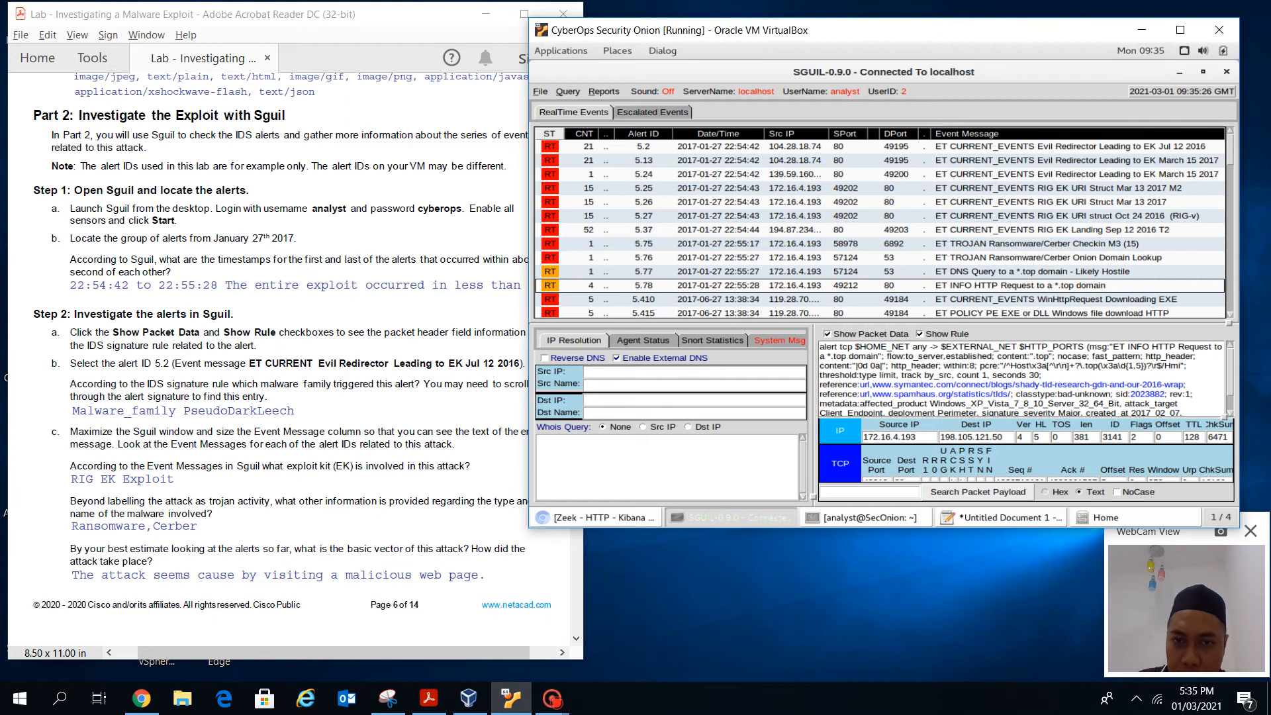
Step: Select alert 5.75 to show its packet data and rule, and review the lab question and answer on the malware's type and name
{"action": "left_click", "coordinate": [1044, 244]}
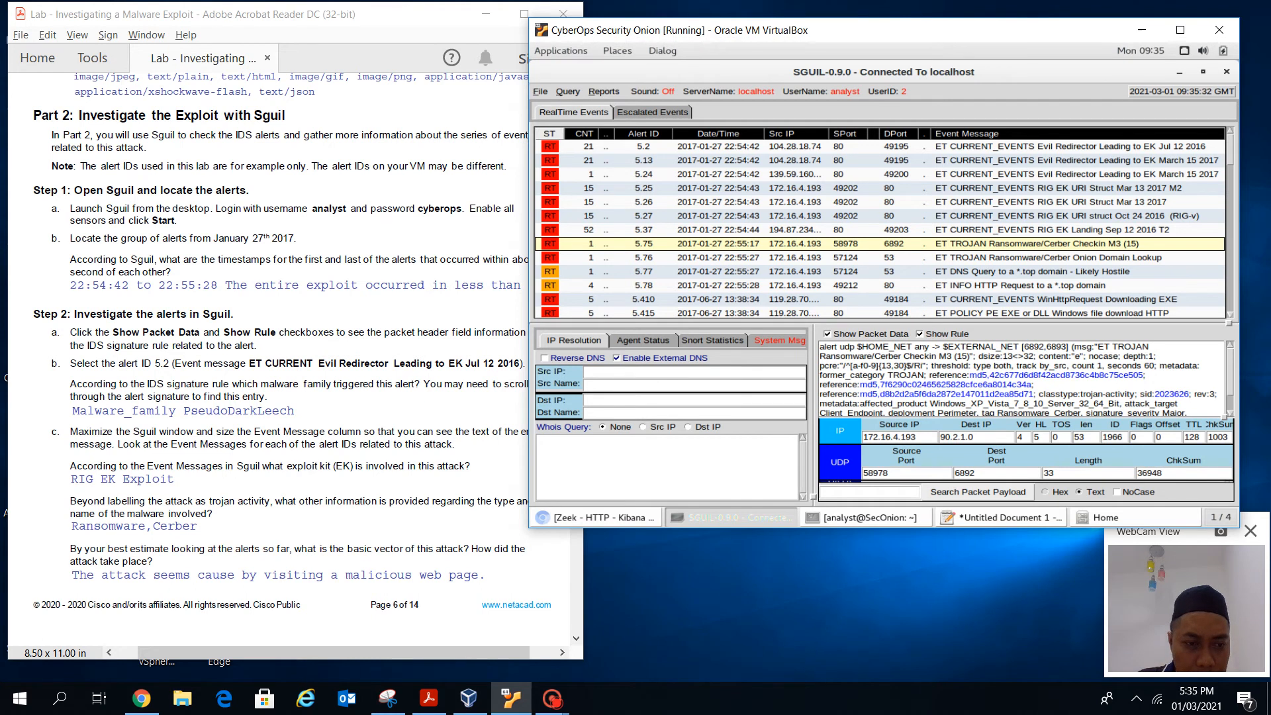
{"action": "left_click_drag", "start_coordinate": [209, 501], "coordinate": [533, 501]}
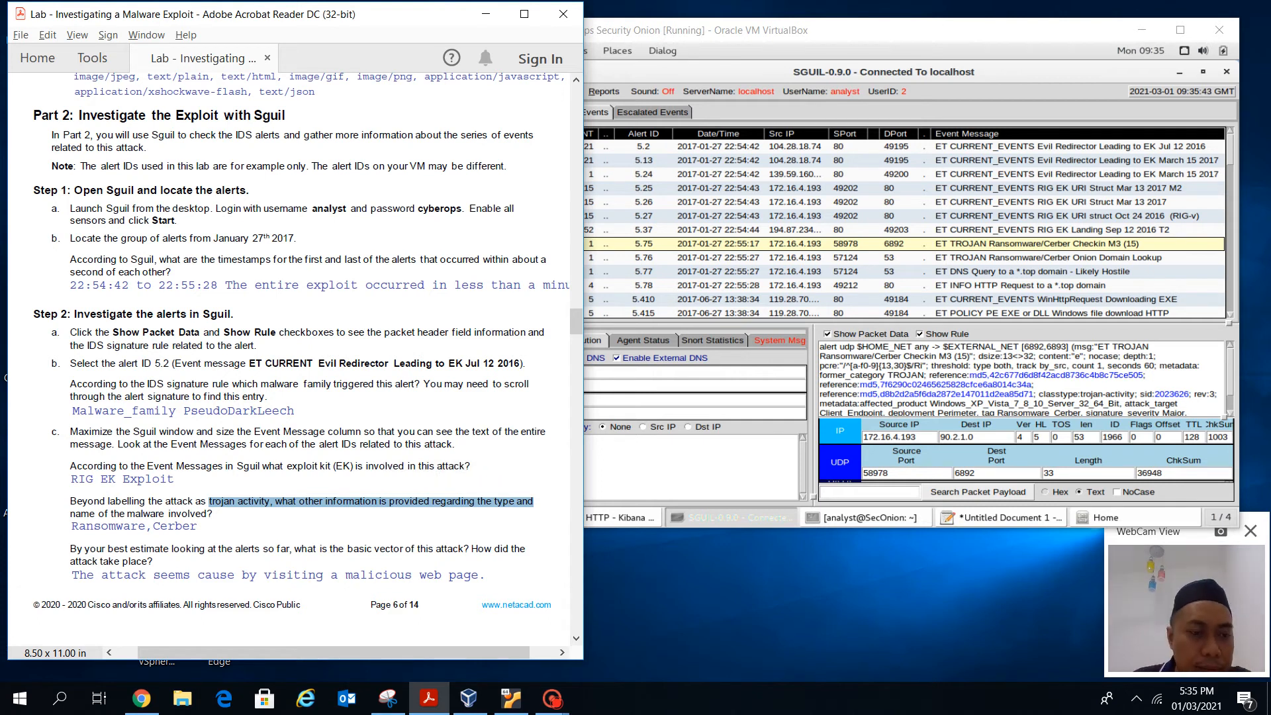
{"action": "left_click_drag", "start_coordinate": [70, 528], "coordinate": [191, 530]}
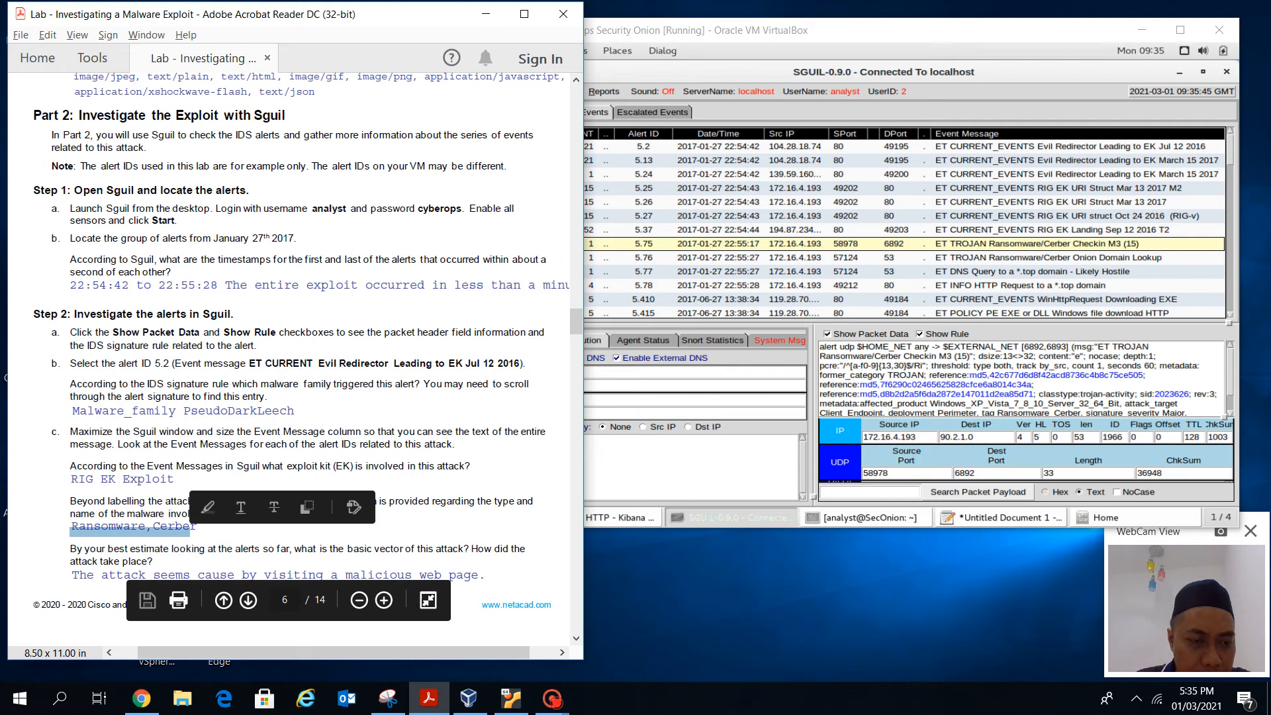
{"action": "left_click", "coordinate": [212, 514]}
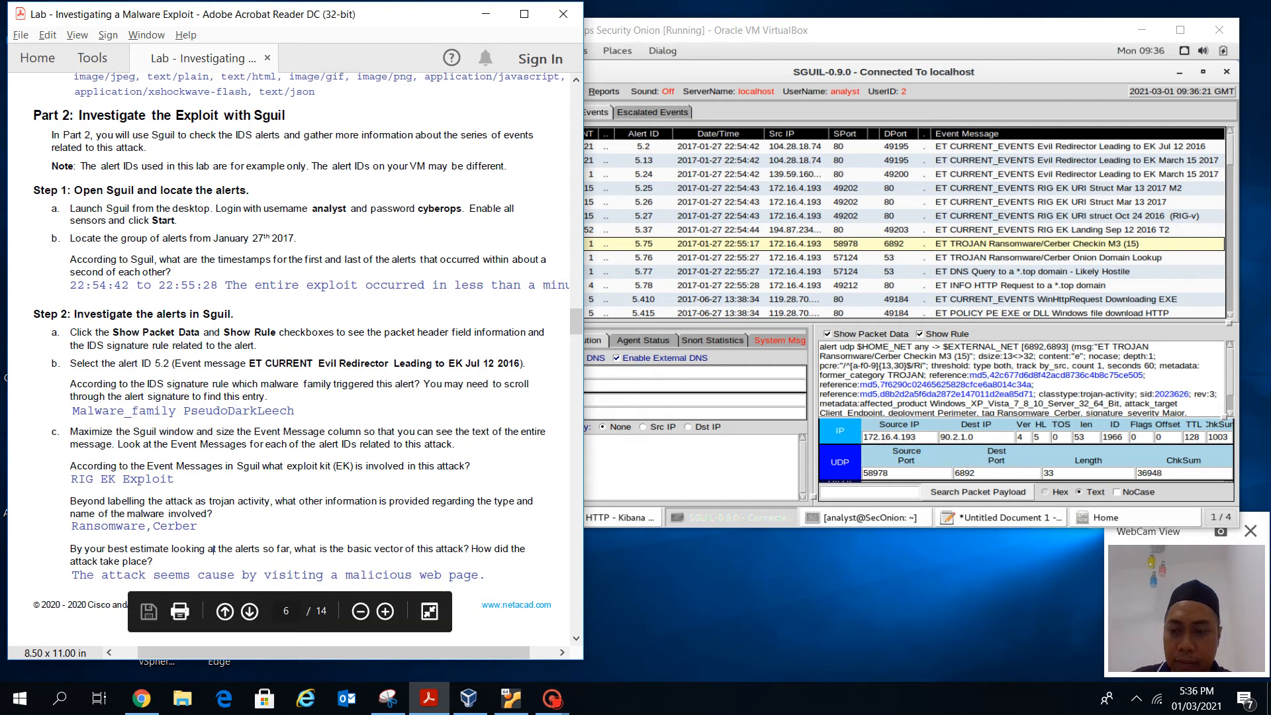
Step: Following Step 3 of the lab document, open the transcript of alert 5.2 (Evil Redirector Leading to EK Jul 12 2016)
{"action": "scroll", "coordinate": [213, 549], "scroll_direction": "down", "scroll_amount": 8}
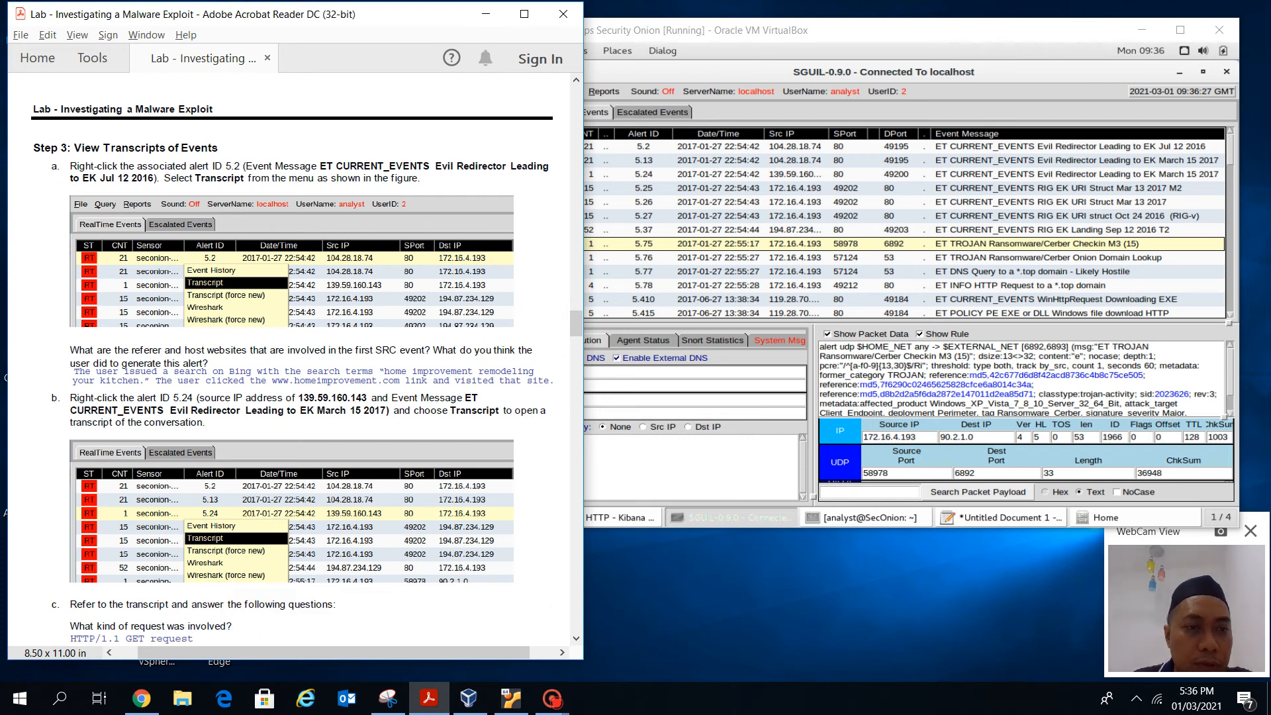
{"action": "left_click", "coordinate": [616, 147]}
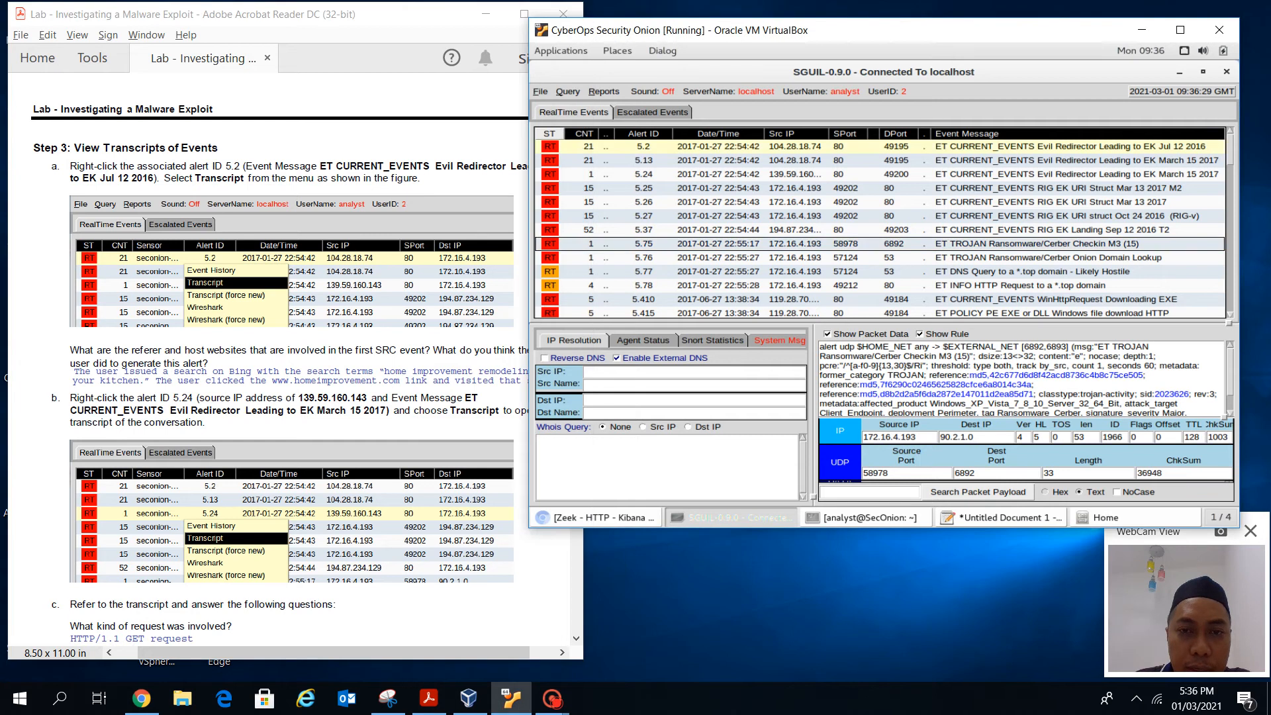
{"action": "right_click", "coordinate": [616, 150]}
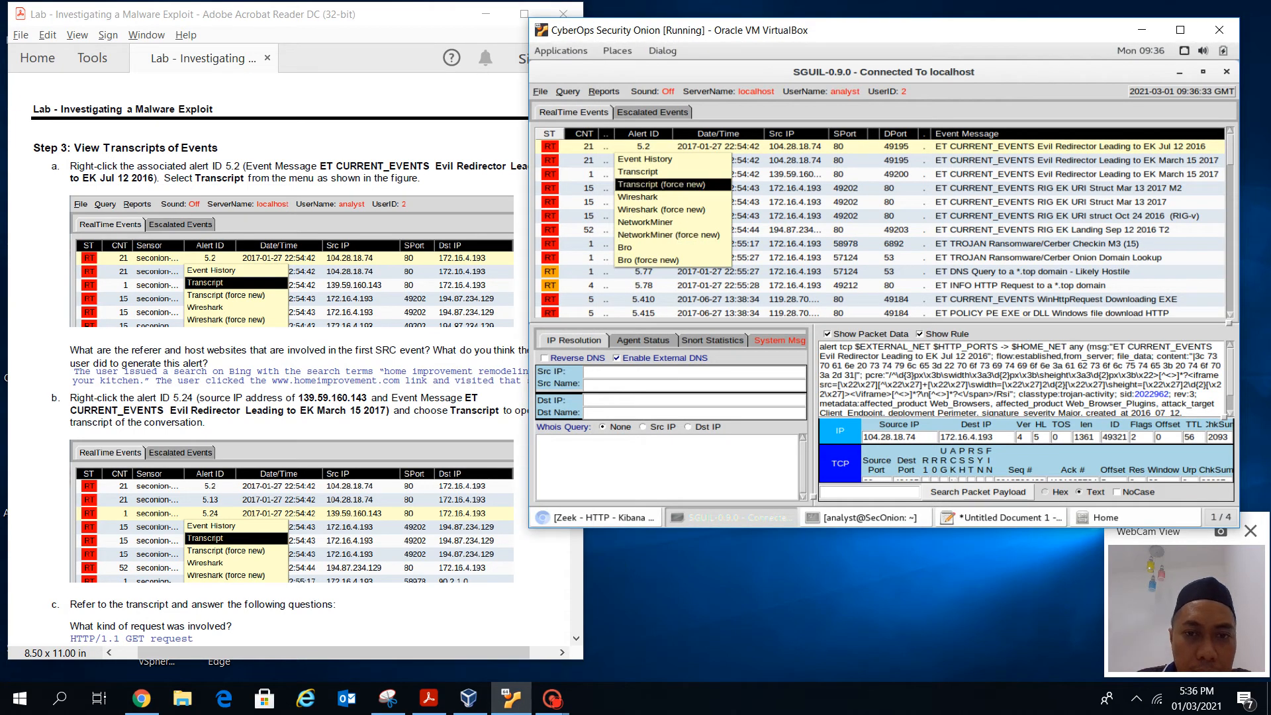
{"action": "left_click", "coordinate": [638, 172]}
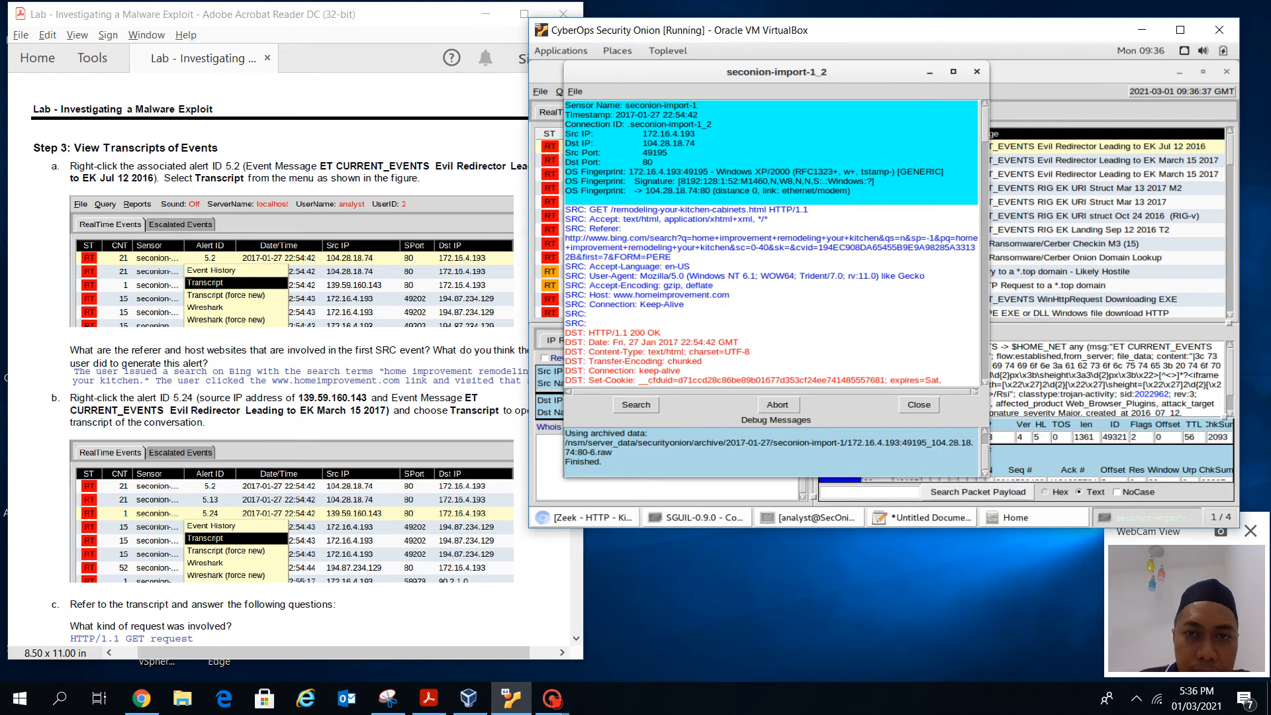
Step: Highlight the Bing search terms in the referer URL of the alert 5.2 transcript, and close the transcript
{"action": "left_click_drag", "start_coordinate": [884, 30], "coordinate": [921, 28]}
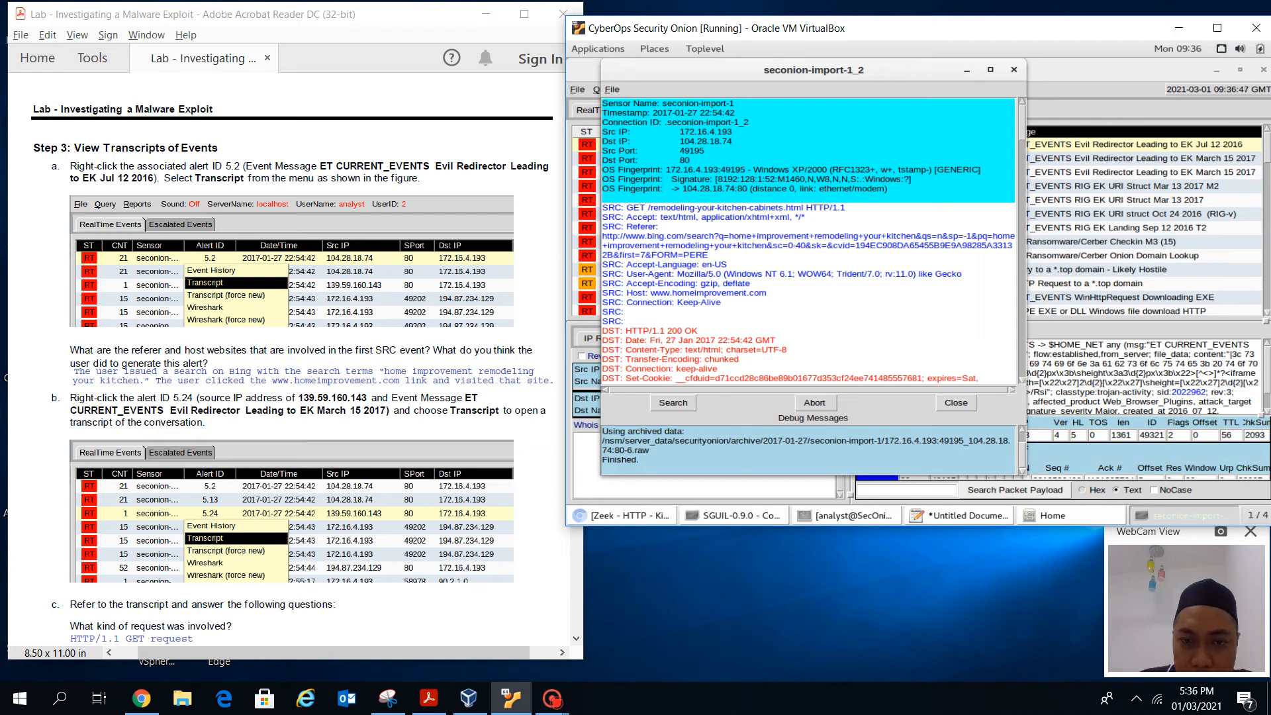
{"action": "left_click_drag", "start_coordinate": [731, 235], "coordinate": [921, 235]}
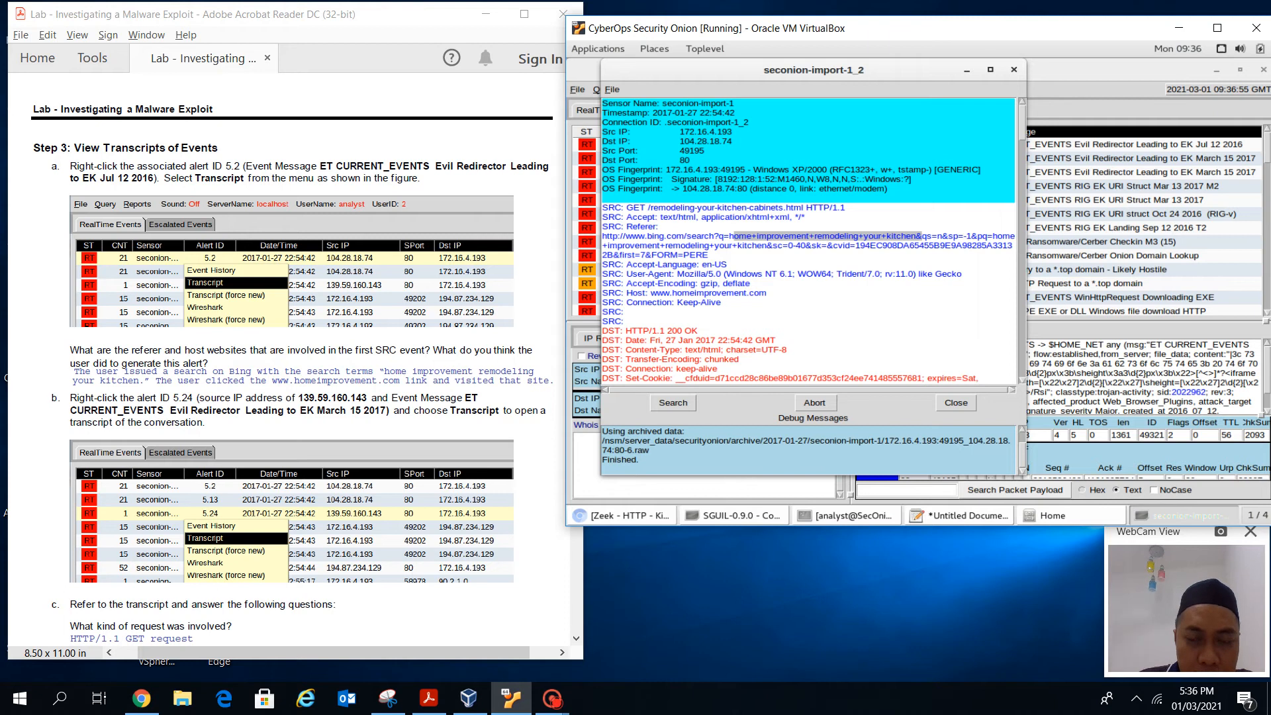
{"action": "left_click_drag", "start_coordinate": [729, 235], "coordinate": [911, 236]}
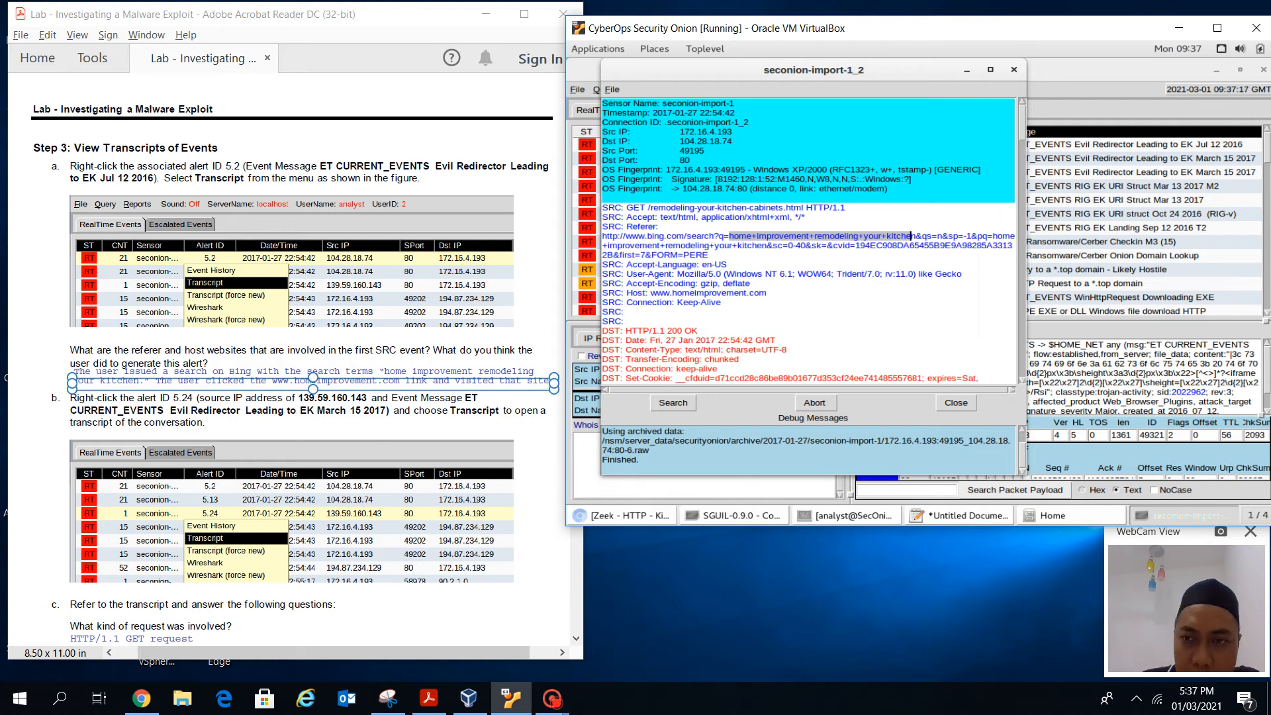
{"action": "left_click", "coordinate": [1014, 70]}
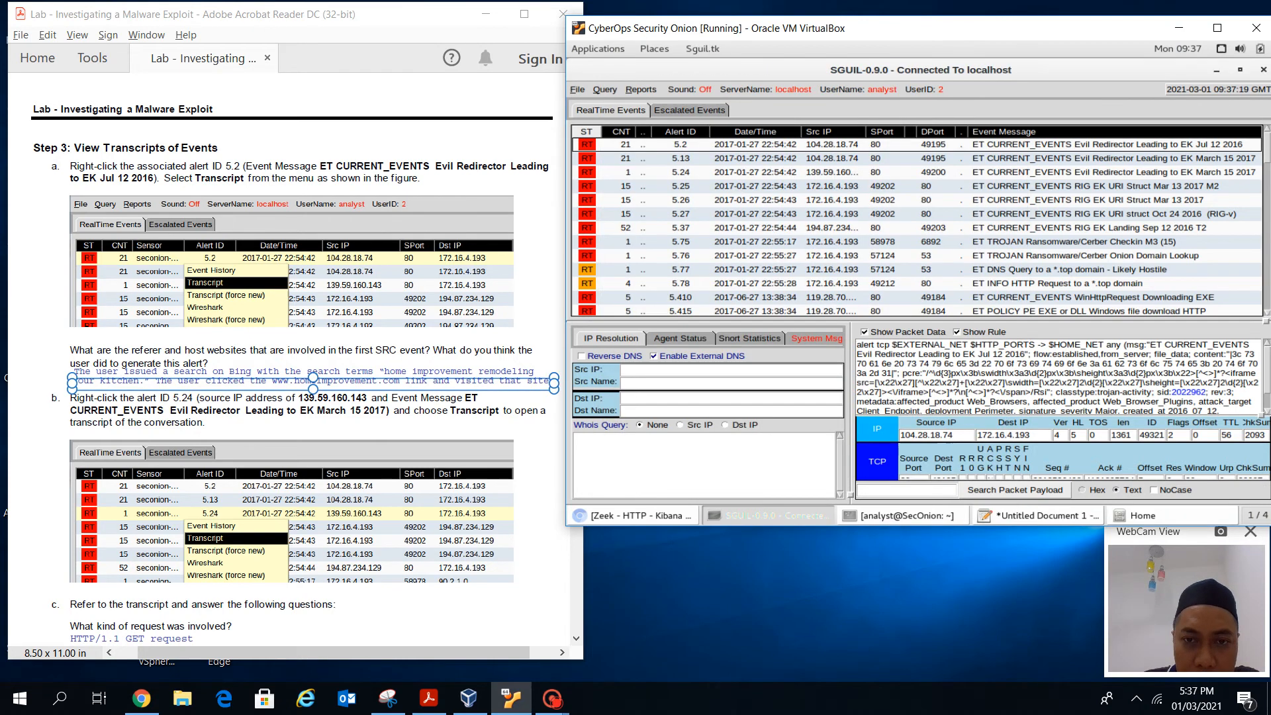
Step: Open the transcript of alert 5.24 (Evil Redirector Leading to EK March 15 2017)
{"action": "left_click", "coordinate": [680, 172]}
{"action": "right_click", "coordinate": [653, 176]}
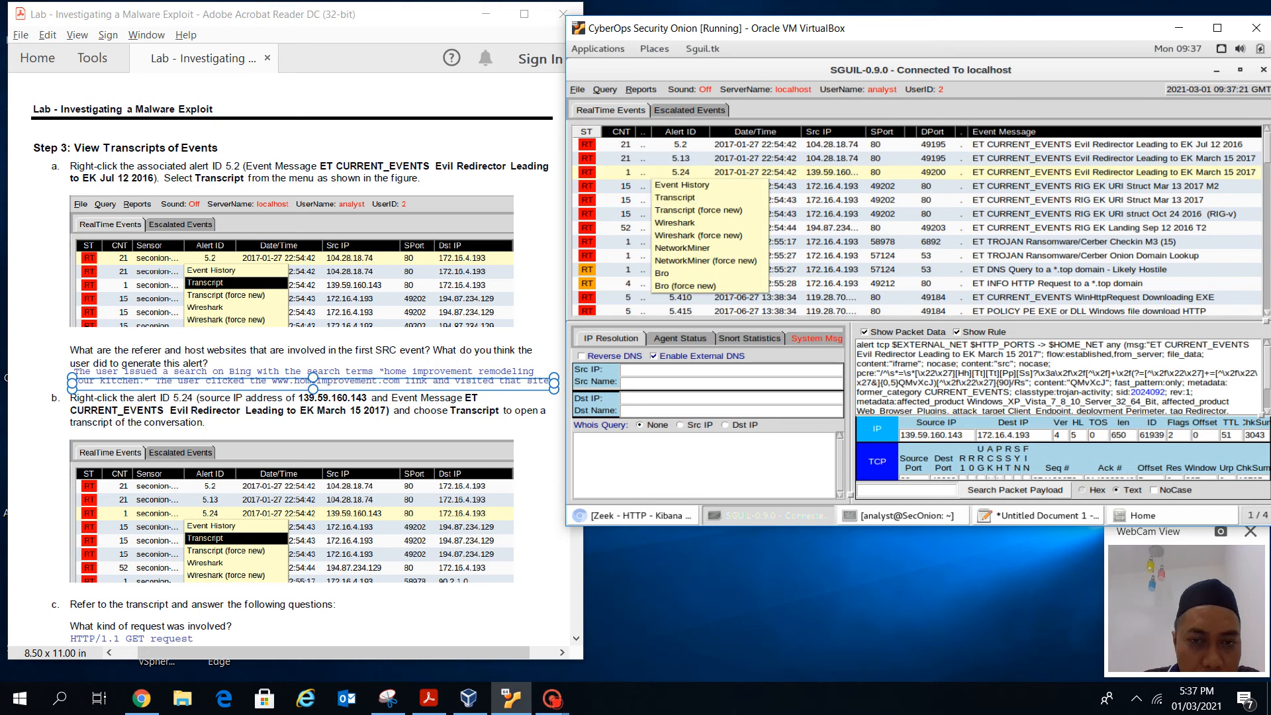
{"action": "left_click", "coordinate": [675, 197]}
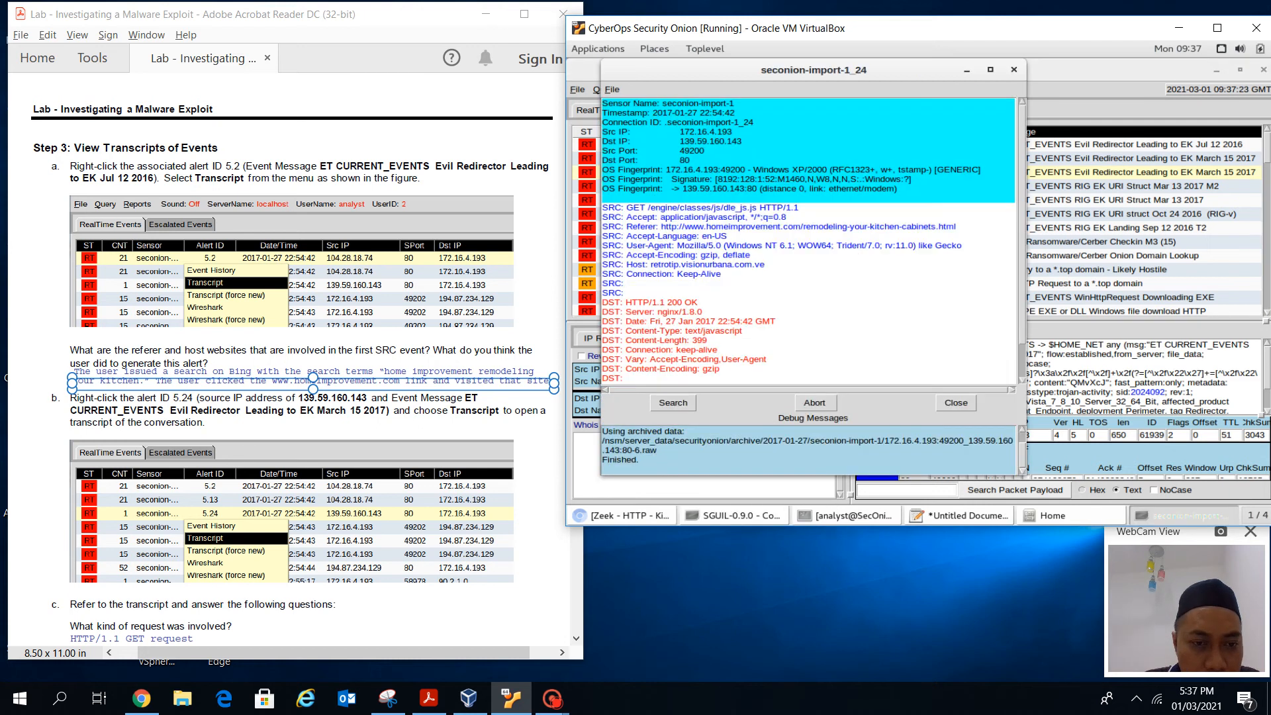
Step: Bring the lab's part c questions into view and examine the GET request line in the alert 5.24 transcript
{"action": "key", "text": "Escape"}
{"action": "scroll", "coordinate": [291, 364], "scroll_direction": "down", "scroll_amount": 3}
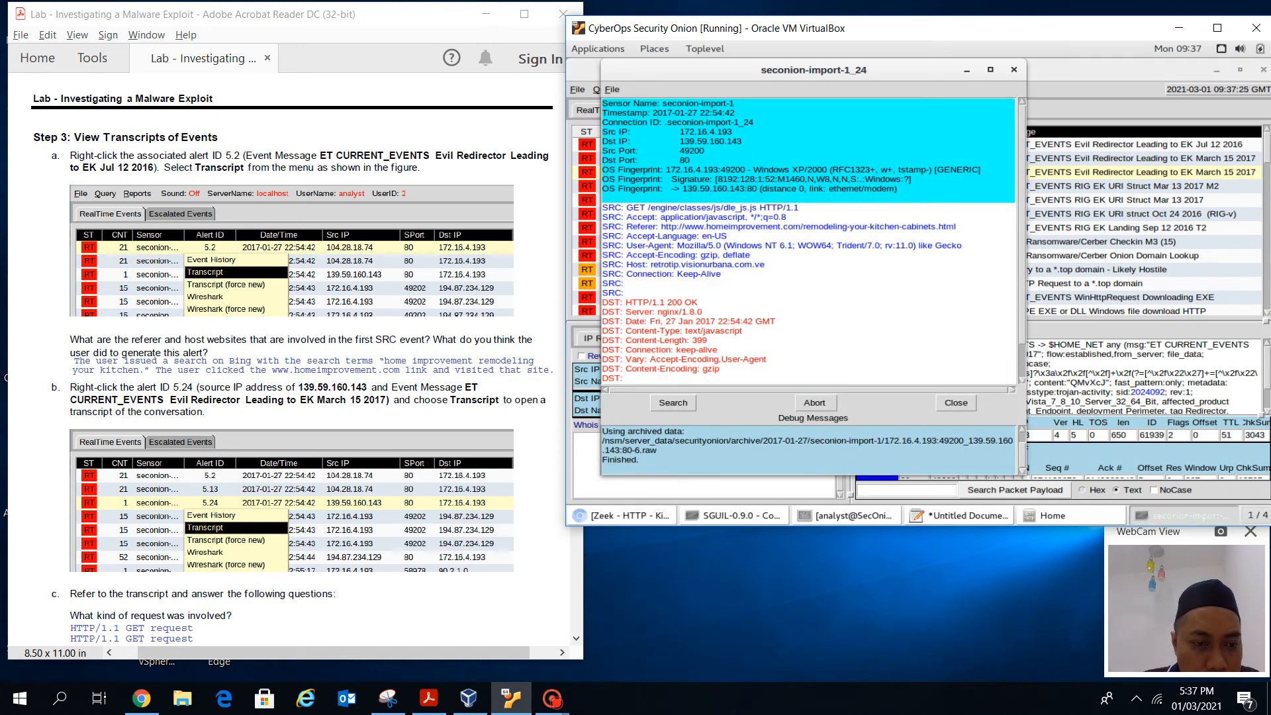
{"action": "scroll", "coordinate": [291, 364], "scroll_direction": "down", "scroll_amount": 5}
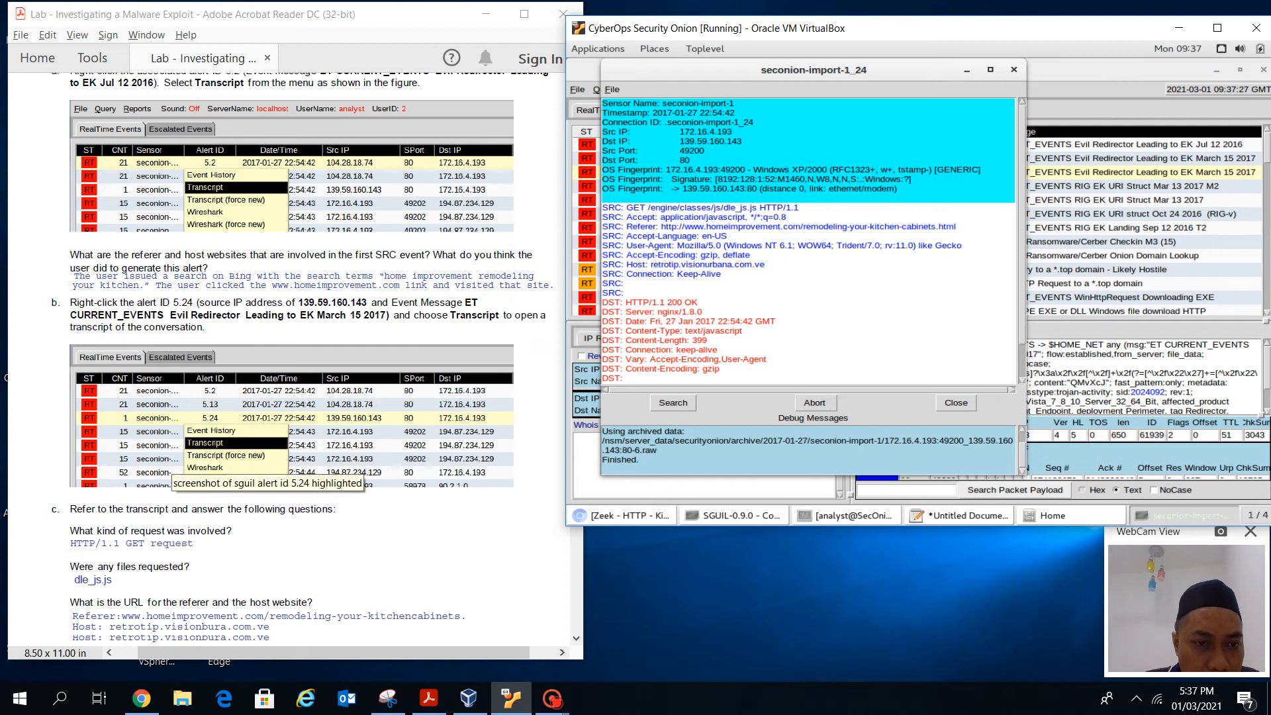
{"action": "scroll", "coordinate": [291, 364], "scroll_direction": "down", "scroll_amount": 3}
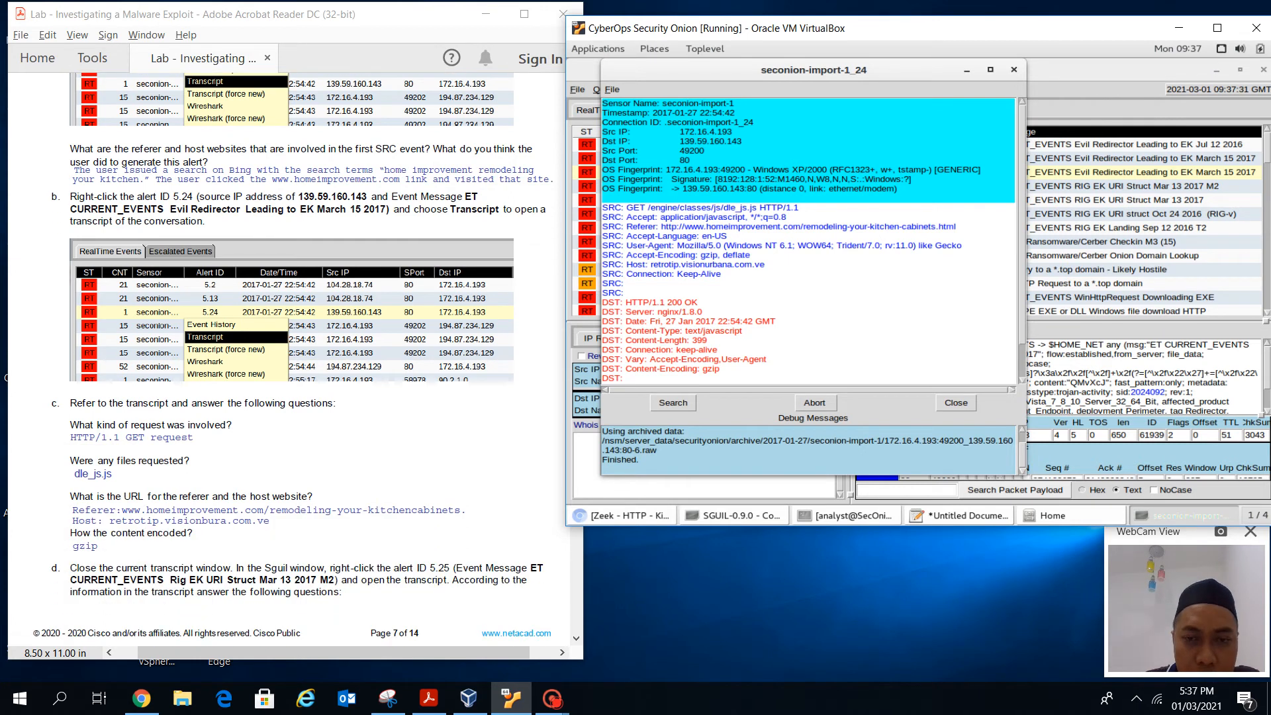
{"action": "left_click_drag", "start_coordinate": [603, 208], "coordinate": [790, 208]}
{"action": "left_click", "coordinate": [798, 208]}
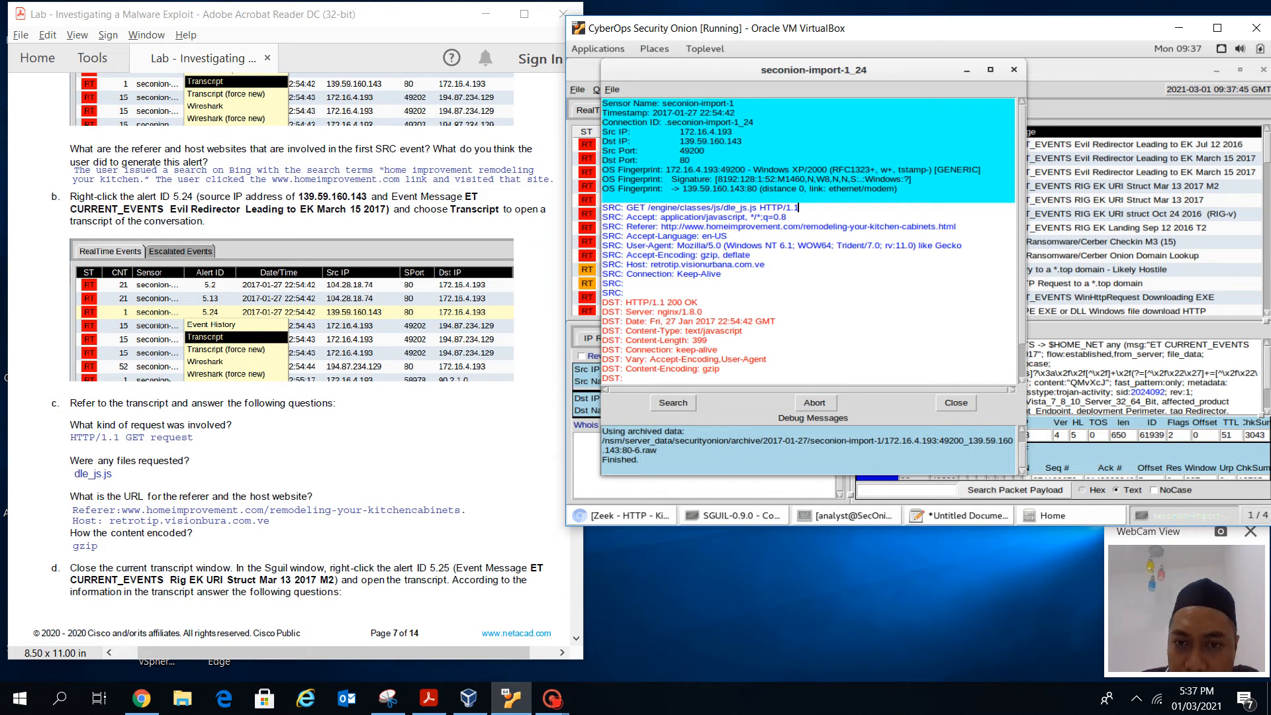
Step: Highlight the response's Content-Type value and the requested file path /engine/classes/js/dle_js.js in the alert 5.24 transcript
{"action": "scroll", "coordinate": [798, 207], "scroll_direction": "down", "scroll_amount": 2}
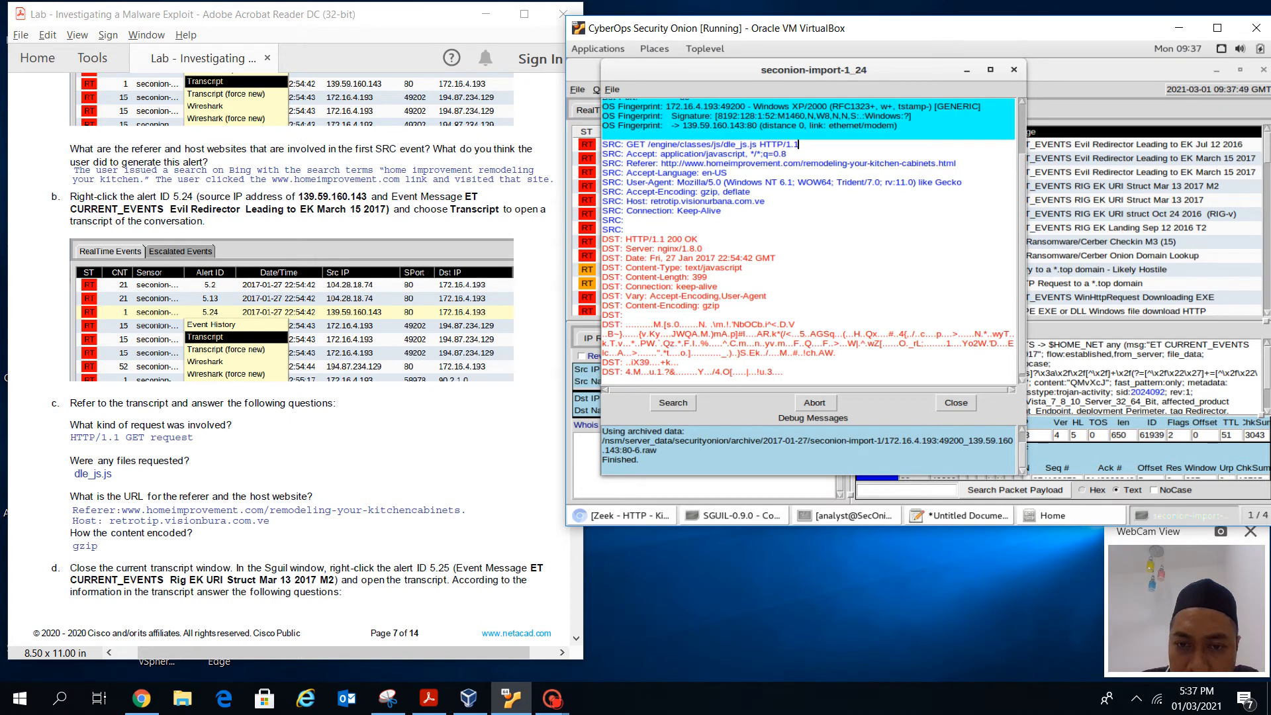
{"action": "left_click_drag", "start_coordinate": [685, 268], "coordinate": [740, 268]}
{"action": "scroll", "coordinate": [742, 299], "scroll_direction": "up", "scroll_amount": 1}
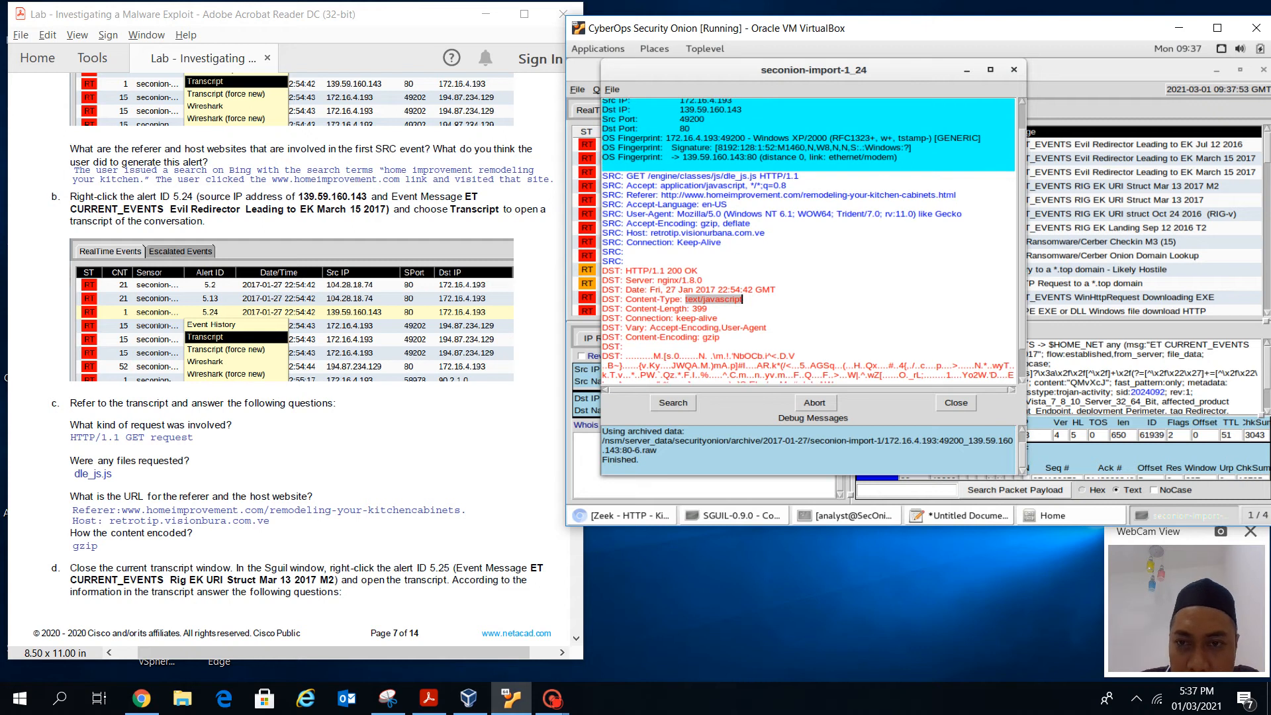
{"action": "scroll", "coordinate": [742, 299], "scroll_direction": "up", "scroll_amount": 1}
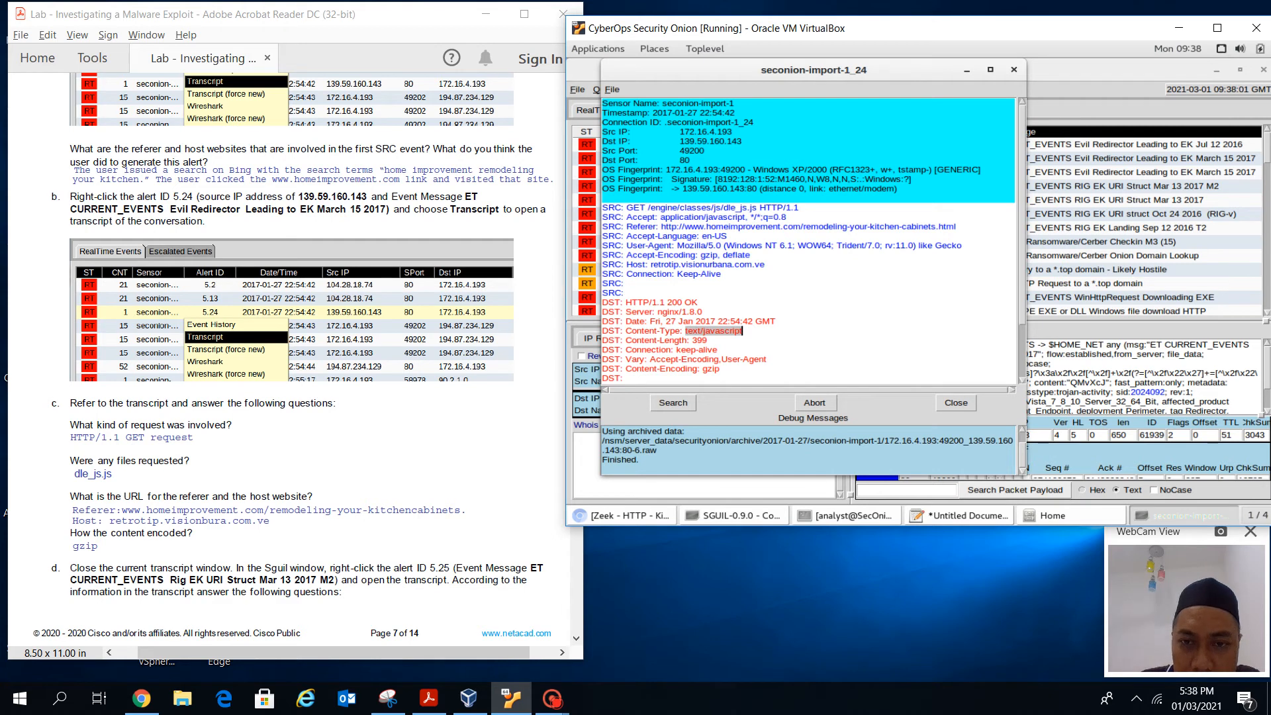
{"action": "left_click_drag", "start_coordinate": [648, 208], "coordinate": [757, 207]}
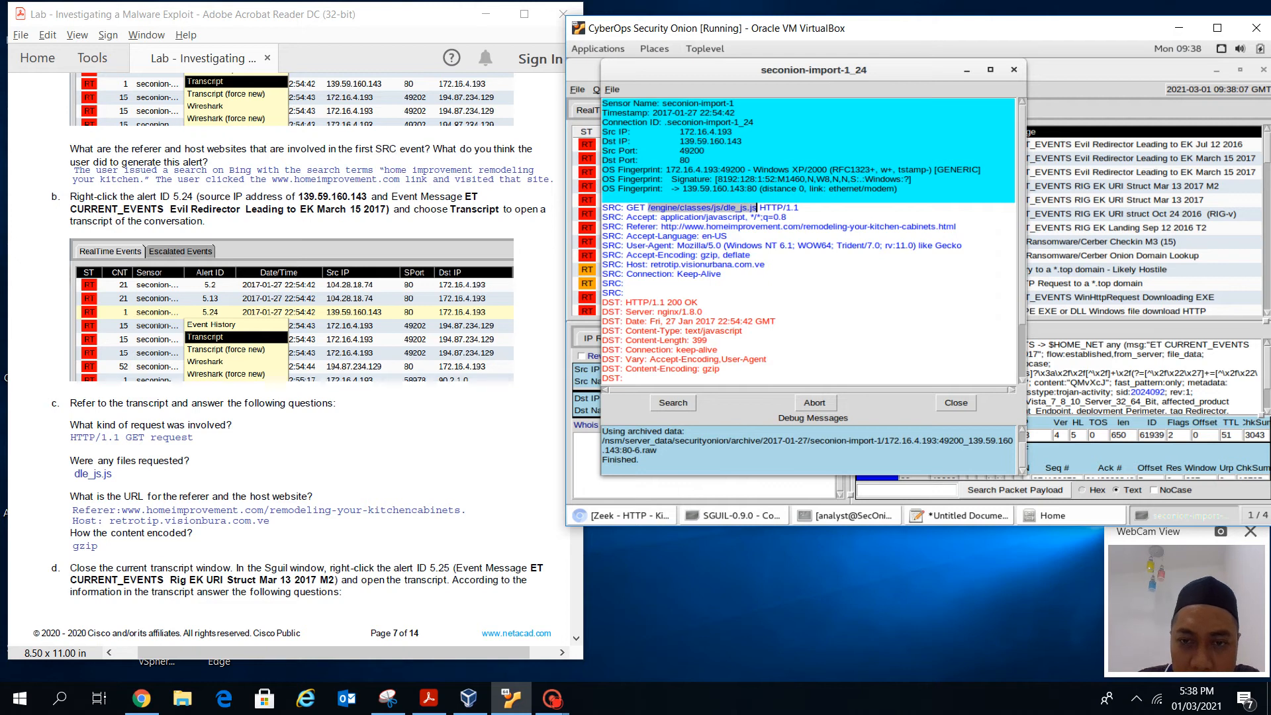
{"action": "left_click", "coordinate": [756, 207]}
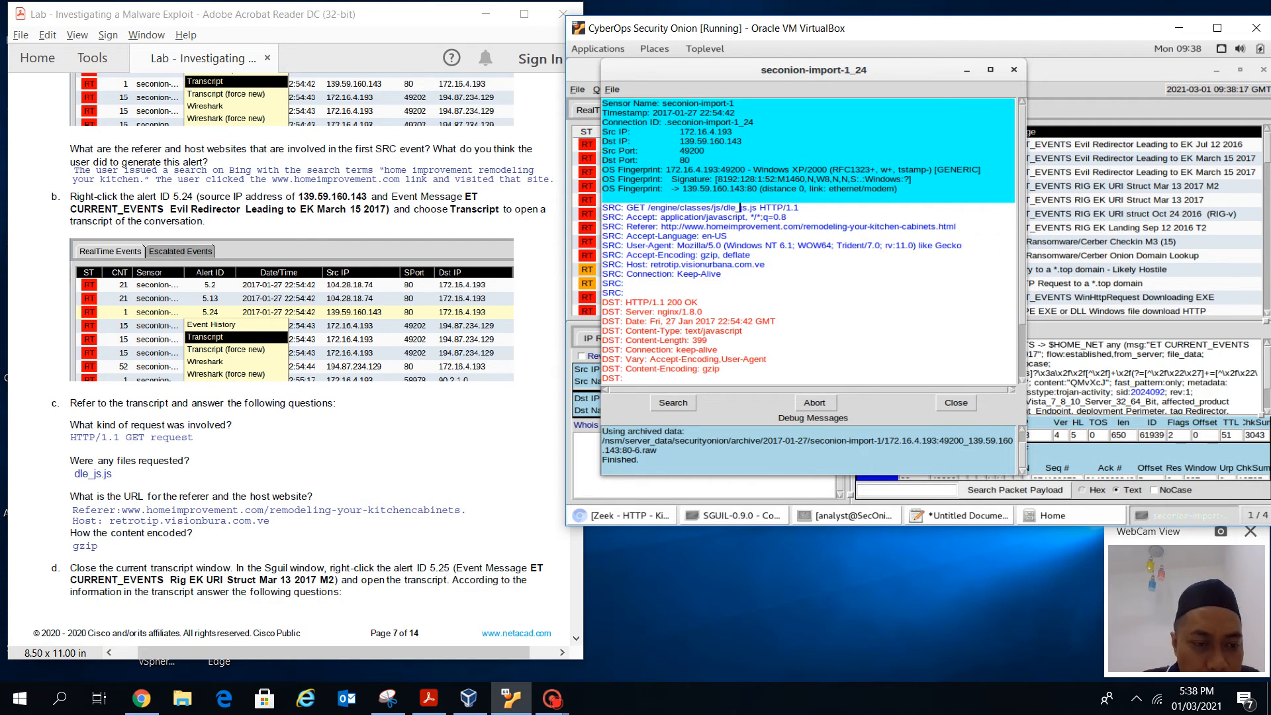
Step: Highlight the lab's referer and host question and the transcript's Host line, and close the alert 5.24 transcript
{"action": "left_click_drag", "start_coordinate": [147, 496], "coordinate": [270, 497]}
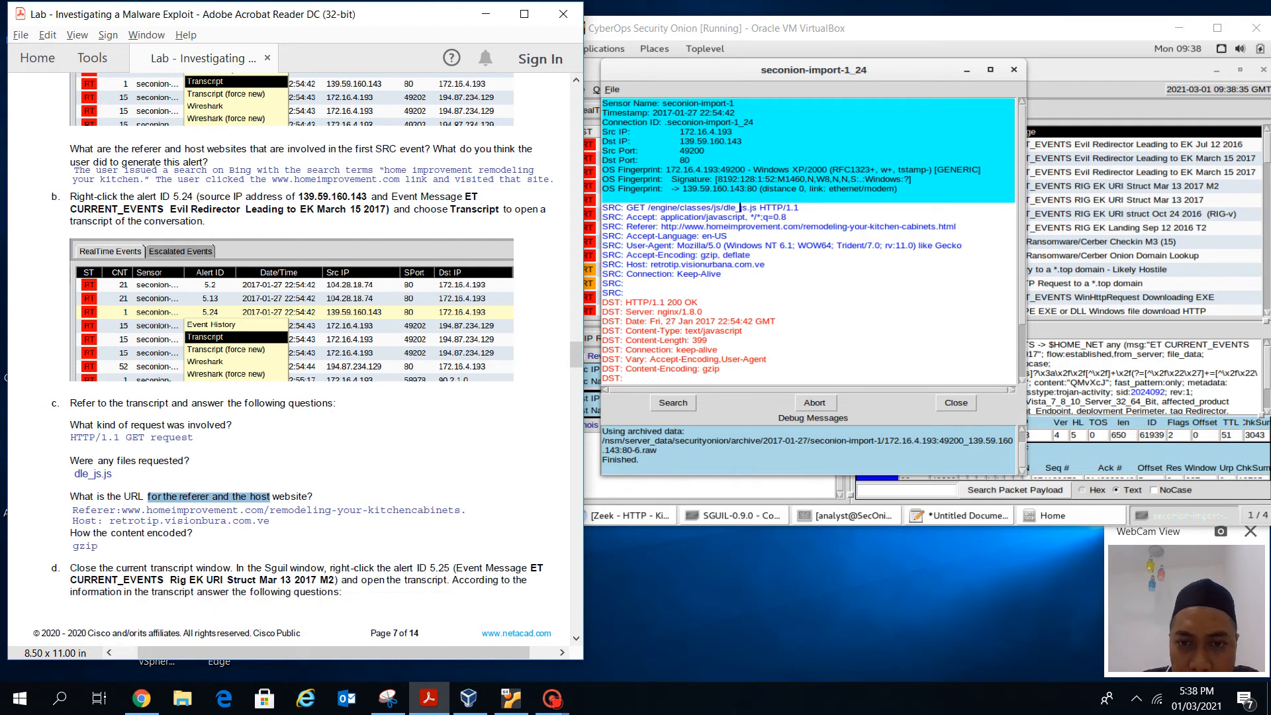
{"action": "left_click_drag", "start_coordinate": [629, 265], "coordinate": [765, 264]}
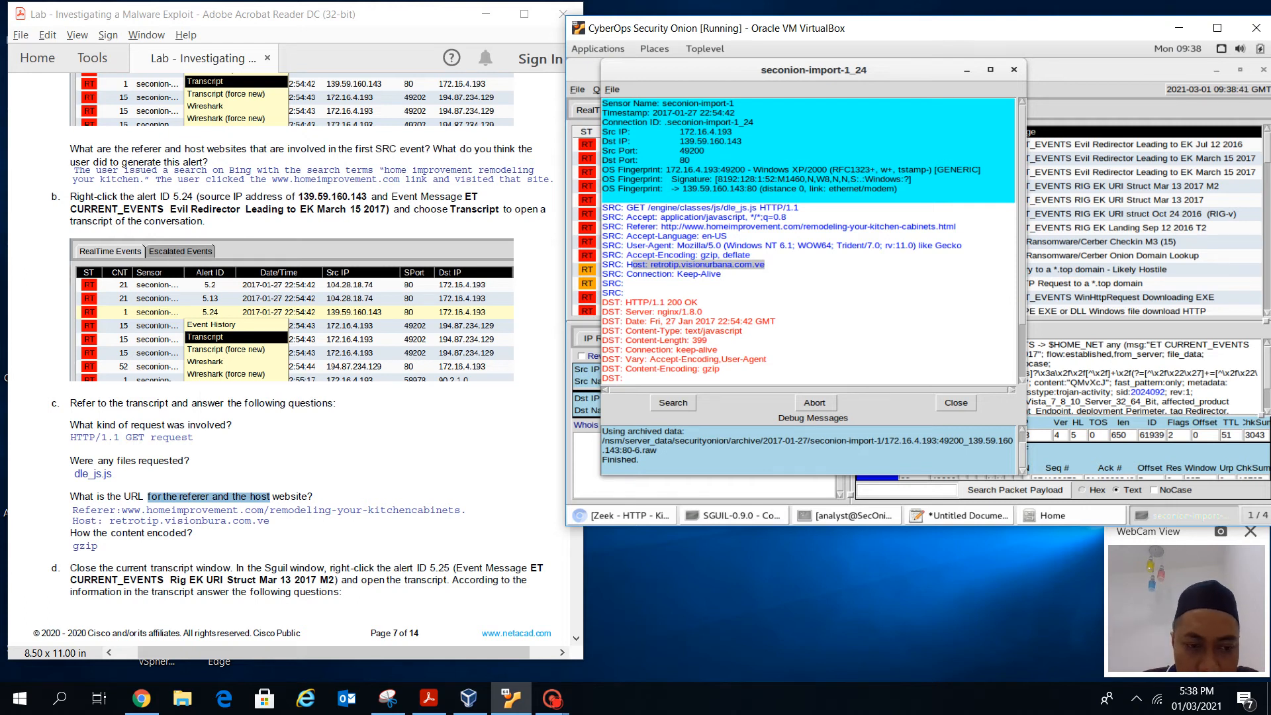
{"action": "left_click", "coordinate": [1014, 70]}
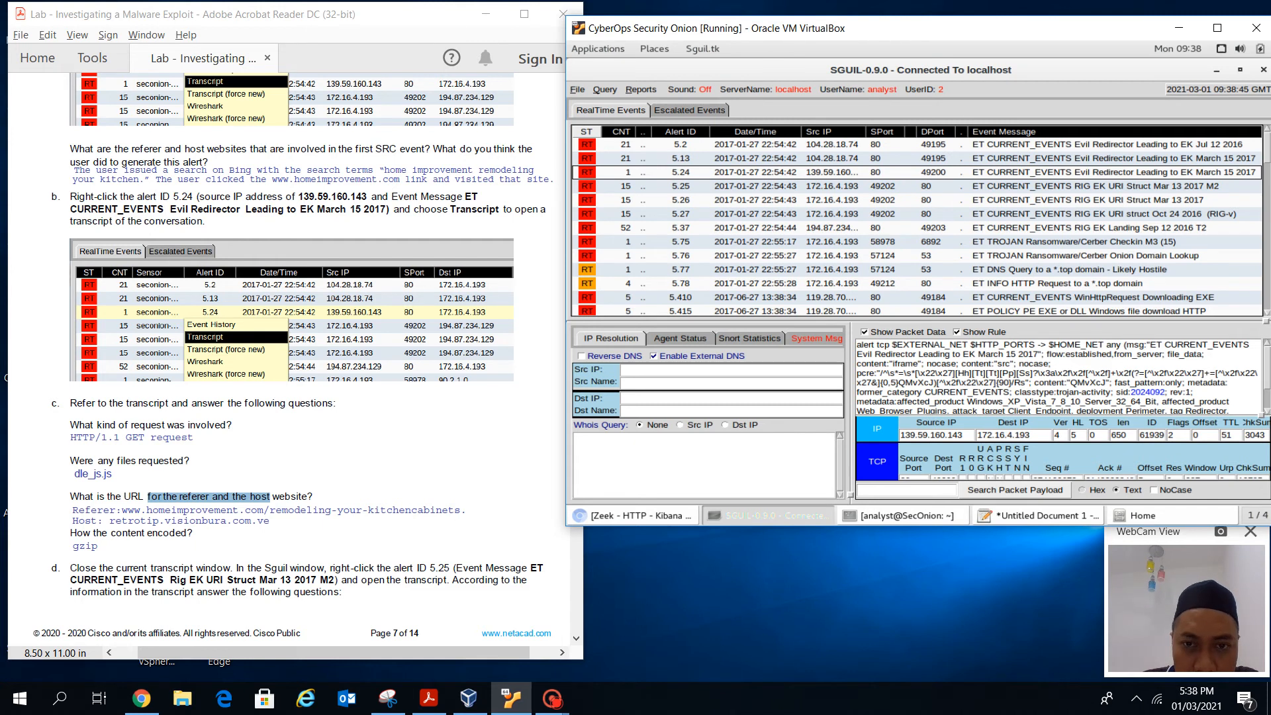
Step: Open the transcript of alert 5.25 (RIG EK URI Struct Mar 13 2017 M2) and bring the lab's questions about it into view
{"action": "right_click", "coordinate": [682, 186]}
{"action": "left_click", "coordinate": [683, 212]}
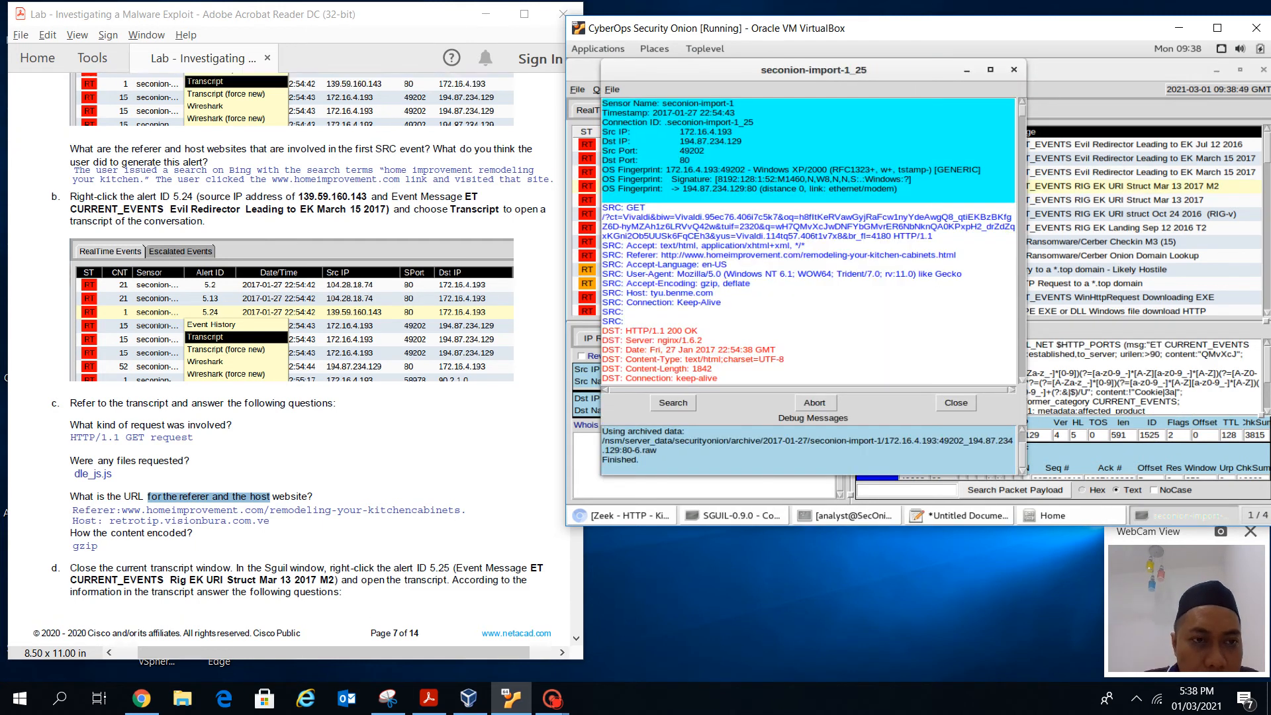
{"action": "scroll", "coordinate": [292, 357], "scroll_direction": "down", "scroll_amount": 1}
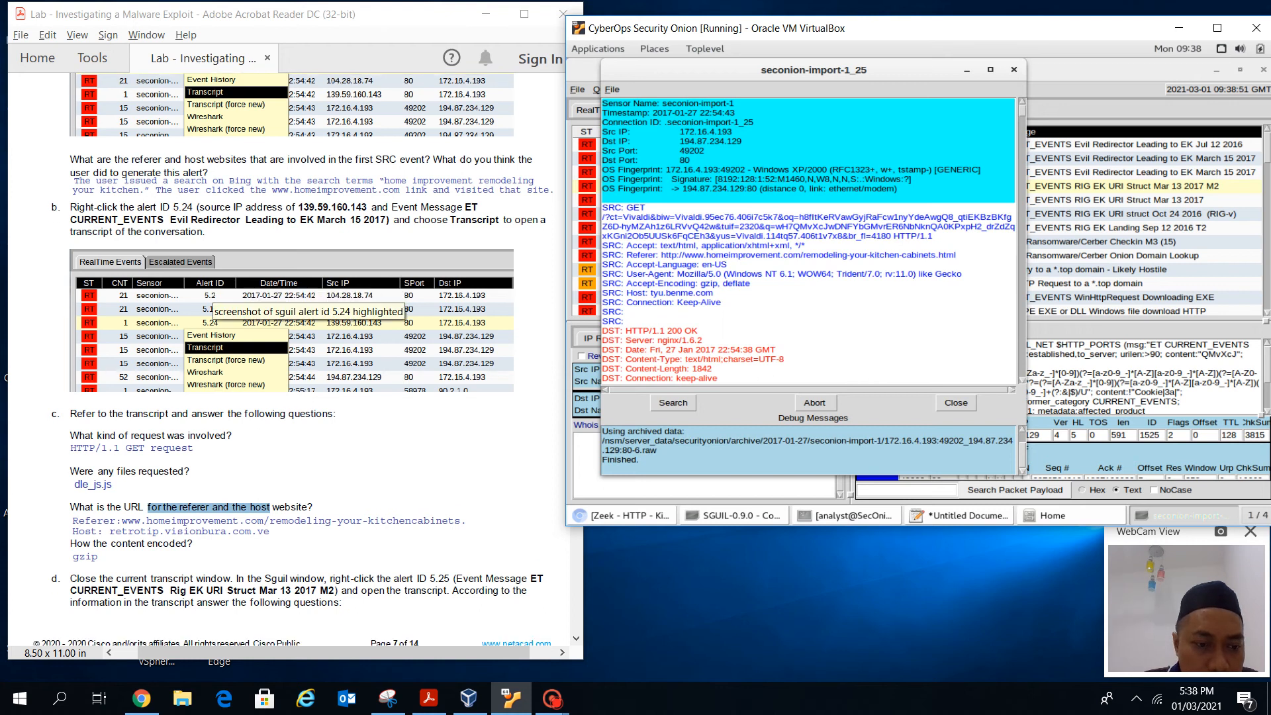
{"action": "scroll", "coordinate": [291, 351], "scroll_direction": "down", "scroll_amount": 1}
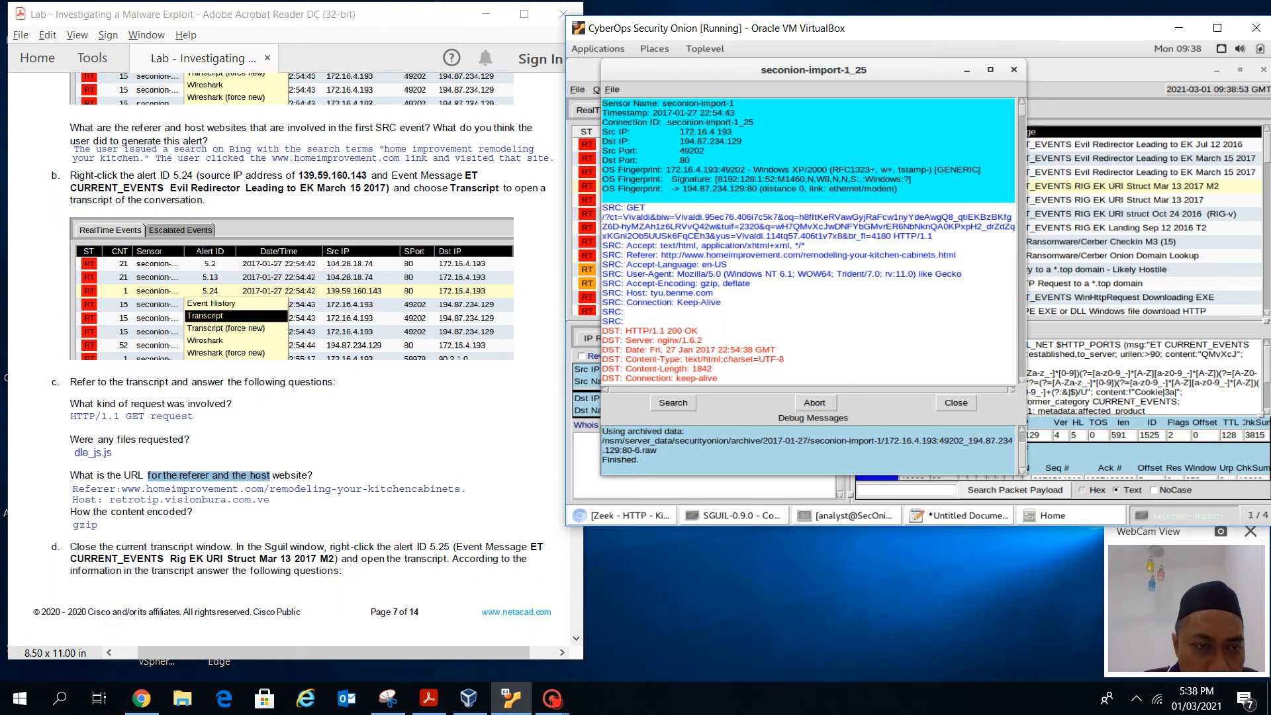
{"action": "scroll", "coordinate": [291, 357], "scroll_direction": "down", "scroll_amount": 10}
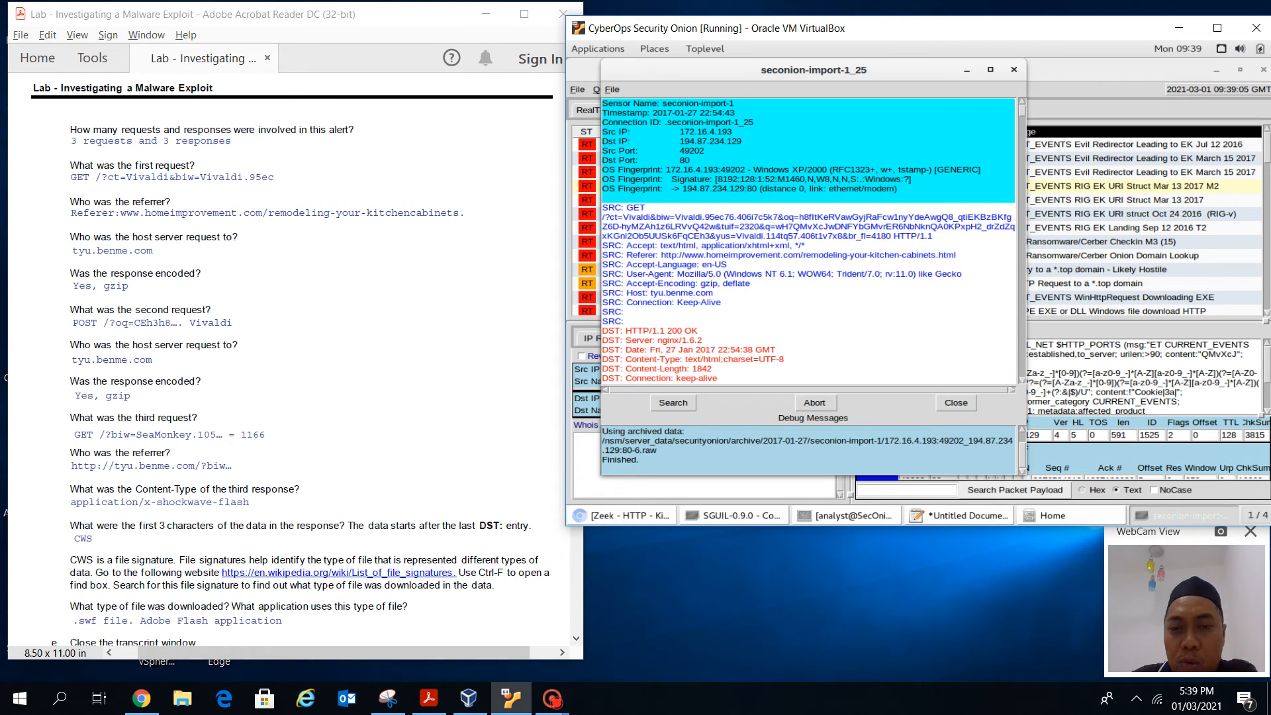
Step: Look through the alert 5.25 transcript to count its requests and responses, and return to the beginning
{"action": "left_click_drag", "start_coordinate": [626, 311], "coordinate": [644, 207]}
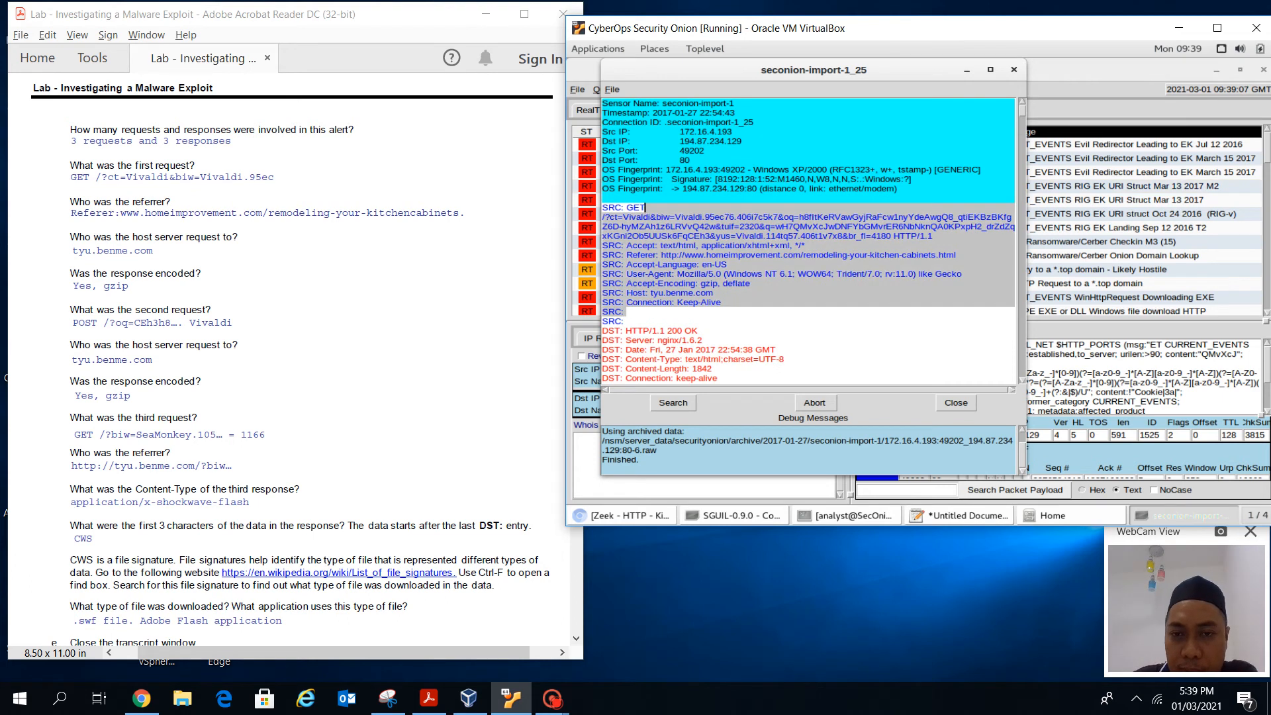
{"action": "scroll", "coordinate": [808, 239], "scroll_direction": "down", "scroll_amount": 10}
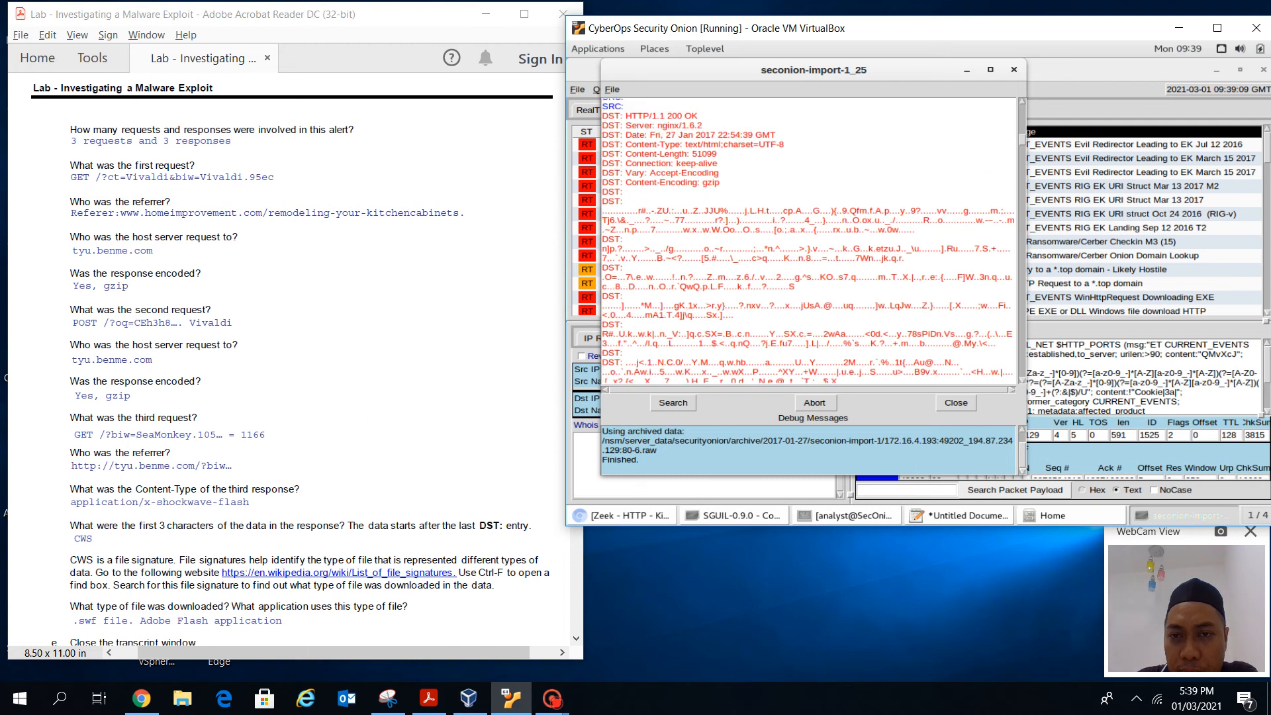
{"action": "scroll", "coordinate": [807, 238], "scroll_direction": "down", "scroll_amount": 6}
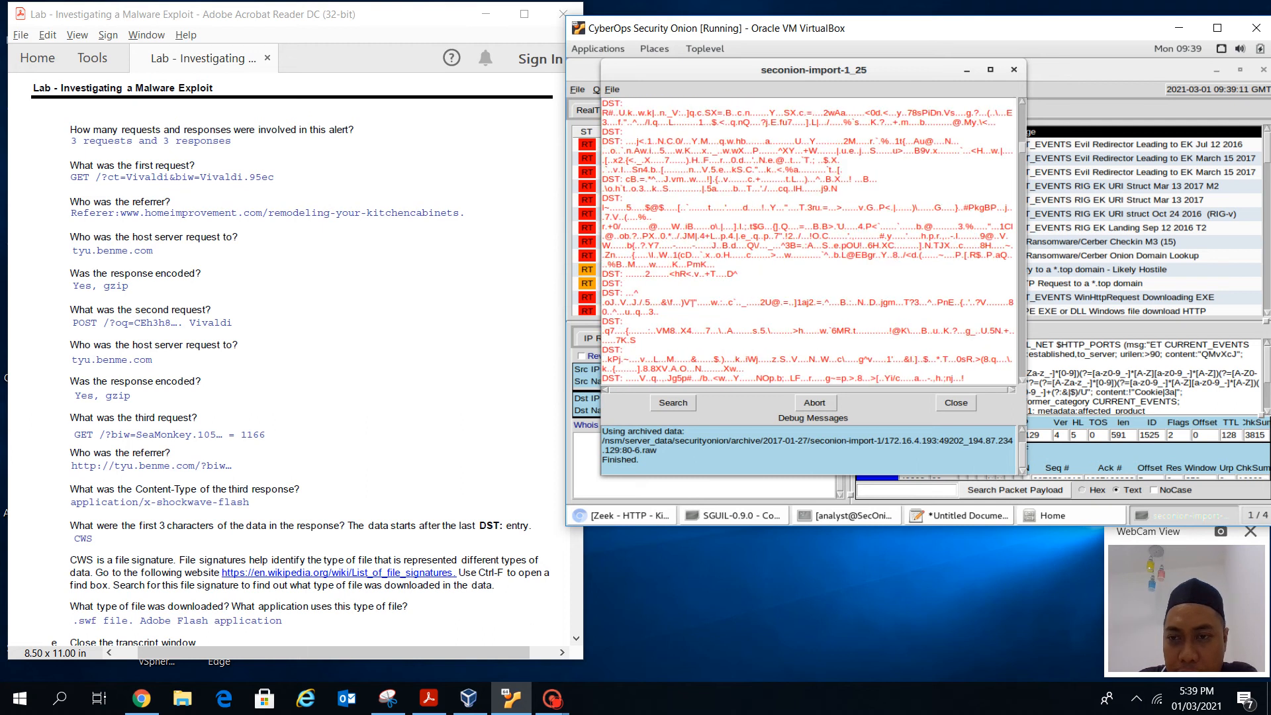
{"action": "scroll", "coordinate": [807, 238], "scroll_direction": "down", "scroll_amount": 10}
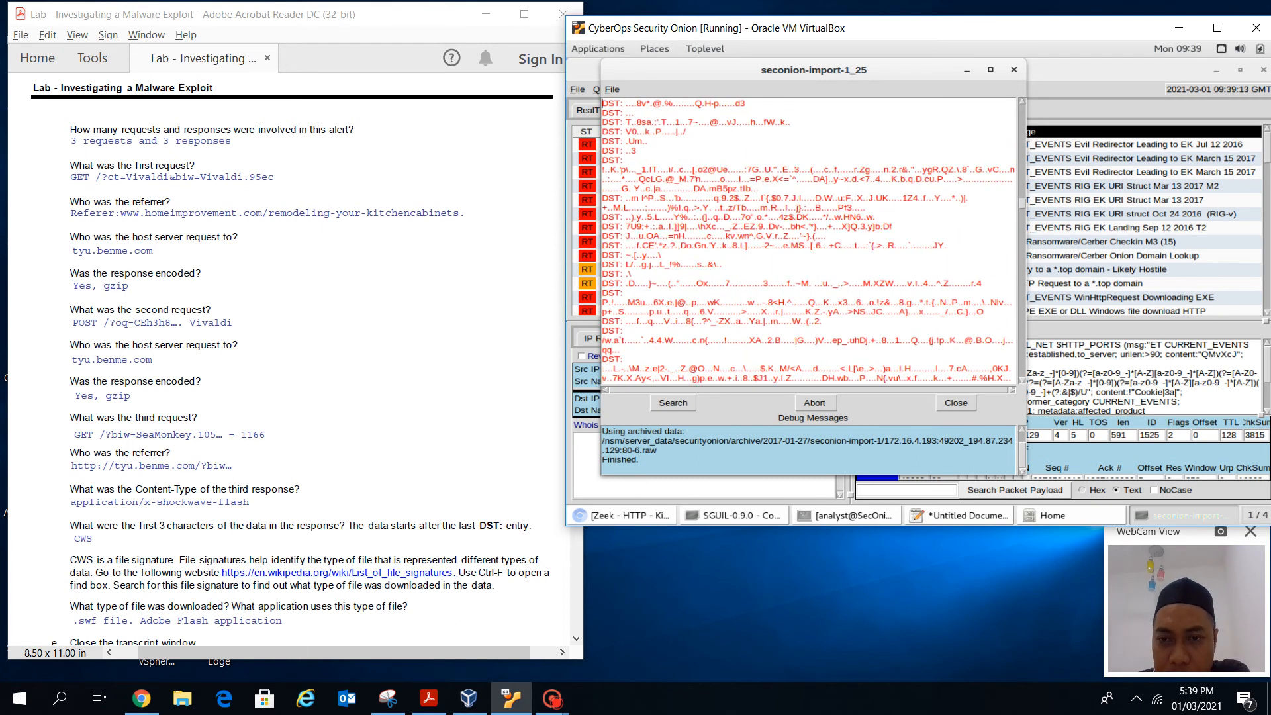
{"action": "scroll", "coordinate": [808, 239], "scroll_direction": "down", "scroll_amount": 10}
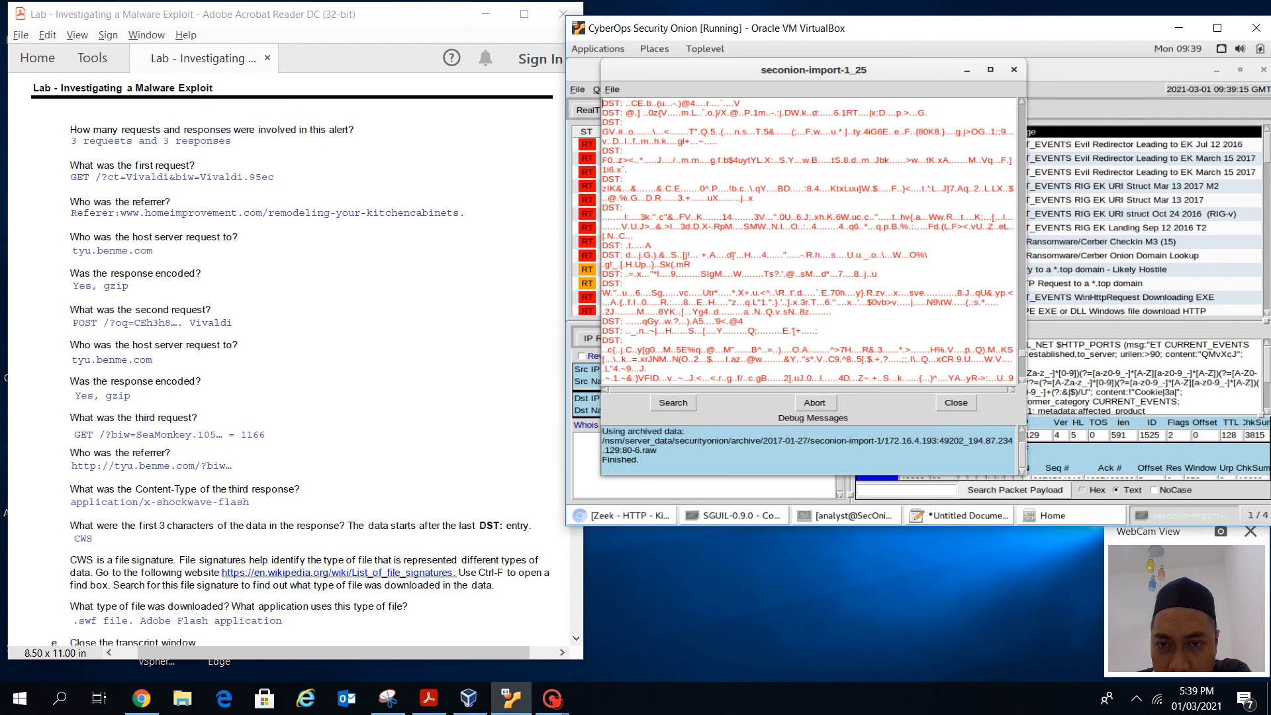
{"action": "scroll", "coordinate": [808, 239], "scroll_direction": "down", "scroll_amount": 8}
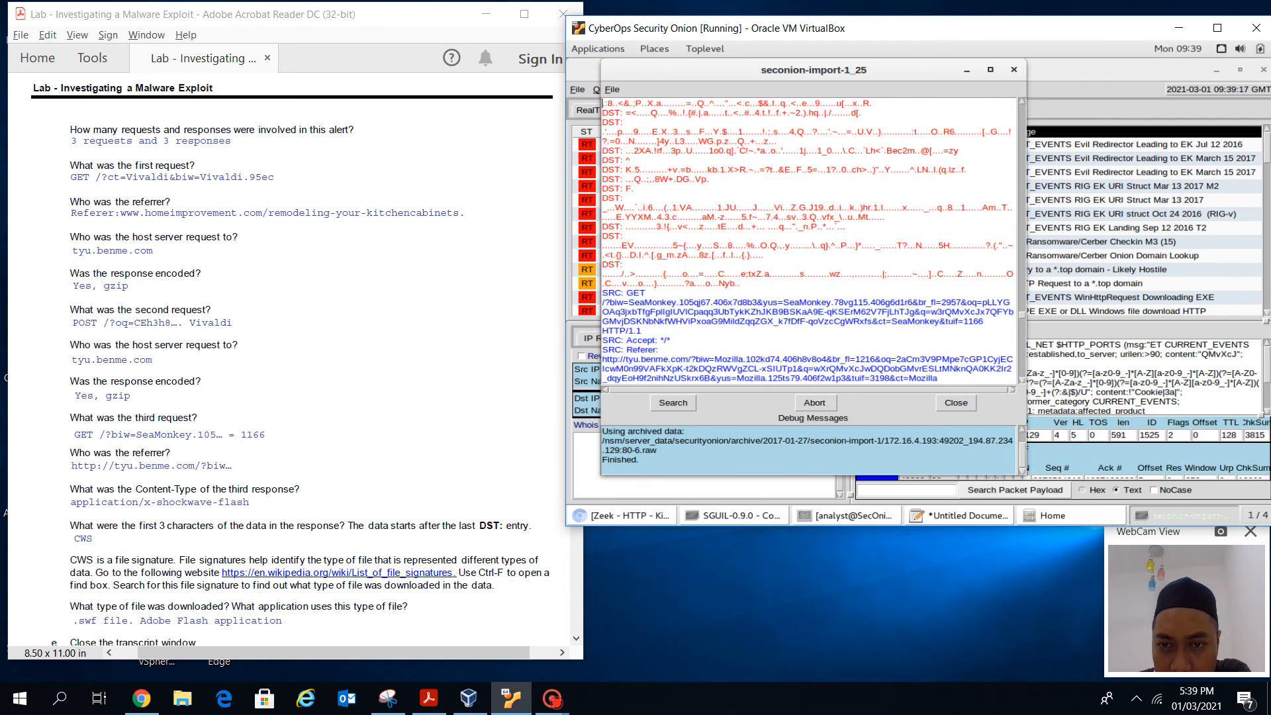
{"action": "scroll", "coordinate": [808, 238], "scroll_direction": "down", "scroll_amount": 8}
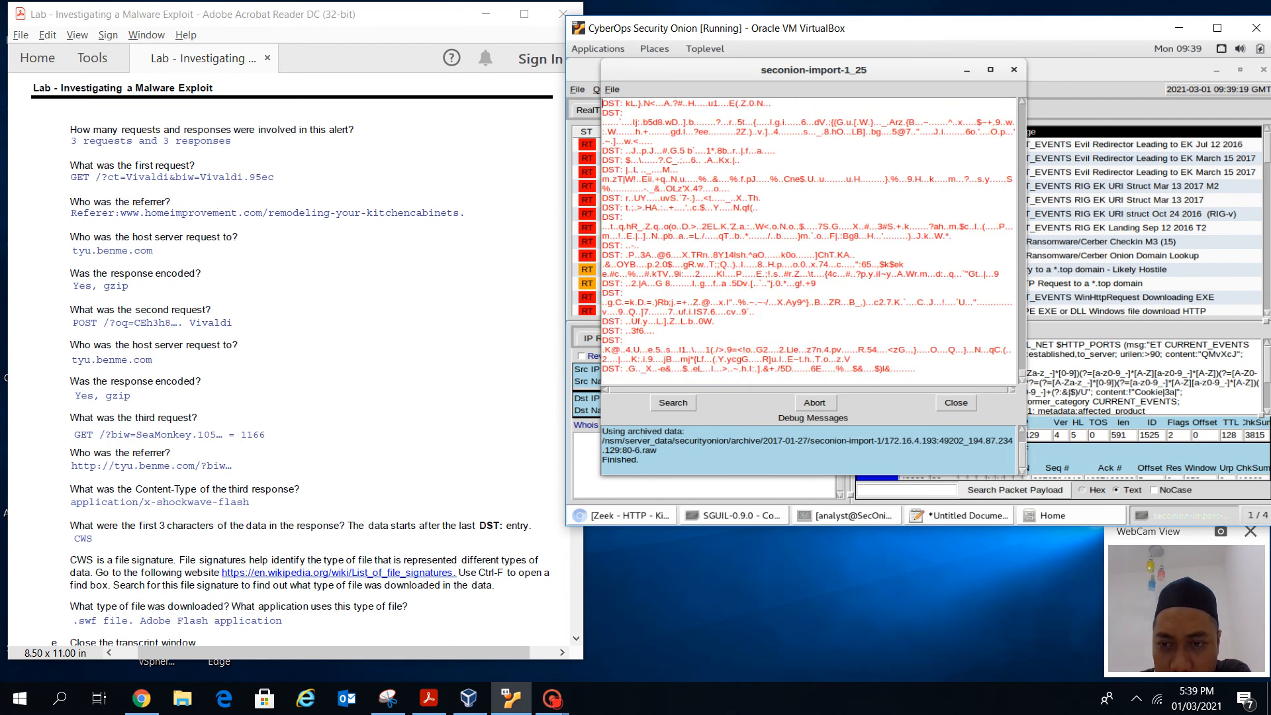
{"action": "scroll", "coordinate": [807, 239], "scroll_direction": "down", "scroll_amount": 10}
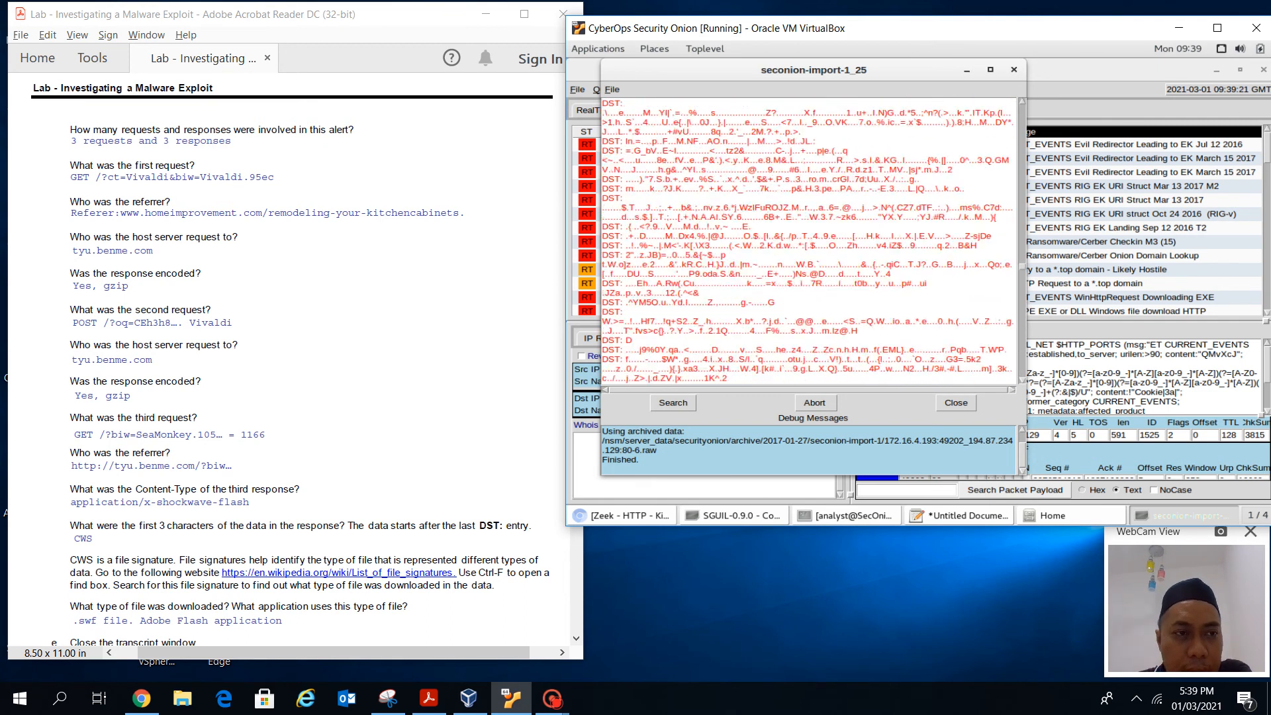
{"action": "key", "text": "Page_Up"}
{"action": "key", "text": "Page_Up"}
{"action": "key", "text": "Page_Up"}
{"action": "key", "text": "Page_Up"}
{"action": "key", "text": "Page_Up"}
{"action": "key", "text": "Page_Up"}
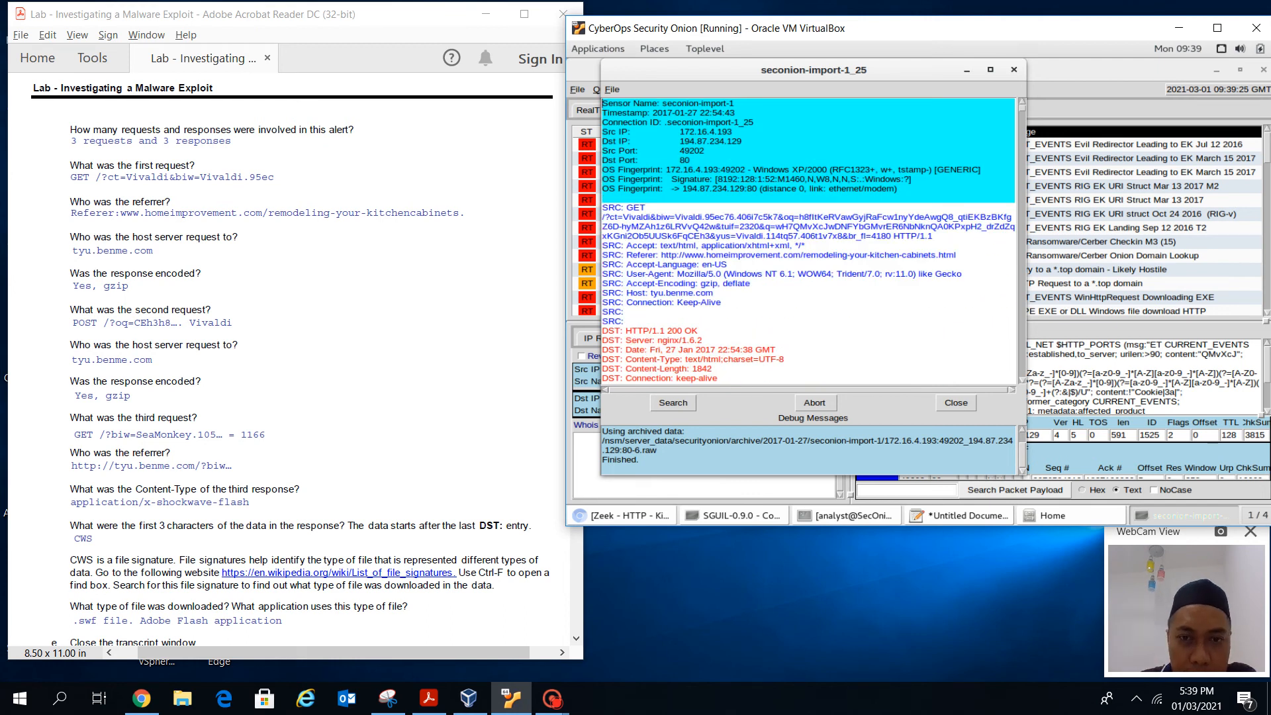
Step: Highlight the first GET request and its Referer, Host and Accept-Encoding lines in the alert 5.25 transcript
{"action": "left_click_drag", "start_coordinate": [602, 207], "coordinate": [932, 236]}
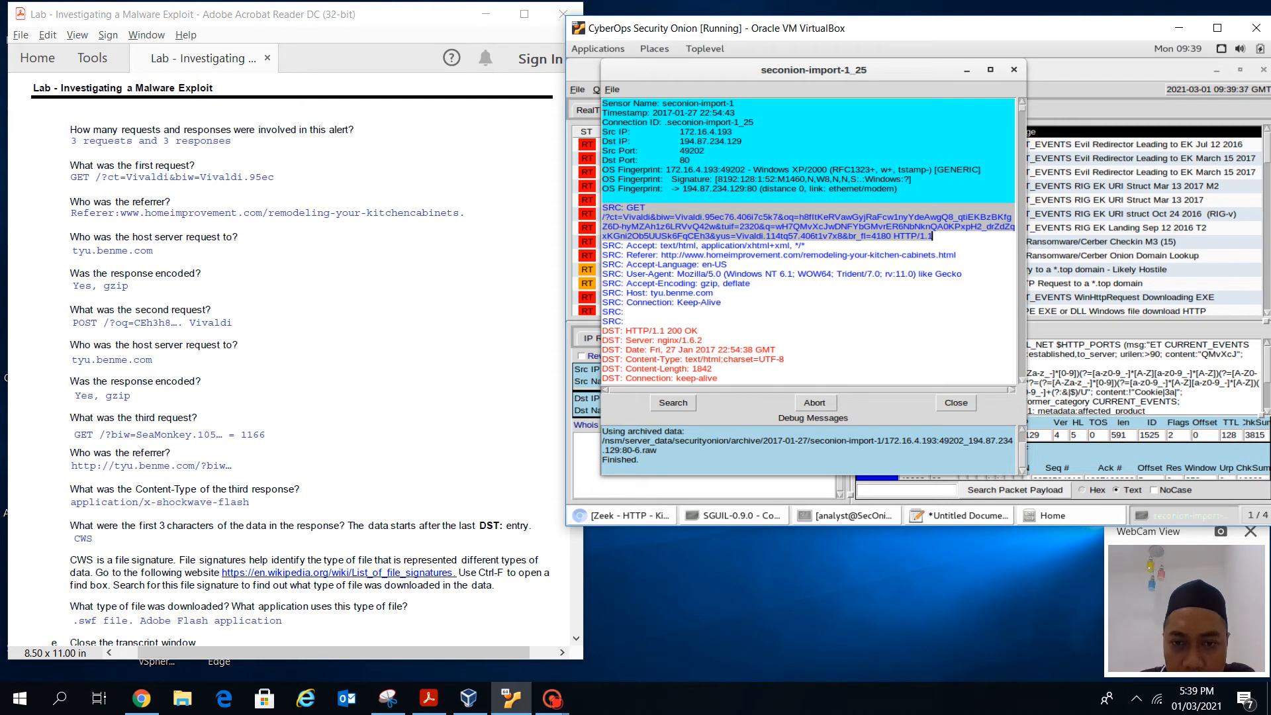
{"action": "left_click_drag", "start_coordinate": [627, 255], "coordinate": [957, 255]}
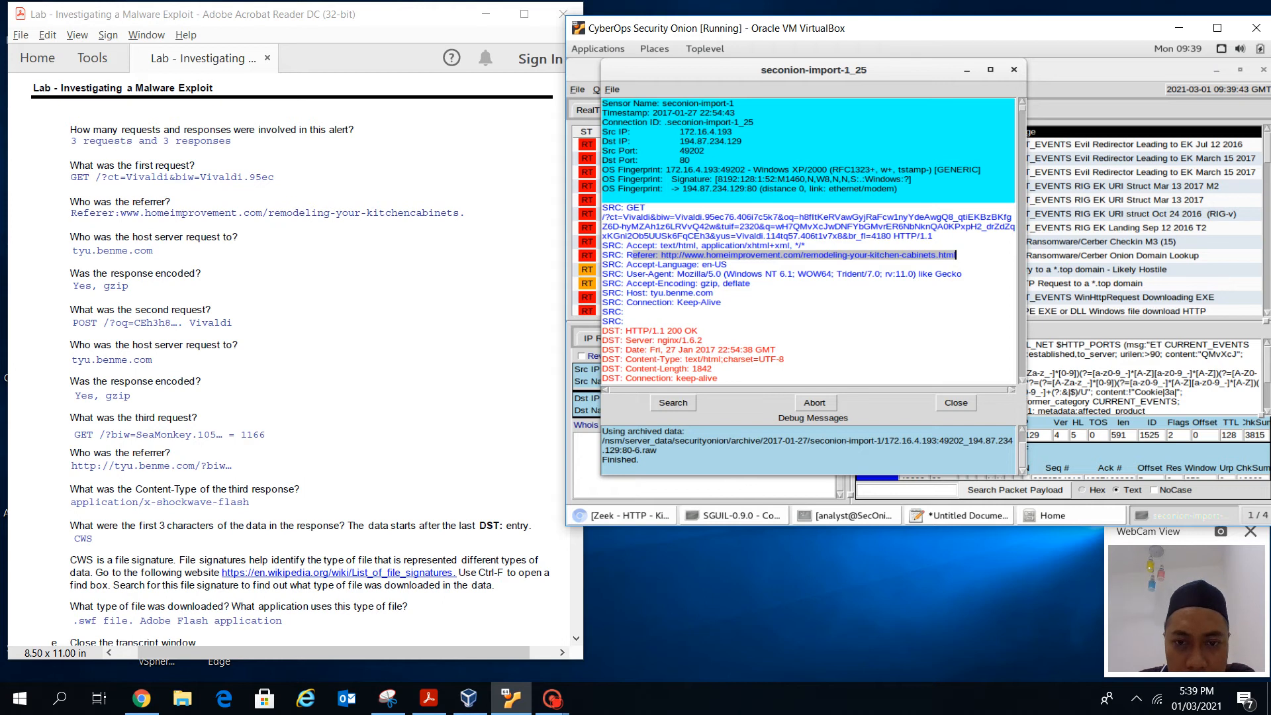
{"action": "left_click_drag", "start_coordinate": [627, 293], "coordinate": [713, 292]}
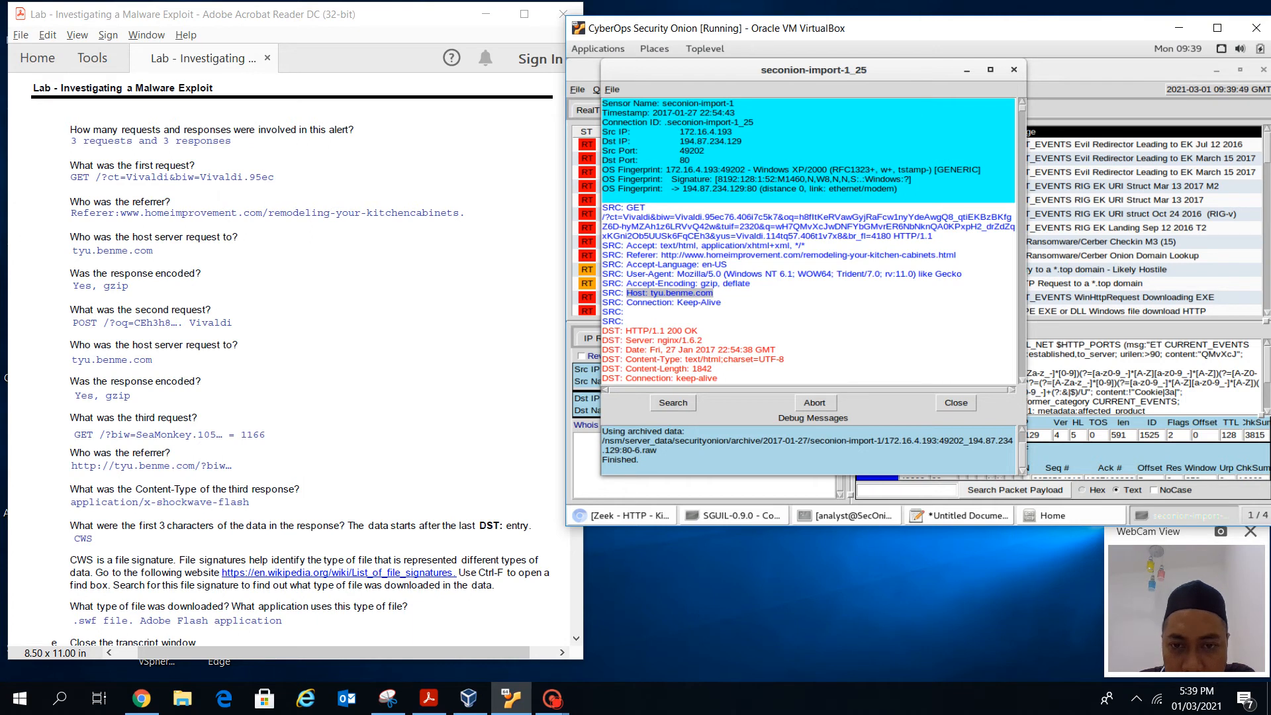
{"action": "mouse_move", "coordinate": [751, 273]}
{"action": "left_mouse_down"}
{"action": "mouse_move", "coordinate": [642, 283]}
{"action": "mouse_move", "coordinate": [750, 284]}
{"action": "left_mouse_up"}
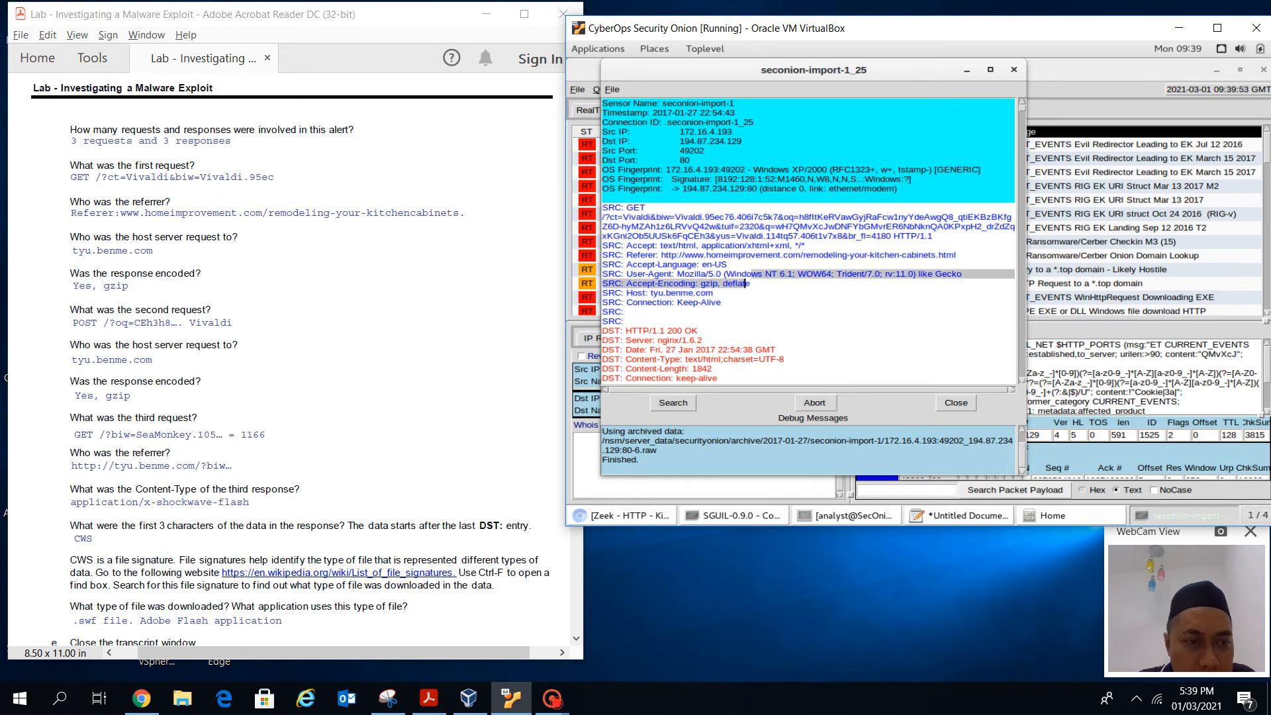
Step: Highlight the second request (POST), its host tyu.benme.com and Accept-Encoding line, and the lab's matching host question
{"action": "scroll", "coordinate": [746, 283], "scroll_direction": "down", "scroll_amount": 10}
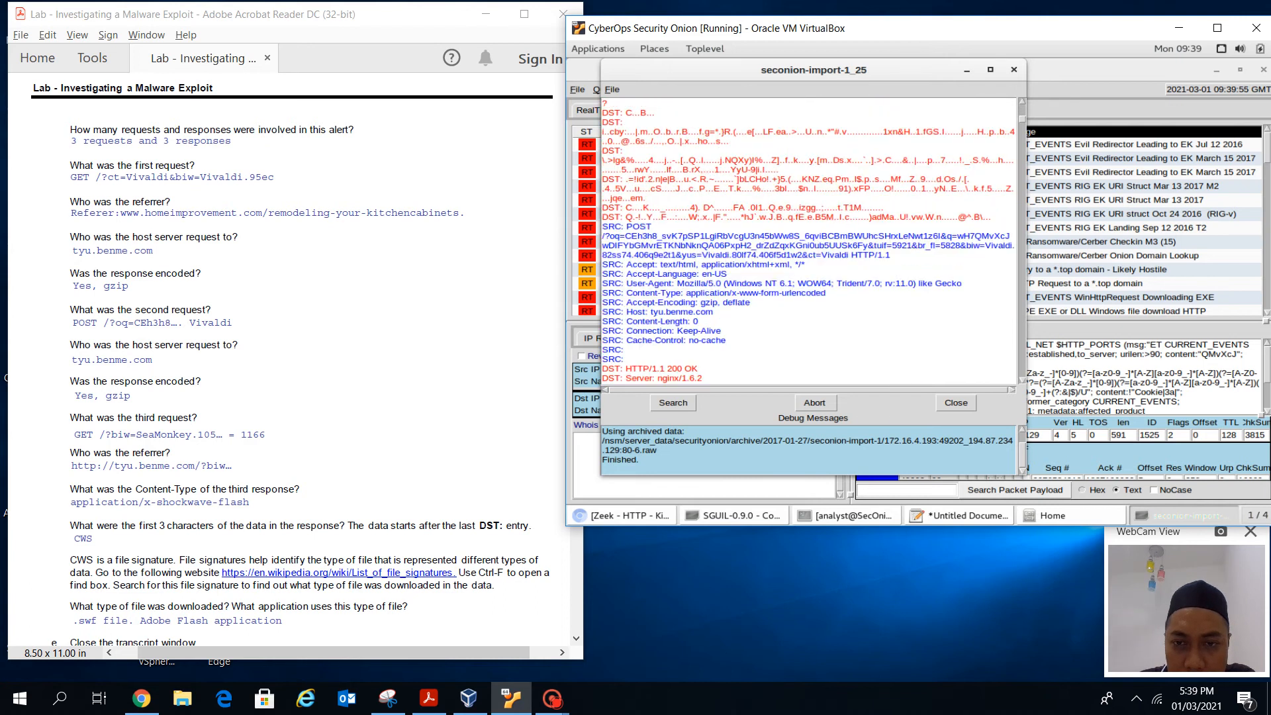
{"action": "left_click_drag", "start_coordinate": [602, 226], "coordinate": [891, 254]}
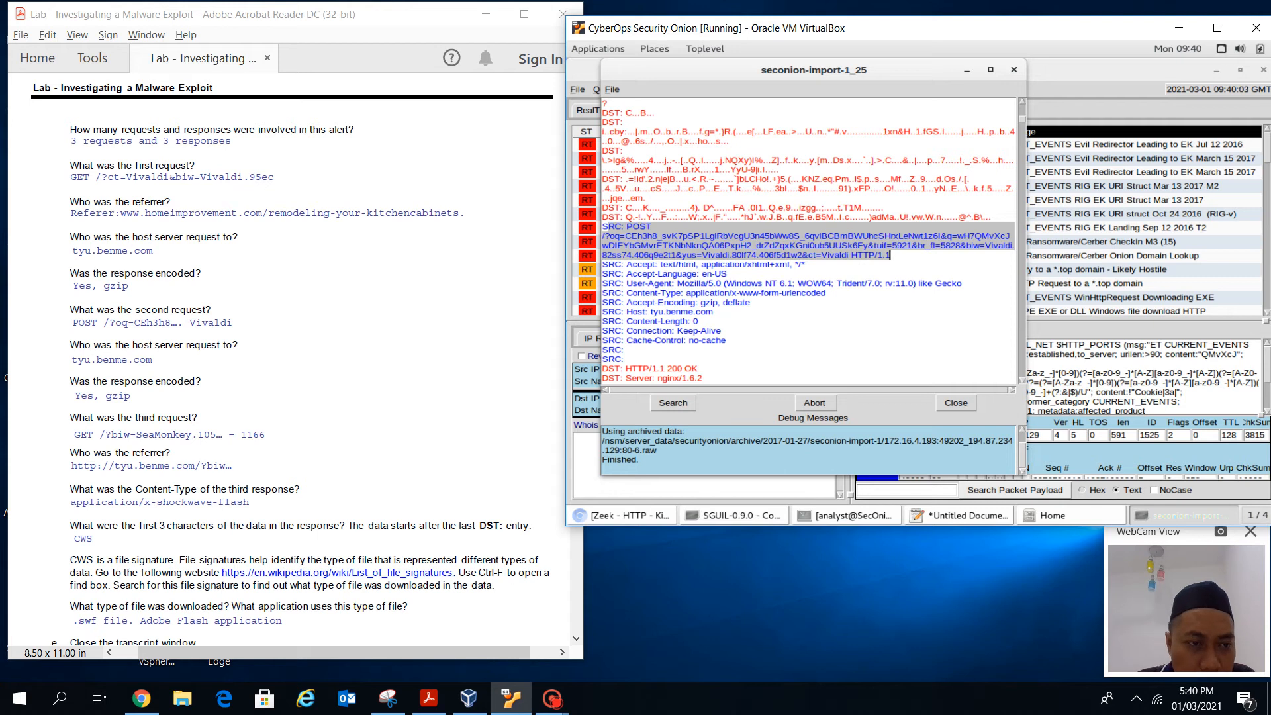
{"action": "left_click_drag", "start_coordinate": [70, 345], "coordinate": [239, 345]}
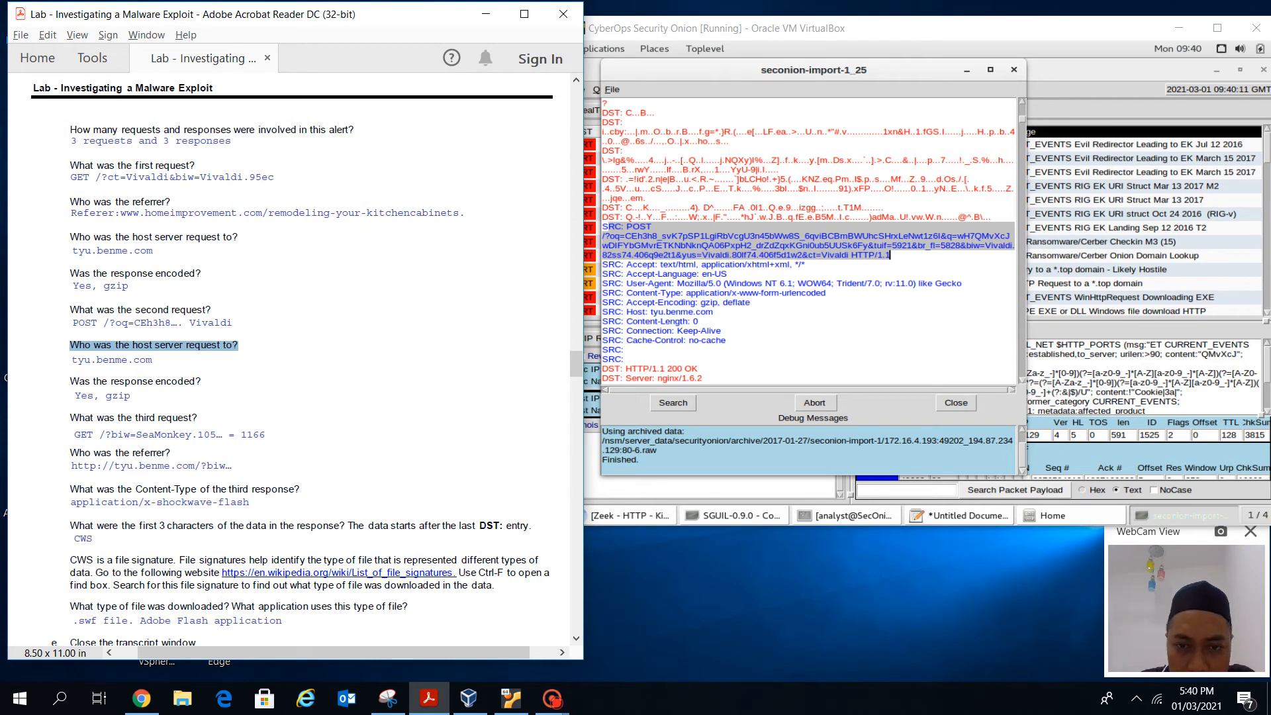
{"action": "left_click_drag", "start_coordinate": [650, 312], "coordinate": [713, 312]}
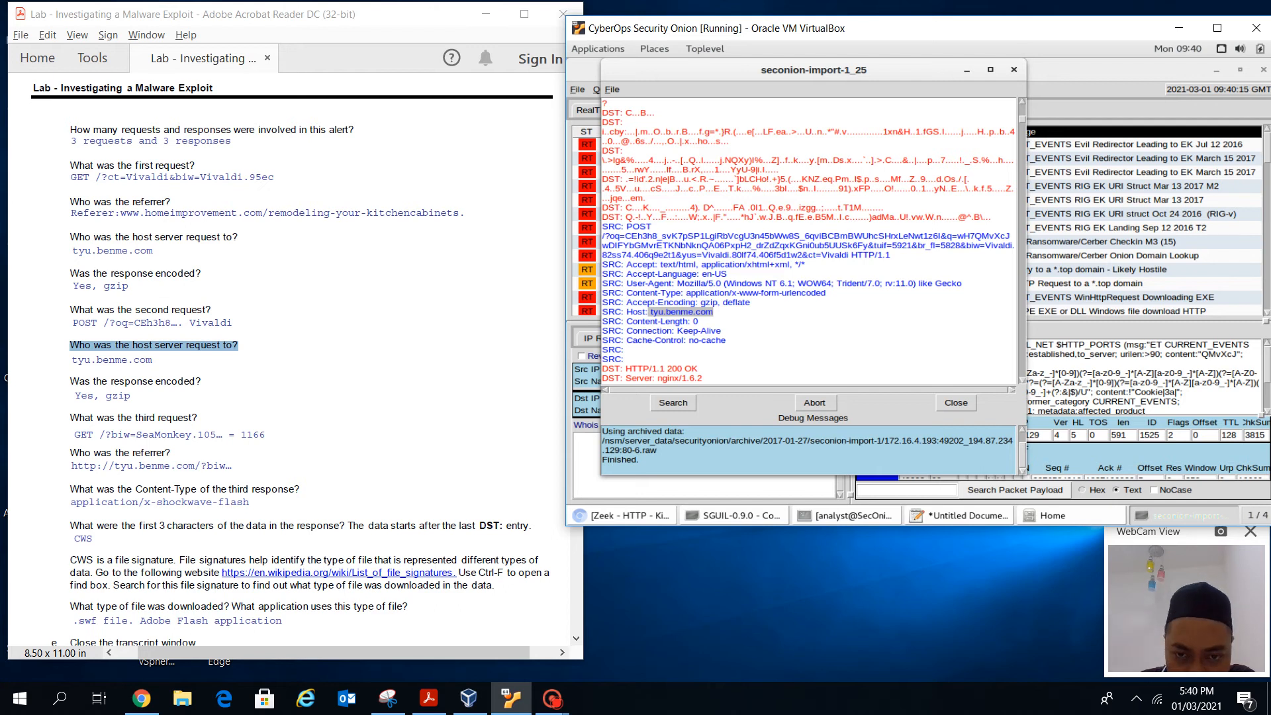
{"action": "left_click_drag", "start_coordinate": [750, 302], "coordinate": [626, 302]}
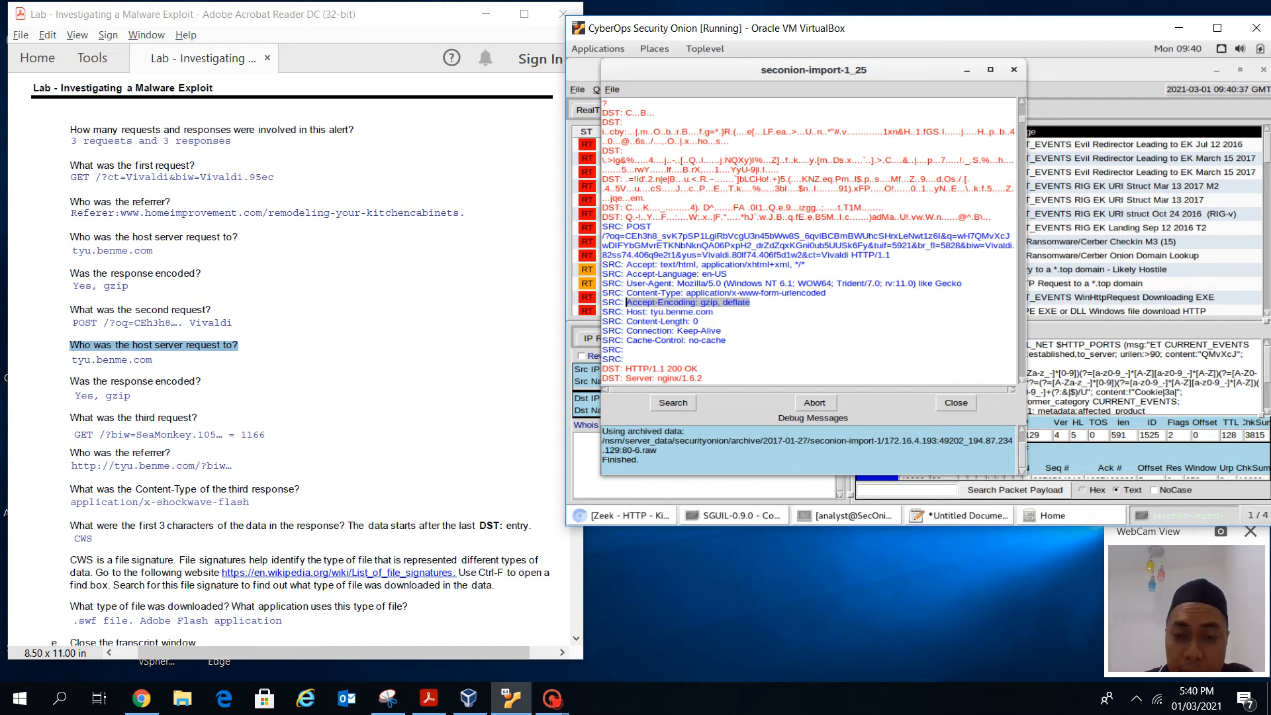
{"action": "left_click_drag", "start_coordinate": [1149, 531], "coordinate": [1152, 533]}
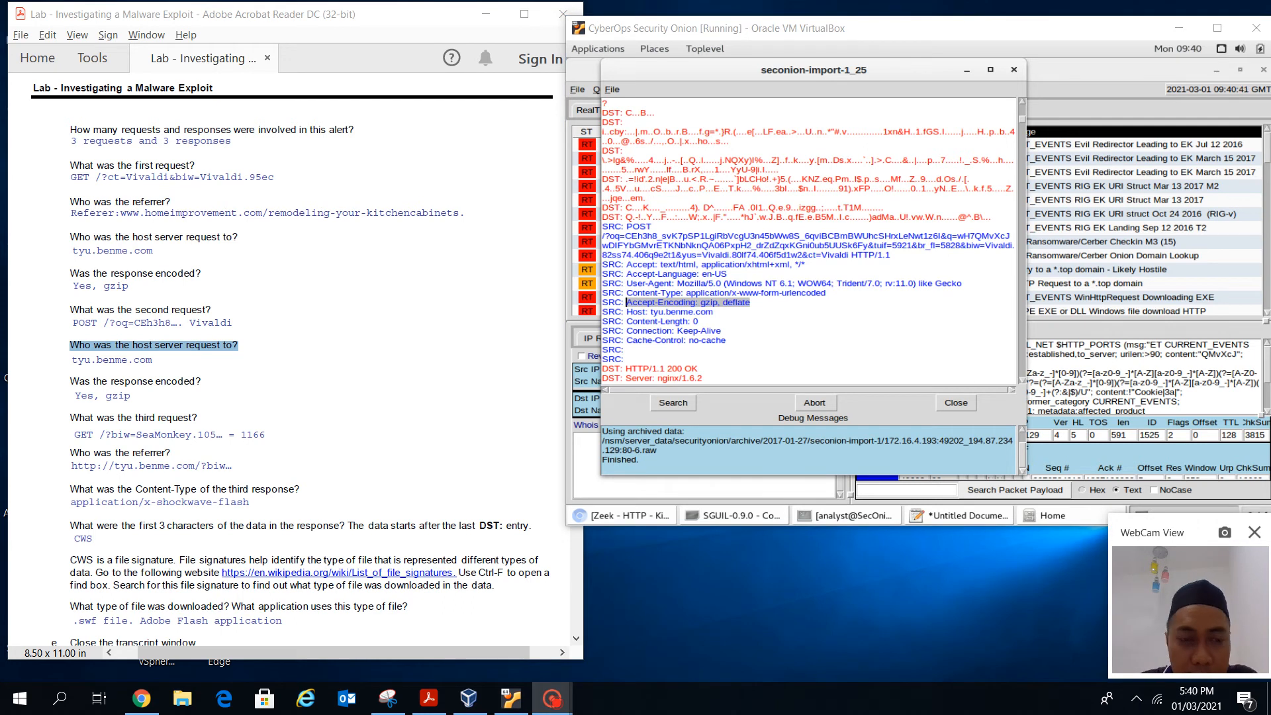
{"action": "left_click_drag", "start_coordinate": [1152, 533], "coordinate": [1145, 674]}
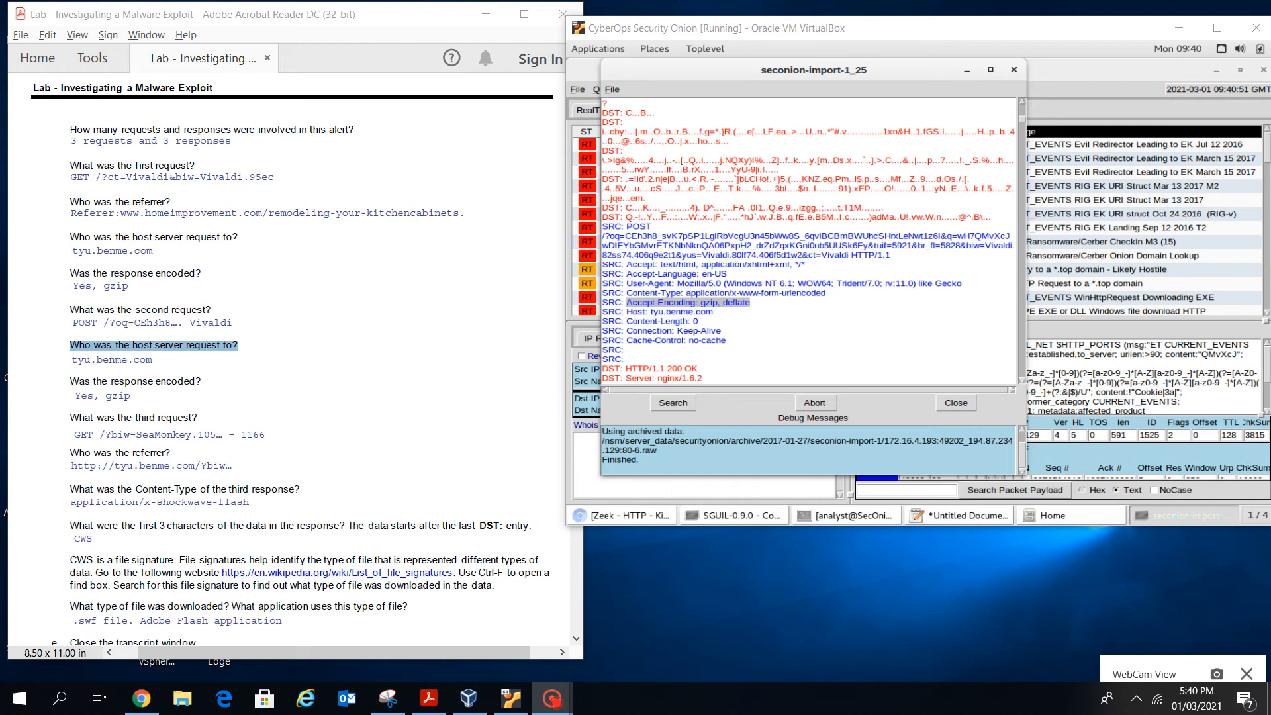
Step: Highlight the lab's third-request question, and the SeaMonkey GET request and its referer host tyu.benme.com in the transcript
{"action": "left_click_drag", "start_coordinate": [70, 417], "coordinate": [197, 418]}
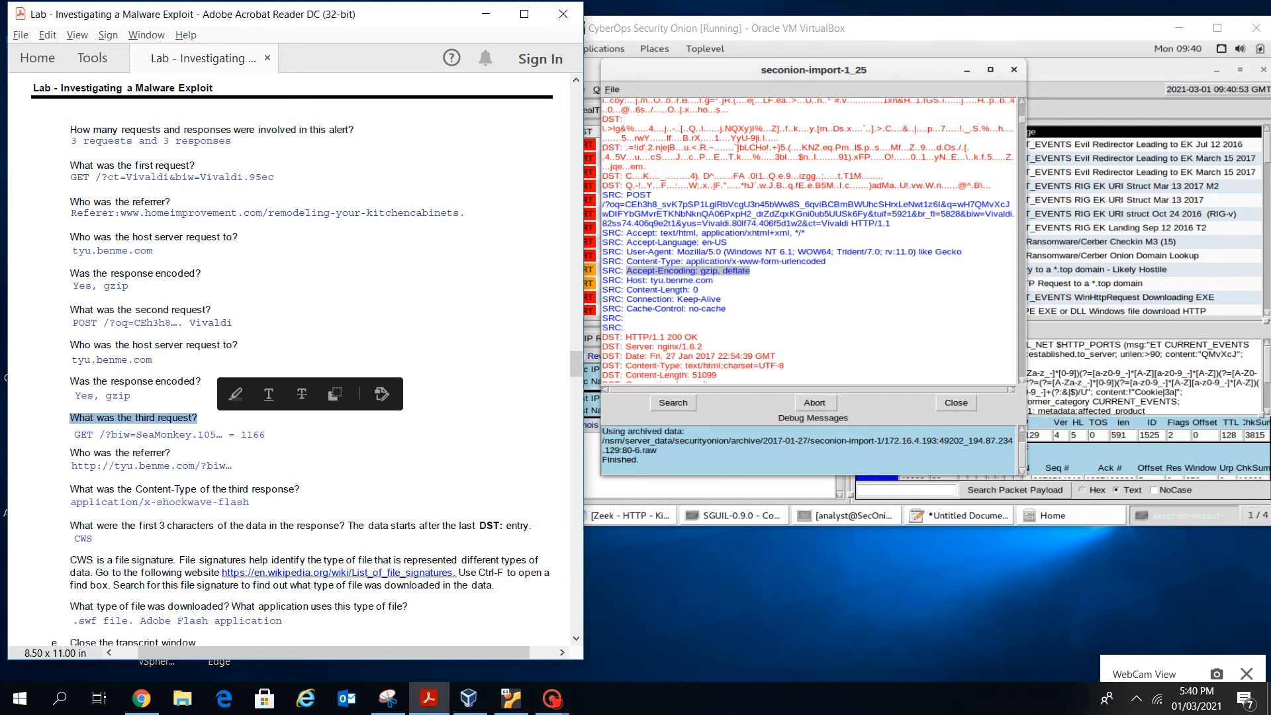
{"action": "scroll", "coordinate": [291, 358], "scroll_direction": "down", "scroll_amount": 20}
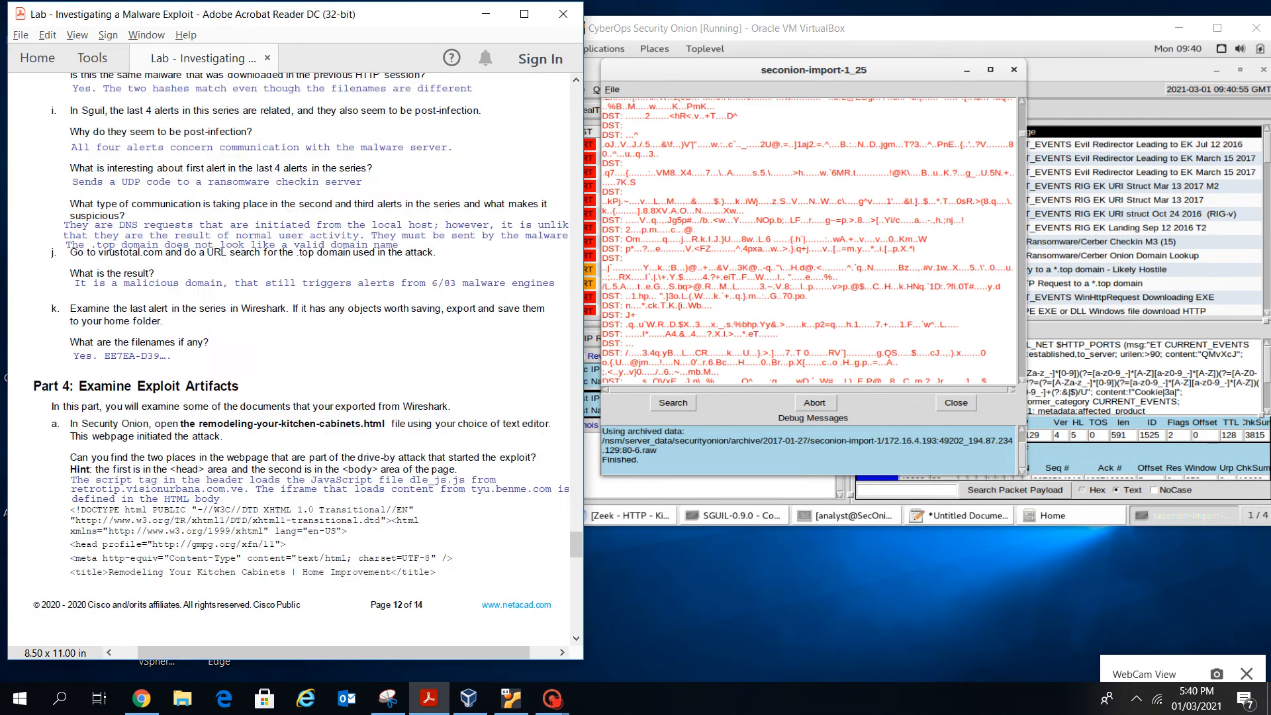
{"action": "scroll", "coordinate": [292, 357], "scroll_direction": "up", "scroll_amount": 20}
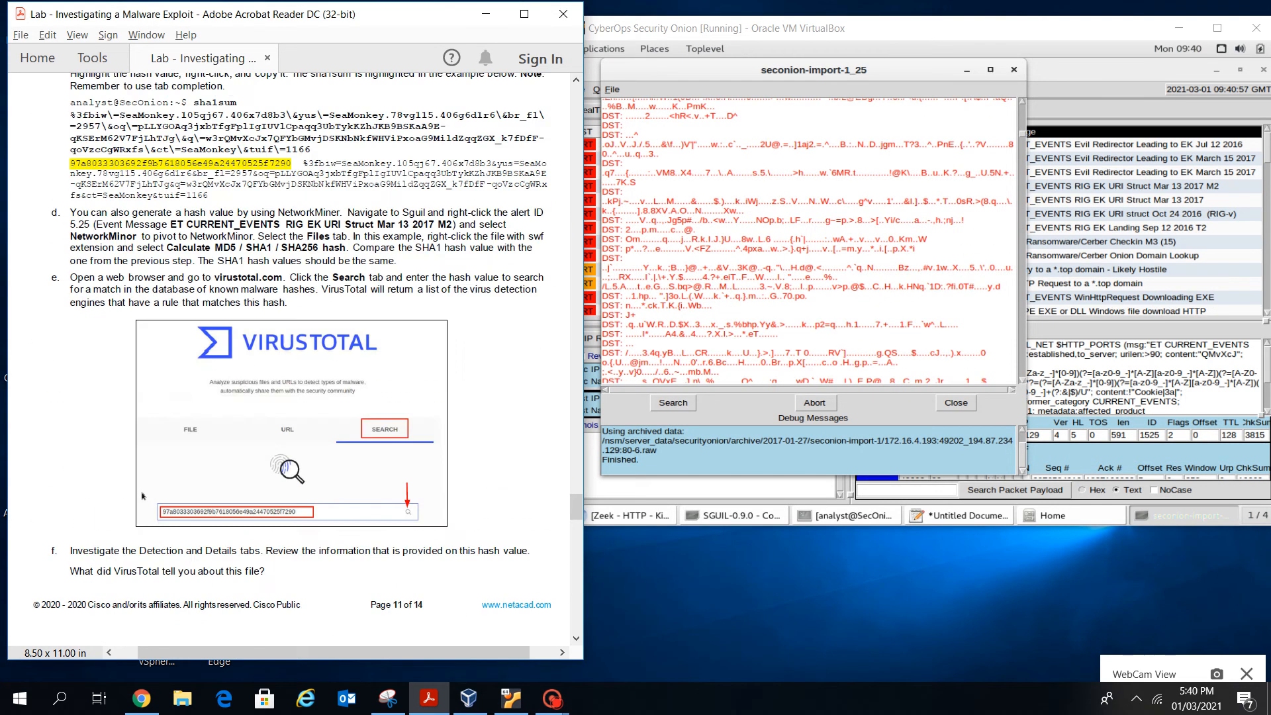
{"action": "scroll", "coordinate": [292, 358], "scroll_direction": "up", "scroll_amount": 6}
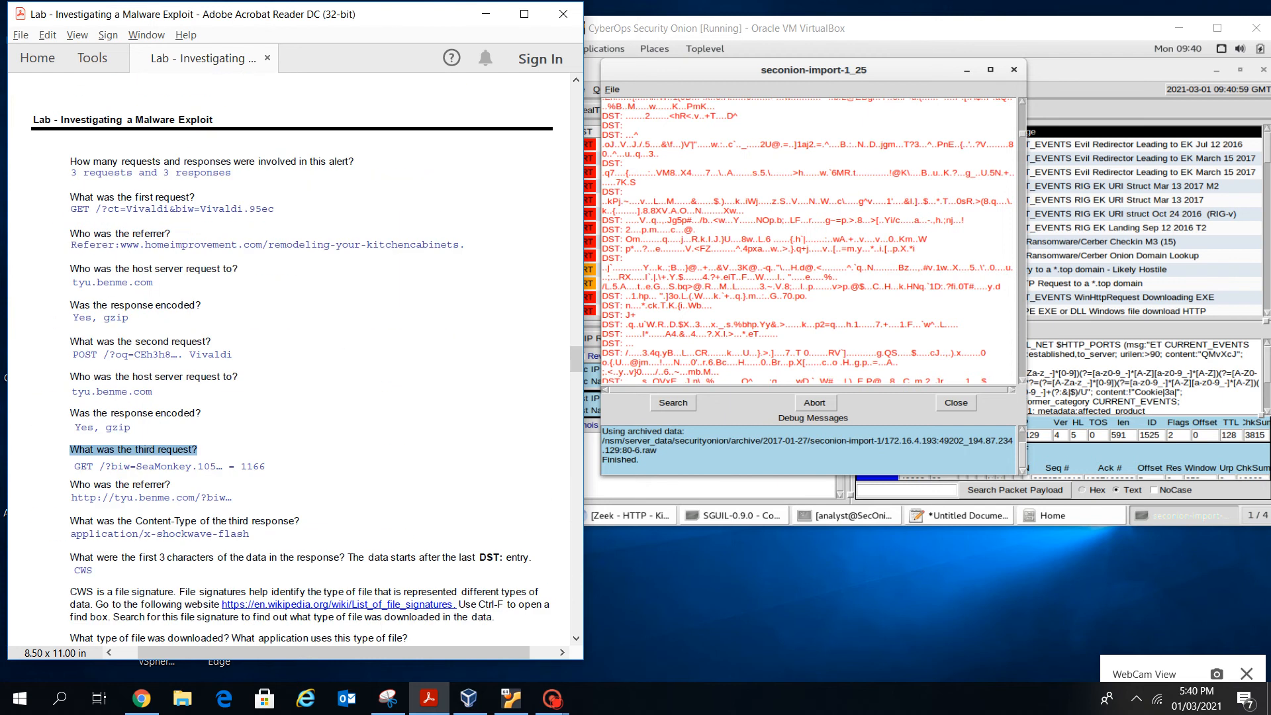
{"action": "left_click", "coordinate": [723, 325]}
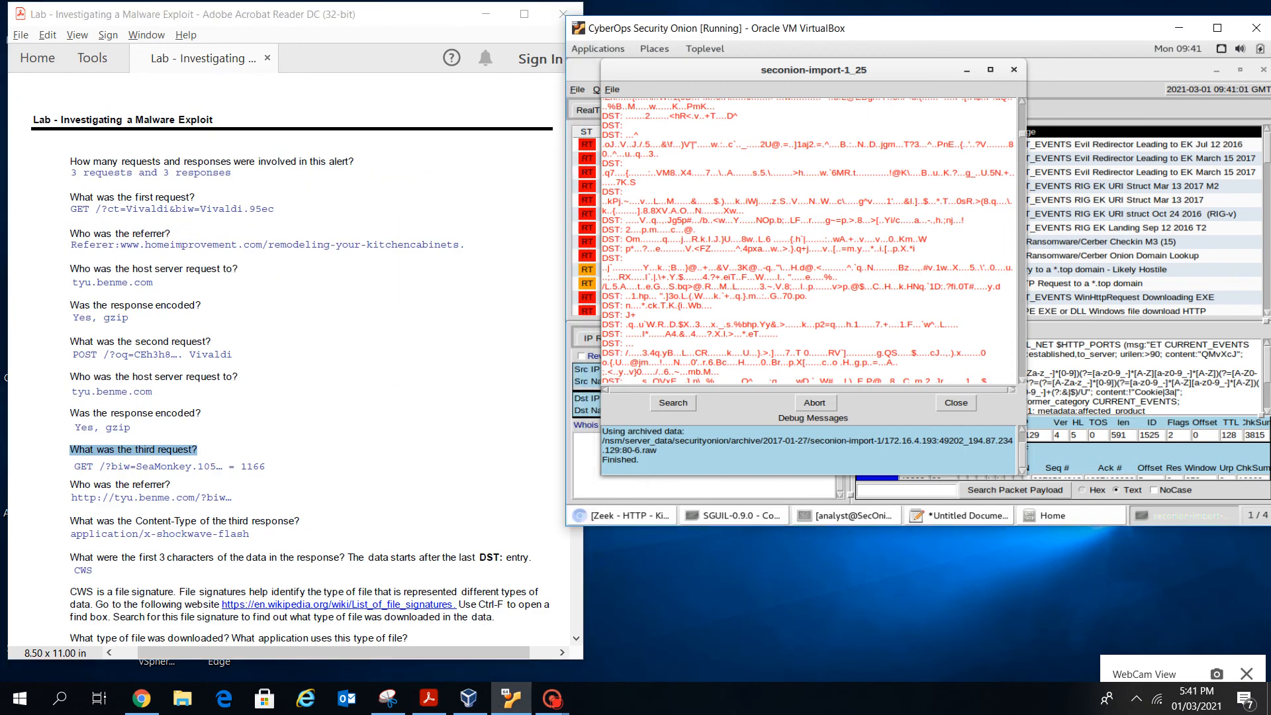
{"action": "scroll", "coordinate": [723, 324], "scroll_direction": "down", "scroll_amount": 20}
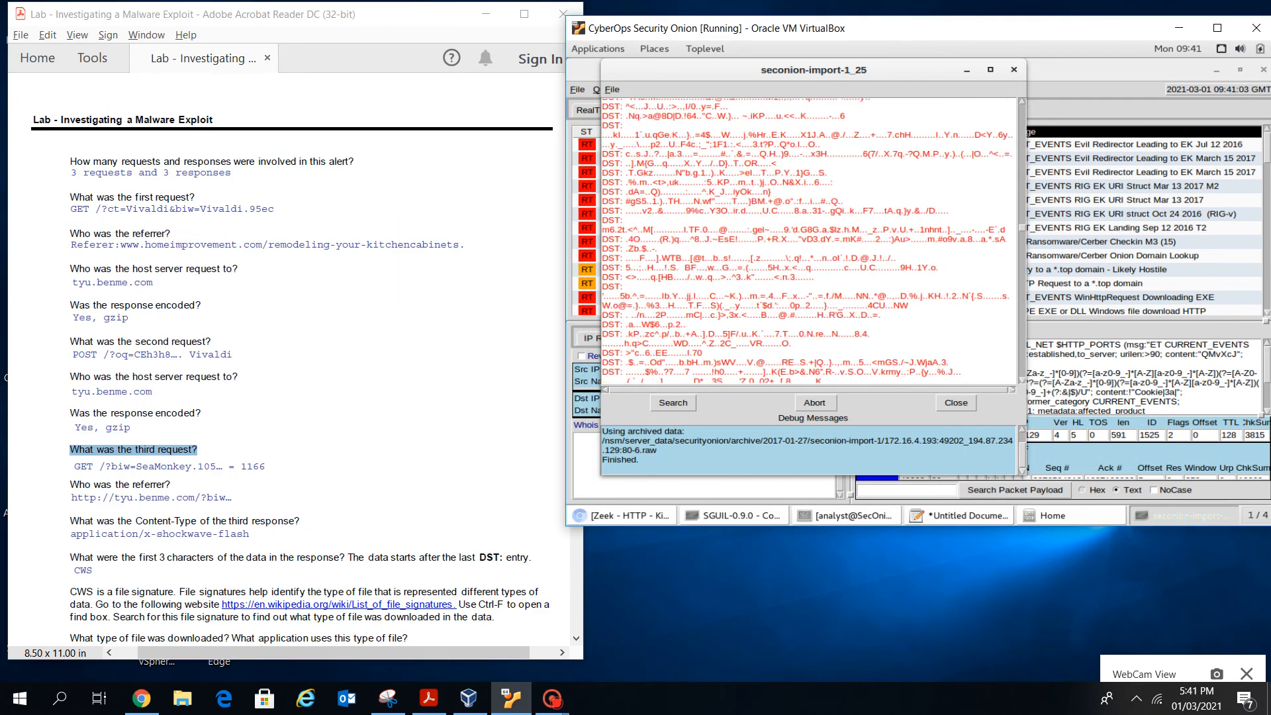
{"action": "scroll", "coordinate": [808, 239], "scroll_direction": "down", "scroll_amount": 20}
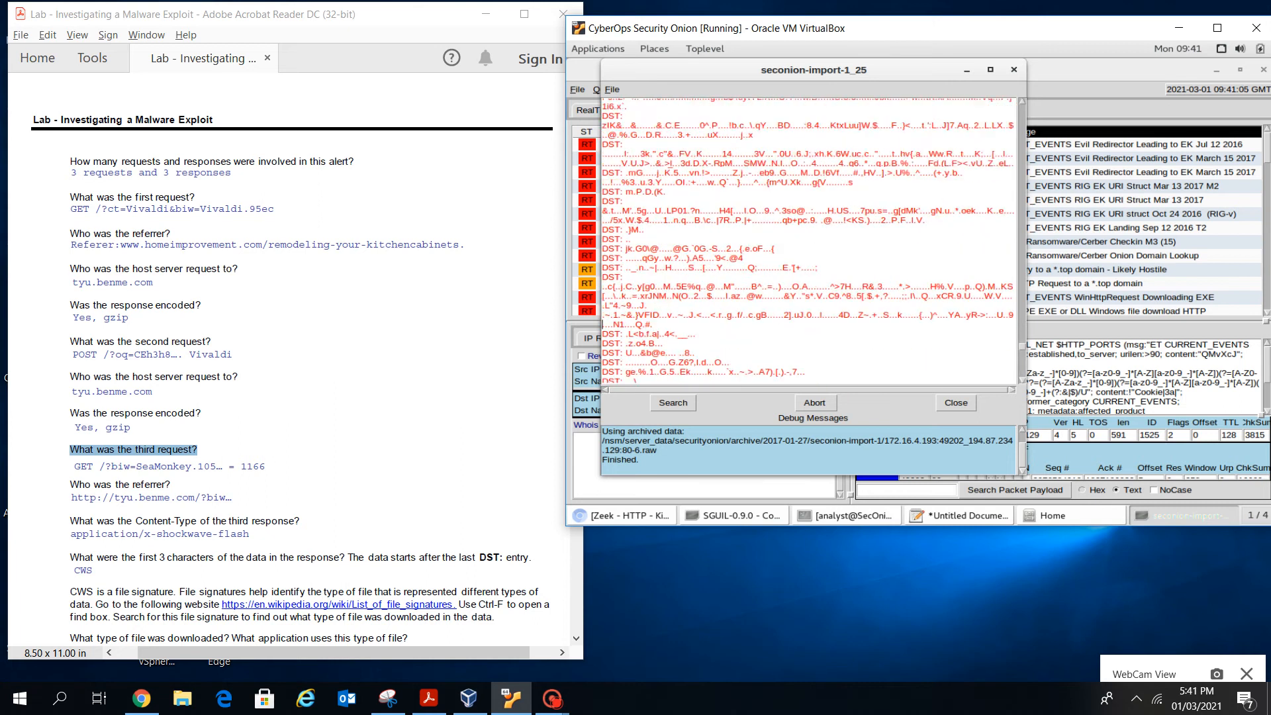
{"action": "scroll", "coordinate": [603, 325], "scroll_direction": "down", "scroll_amount": 20}
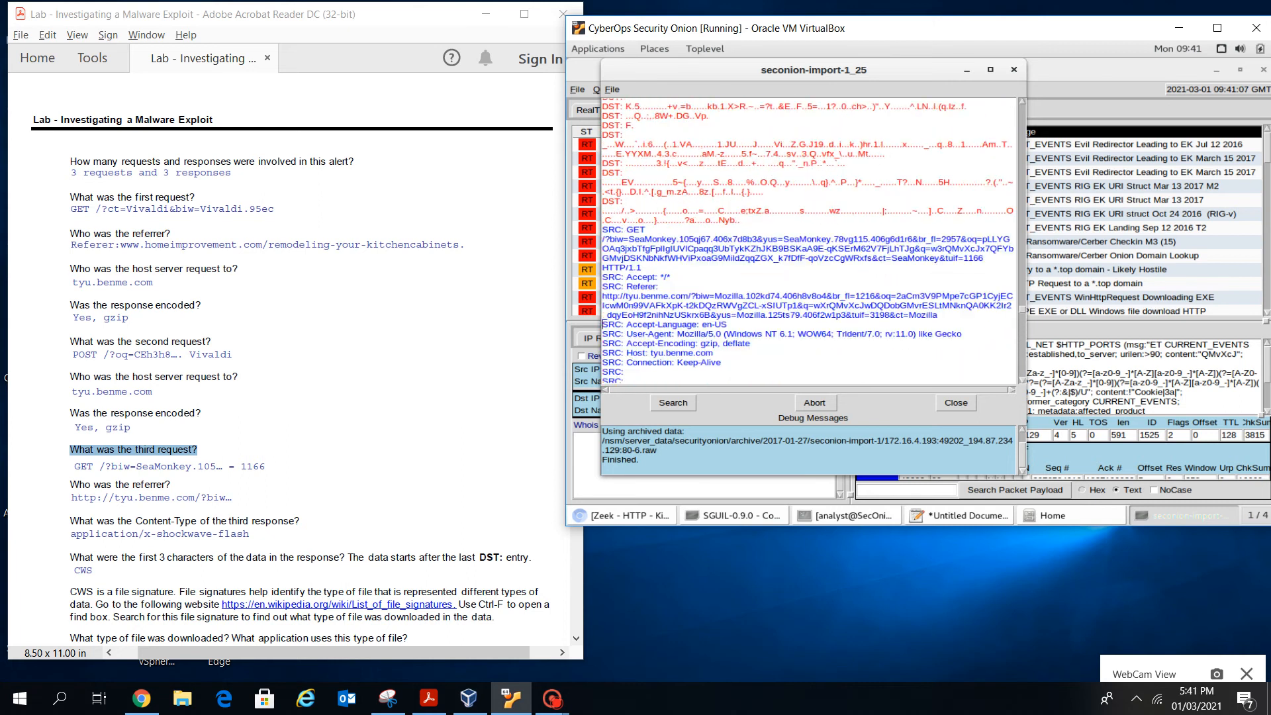
{"action": "left_click_drag", "start_coordinate": [627, 230], "coordinate": [640, 267]}
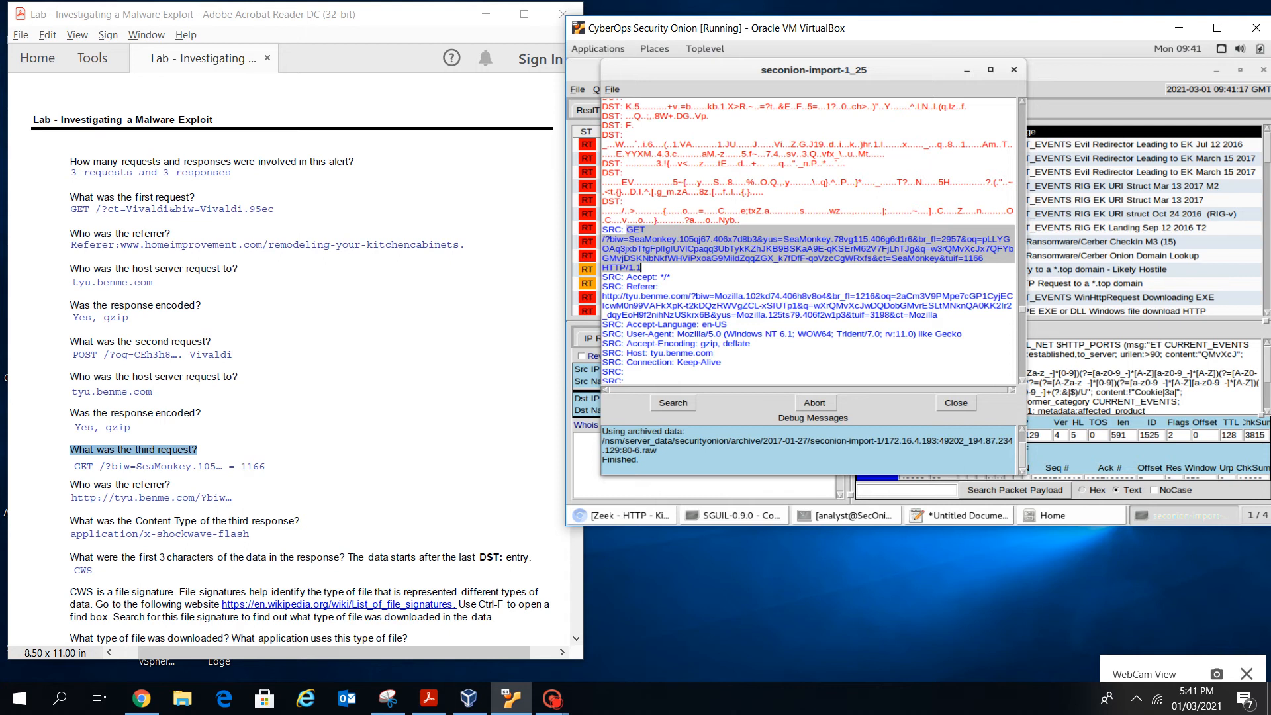
{"action": "mouse_move", "coordinate": [552, 699]}
{"action": "left_click_drag", "start_coordinate": [622, 296], "coordinate": [691, 296]}
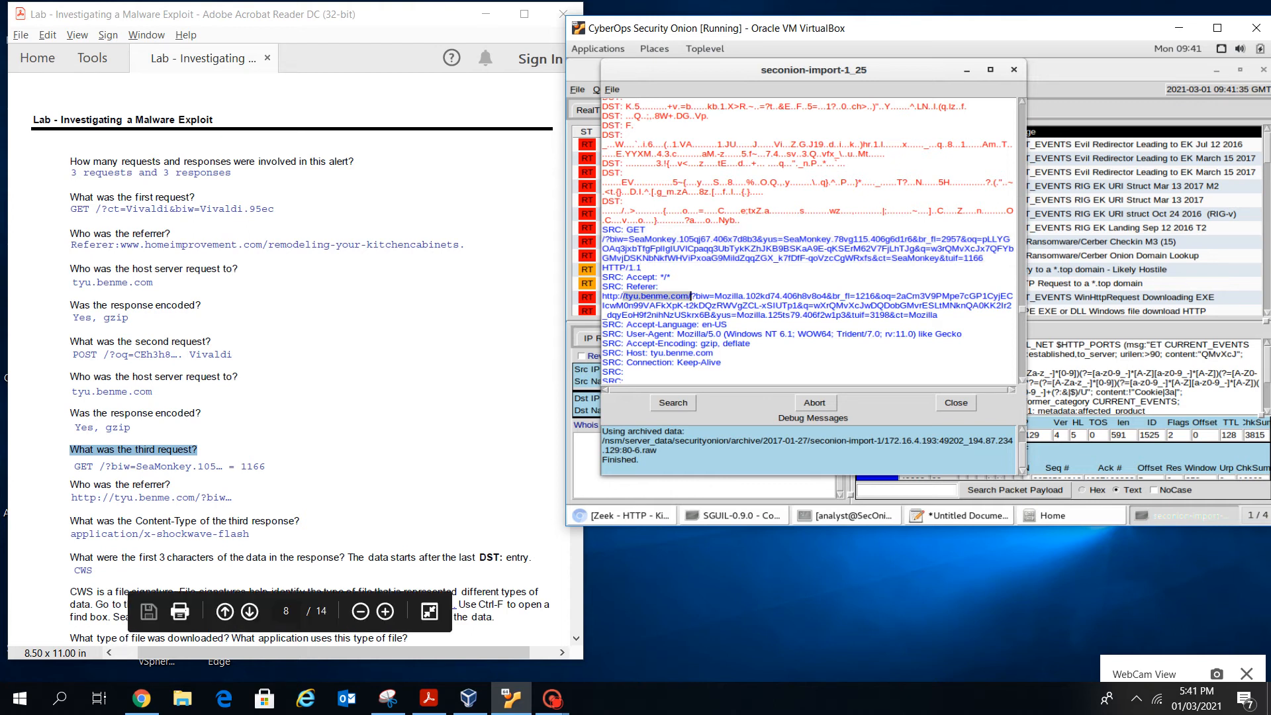
Step: Highlight the third response's Content-Type header and its leading data characters CWS, and bring the lab's file-signature questions into view
{"action": "scroll", "coordinate": [809, 240], "scroll_direction": "down", "scroll_amount": 2}
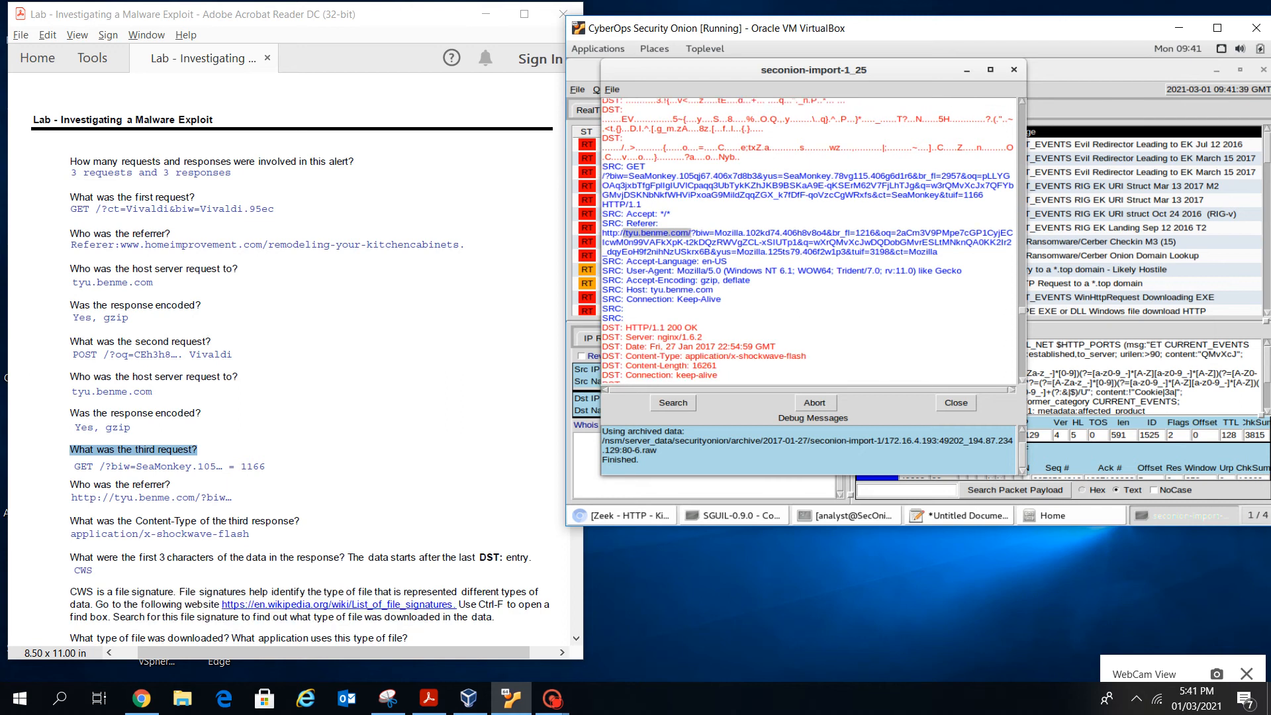
{"action": "left_click_drag", "start_coordinate": [625, 356], "coordinate": [683, 356]}
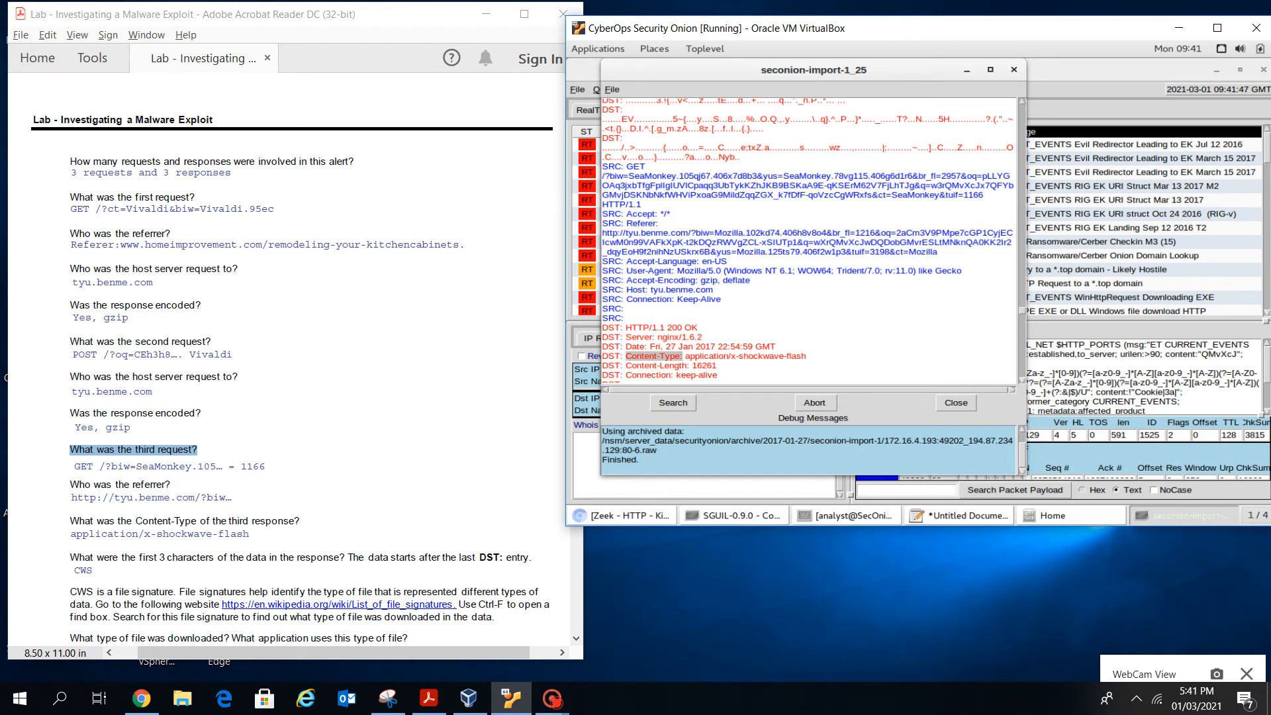
{"action": "scroll", "coordinate": [291, 364], "scroll_direction": "down", "scroll_amount": 2}
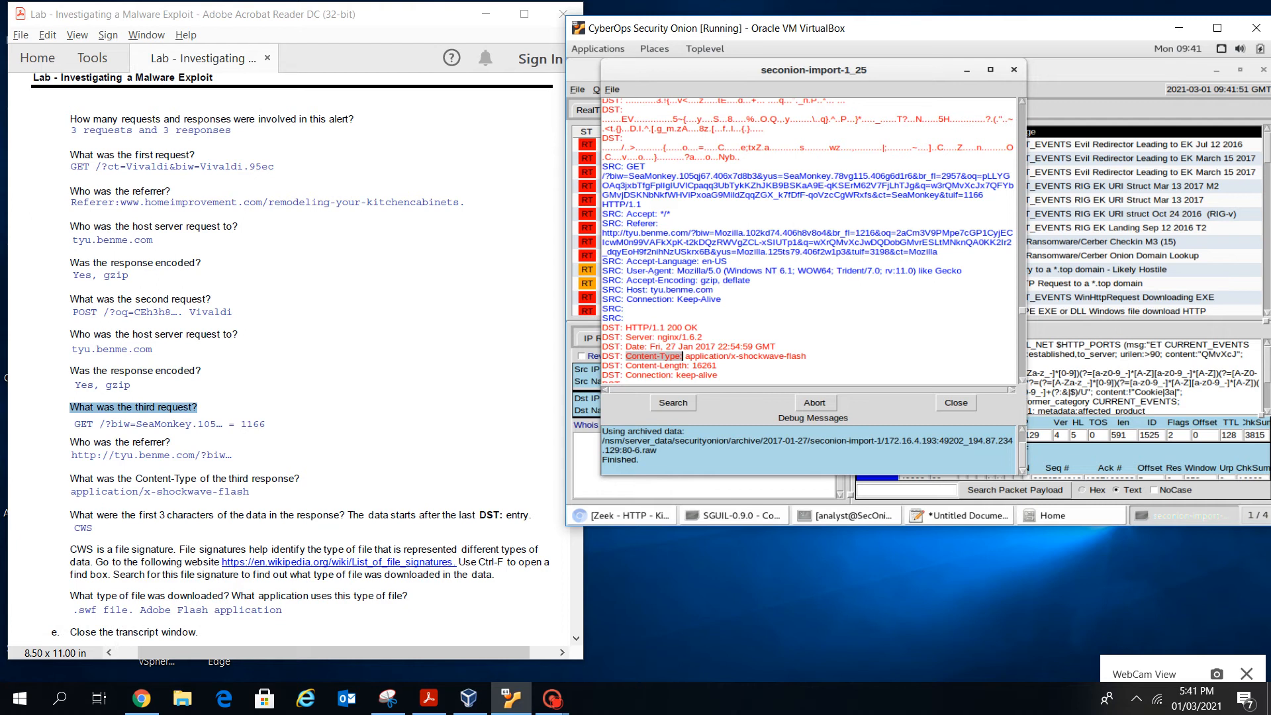
{"action": "scroll", "coordinate": [682, 292], "scroll_direction": "down", "scroll_amount": 3}
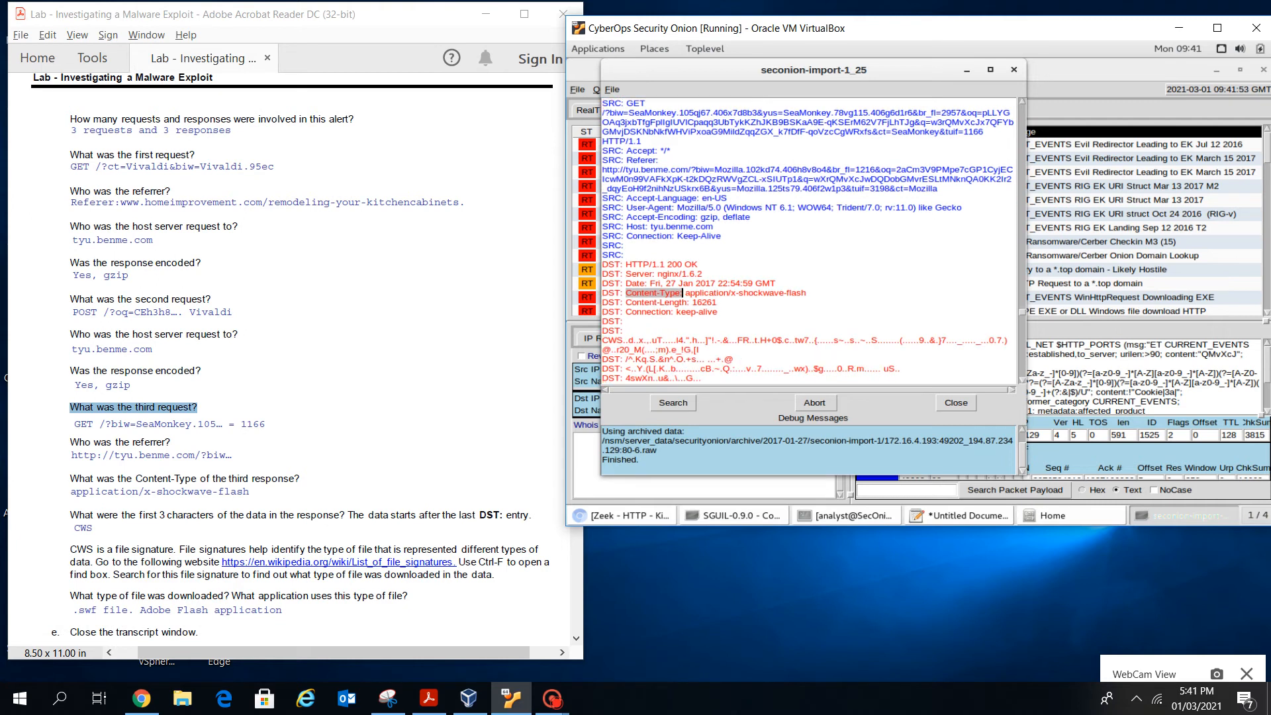
{"action": "left_click_drag", "start_coordinate": [623, 331], "coordinate": [604, 341]}
{"action": "scroll", "coordinate": [291, 357], "scroll_direction": "down", "scroll_amount": 3}
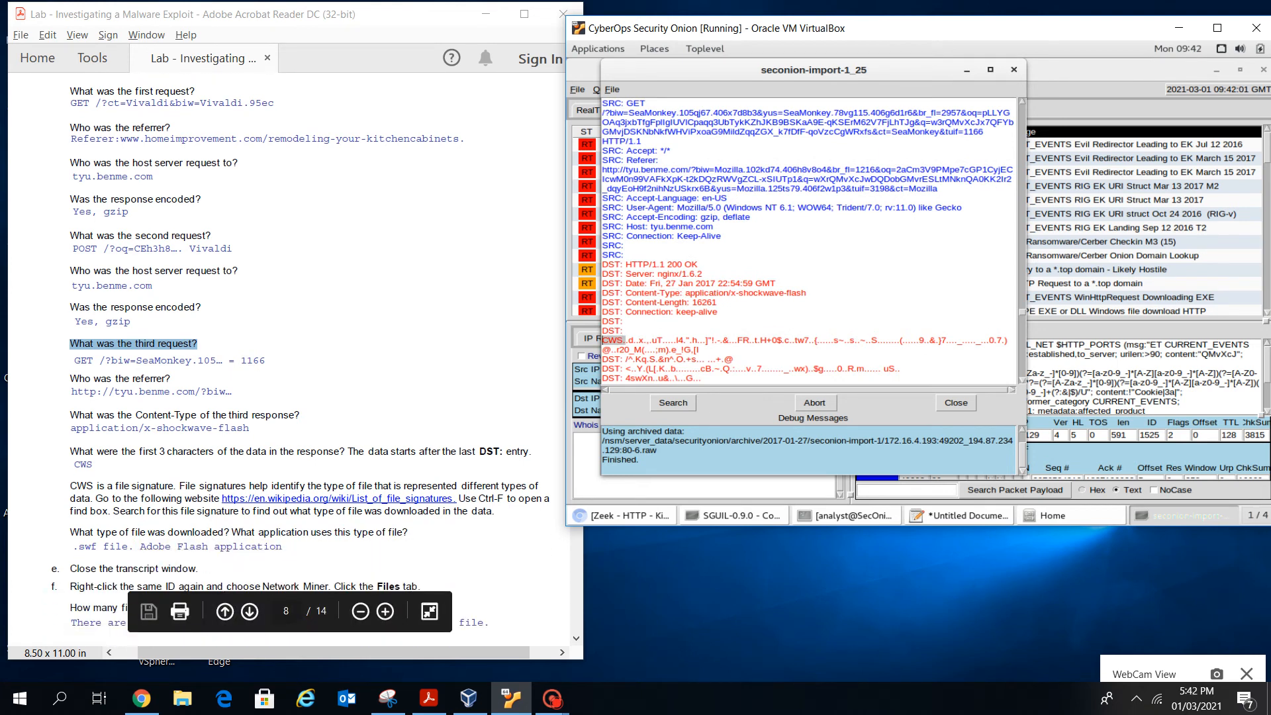
Step: Open the Wikipedia list of file signatures from the lab's link and minimize the screen recorder window
{"action": "scroll", "coordinate": [291, 398], "scroll_direction": "down", "scroll_amount": 2}
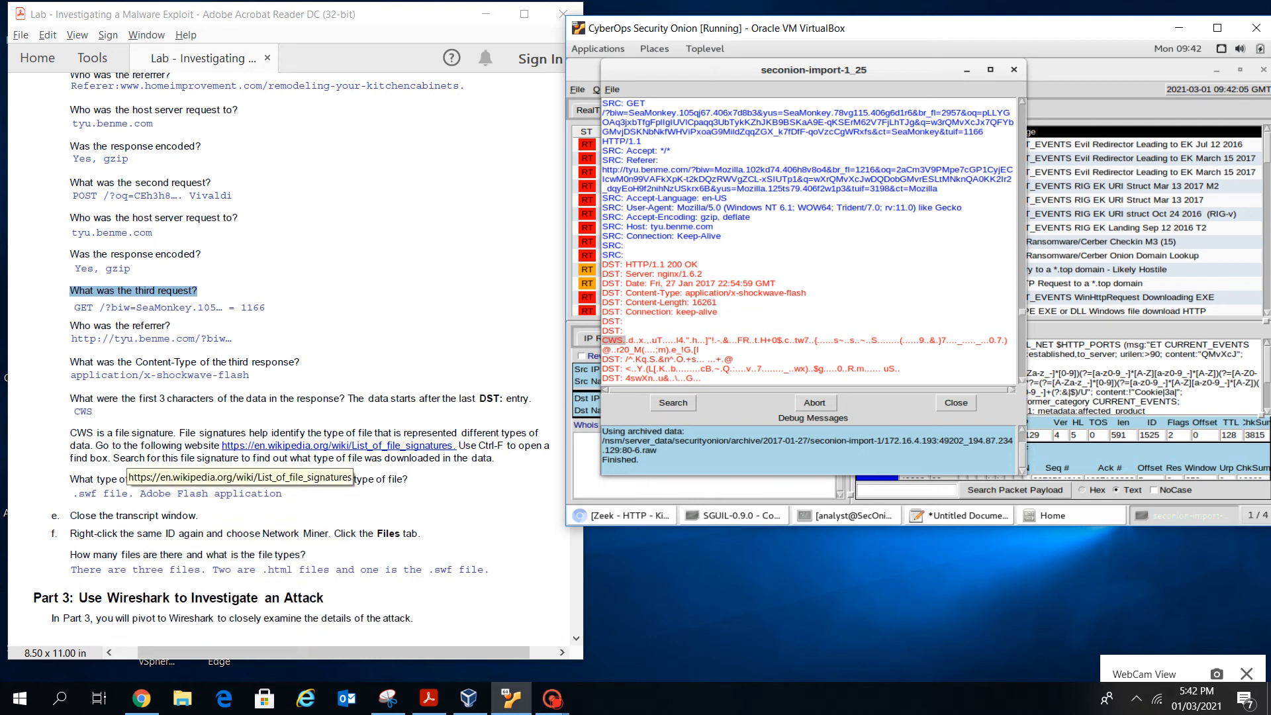
{"action": "left_click", "coordinate": [298, 445]}
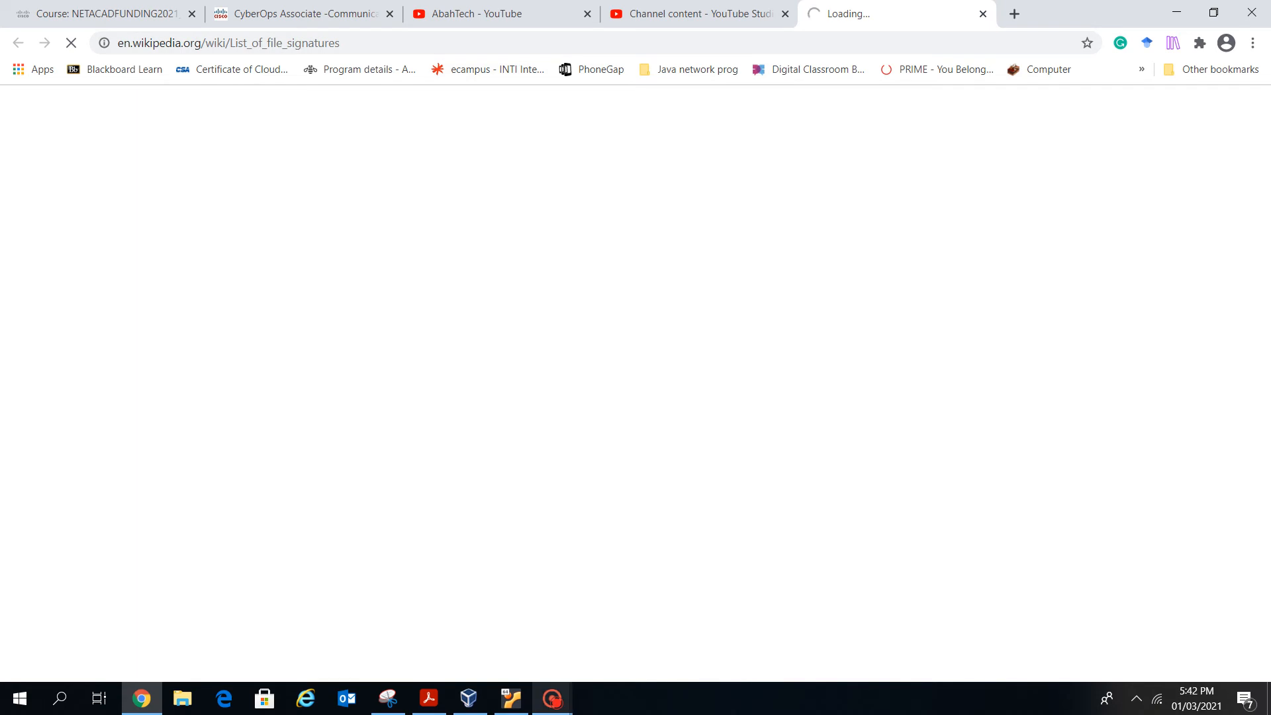
{"action": "mouse_move", "coordinate": [552, 698]}
{"action": "left_click", "coordinate": [501, 599]}
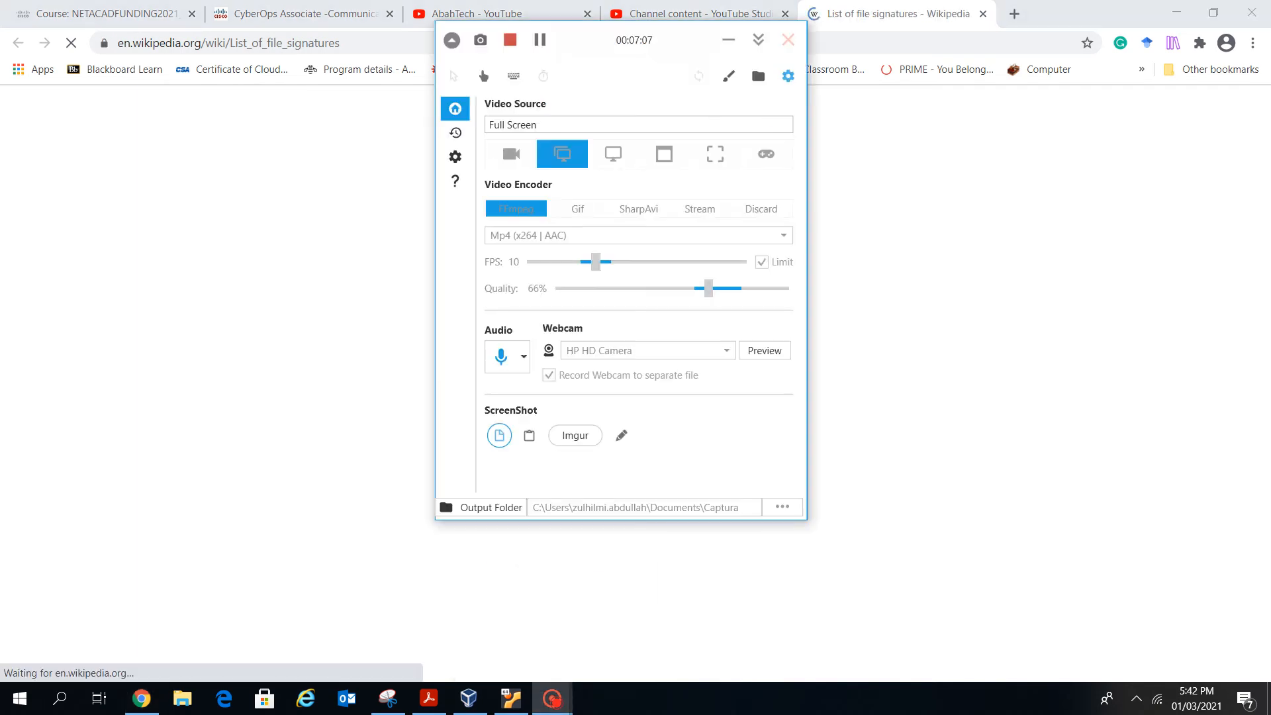
{"action": "left_click", "coordinate": [729, 40]}
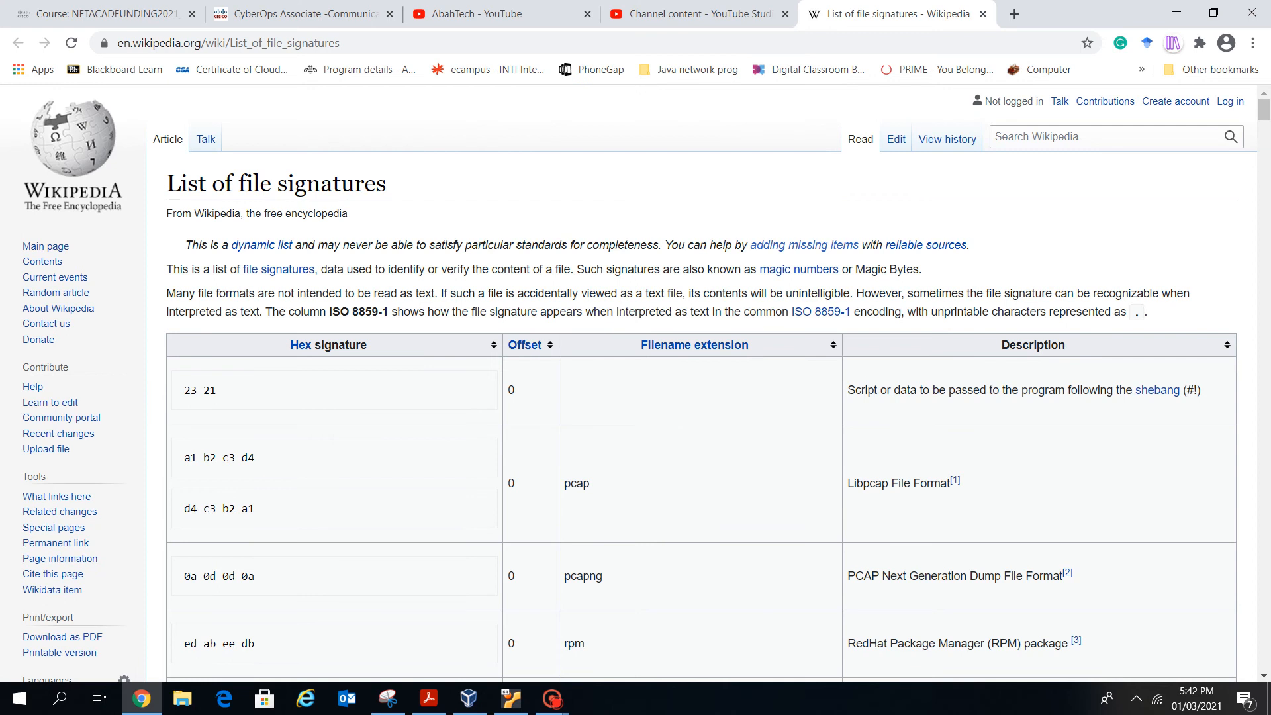
Step: Search the file signatures page for cws and highlight the description of the matching entry
{"action": "key", "text": "ctrl+f"}
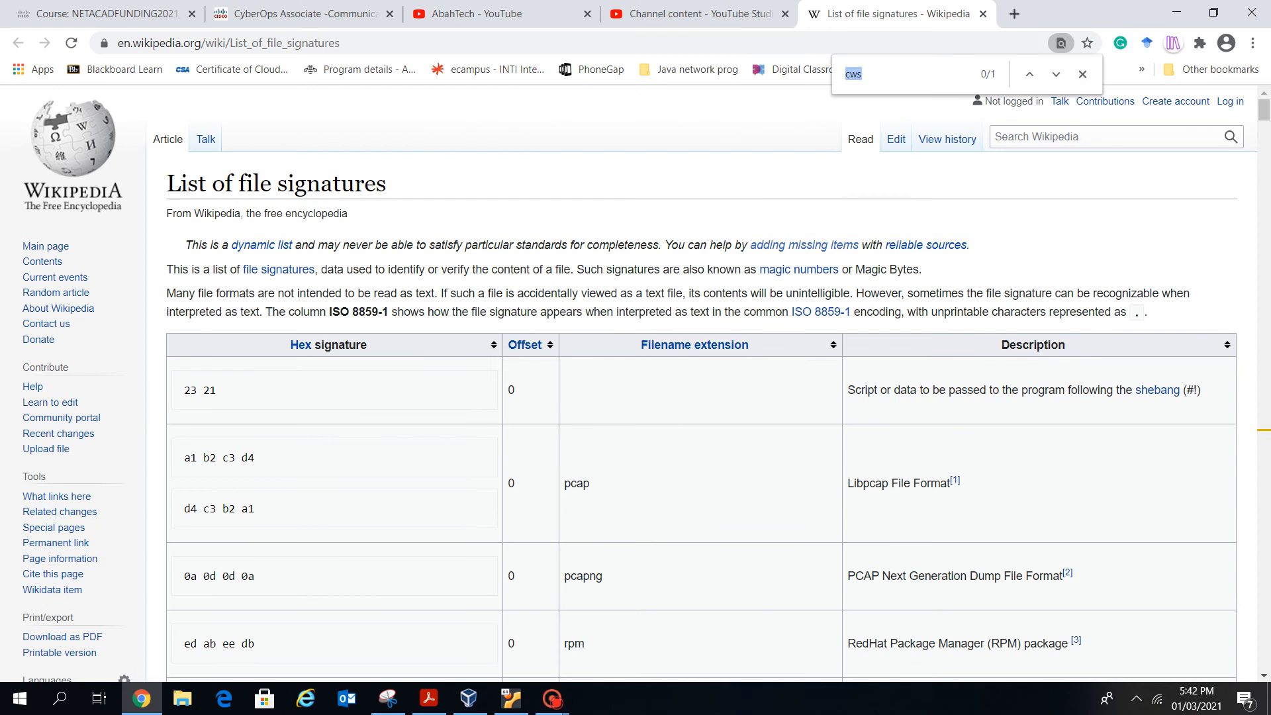
{"action": "key", "text": "Return"}
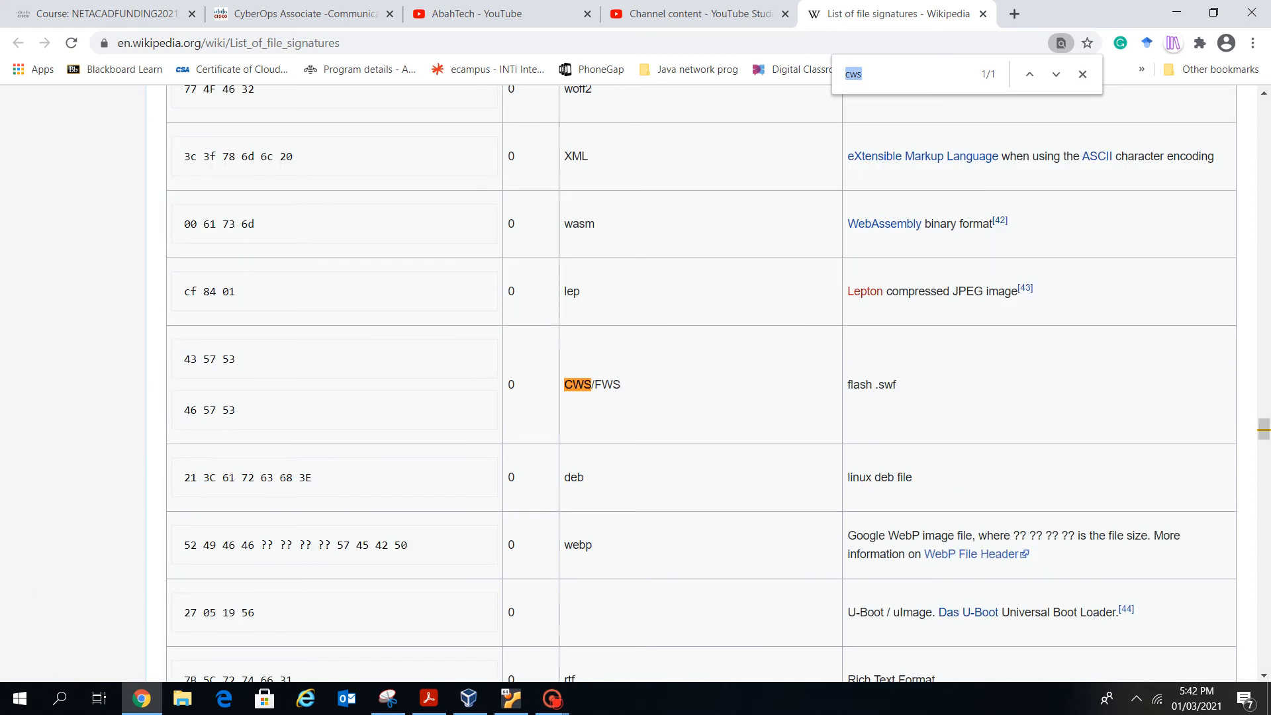
{"action": "left_click", "coordinate": [577, 384]}
{"action": "left_click_drag", "start_coordinate": [897, 385], "coordinate": [846, 384]}
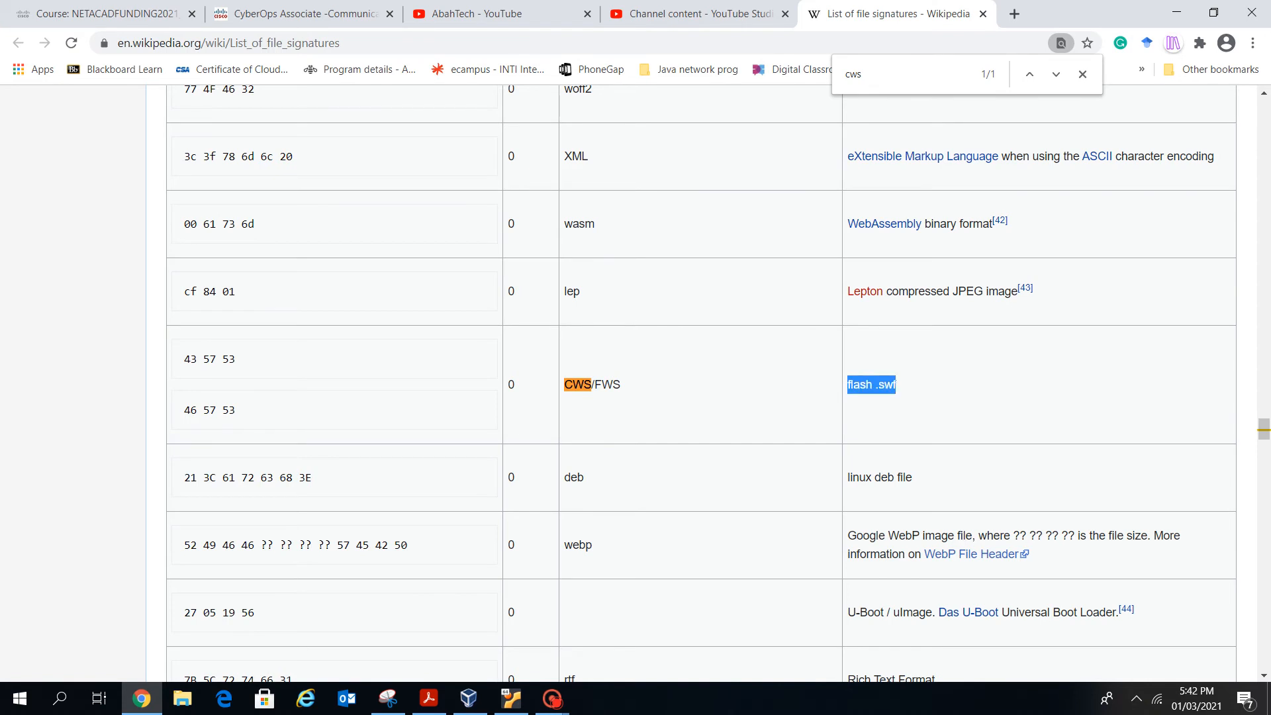
Step: Return to the lab document and virtual machine, and highlight the answer about the downloaded file's type and application
{"action": "key", "text": "alt+Tab"}
{"action": "key", "text": "alt+Tab"}
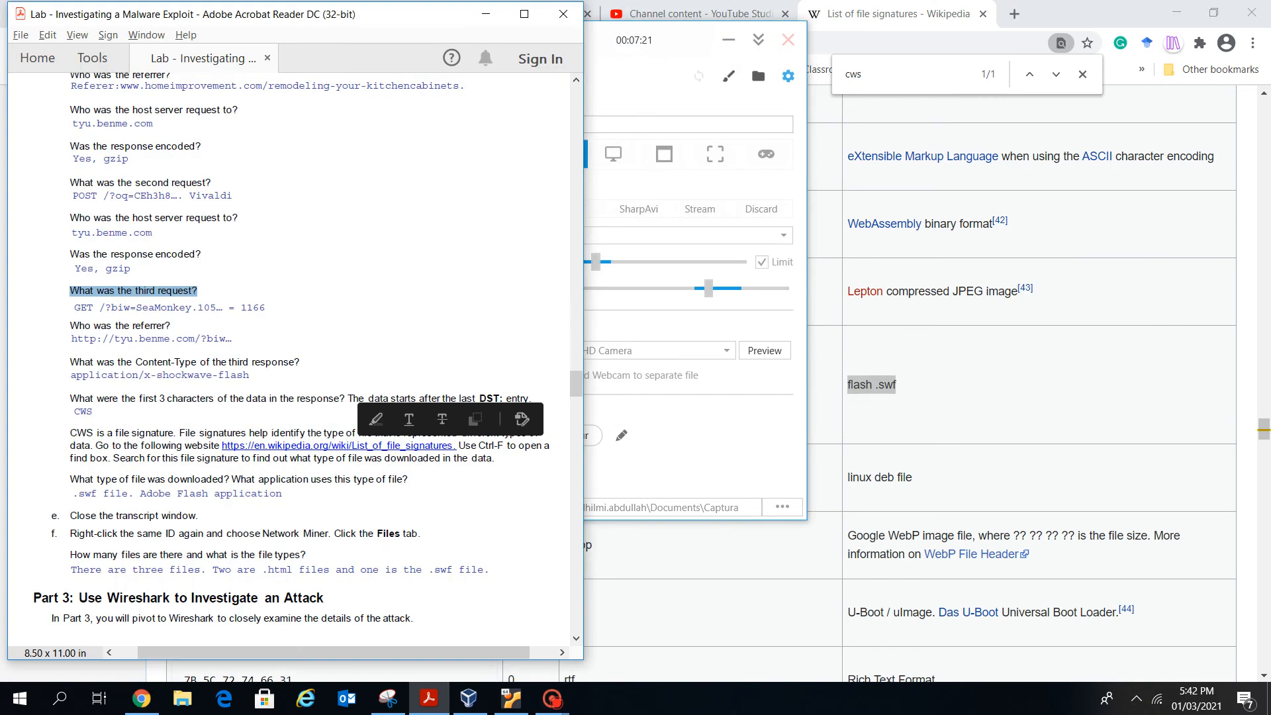
{"action": "key", "text": "alt+Tab"}
{"action": "key", "text": "alt+Tab"}
{"action": "key", "text": "alt+Tab"}
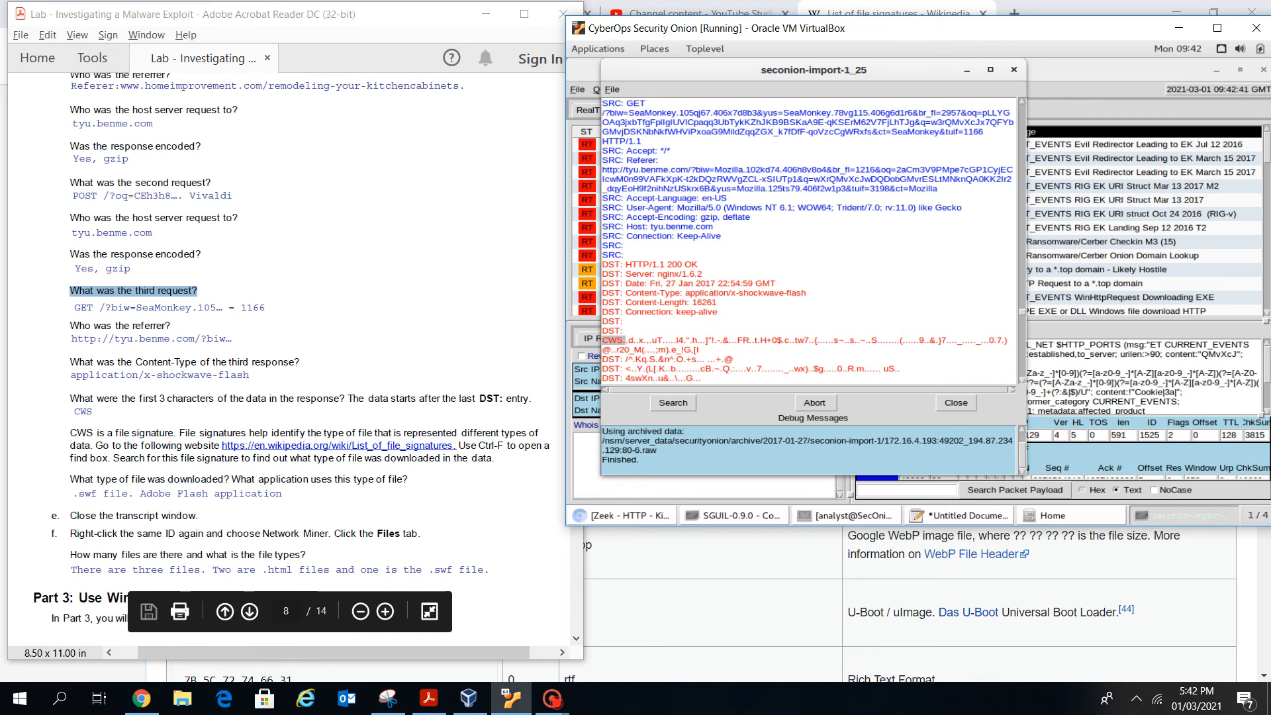
{"action": "left_click_drag", "start_coordinate": [118, 498], "coordinate": [264, 495]}
{"action": "scroll", "coordinate": [263, 496], "scroll_direction": "down", "scroll_amount": 1}
{"action": "scroll", "coordinate": [291, 358], "scroll_direction": "down", "scroll_amount": 1}
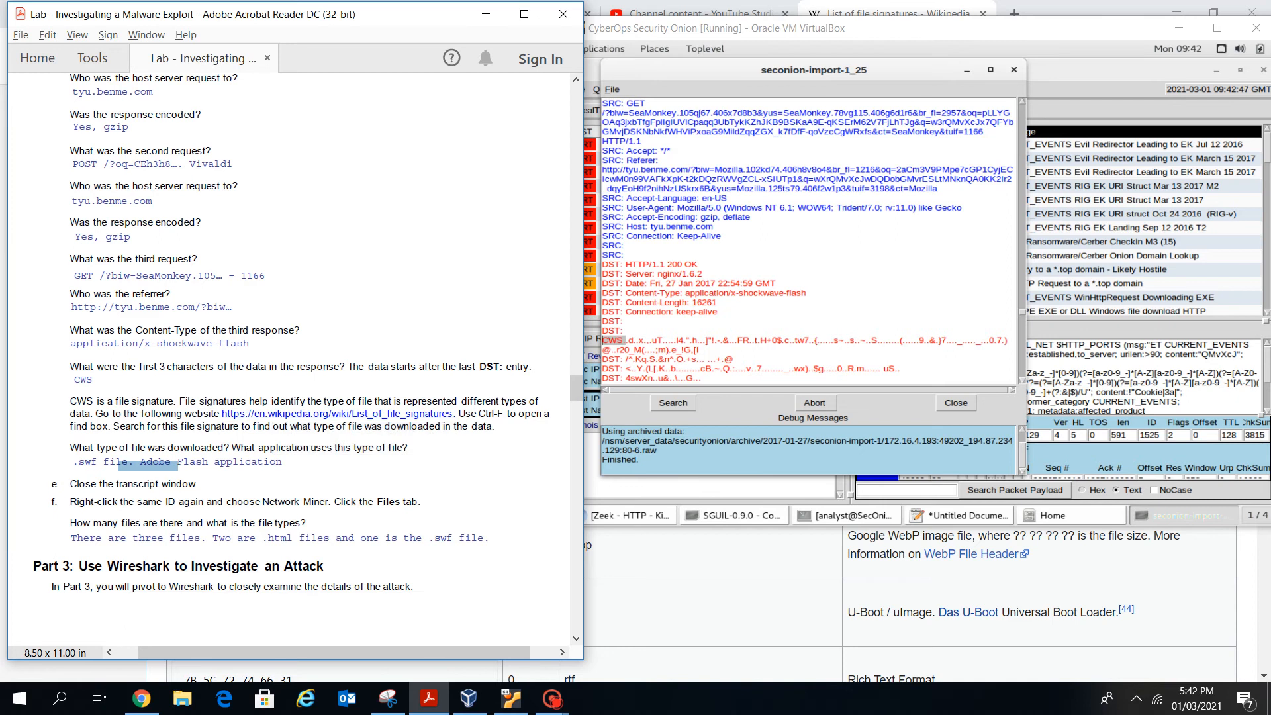
Step: Close the transcript, open alert 5.25 in NetworkMiner and display its extracted files
{"action": "left_click", "coordinate": [1014, 69]}
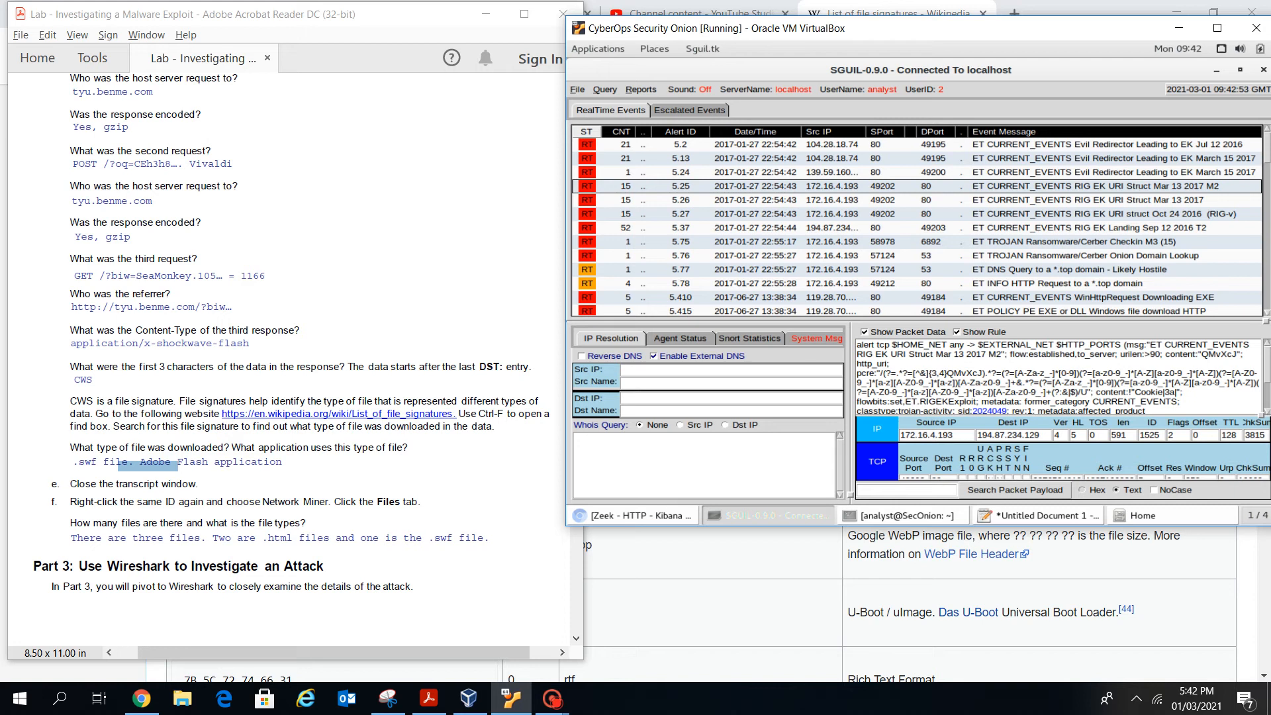
{"action": "right_click", "coordinate": [652, 191]}
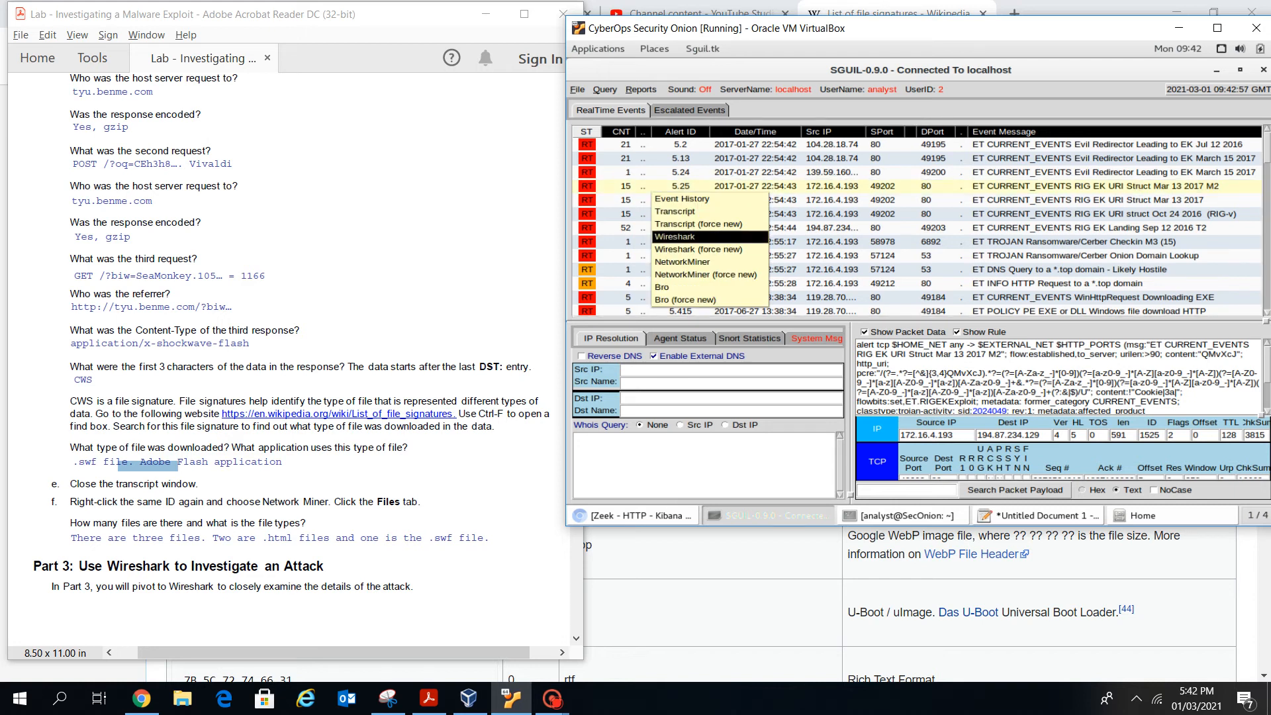
{"action": "left_click", "coordinate": [682, 261]}
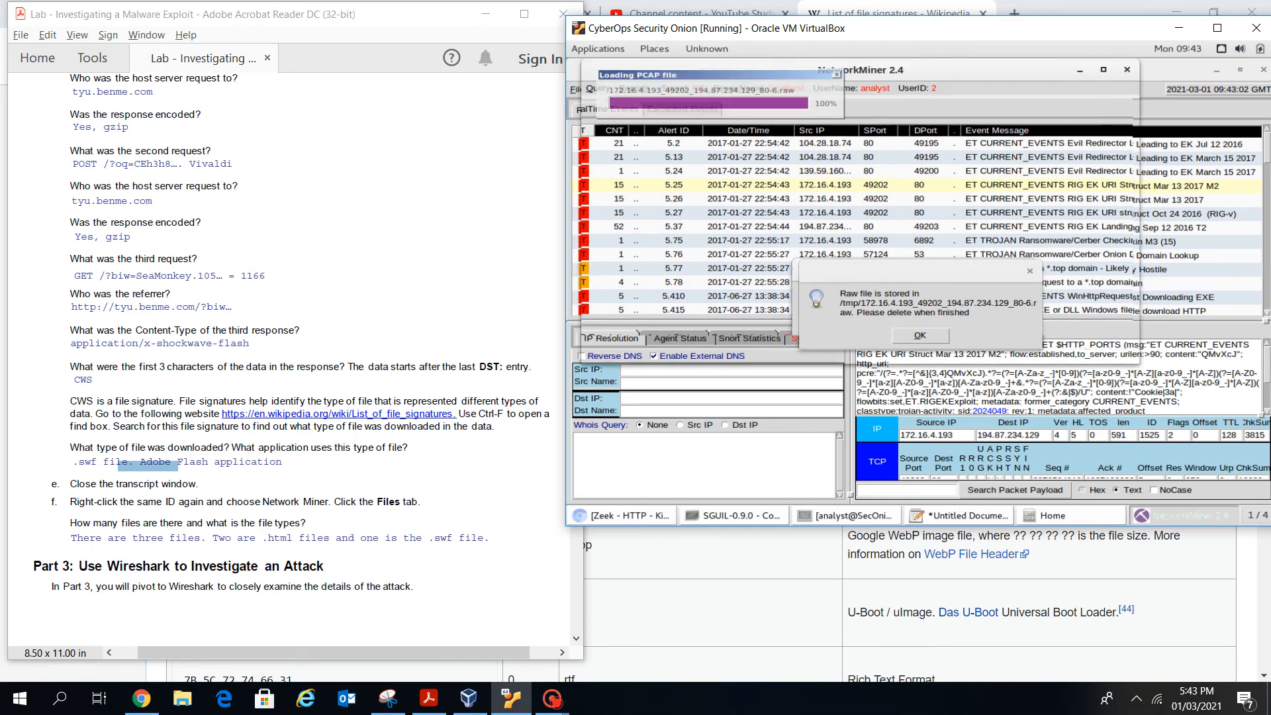
{"action": "left_click", "coordinate": [645, 115]}
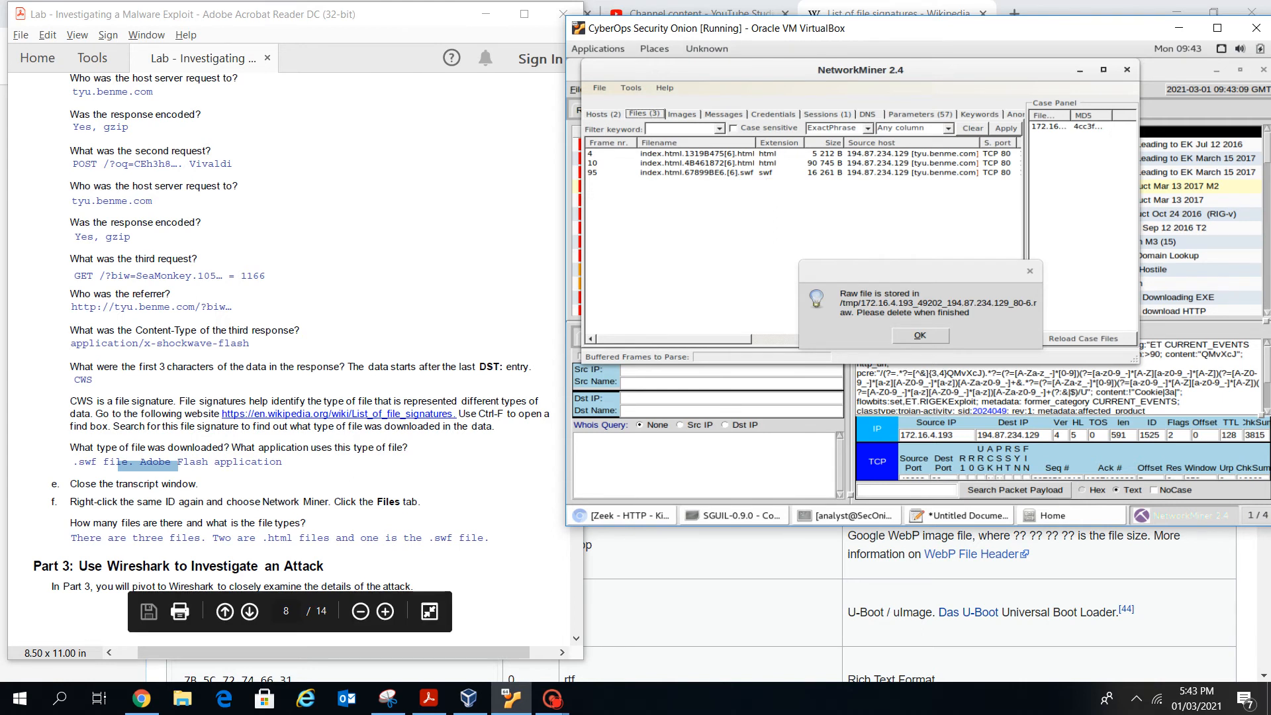
Step: Highlight the lab's question about the number of files and their types, and dismiss the raw file notice
{"action": "left_click", "coordinate": [278, 550]}
{"action": "left_click_drag", "start_coordinate": [278, 549], "coordinate": [177, 543]}
{"action": "left_click", "coordinate": [254, 572]}
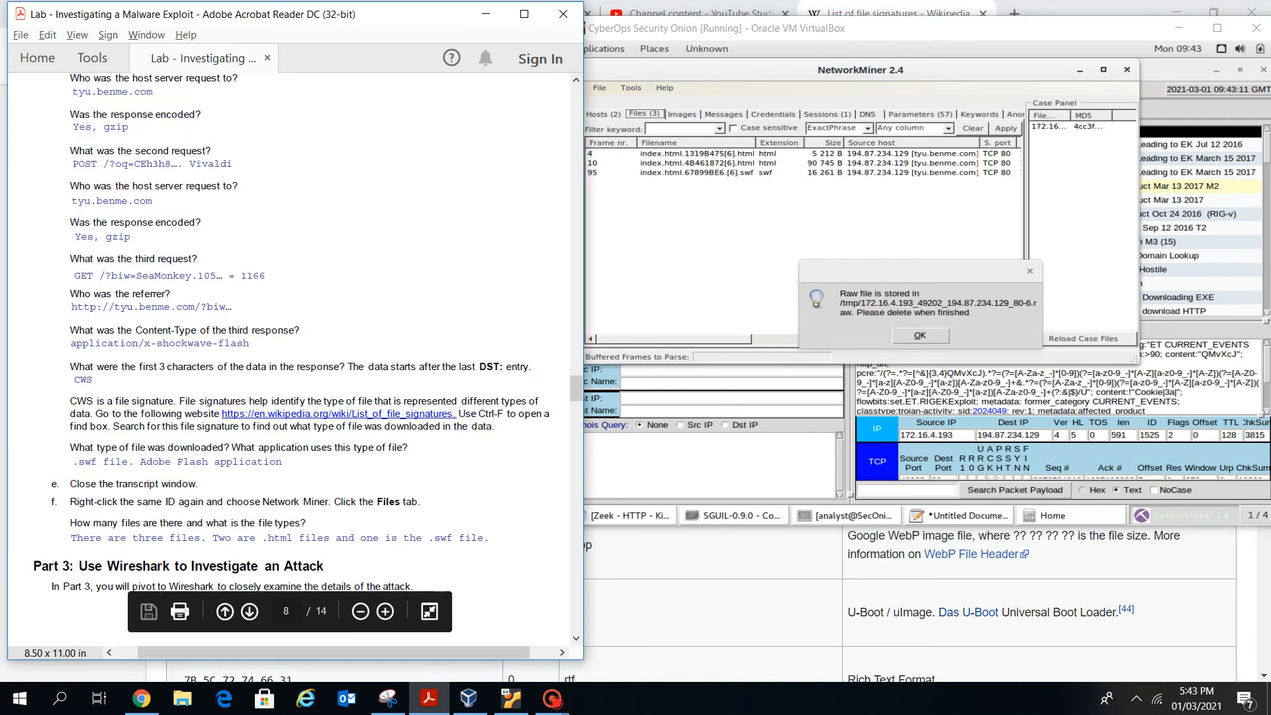
{"action": "left_click_drag", "start_coordinate": [91, 523], "coordinate": [301, 524]}
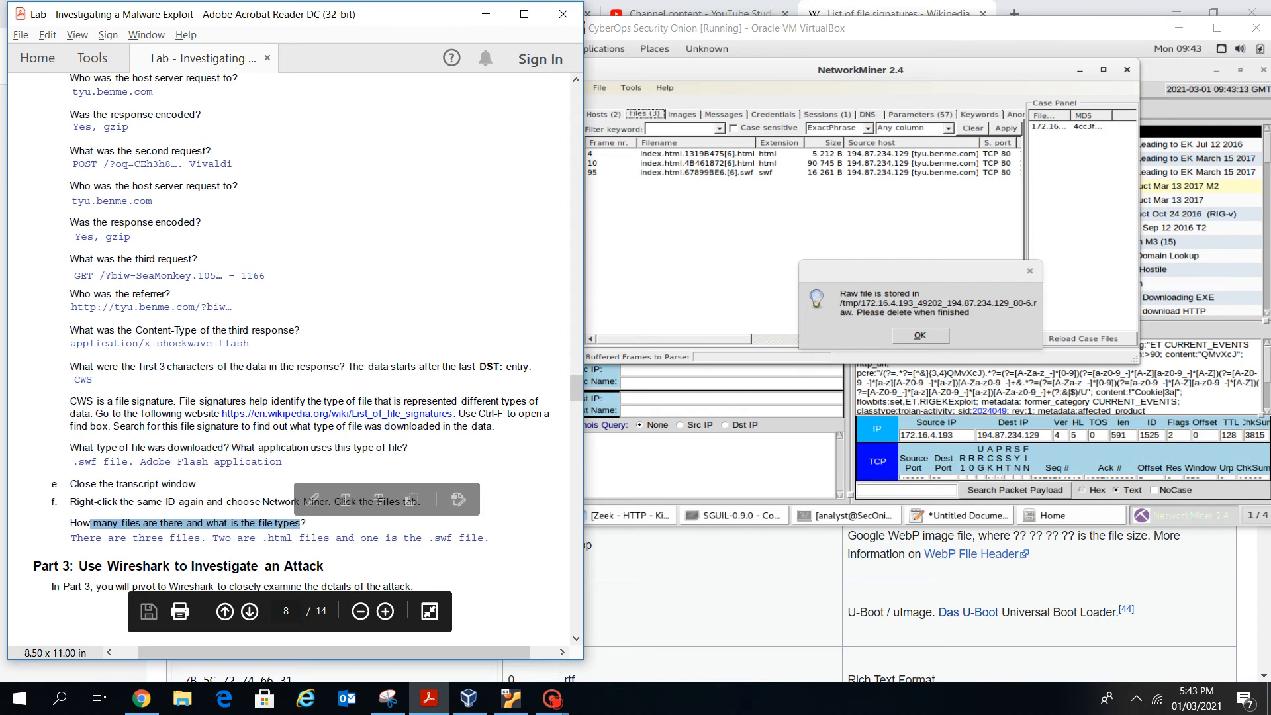
{"action": "left_click", "coordinate": [920, 336]}
Step: Bring up the lab's Part 3 instructions on pivoting to Wireshark and open the packet capture of alert 5.2 in Wireshark
{"action": "scroll", "coordinate": [291, 371], "scroll_direction": "down", "scroll_amount": 1}
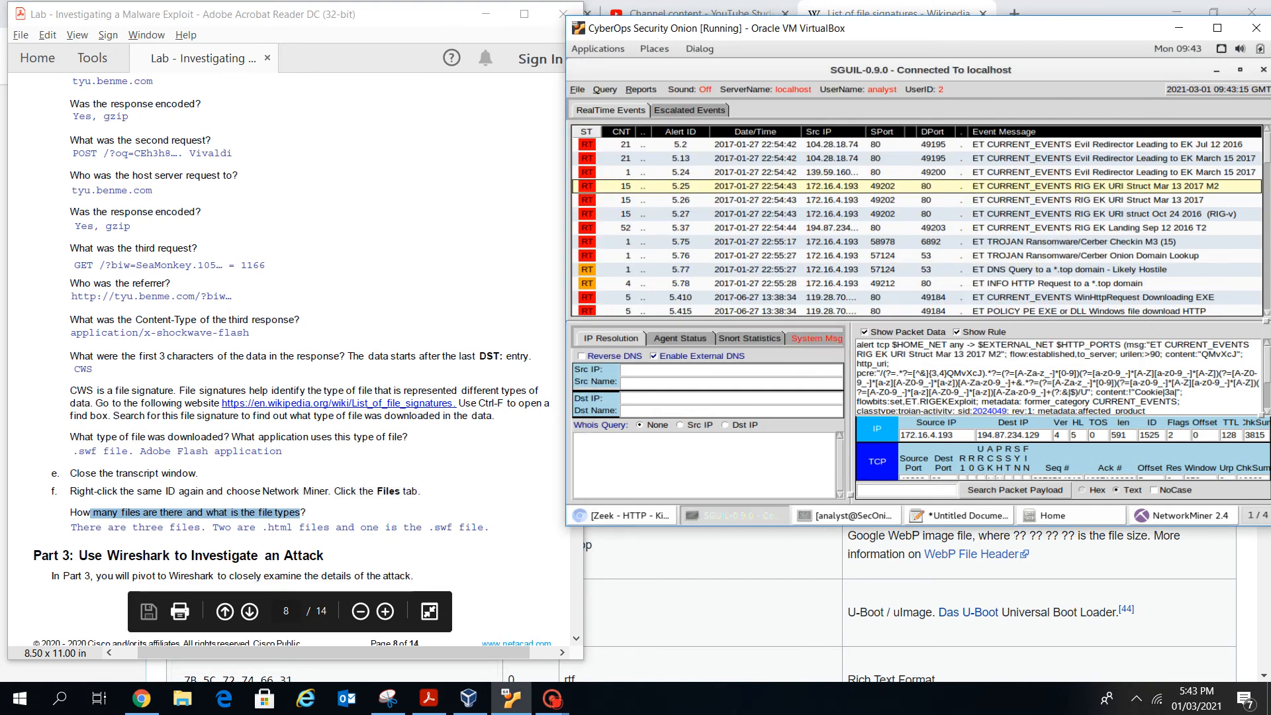
{"action": "scroll", "coordinate": [291, 370], "scroll_direction": "down", "scroll_amount": 3}
{"action": "scroll", "coordinate": [292, 371], "scroll_direction": "up", "scroll_amount": 2}
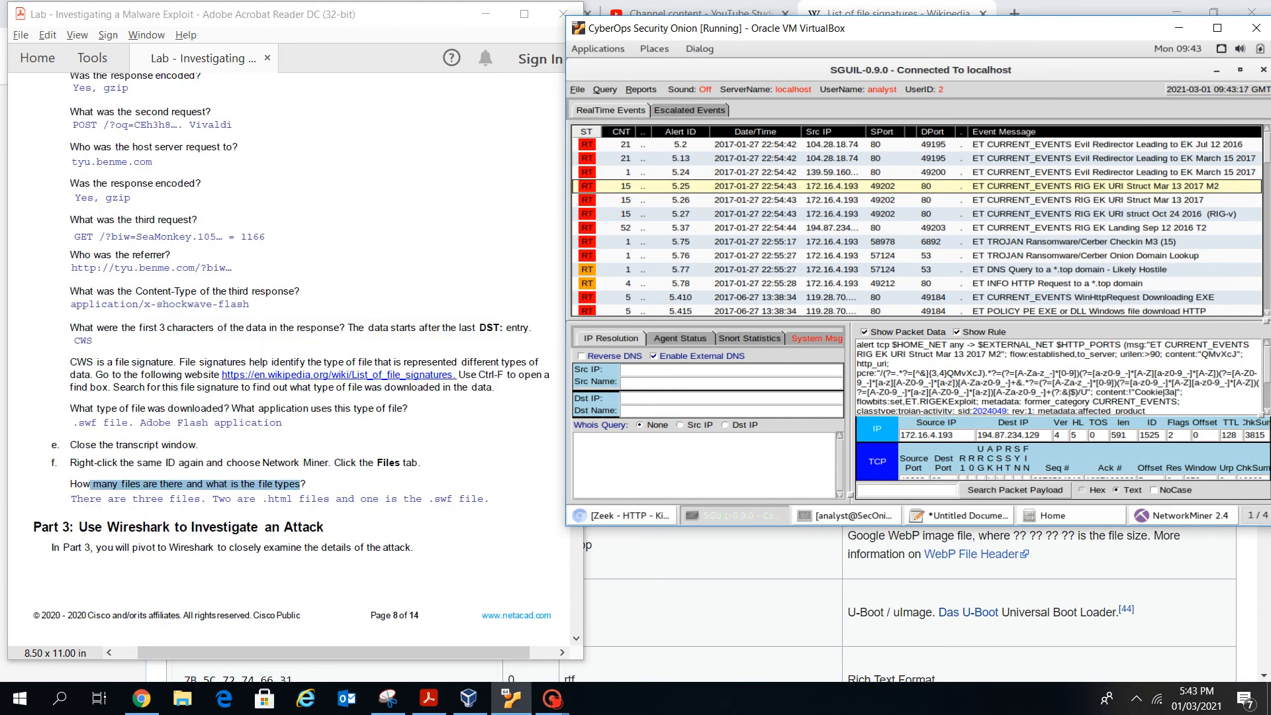
{"action": "scroll", "coordinate": [291, 371], "scroll_direction": "down", "scroll_amount": 1}
{"action": "scroll", "coordinate": [109, 480], "scroll_direction": "up", "scroll_amount": 2}
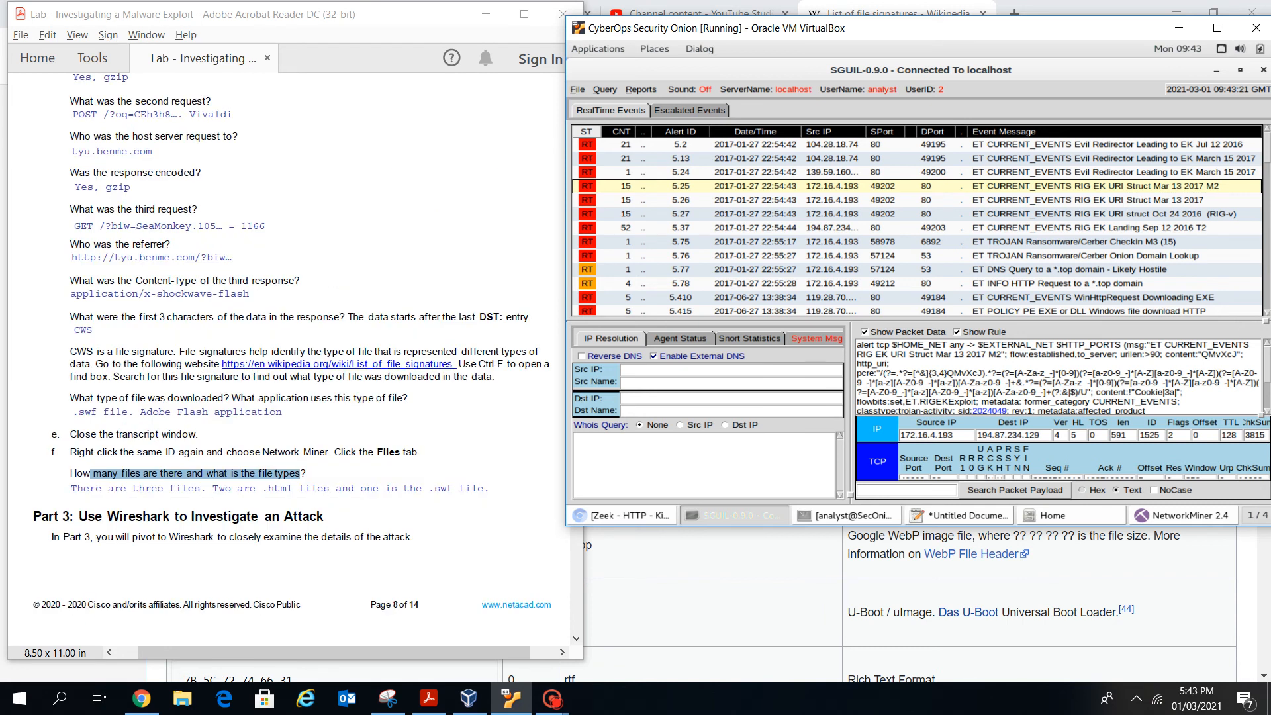
{"action": "scroll", "coordinate": [292, 357], "scroll_direction": "down", "scroll_amount": 2}
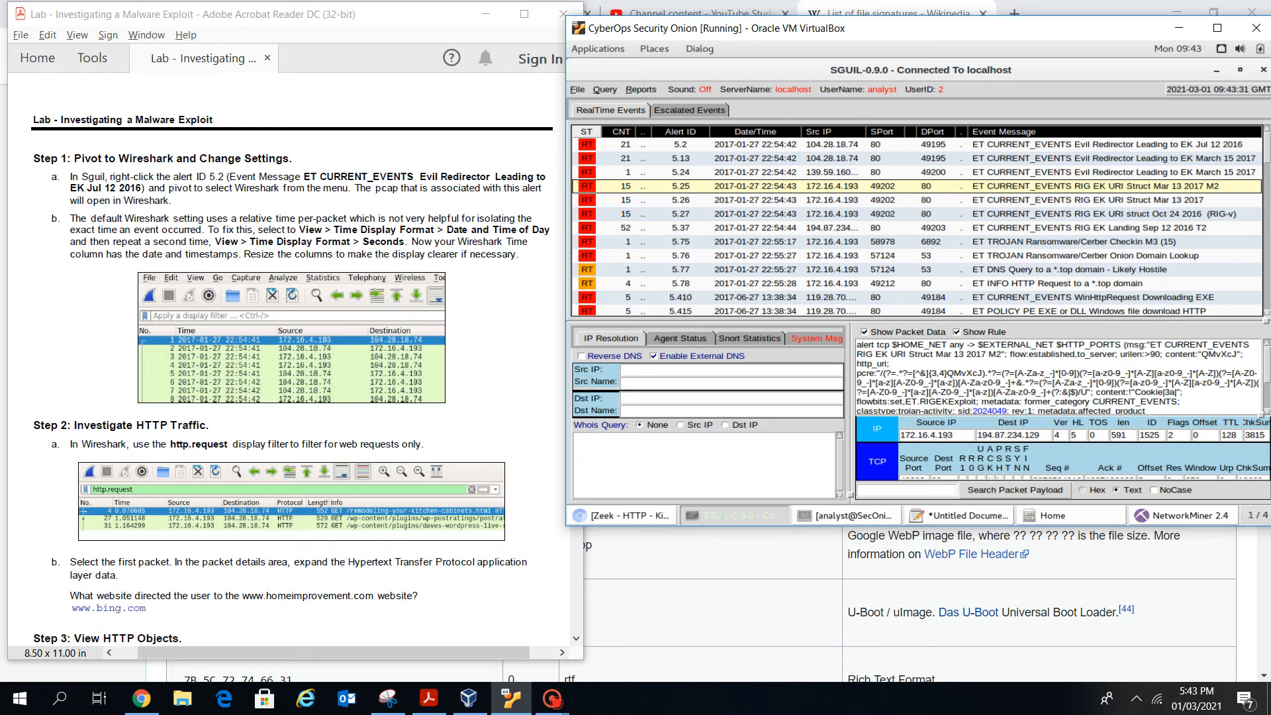
{"action": "left_click", "coordinate": [662, 146]}
{"action": "right_click", "coordinate": [653, 150]}
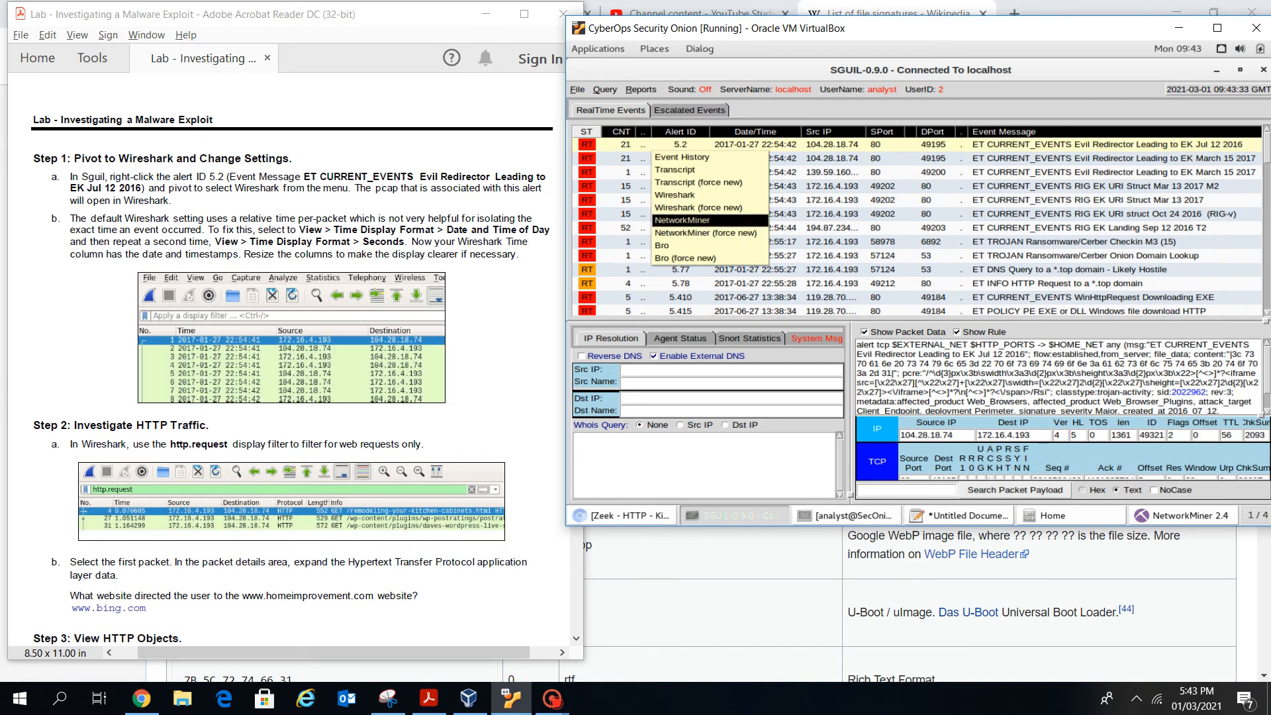
{"action": "left_click", "coordinate": [702, 208]}
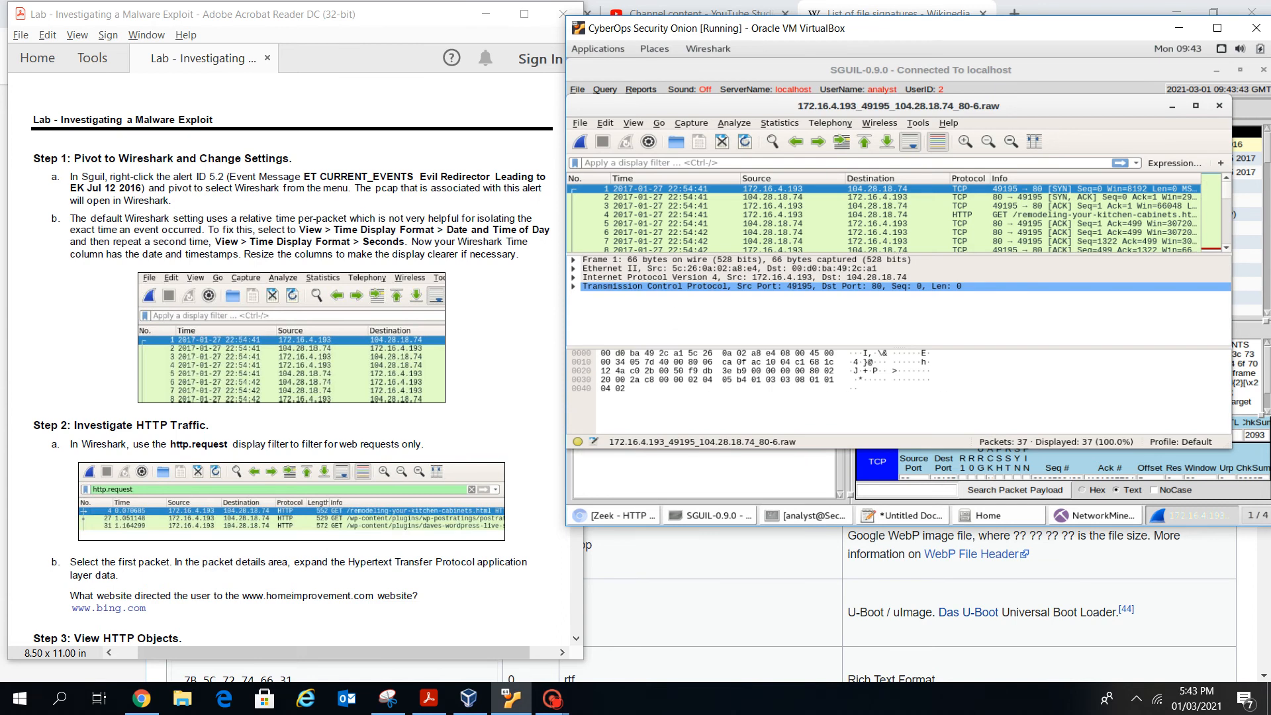
Step: Set the packet list's time display precision to Seconds
{"action": "left_click", "coordinate": [633, 123]}
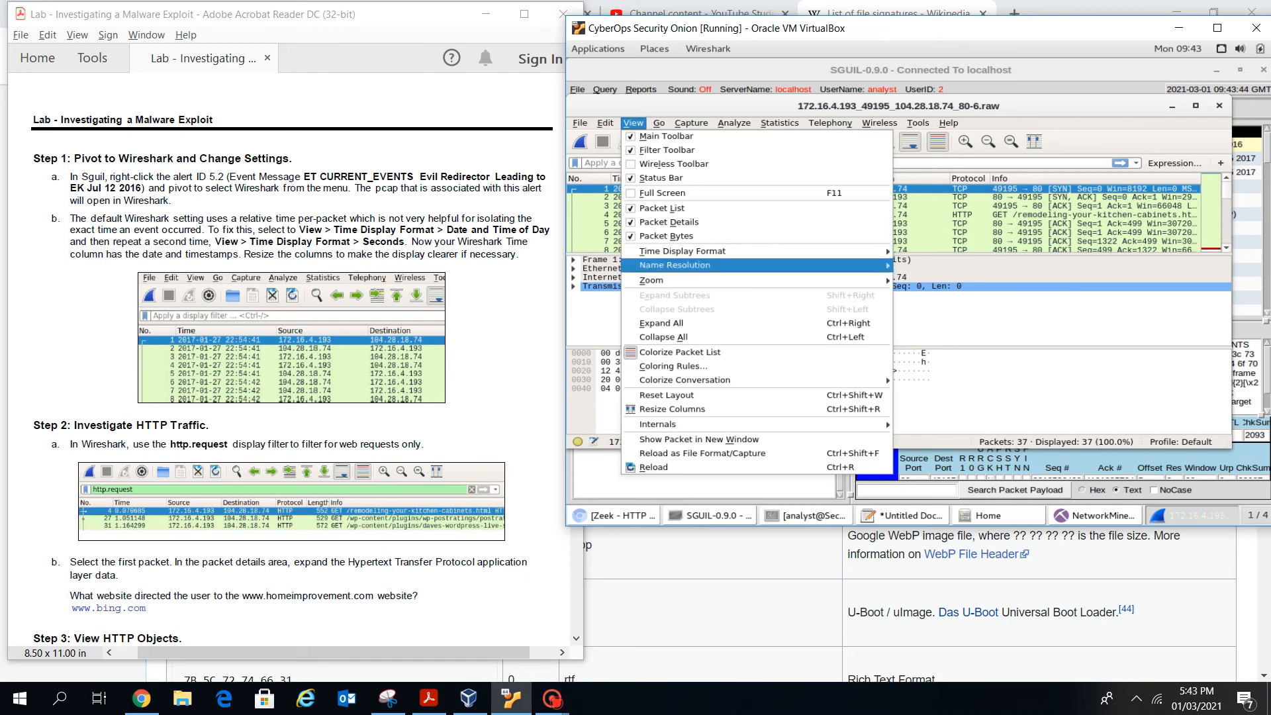
{"action": "mouse_move", "coordinate": [682, 251]}
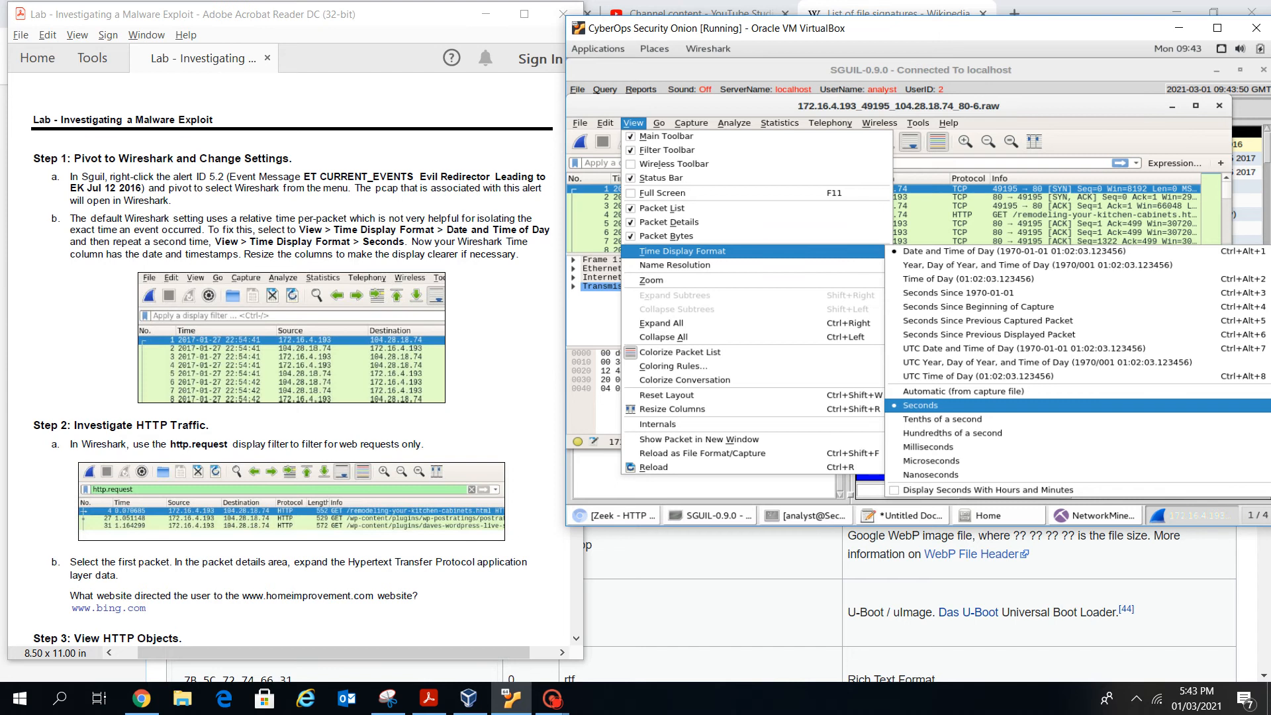
{"action": "left_click", "coordinate": [920, 405]}
{"action": "left_click", "coordinate": [879, 123]}
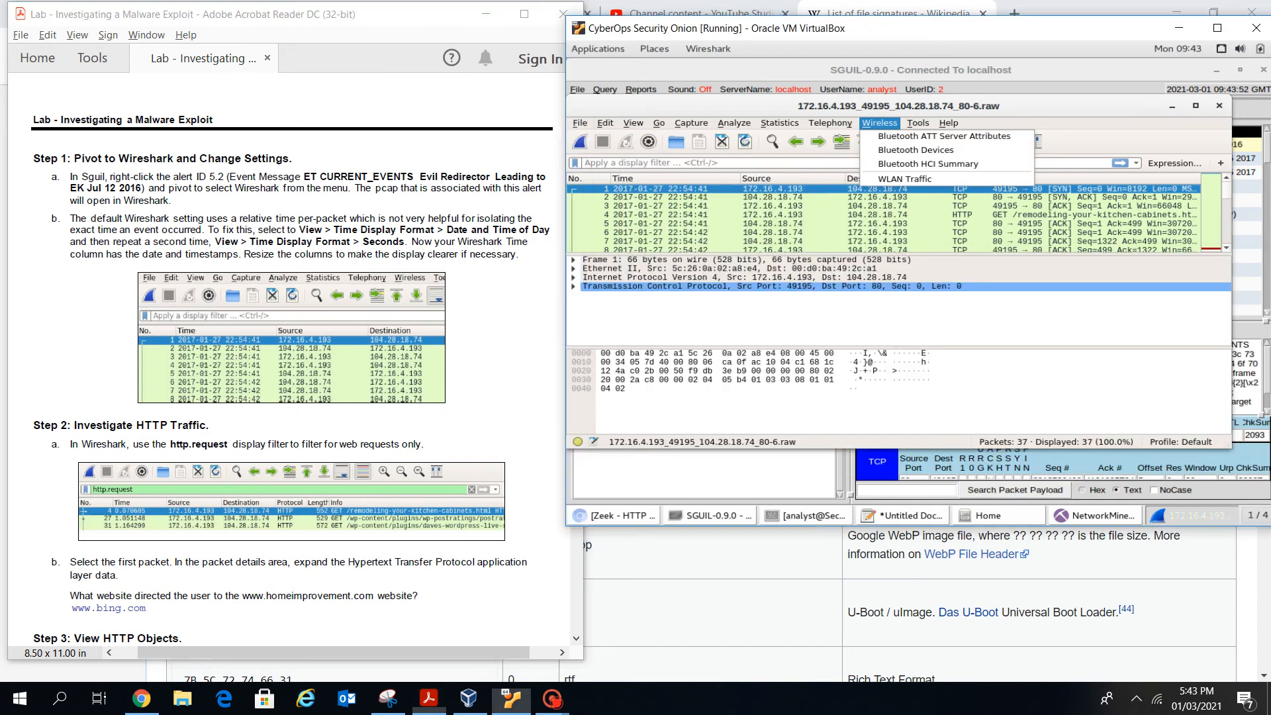
Step: Bring the lab's HTTP traffic instructions into view and apply the http.request display filter to the capture
{"action": "scroll", "coordinate": [292, 371], "scroll_direction": "down", "scroll_amount": 2}
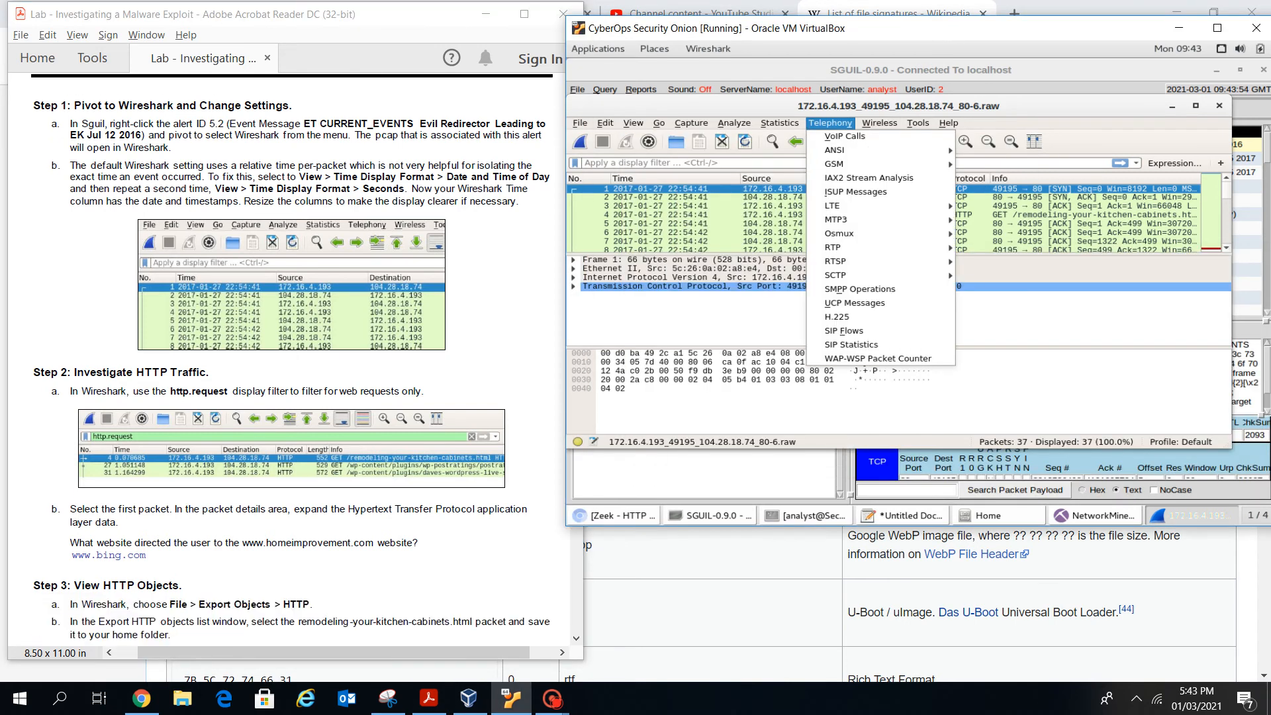
{"action": "scroll", "coordinate": [173, 367], "scroll_direction": "down", "scroll_amount": 4}
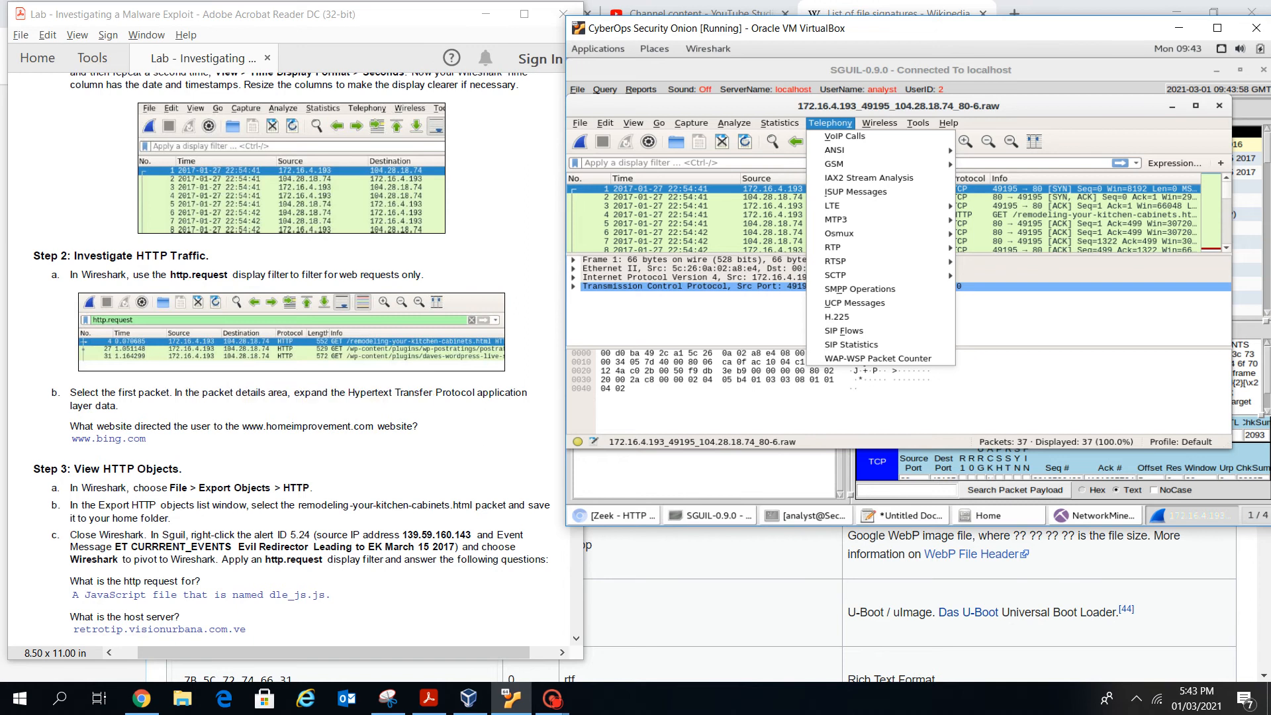
{"action": "key", "text": "Escape"}
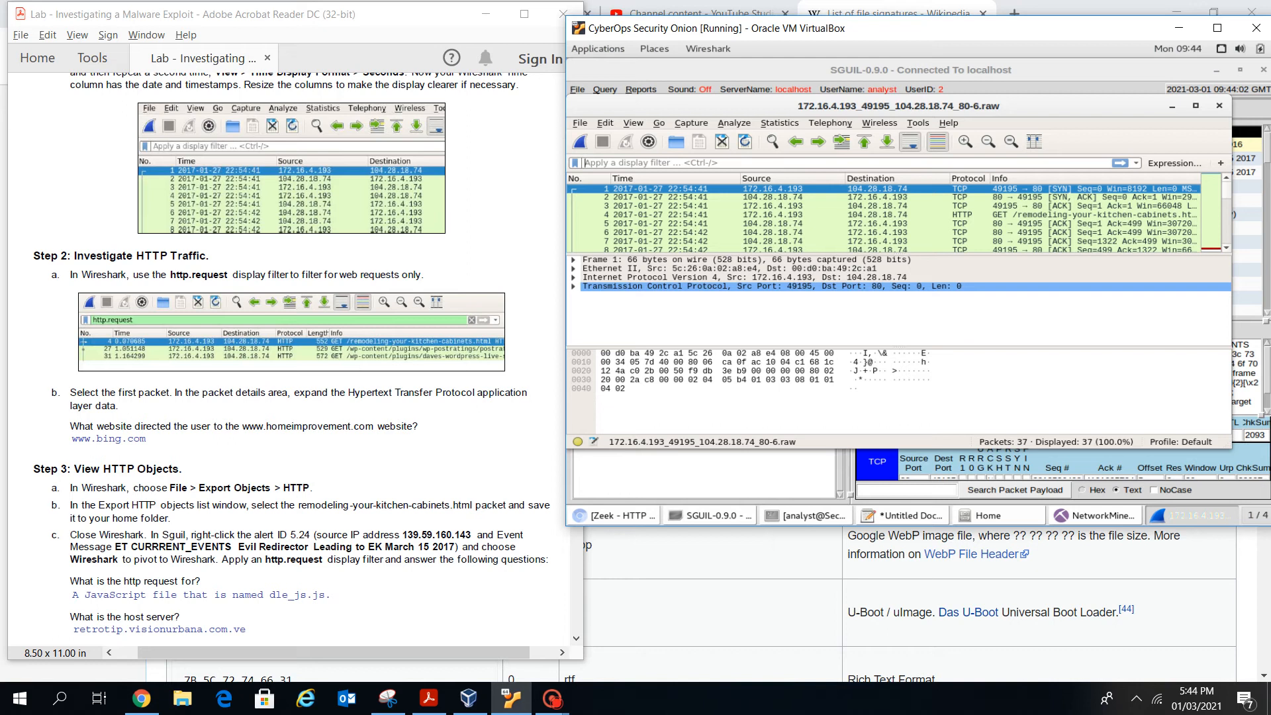
{"action": "type", "text": "http"}
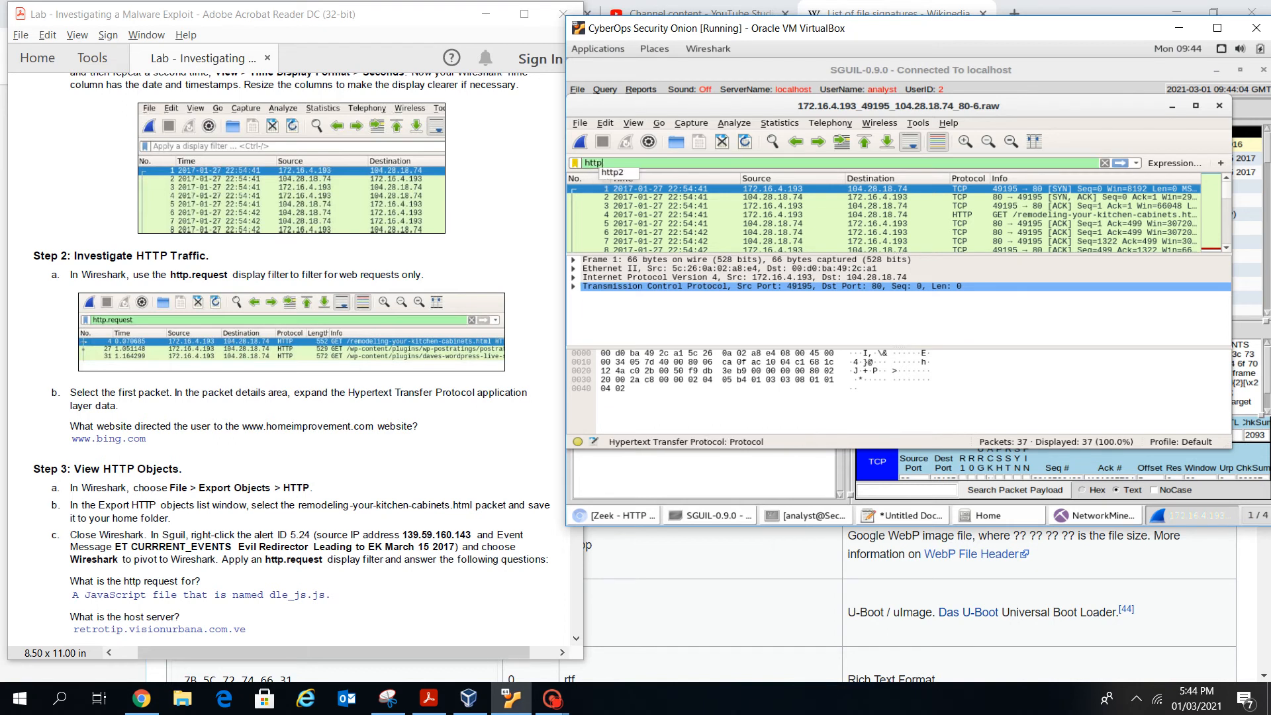
{"action": "type", "text": ".request"}
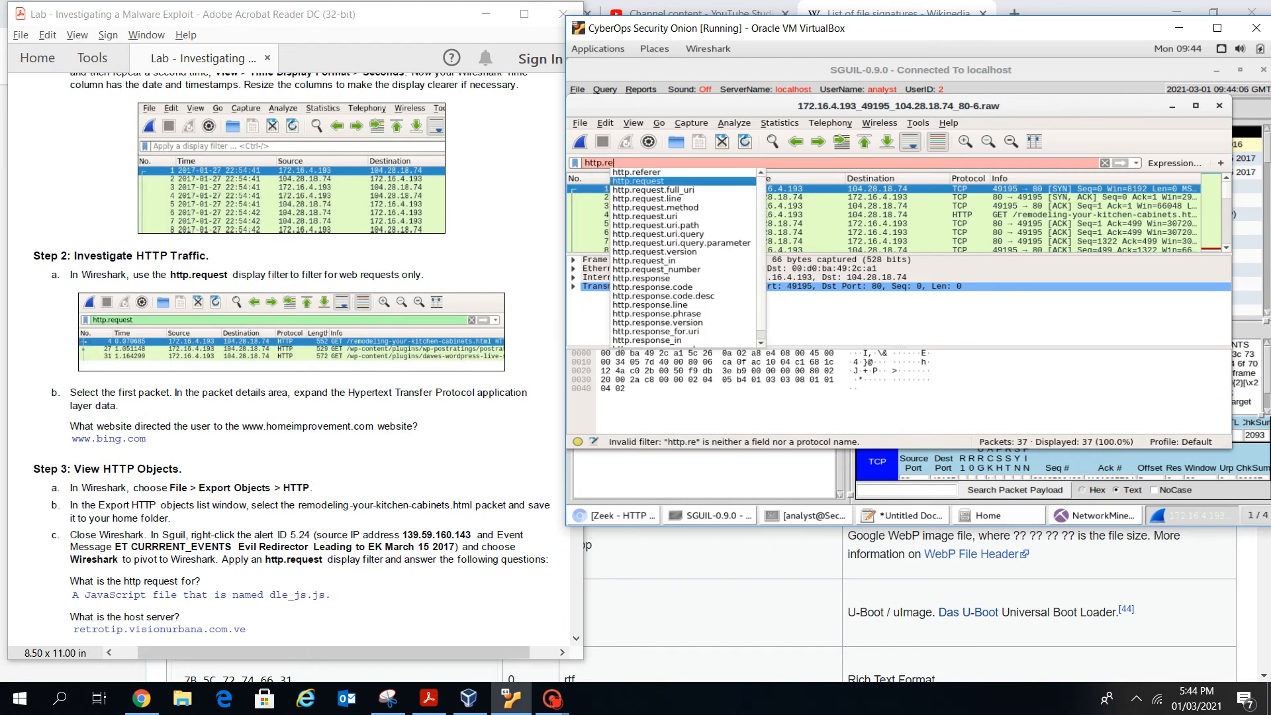
{"action": "key", "text": "Return"}
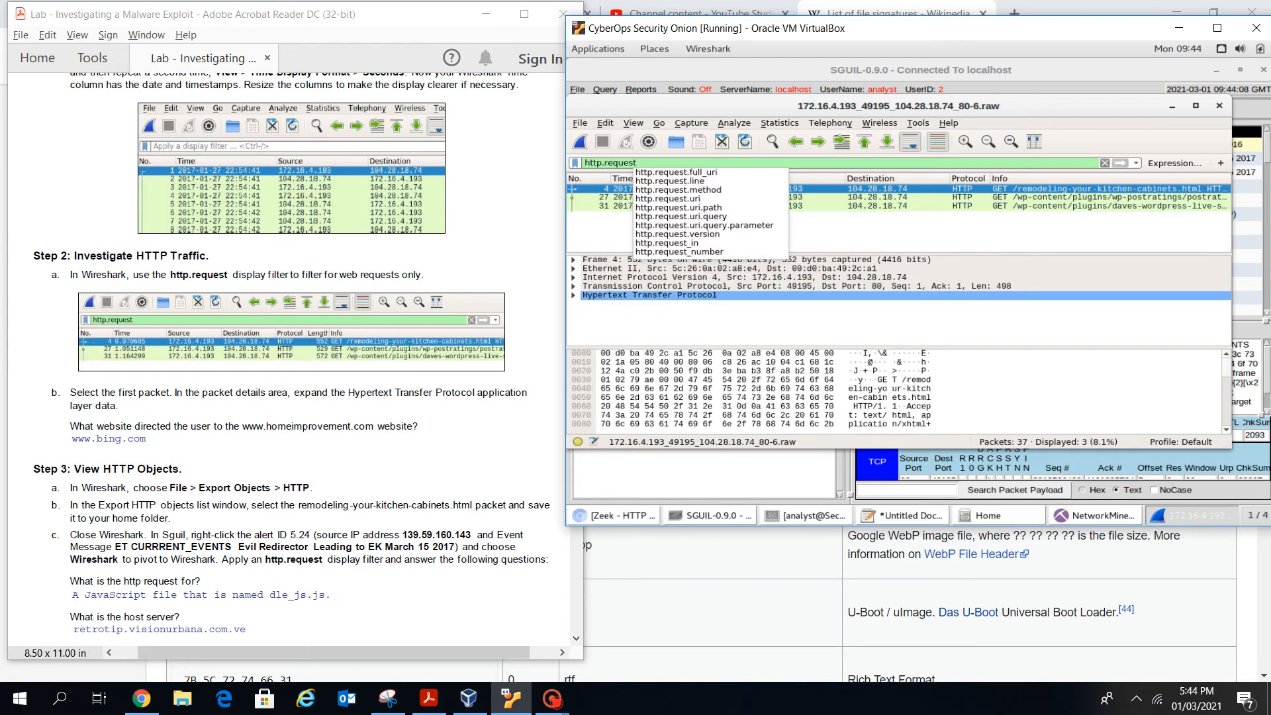
{"action": "key", "text": "Escape"}
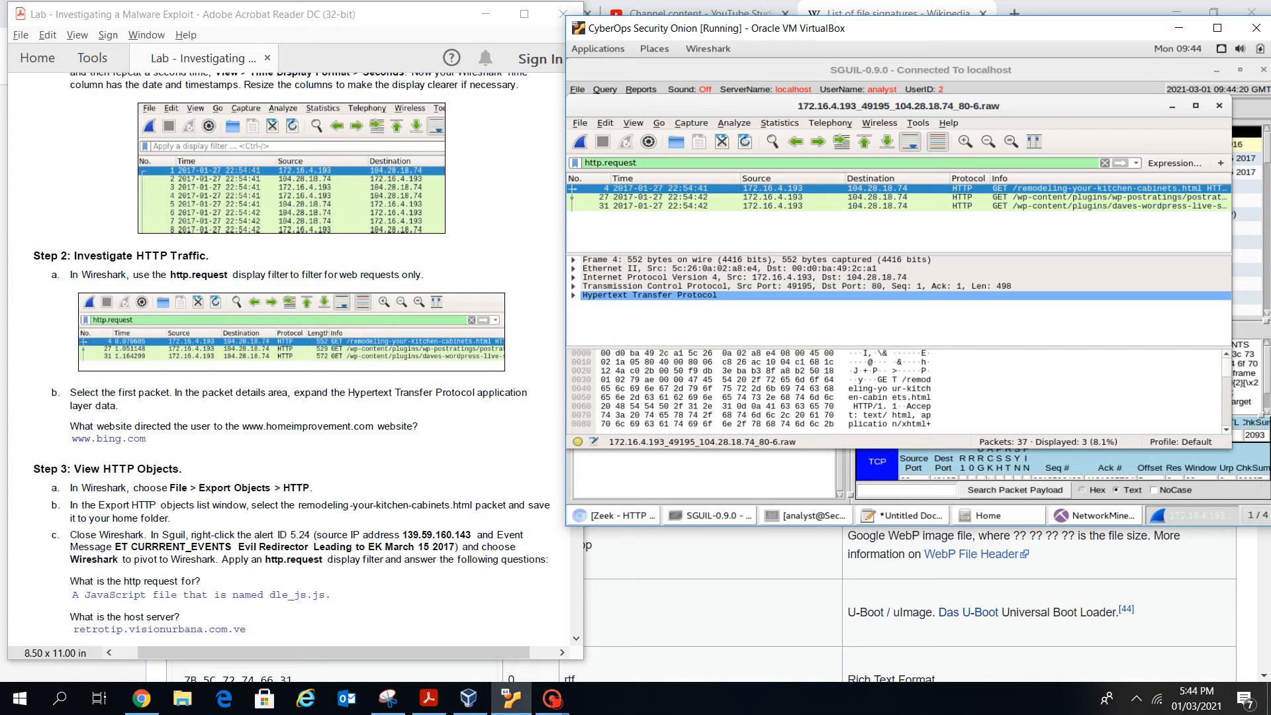
Step: Expand the Hypertext Transfer Protocol details of the first packet and examine its Referer line and remaining headers
{"action": "key", "text": "Right"}
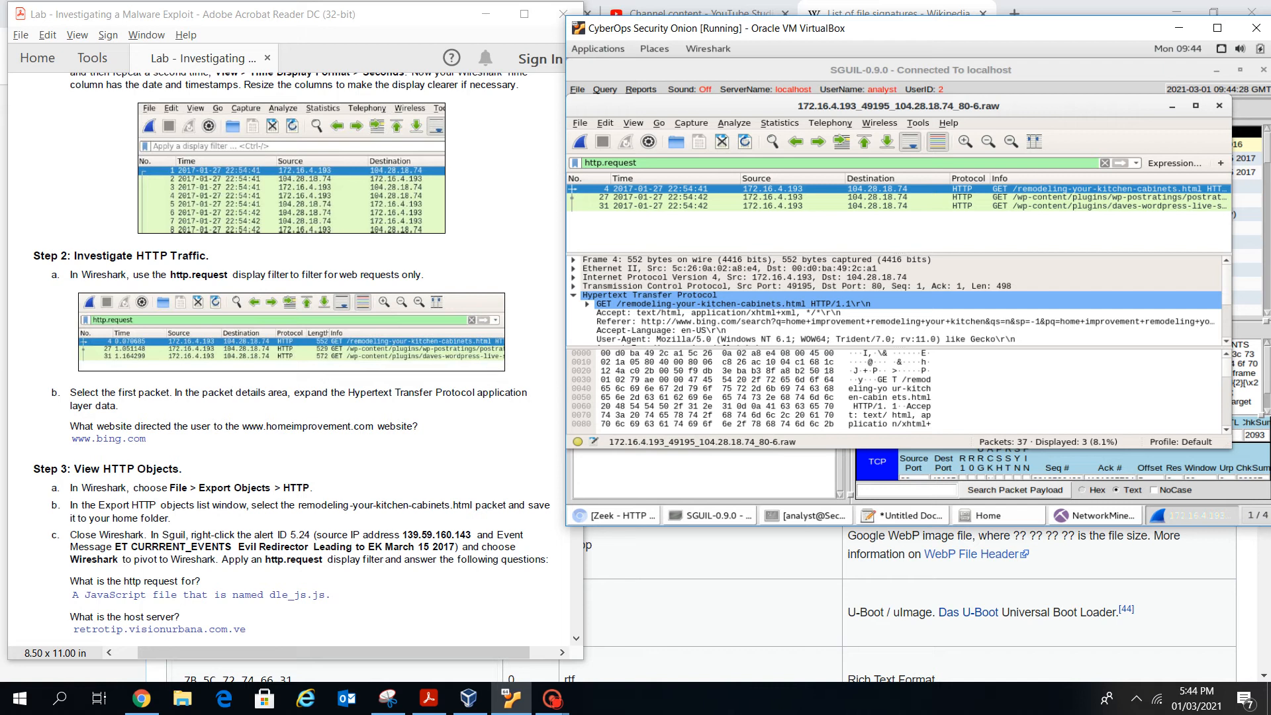
{"action": "left_click", "coordinate": [685, 322]}
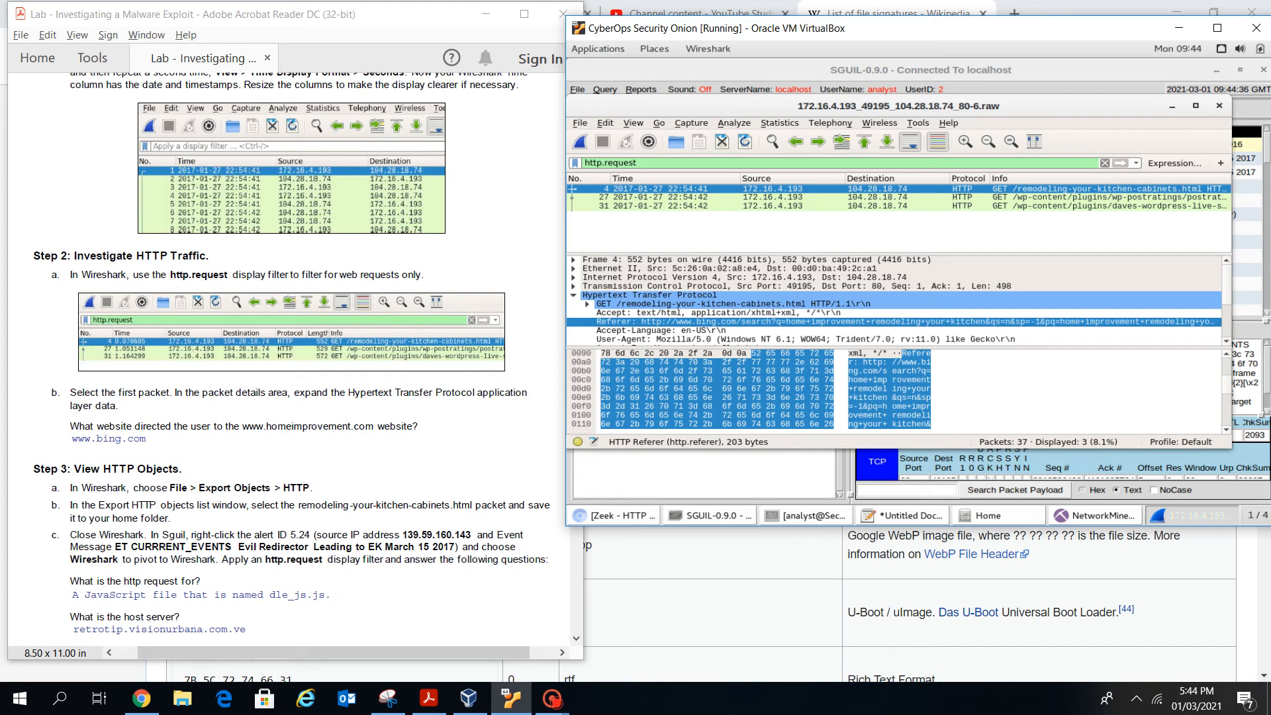
{"action": "scroll", "coordinate": [898, 302], "scroll_direction": "down", "scroll_amount": 1}
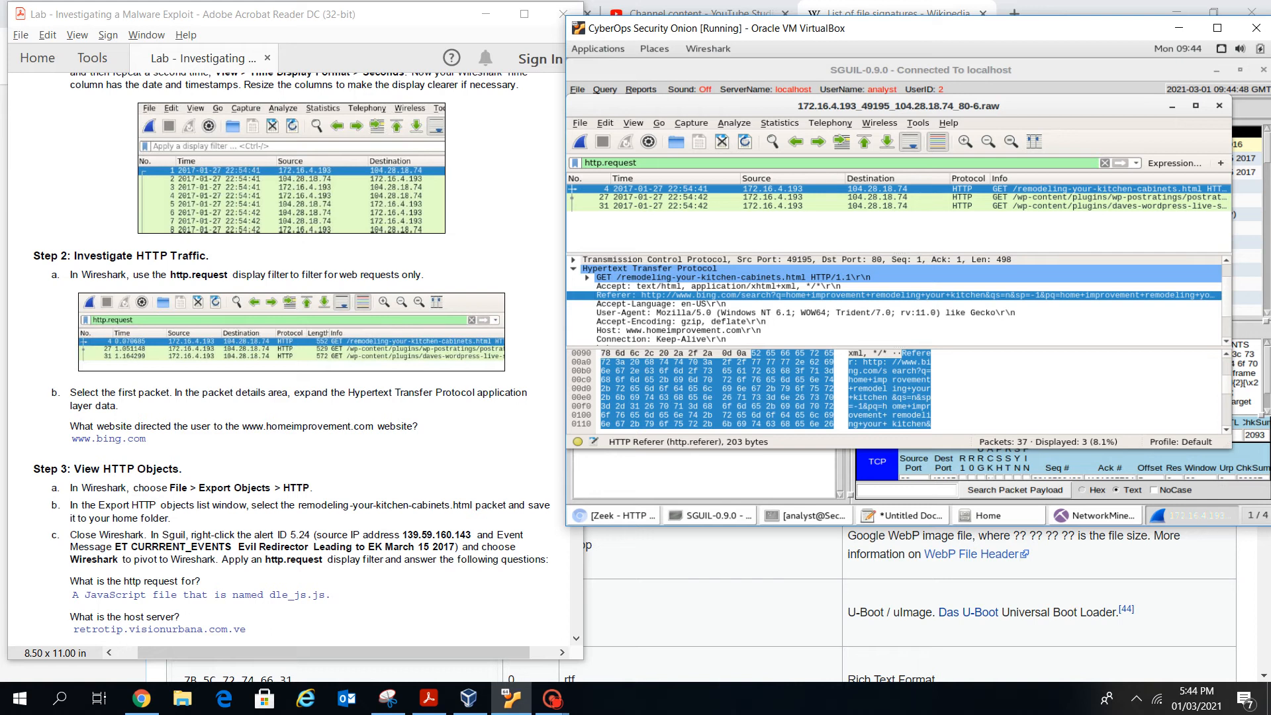
Step: Select remodeling-your-kitchen-cabinets.html in the HTTP object export list, bring up its save dialog for the home folder, and cancel out
{"action": "scroll", "coordinate": [291, 357], "scroll_direction": "down", "scroll_amount": 2}
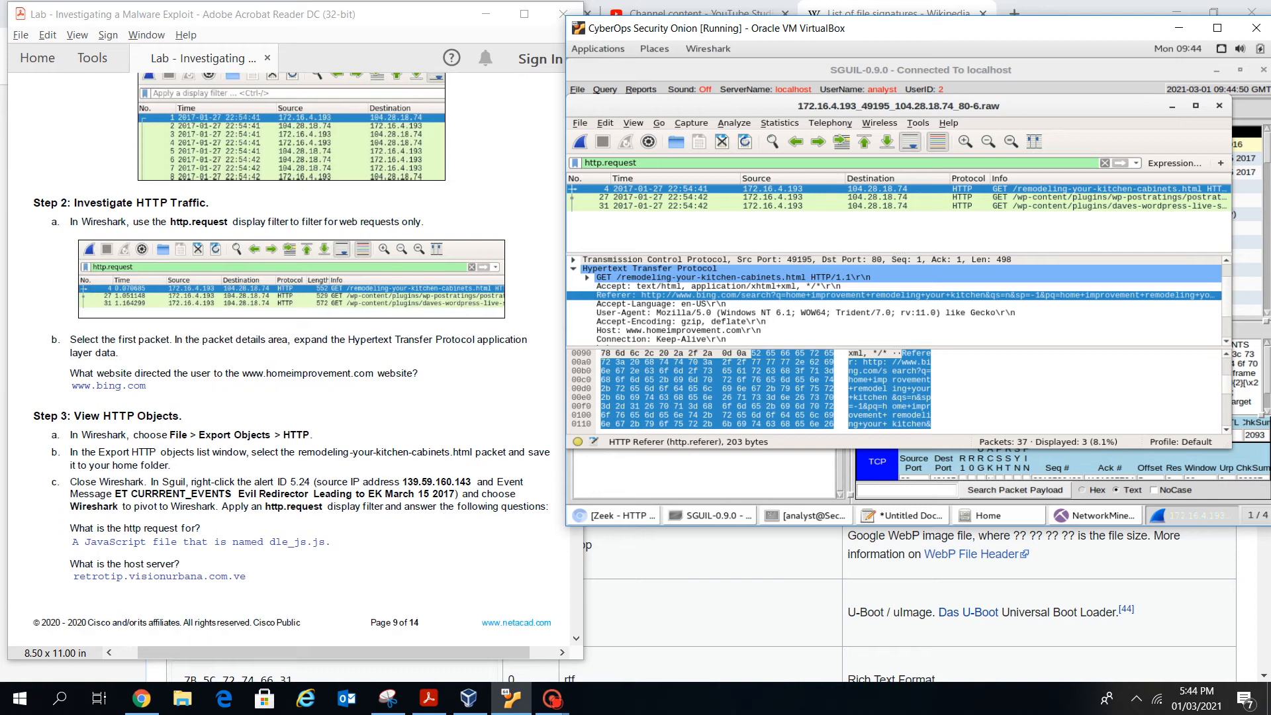
{"action": "scroll", "coordinate": [292, 357], "scroll_direction": "down", "scroll_amount": 1}
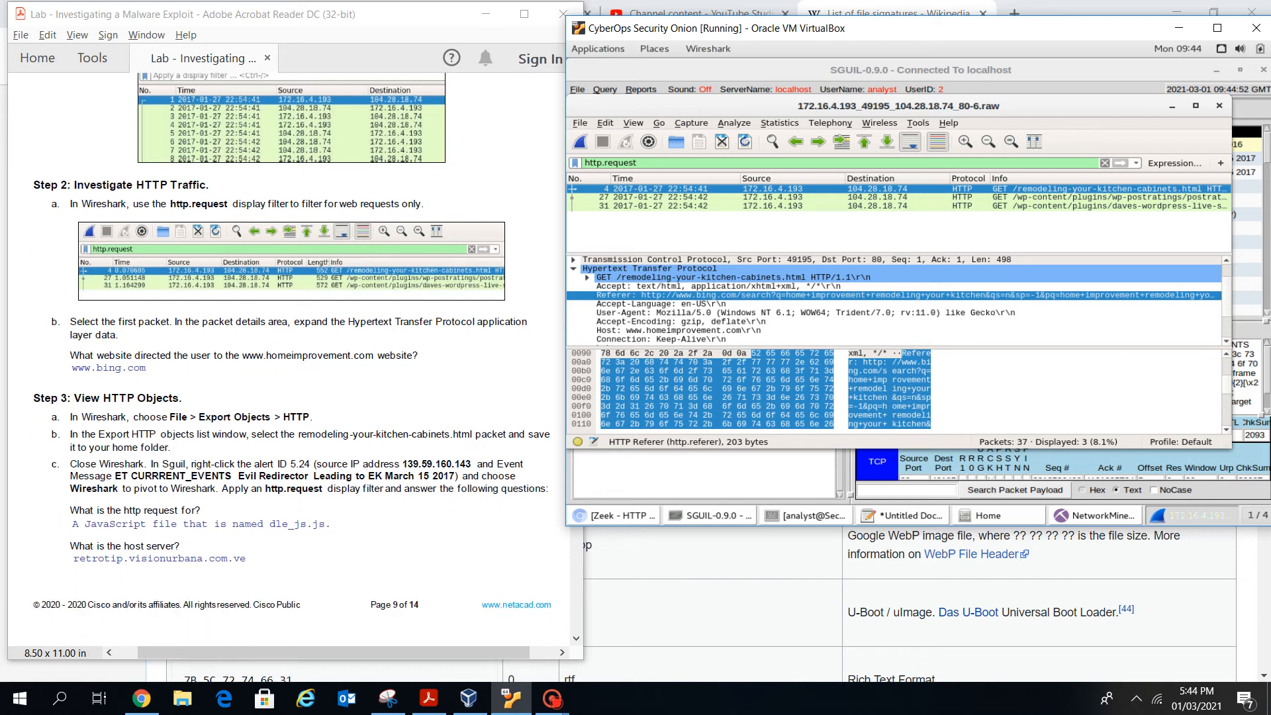
{"action": "left_click", "coordinate": [580, 123]}
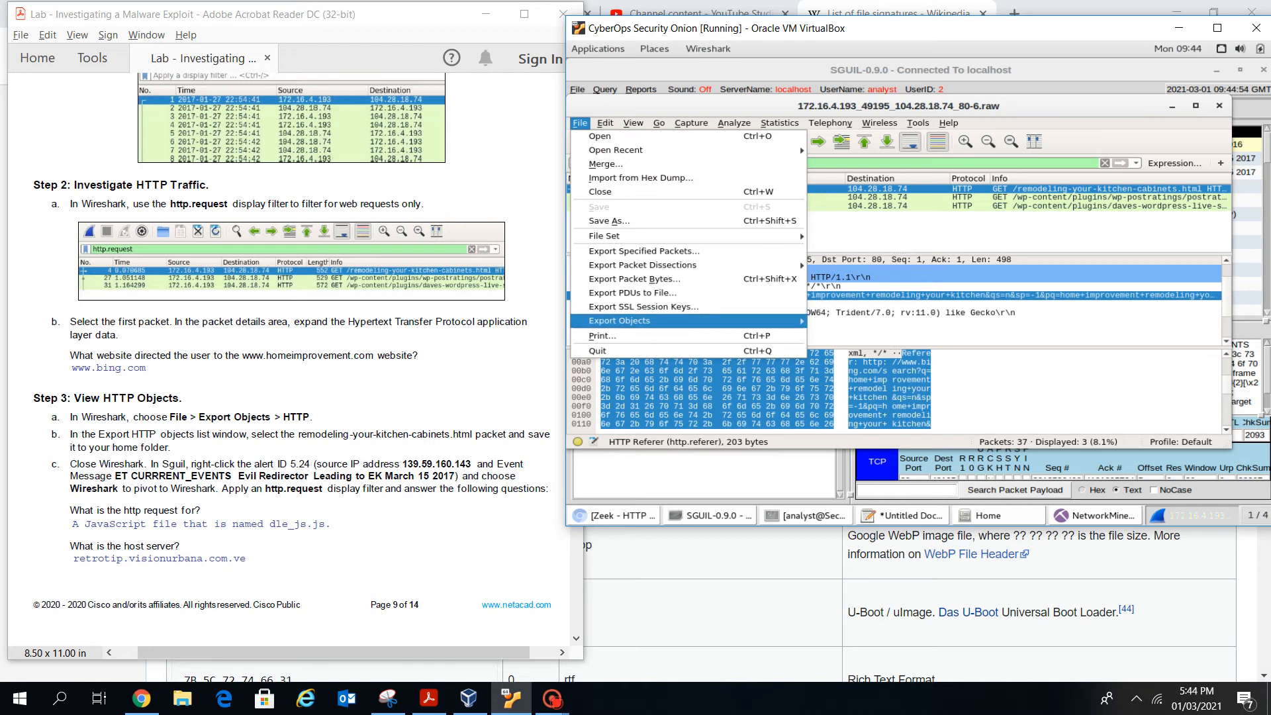
{"action": "mouse_move", "coordinate": [619, 321]}
{"action": "left_click", "coordinate": [839, 335]}
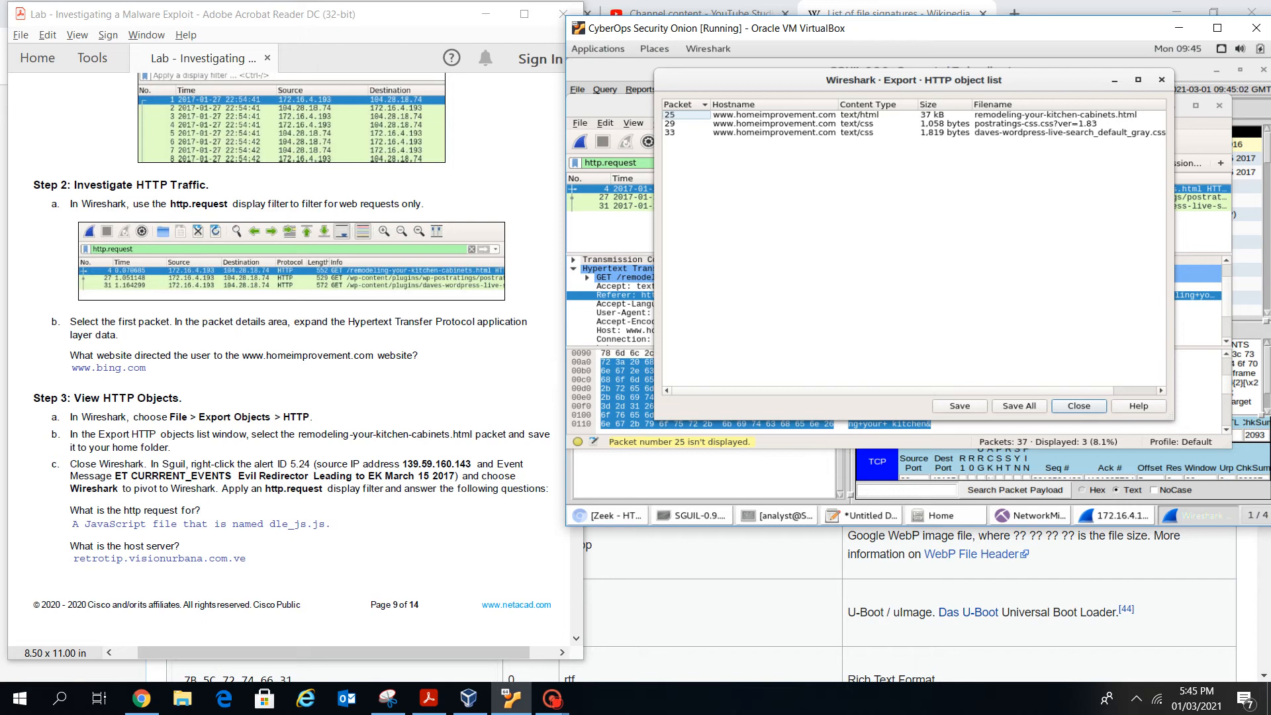
{"action": "left_click", "coordinate": [1055, 115]}
{"action": "left_click", "coordinate": [961, 406]}
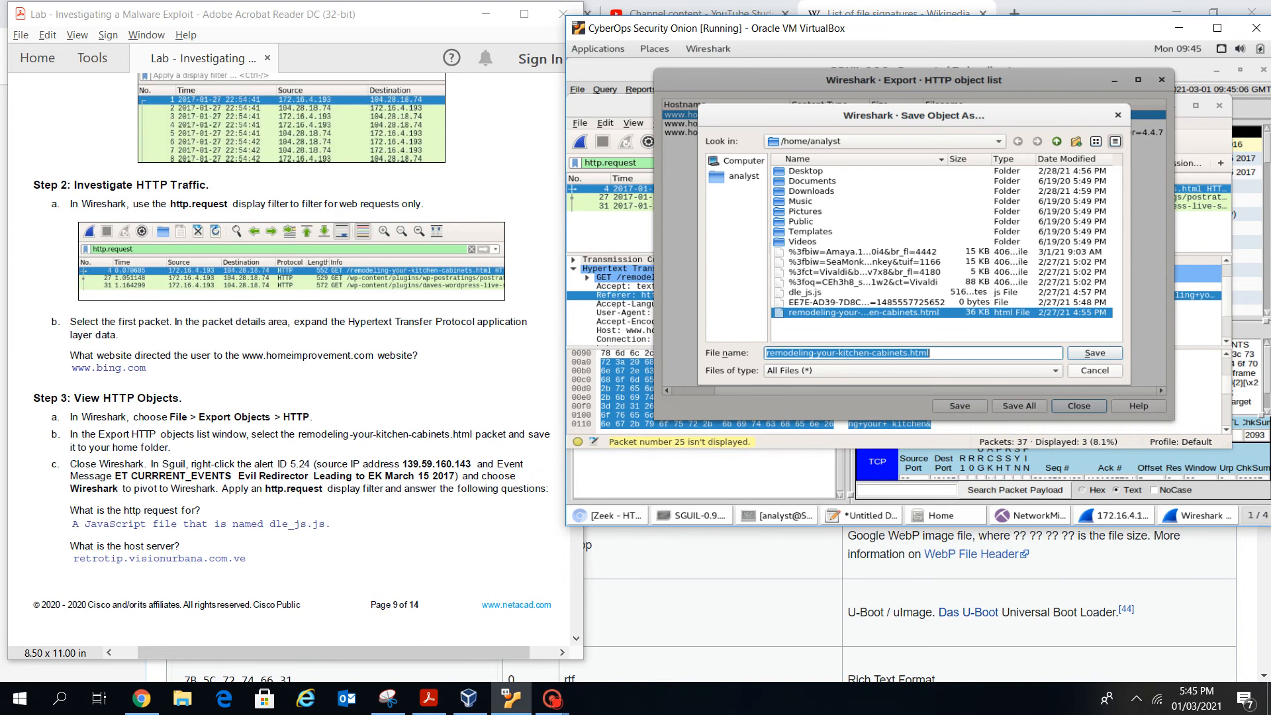
{"action": "left_click", "coordinate": [1095, 371]}
{"action": "left_click", "coordinate": [1079, 406]}
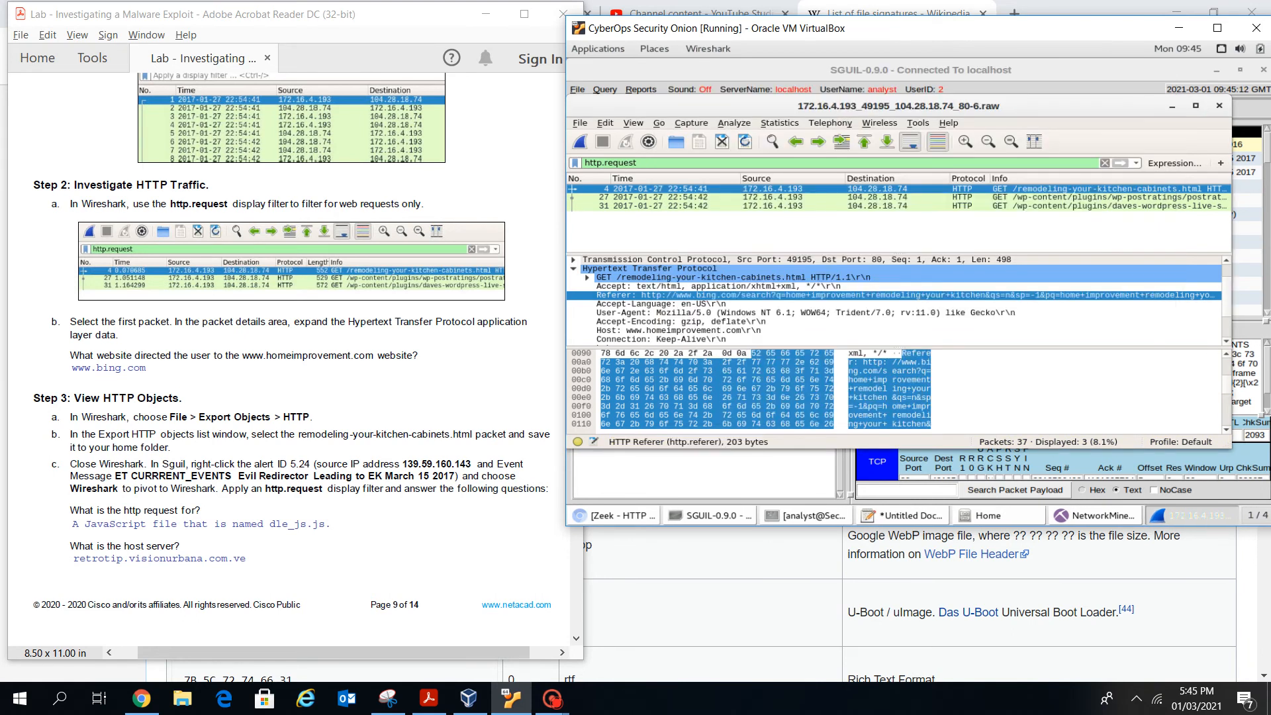
Step: Close the current capture and its raw file notice, and open the packet capture of alert 5.24 in Wireshark
{"action": "left_click", "coordinate": [1219, 105]}
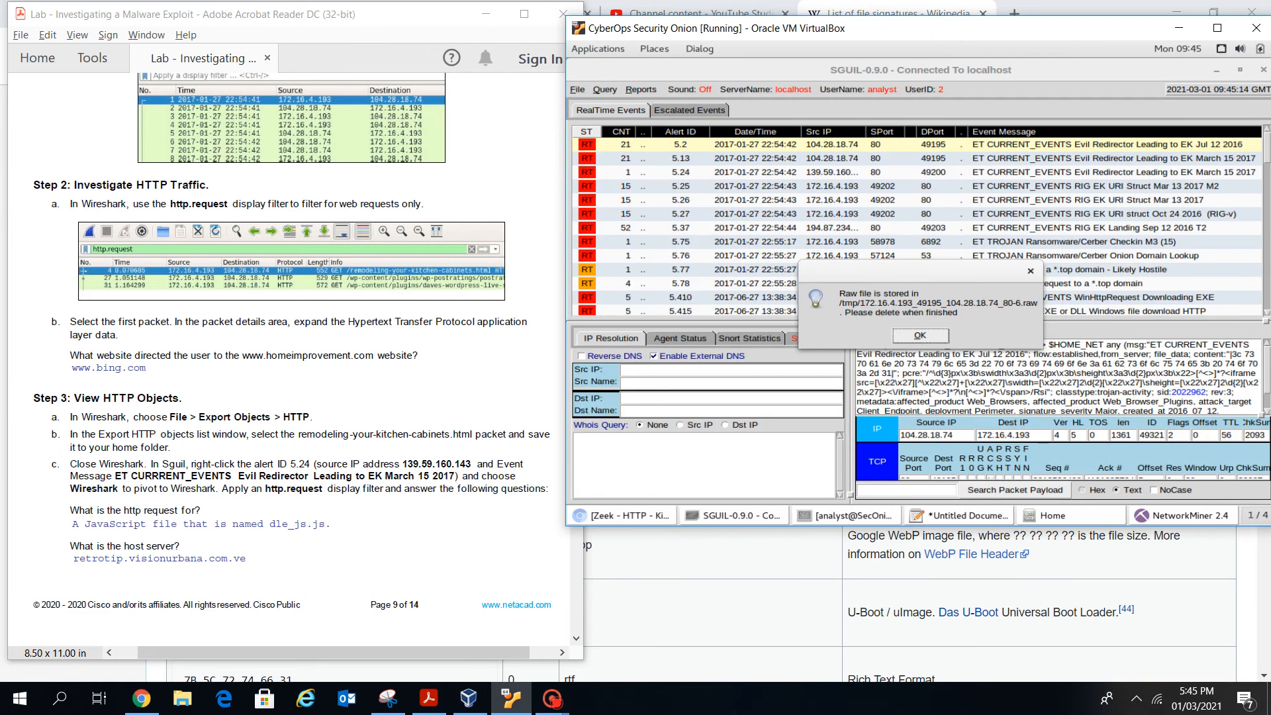
{"action": "left_click", "coordinate": [920, 336]}
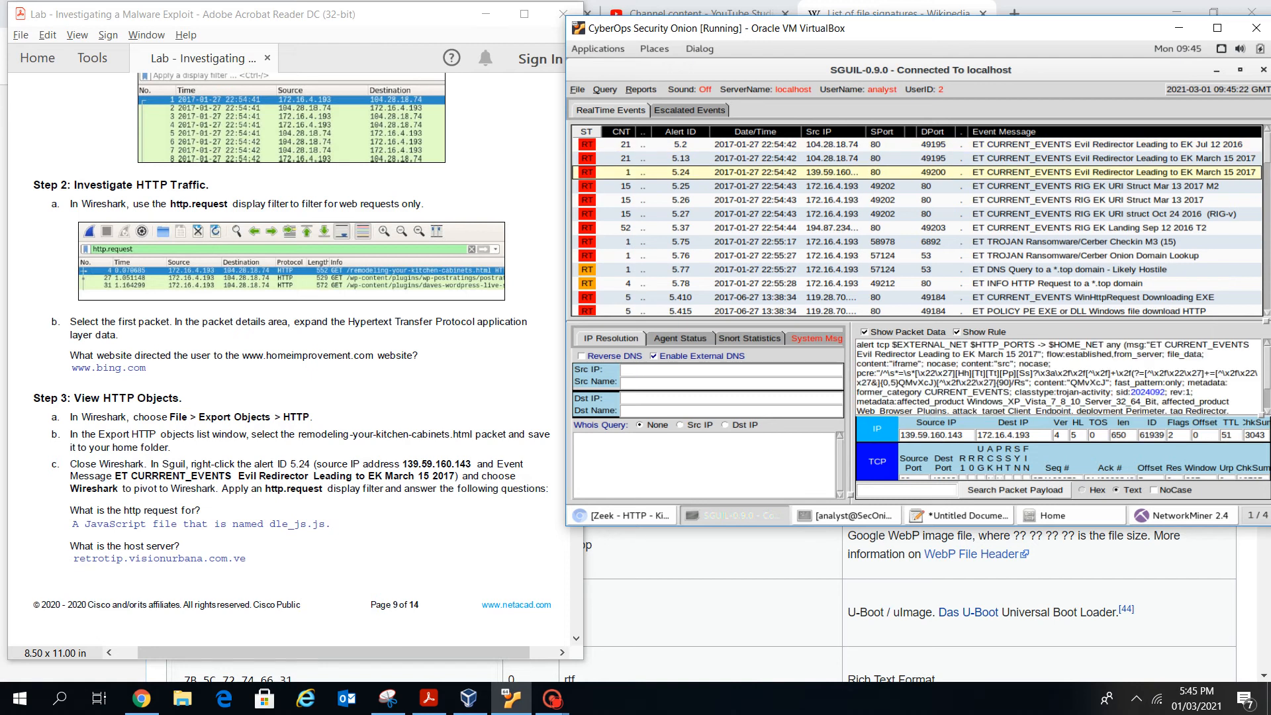
{"action": "right_click", "coordinate": [662, 174]}
{"action": "left_click", "coordinate": [688, 223]}
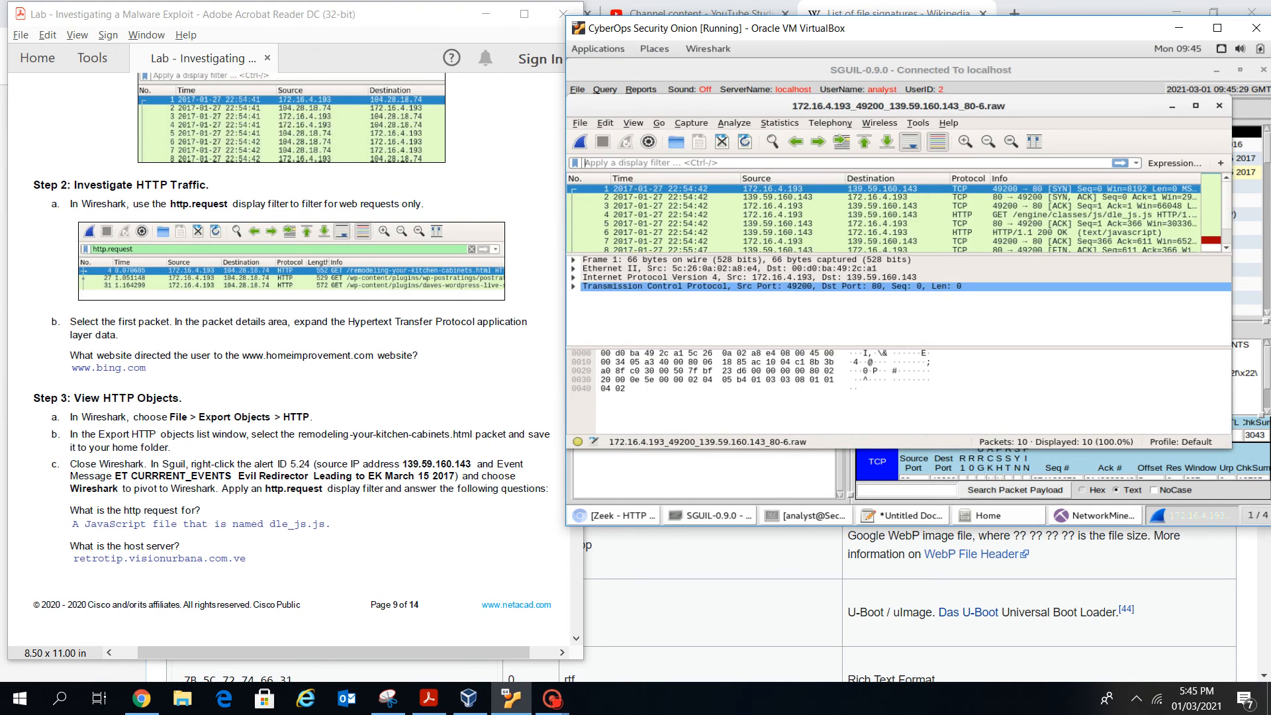
Step: Filter the alert 5.24 capture with the http.request display filter
{"action": "type", "text": "http.re"}
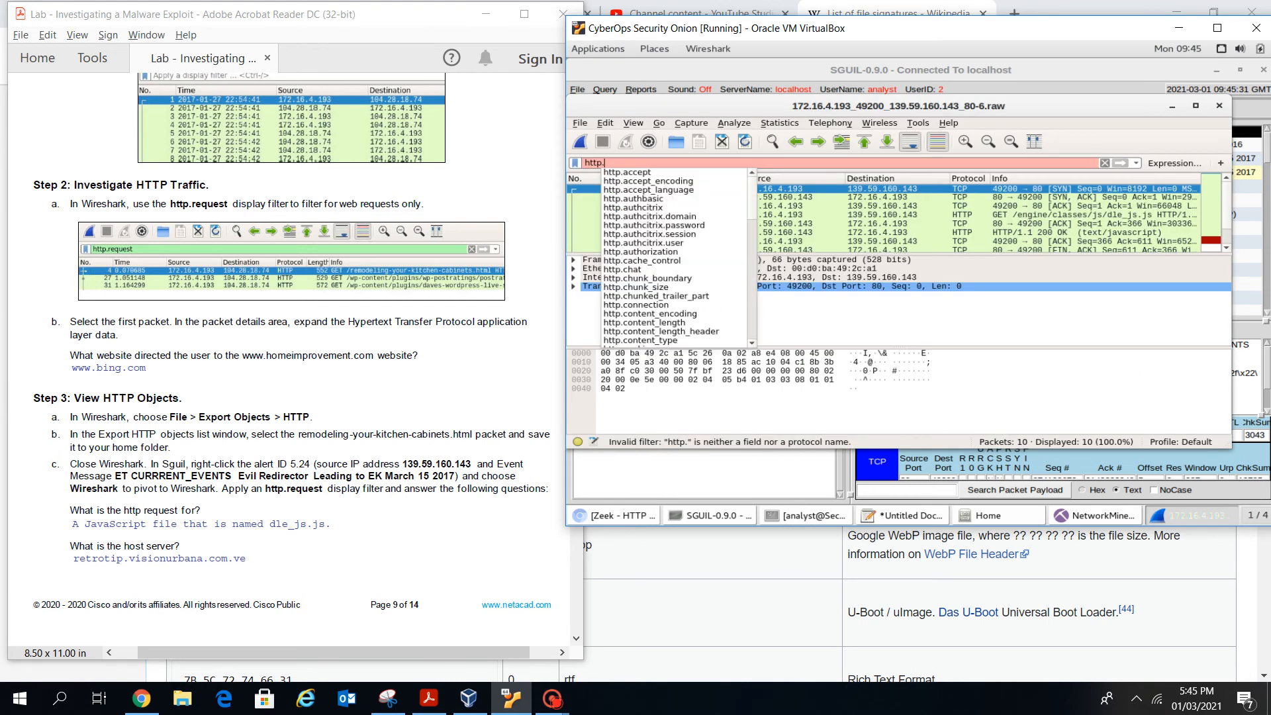
{"action": "key", "text": "Down"}
{"action": "key", "text": "Down"}
{"action": "key", "text": "Return"}
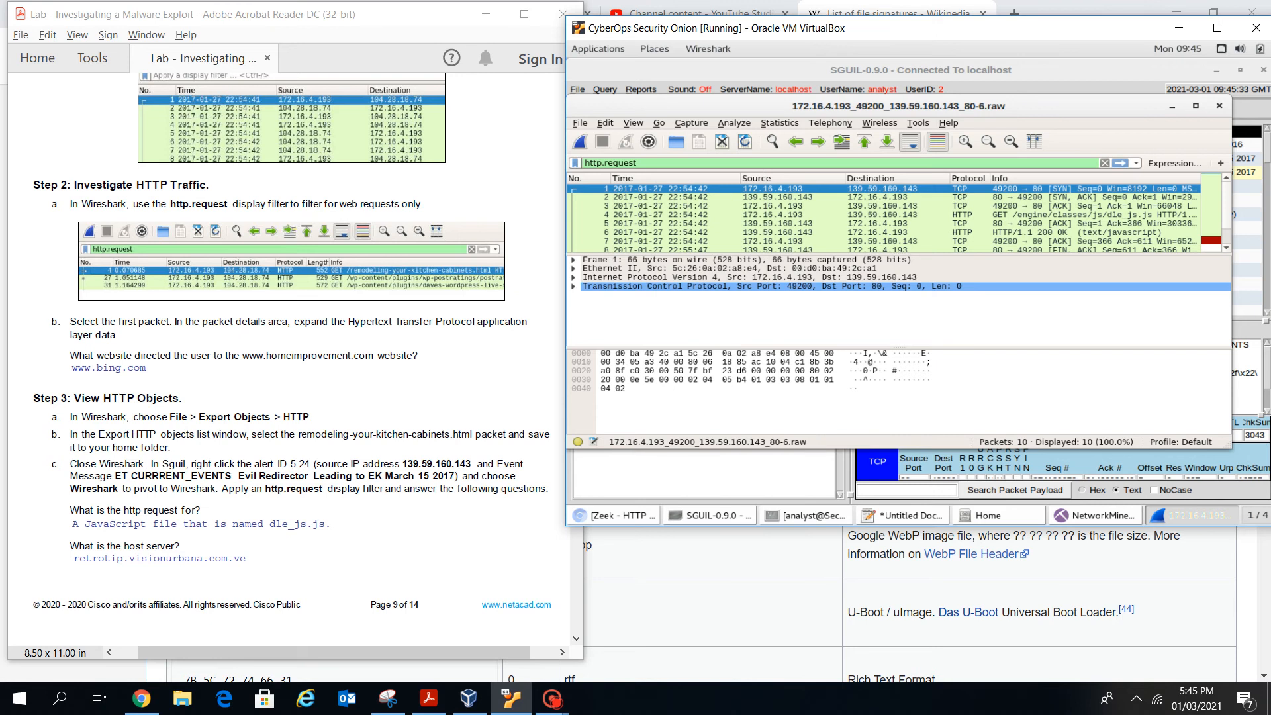
{"action": "key", "text": "Return"}
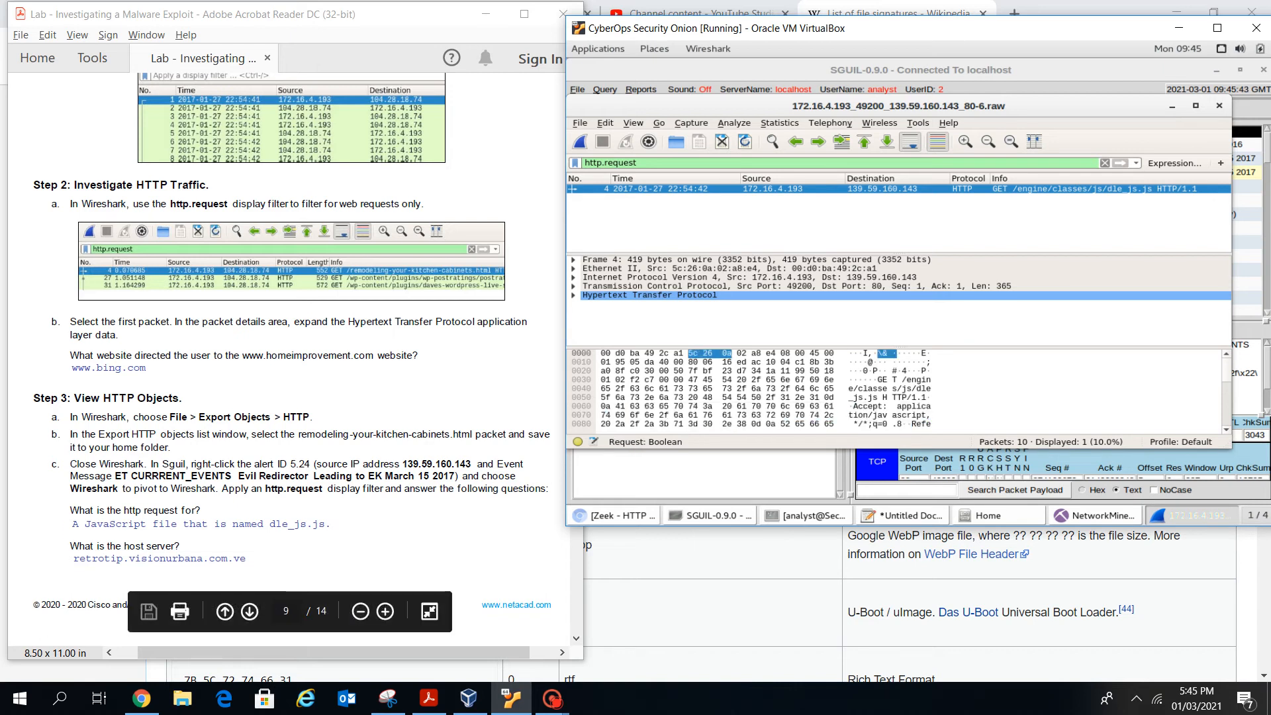
Step: Expand the Hypertext Transfer Protocol details, enlarge the capture window, and examine the request's GET and Host lines
{"action": "left_click", "coordinate": [573, 295]}
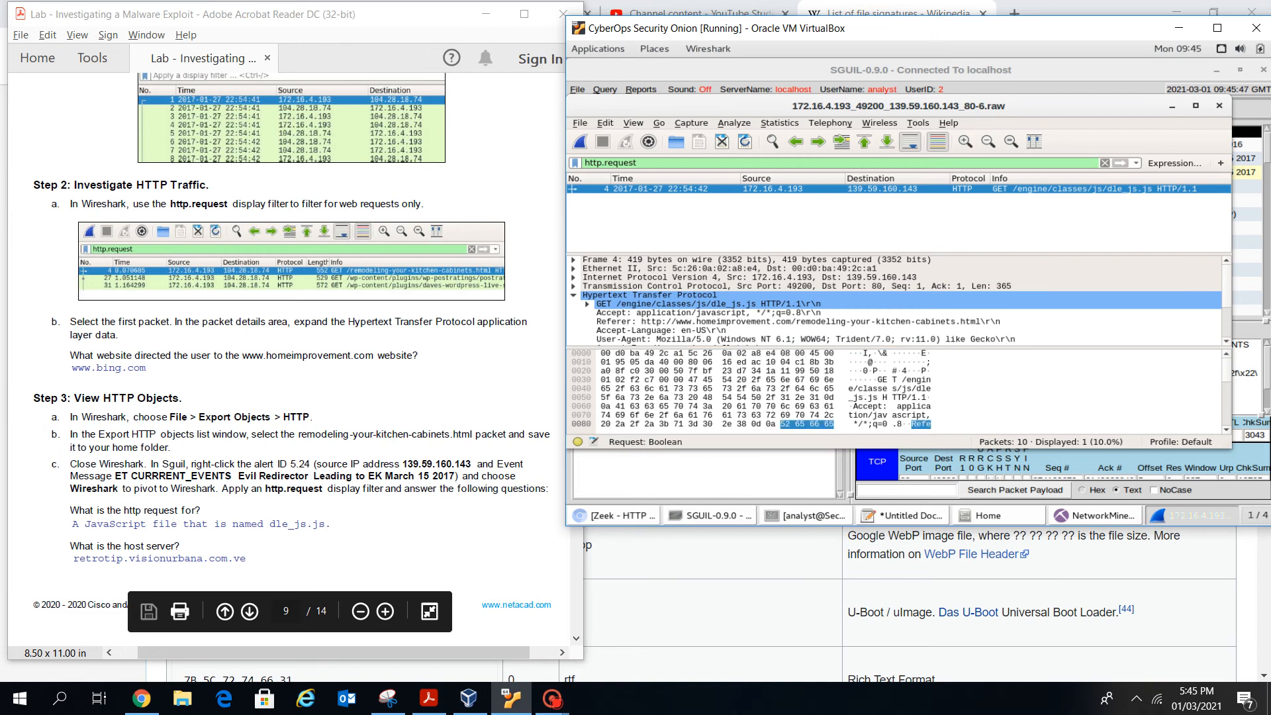
{"action": "left_click_drag", "start_coordinate": [795, 450], "coordinate": [795, 498]}
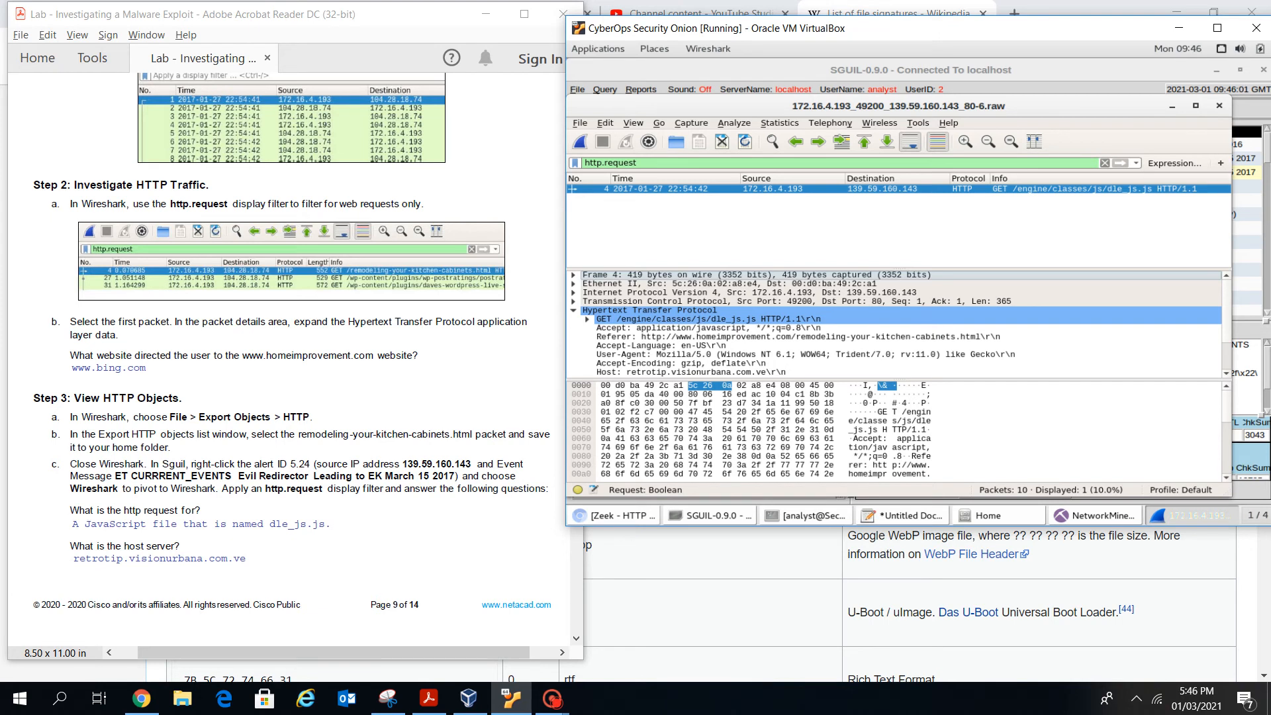
{"action": "left_click", "coordinate": [709, 319]}
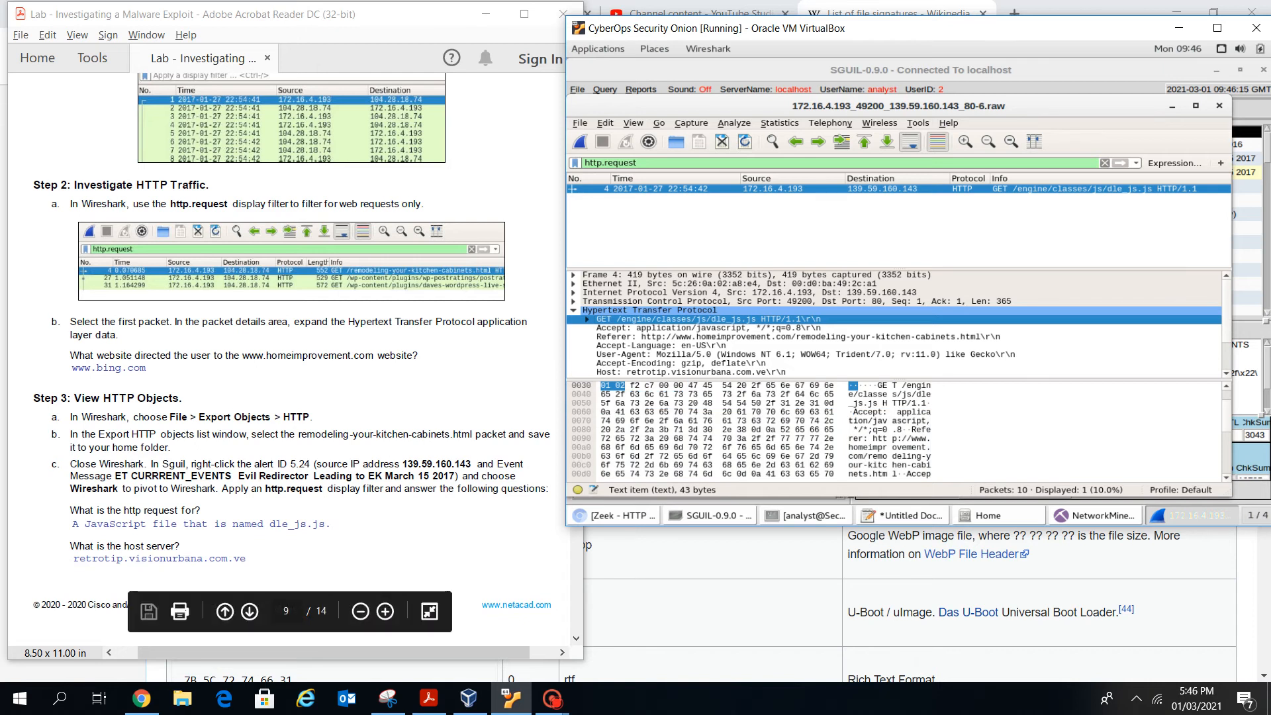
{"action": "scroll", "coordinate": [652, 346], "scroll_direction": "down", "scroll_amount": 1}
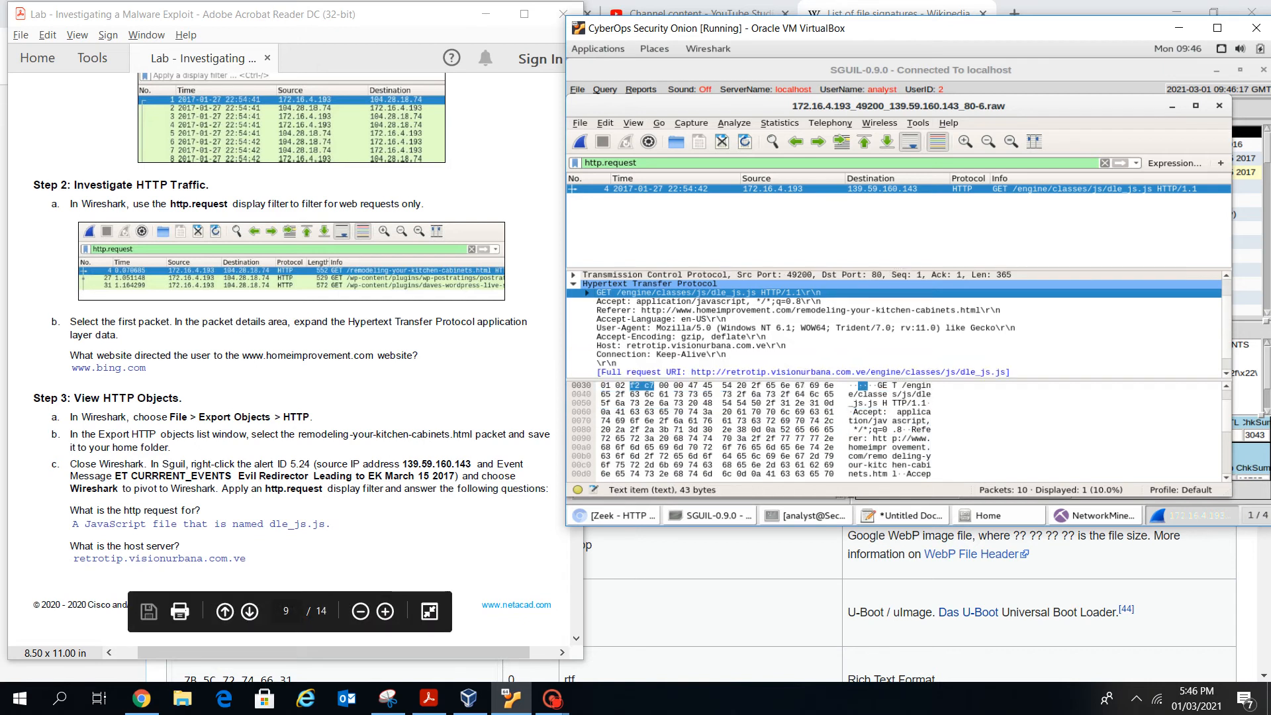
{"action": "left_click", "coordinate": [652, 345]}
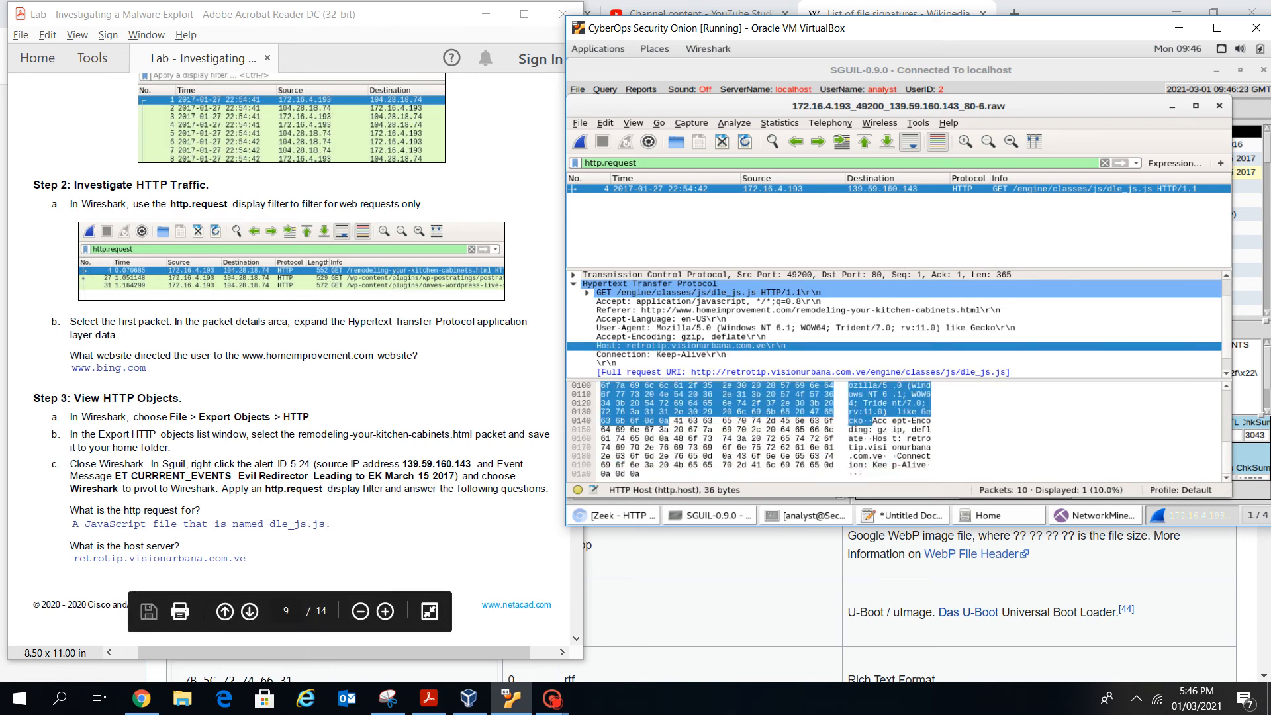
Step: Following lab step d, select dle_js.js in the HTTP object export list, bring up its save dialog for the home folder, and cancel out
{"action": "scroll", "coordinate": [291, 357], "scroll_direction": "down", "scroll_amount": 1}
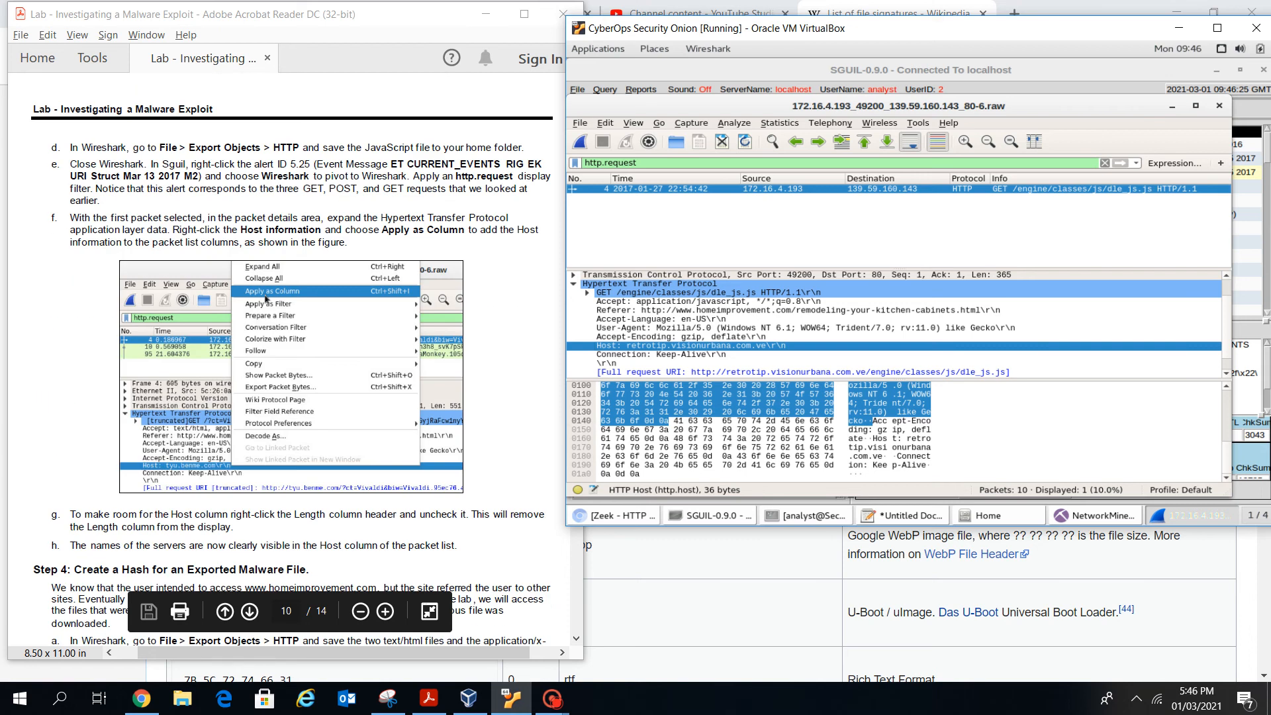
{"action": "scroll", "coordinate": [291, 375], "scroll_direction": "up", "scroll_amount": 1}
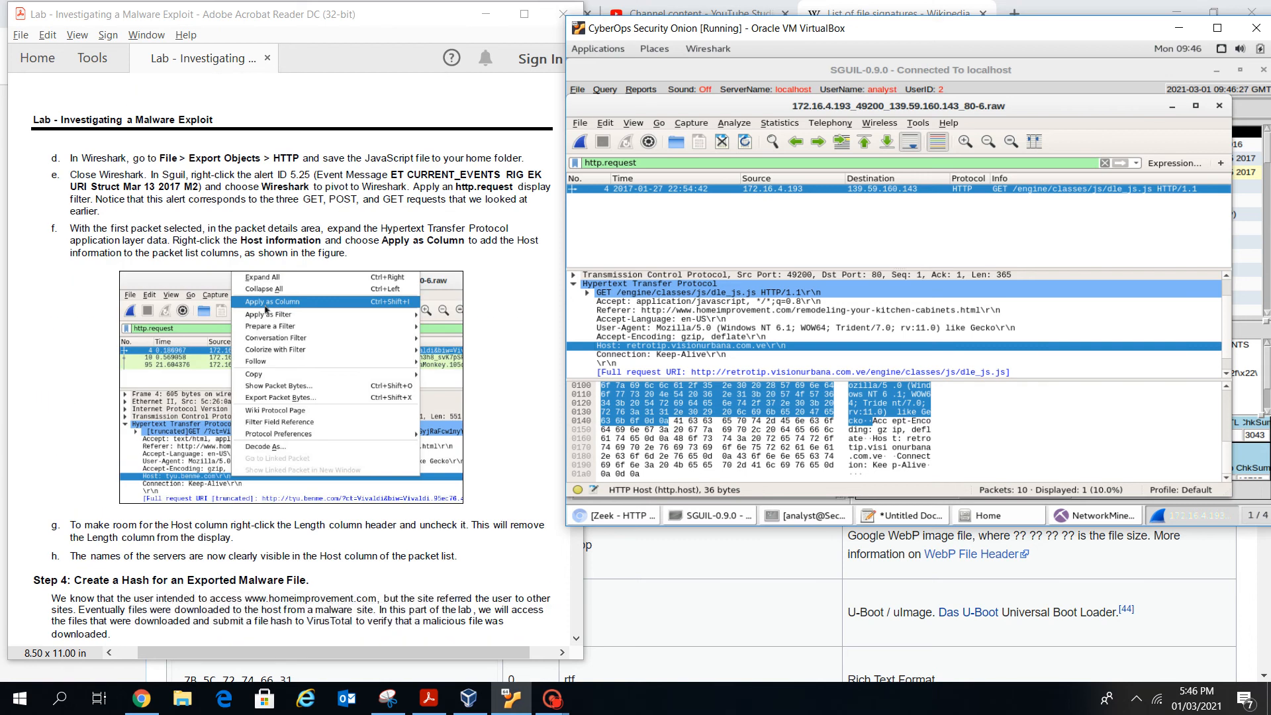
{"action": "scroll", "coordinate": [291, 358], "scroll_direction": "up", "scroll_amount": 5}
{"action": "scroll", "coordinate": [291, 358], "scroll_direction": "down", "scroll_amount": 5}
{"action": "left_click", "coordinate": [580, 123]}
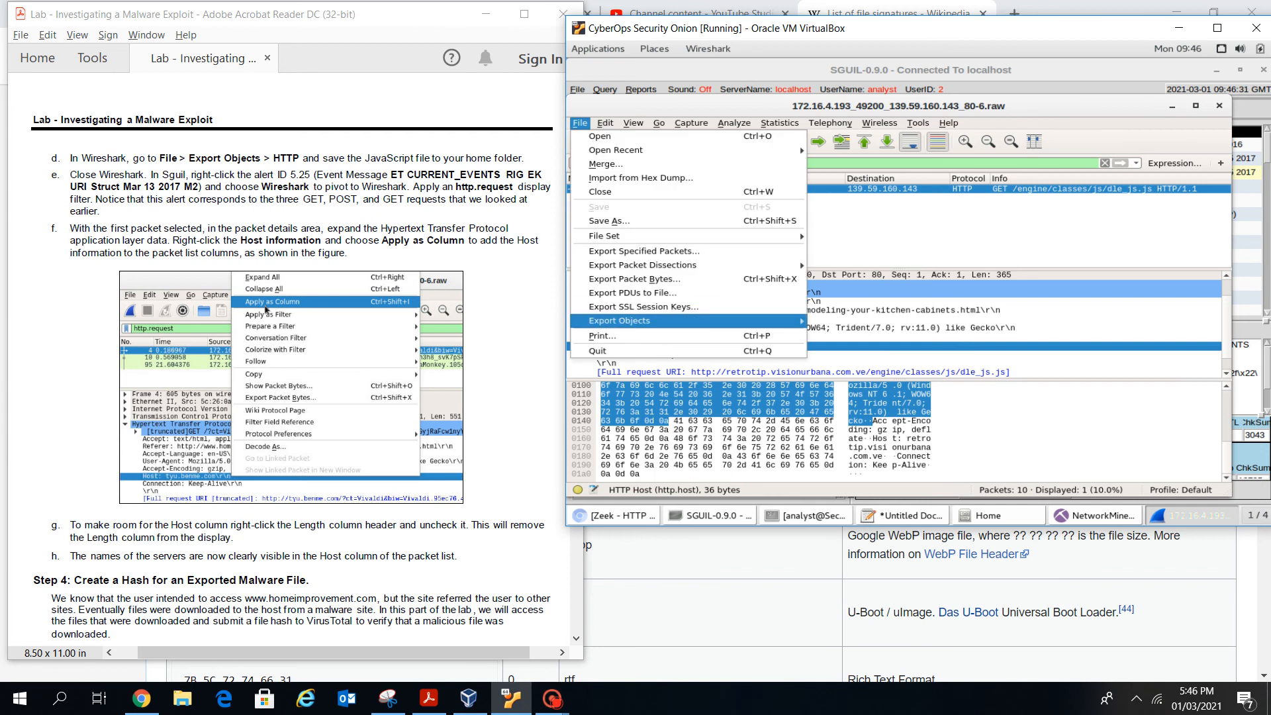
{"action": "mouse_move", "coordinate": [619, 321]}
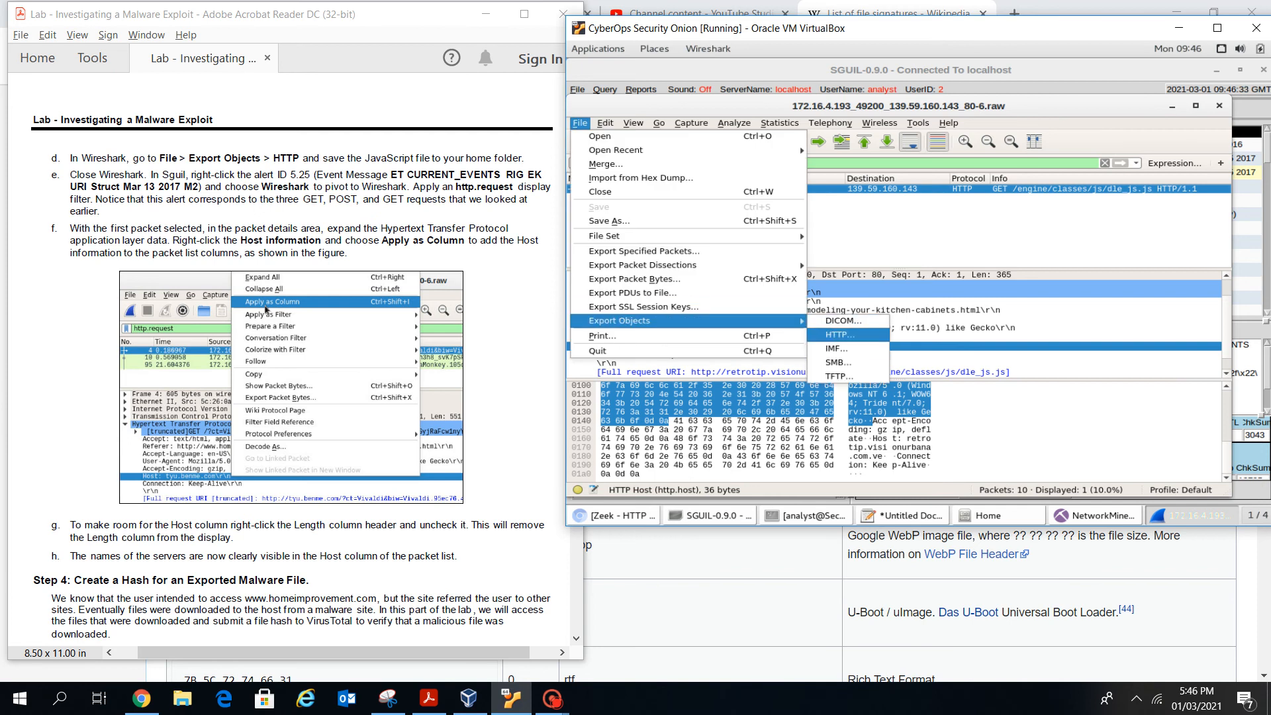
{"action": "left_click", "coordinate": [839, 335]}
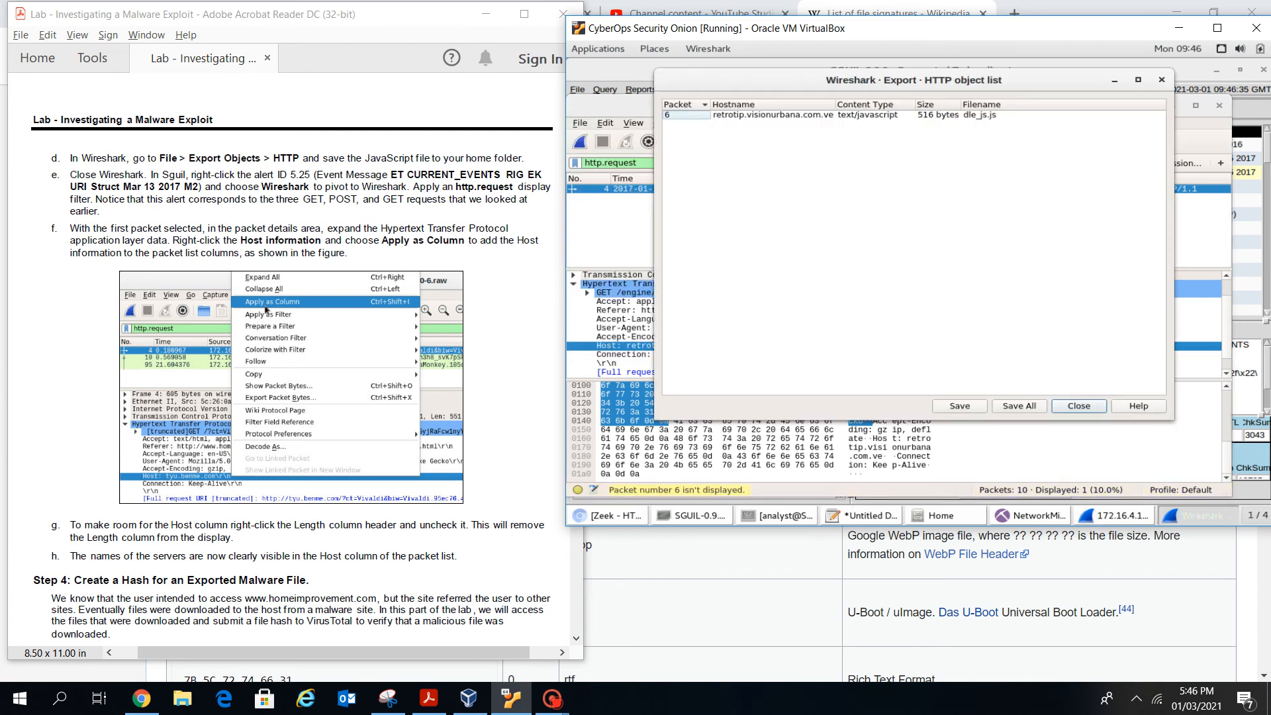
{"action": "left_click", "coordinate": [867, 115]}
{"action": "left_click", "coordinate": [960, 406]}
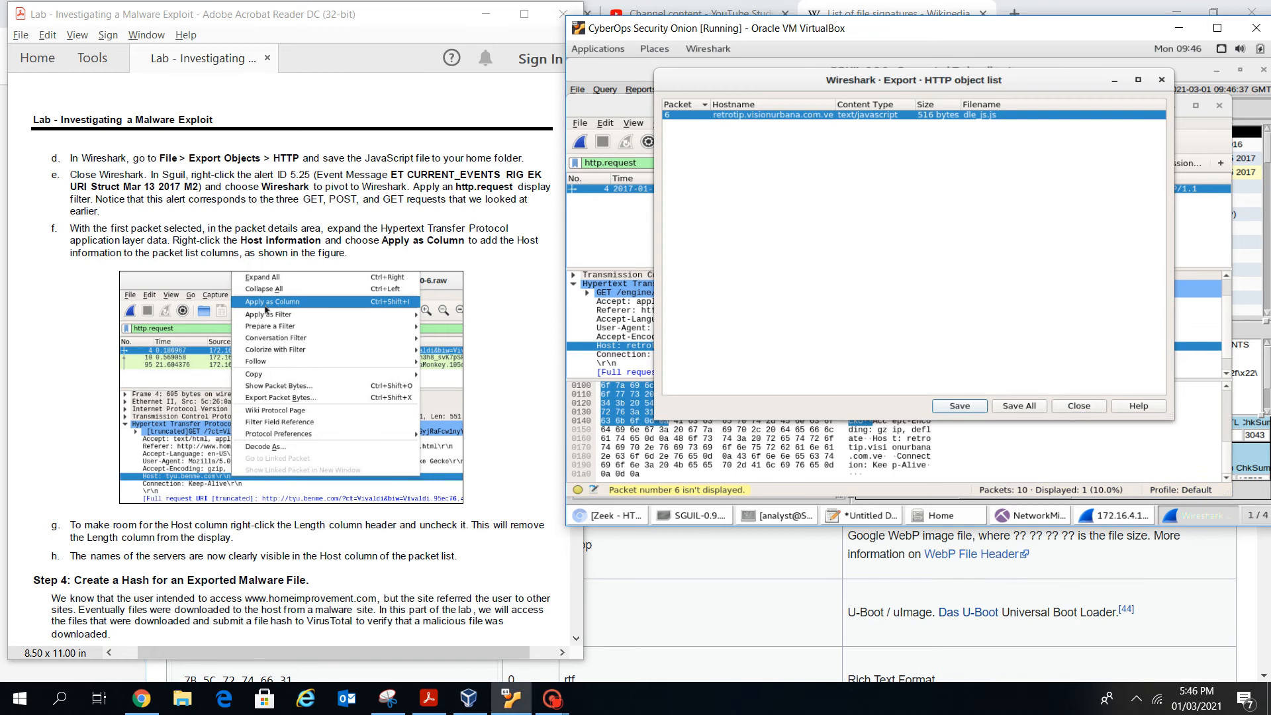
{"action": "key", "text": "Return"}
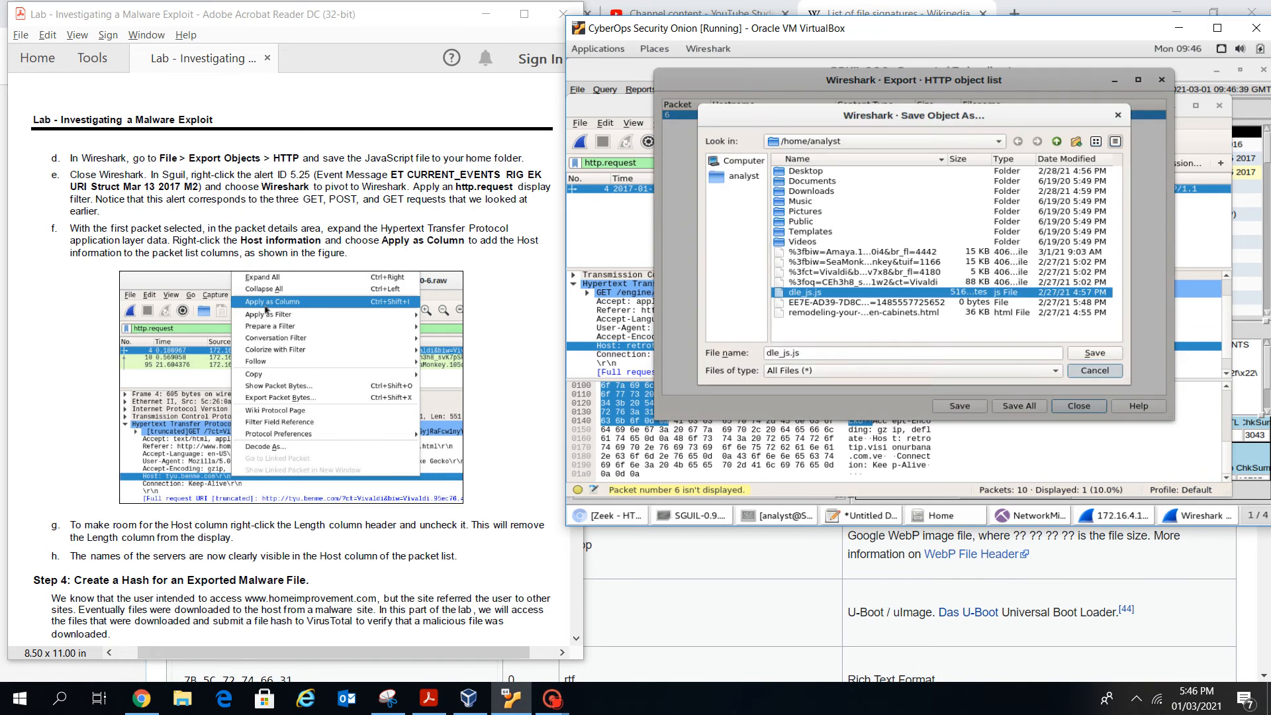
{"action": "left_click", "coordinate": [1079, 406]}
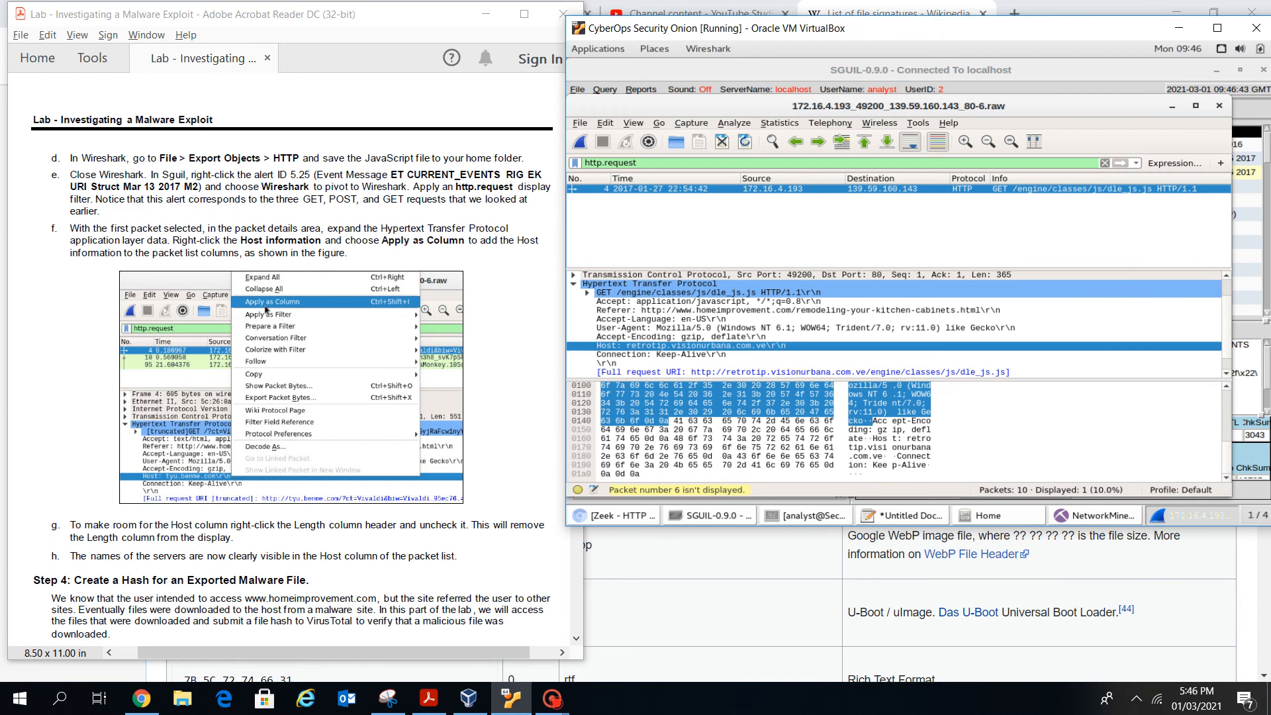
Step: Close the alert 5.24 capture and its raw file notice, and open the packet capture of alert 5.25 in Wireshark
{"action": "left_click", "coordinate": [1219, 106]}
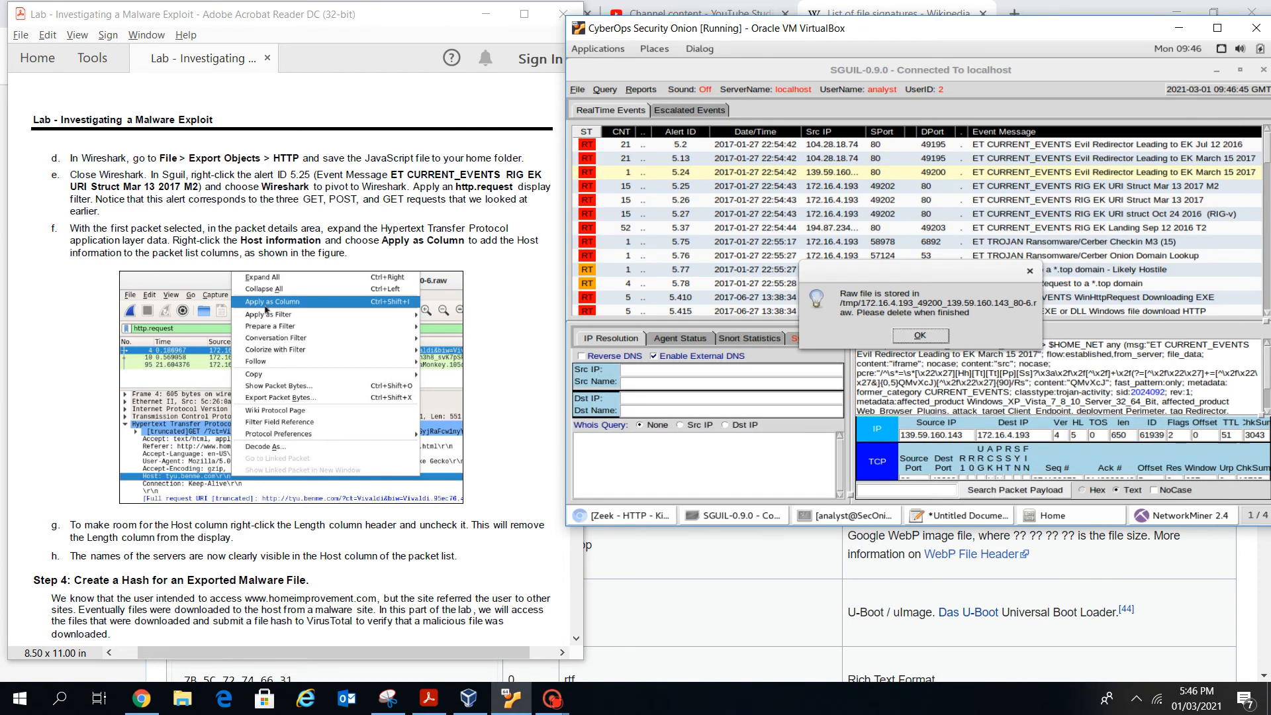
{"action": "left_click", "coordinate": [920, 335]}
{"action": "left_click", "coordinate": [653, 189]}
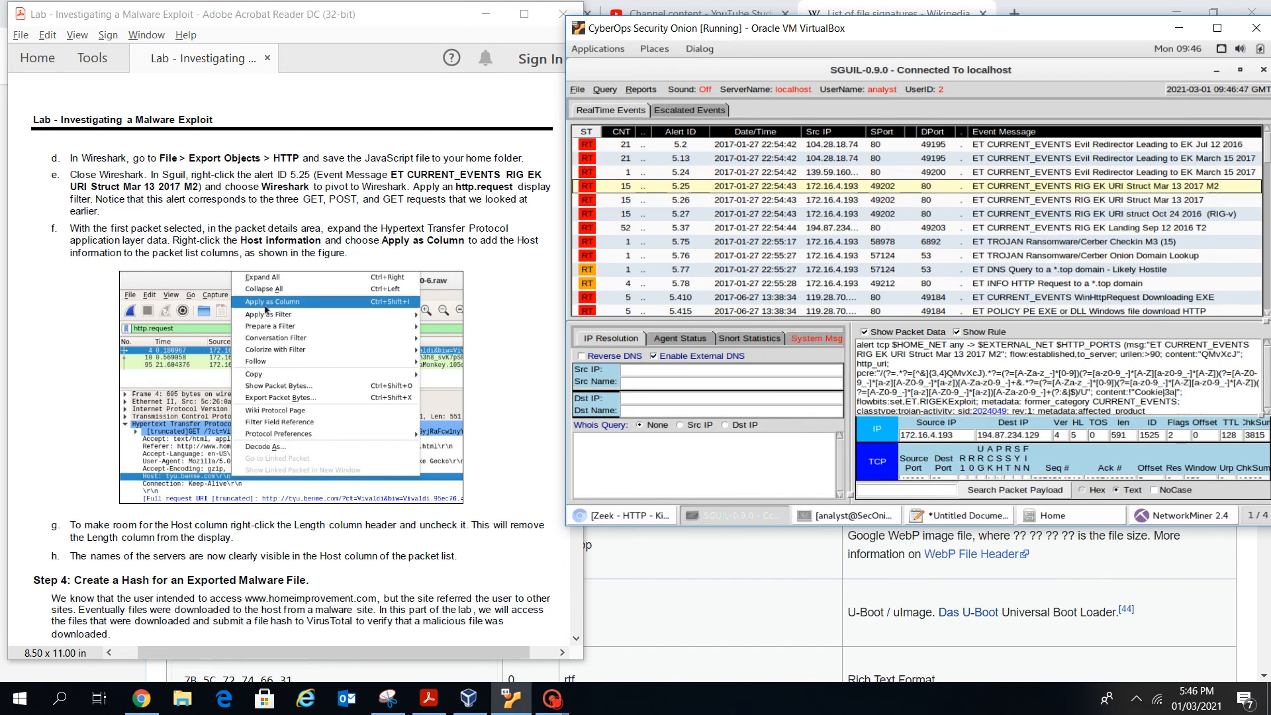
{"action": "right_click", "coordinate": [653, 192]}
{"action": "left_click", "coordinate": [675, 236]}
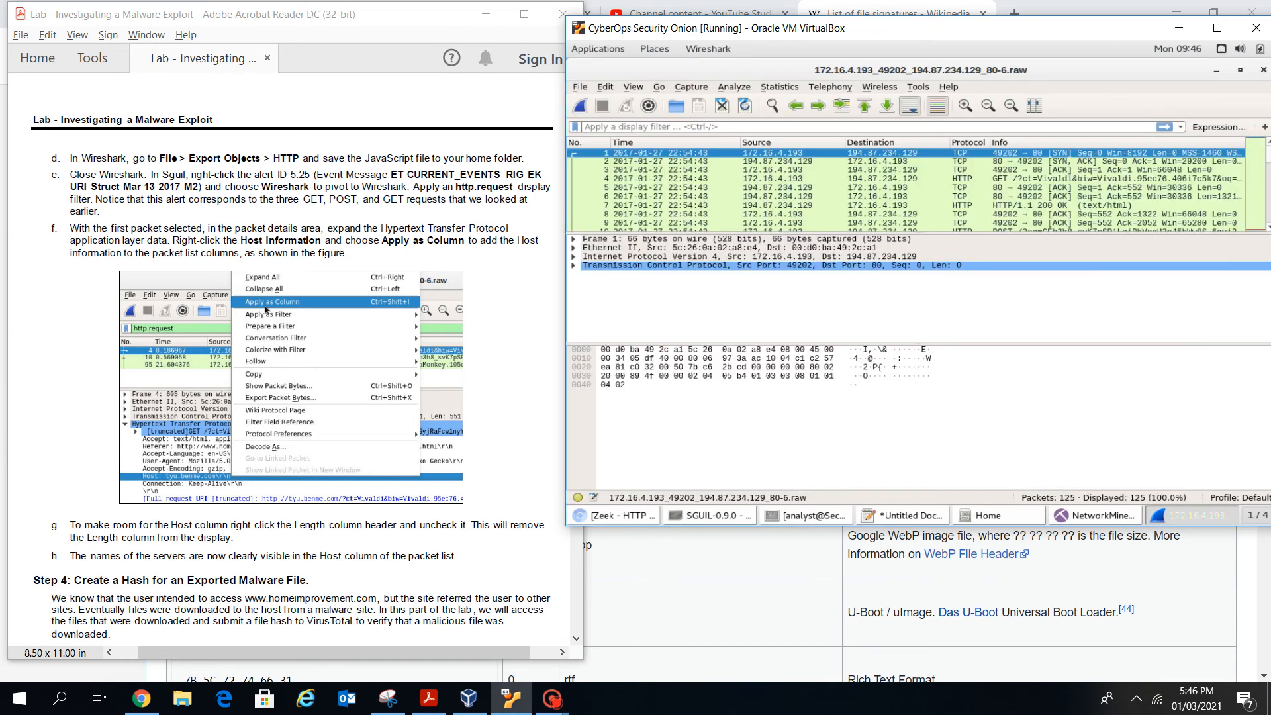
Step: Filter the alert 5.25 capture with the http.request display filter
{"action": "type", "text": "http.r"}
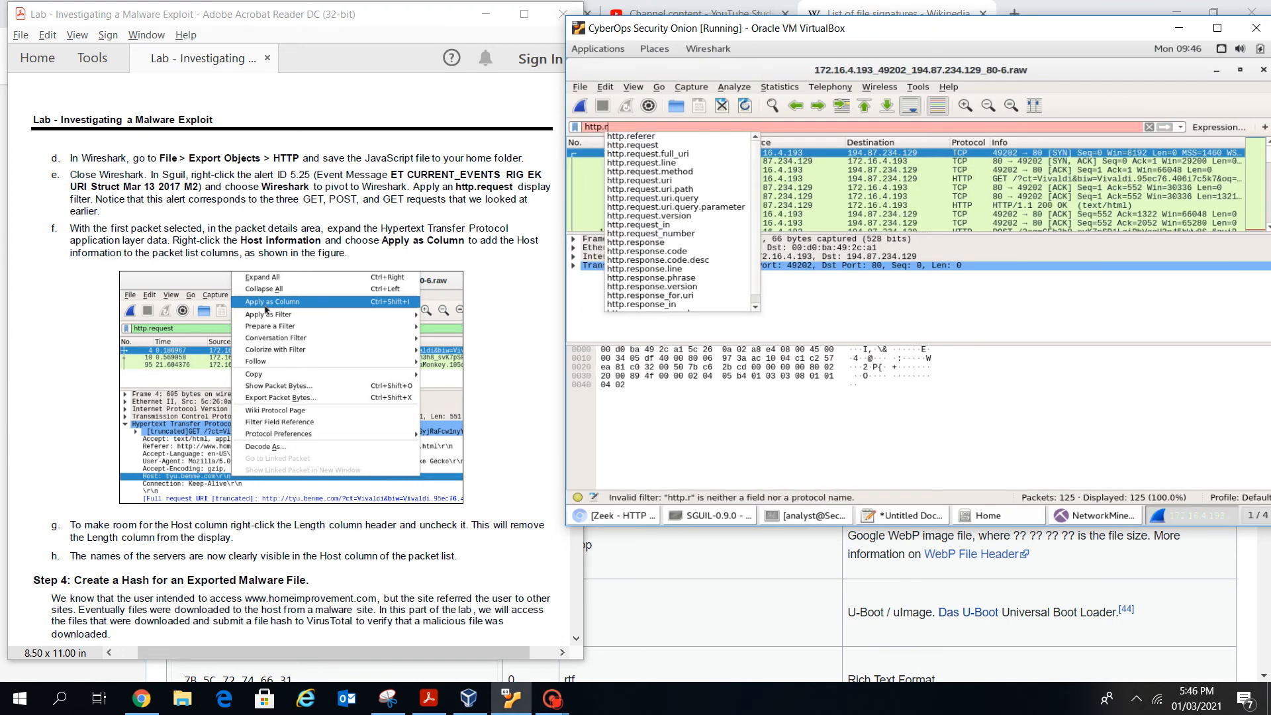
{"action": "key", "text": "Return"}
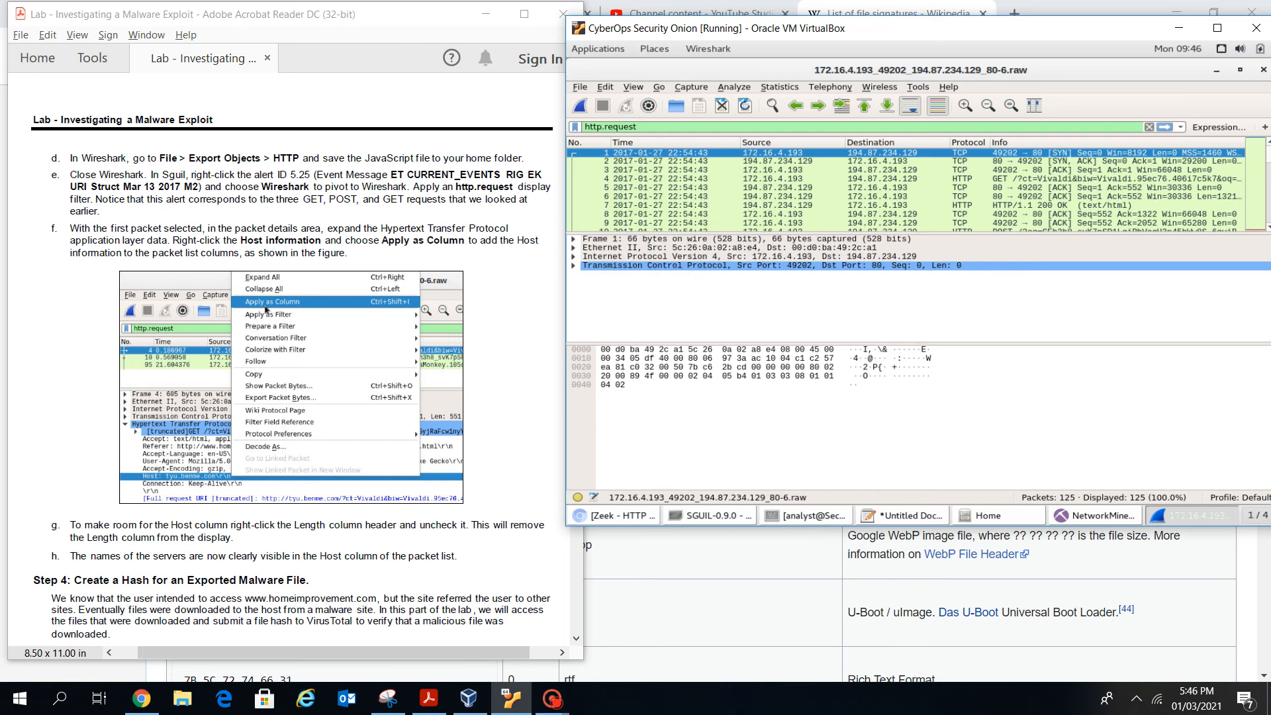
{"action": "key", "text": "Return"}
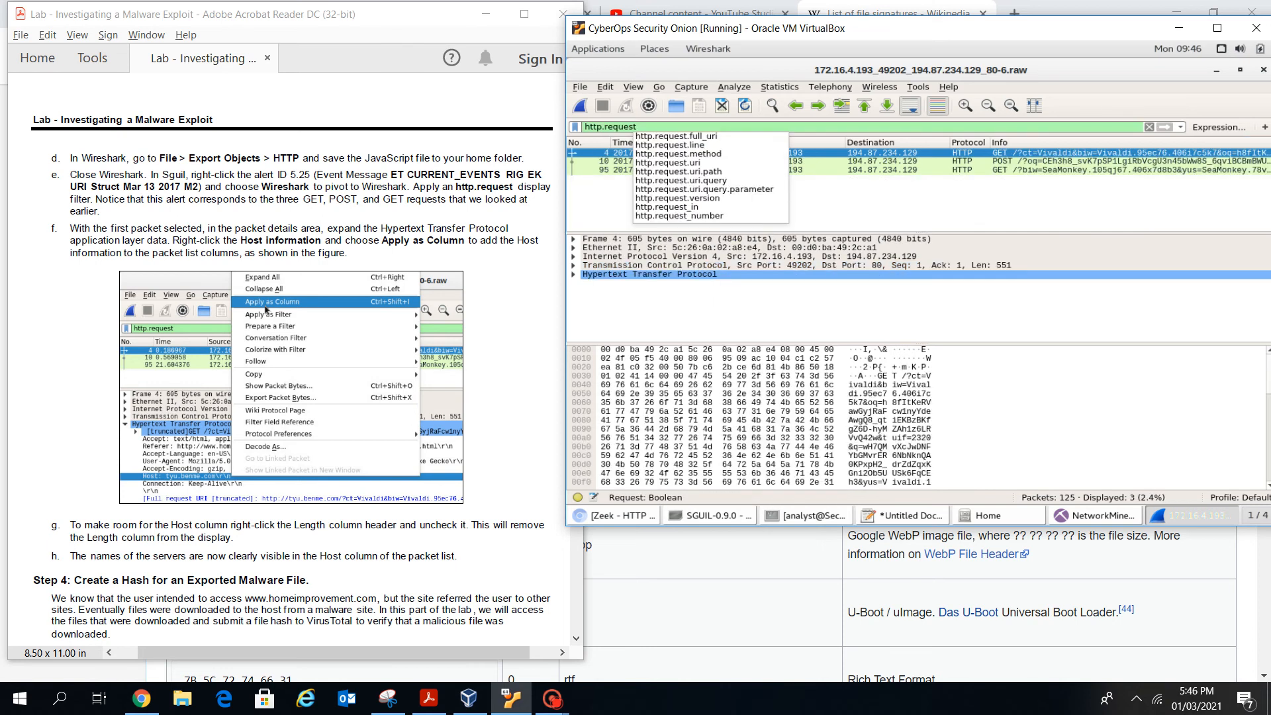
{"action": "key", "text": "Return"}
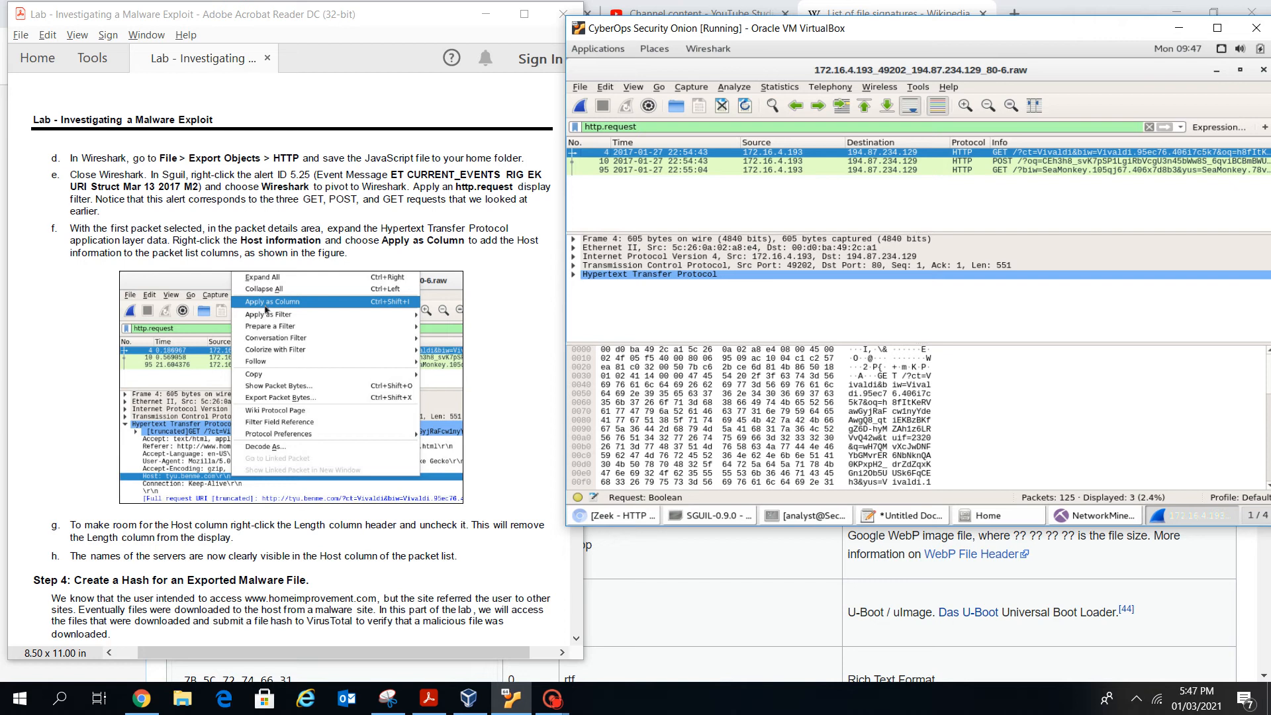
Step: Show the Host column in the packet list and widen it
{"action": "right_click", "coordinate": [1030, 142]}
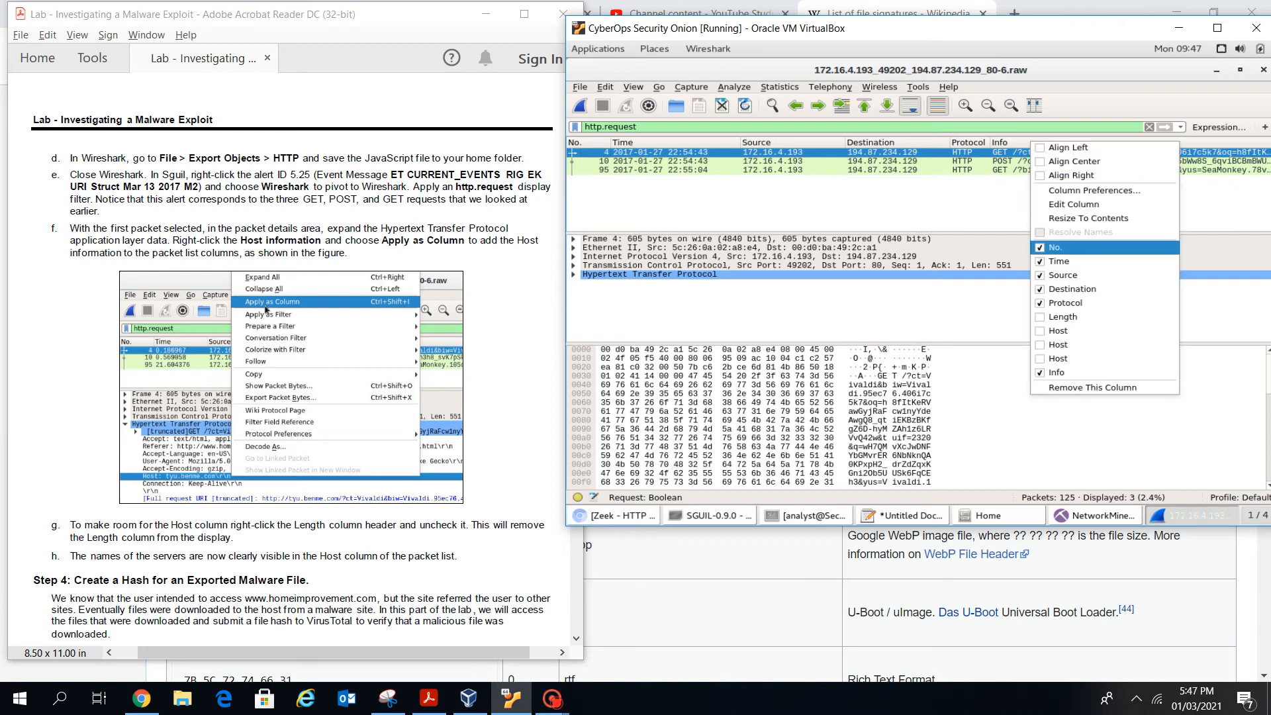
{"action": "left_click", "coordinate": [1058, 331]}
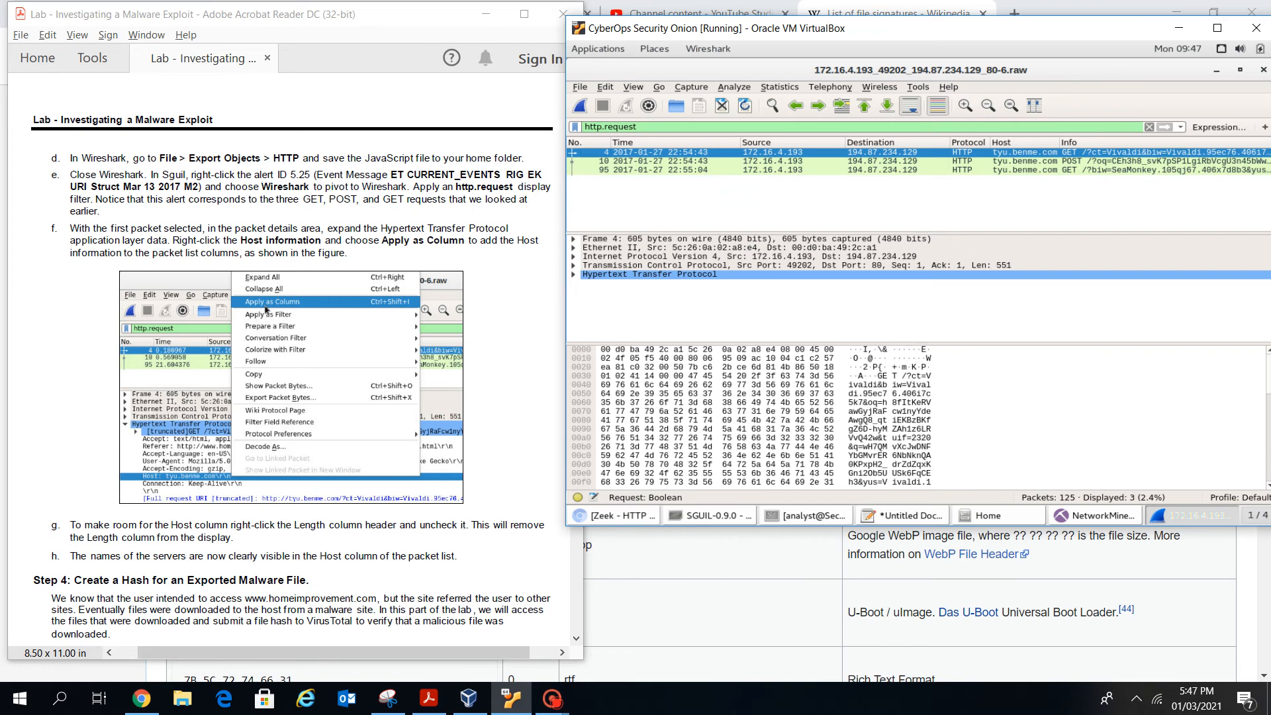
{"action": "left_click_drag", "start_coordinate": [1060, 142], "coordinate": [1089, 143]}
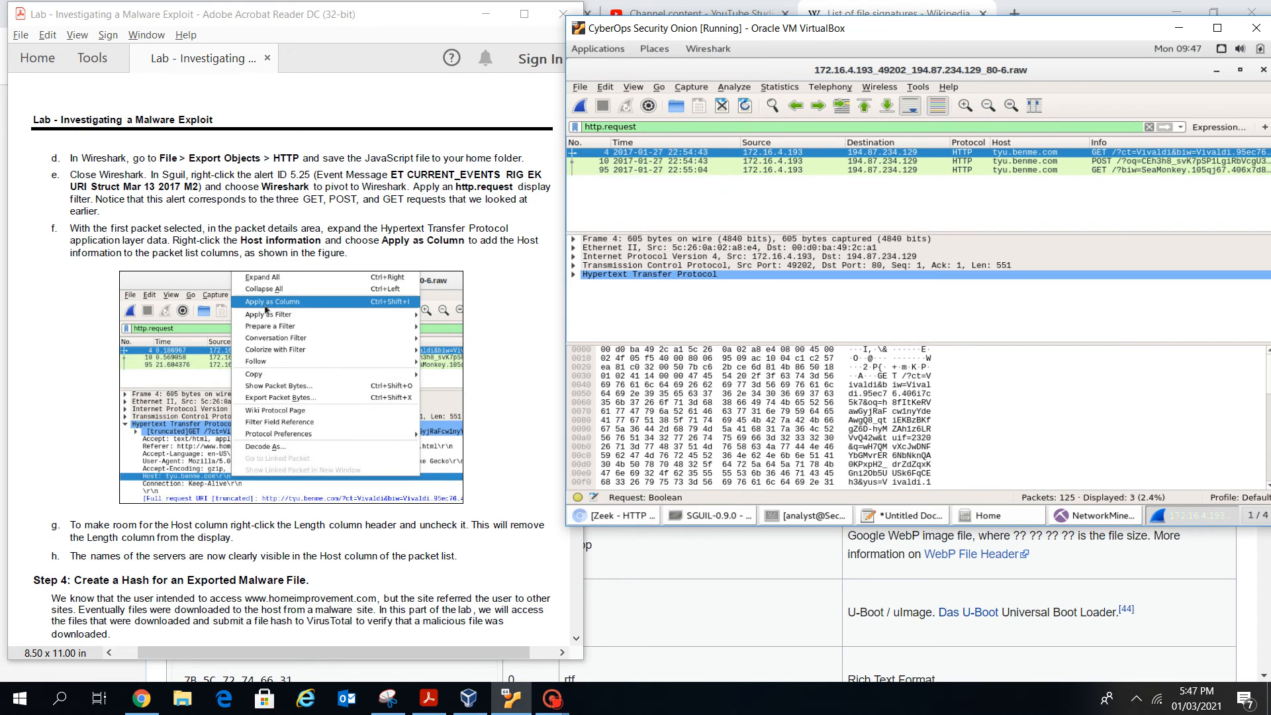
Step: Following lab Step 4a, select the application/x-shockwave-flash object in the HTTP export list, bring up its save dialog for /home/analyst, and cancel out
{"action": "scroll", "coordinate": [295, 378], "scroll_direction": "down", "scroll_amount": 1}
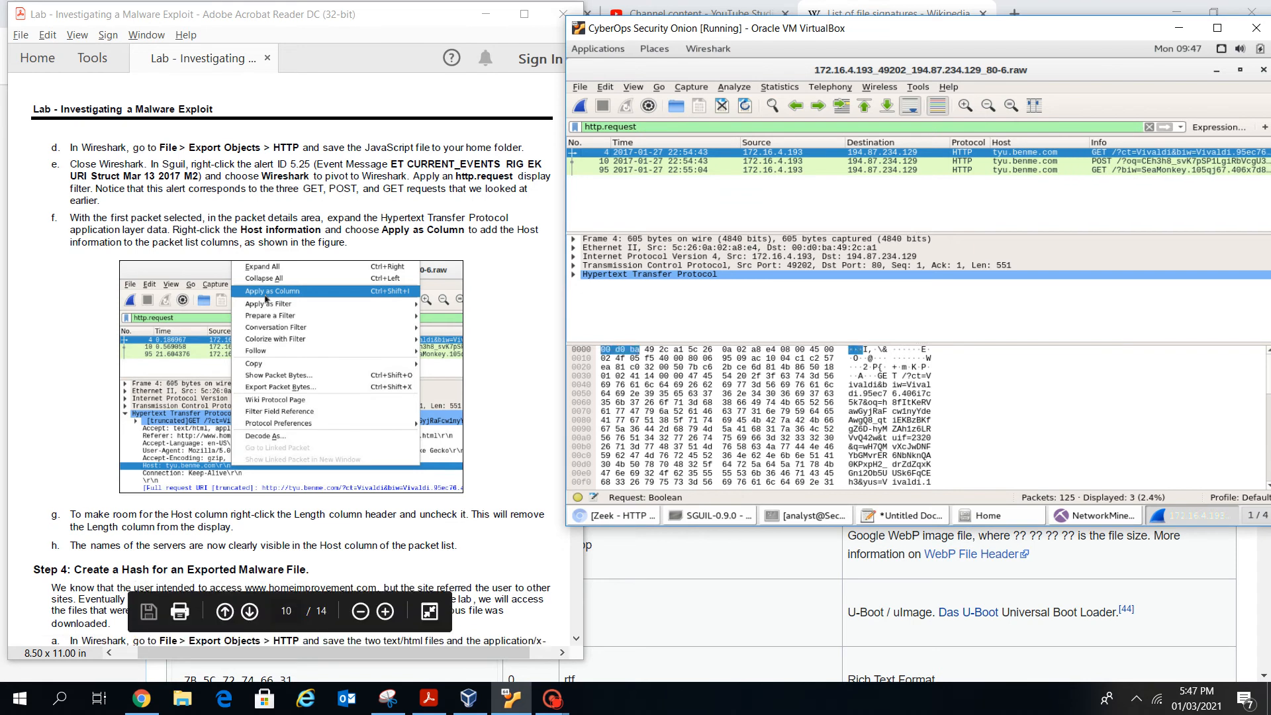
{"action": "scroll", "coordinate": [295, 377], "scroll_direction": "down", "scroll_amount": 4}
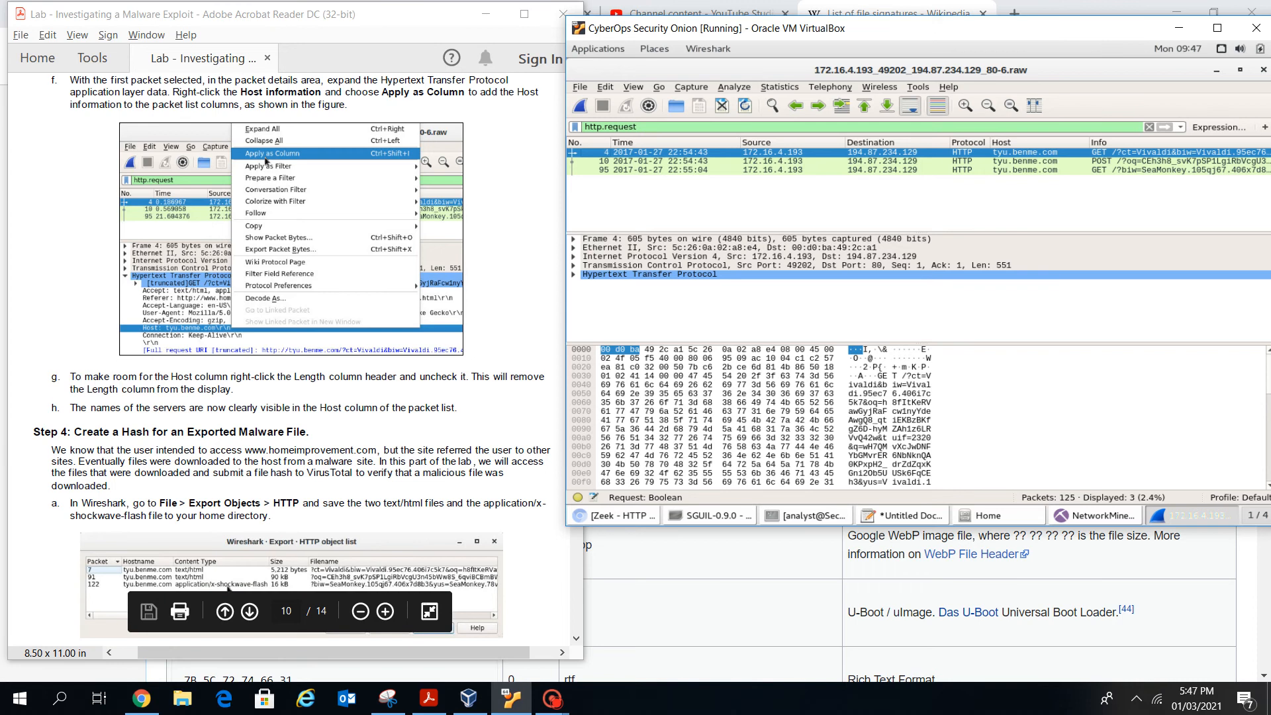
{"action": "scroll", "coordinate": [296, 378], "scroll_direction": "down", "scroll_amount": 3}
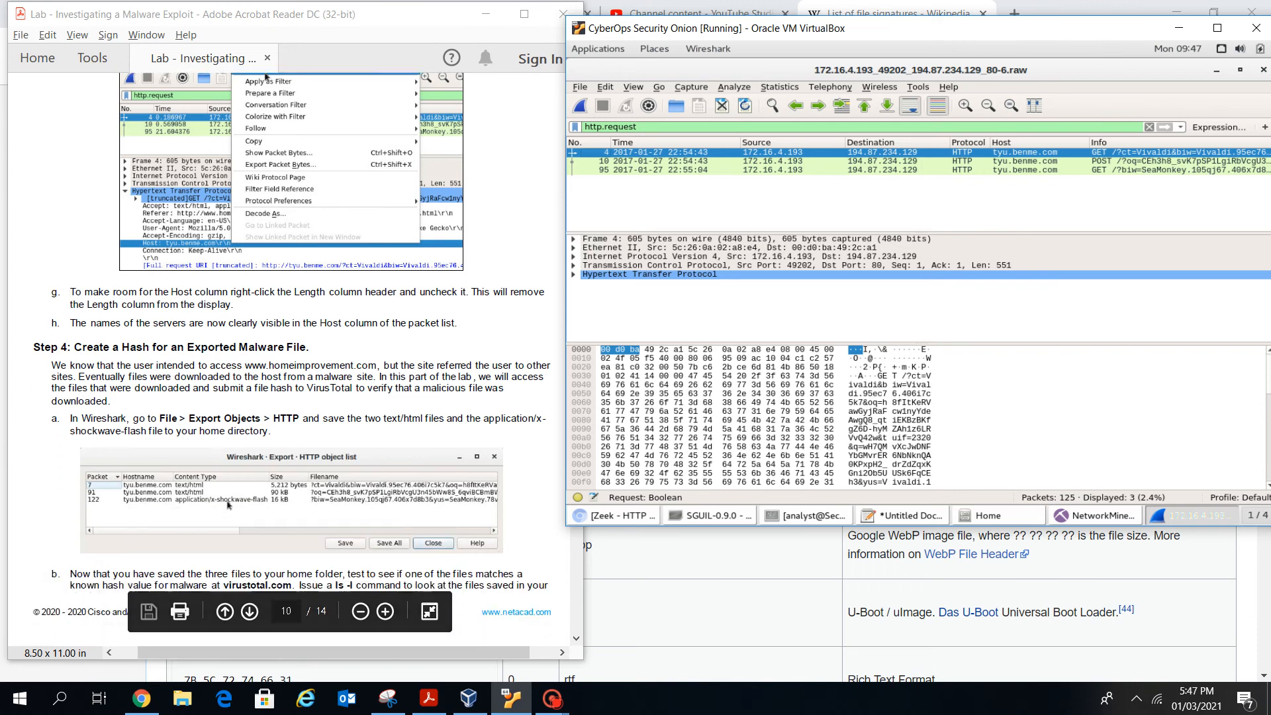
{"action": "scroll", "coordinate": [296, 378], "scroll_direction": "down", "scroll_amount": 2}
{"action": "scroll", "coordinate": [295, 378], "scroll_direction": "up", "scroll_amount": 1}
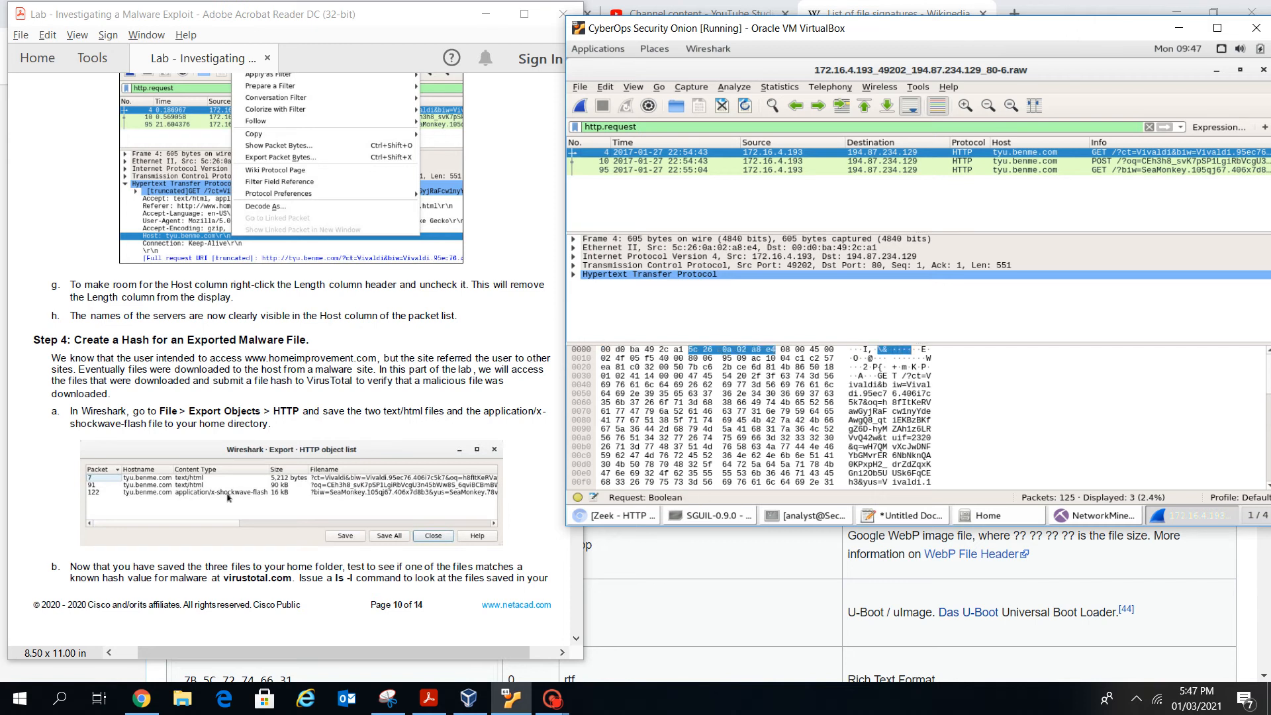
{"action": "left_click", "coordinate": [580, 86]}
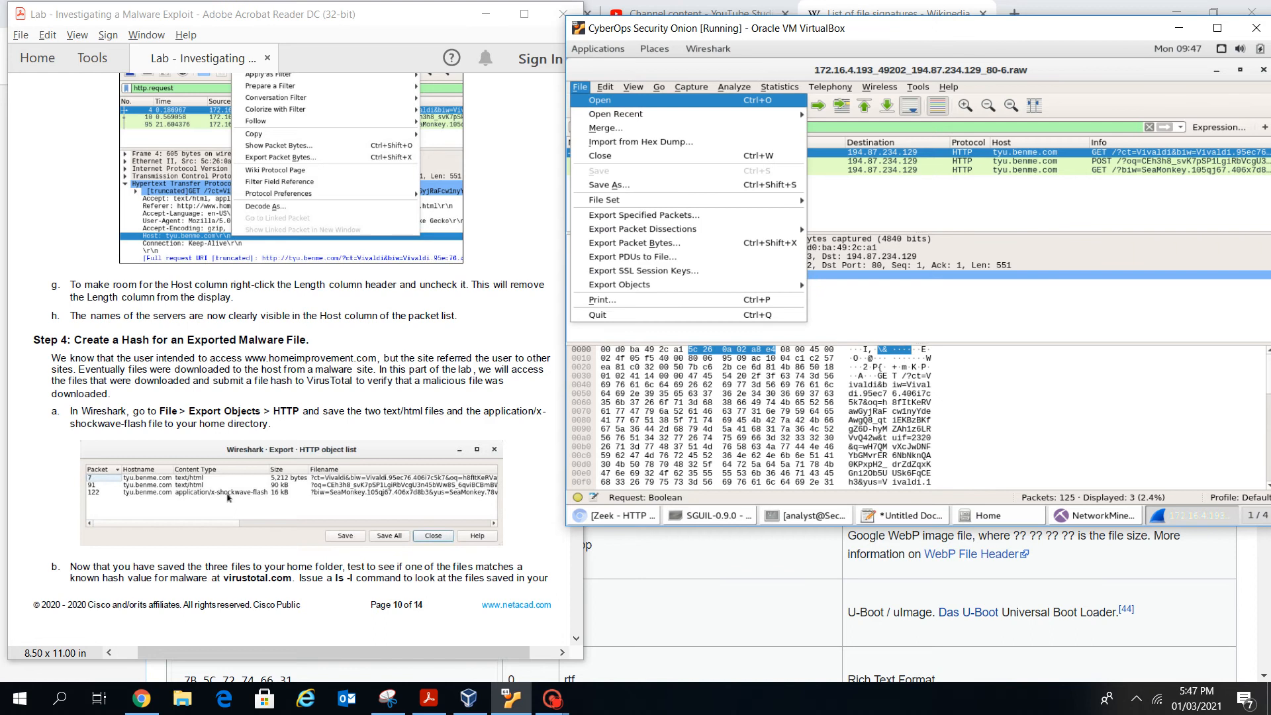
{"action": "mouse_move", "coordinate": [662, 285]}
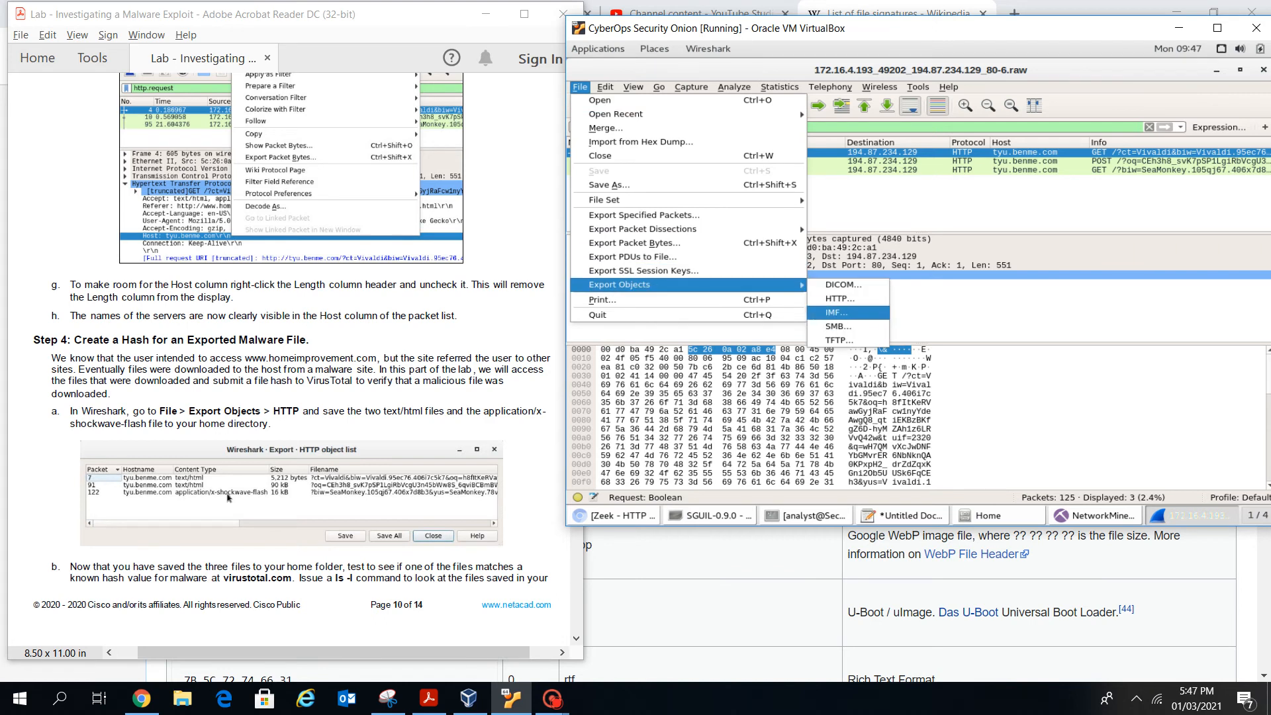
{"action": "left_click", "coordinate": [840, 298]}
{"action": "left_click", "coordinate": [845, 133]}
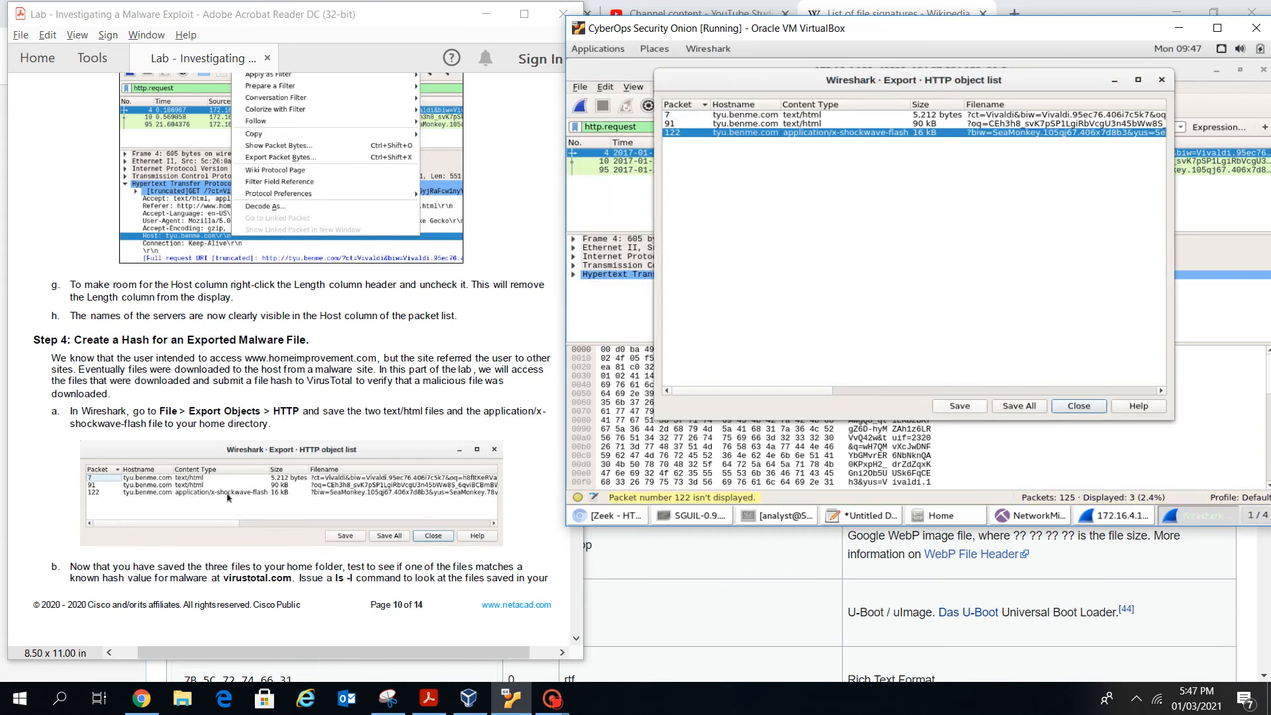
{"action": "left_click", "coordinate": [959, 406]}
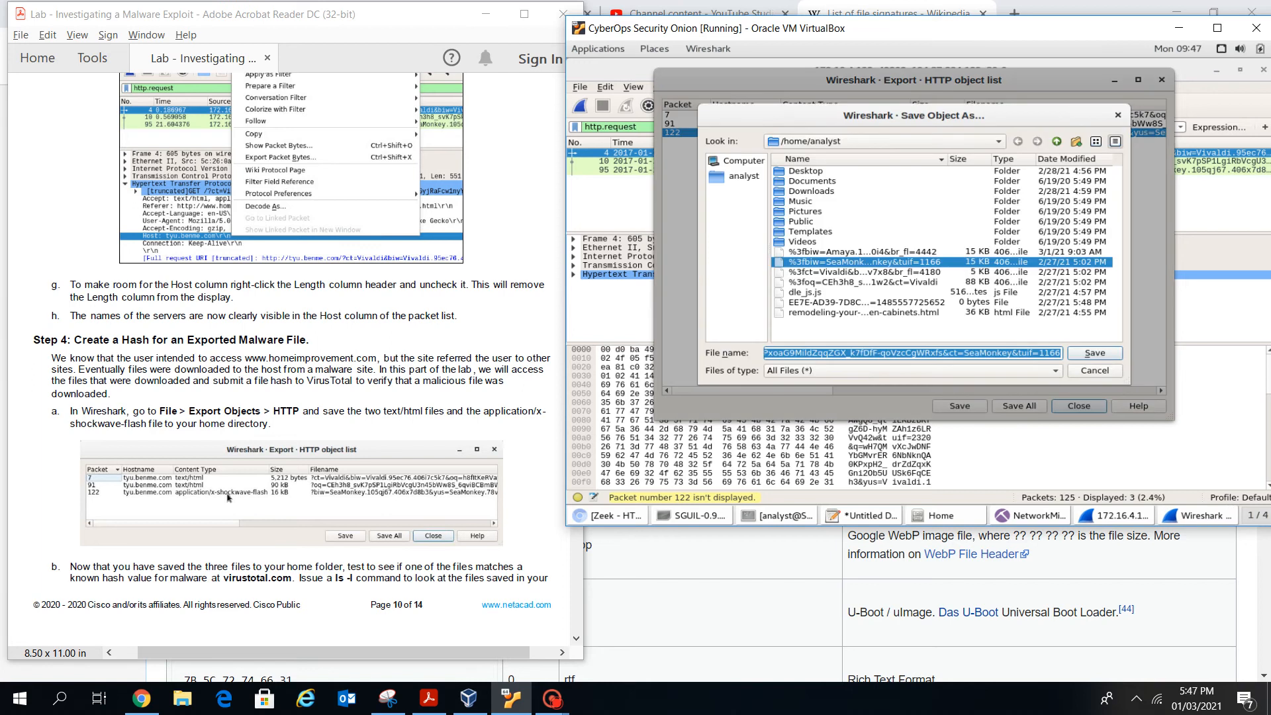
{"action": "left_click", "coordinate": [1095, 371]}
{"action": "left_click", "coordinate": [1079, 406]}
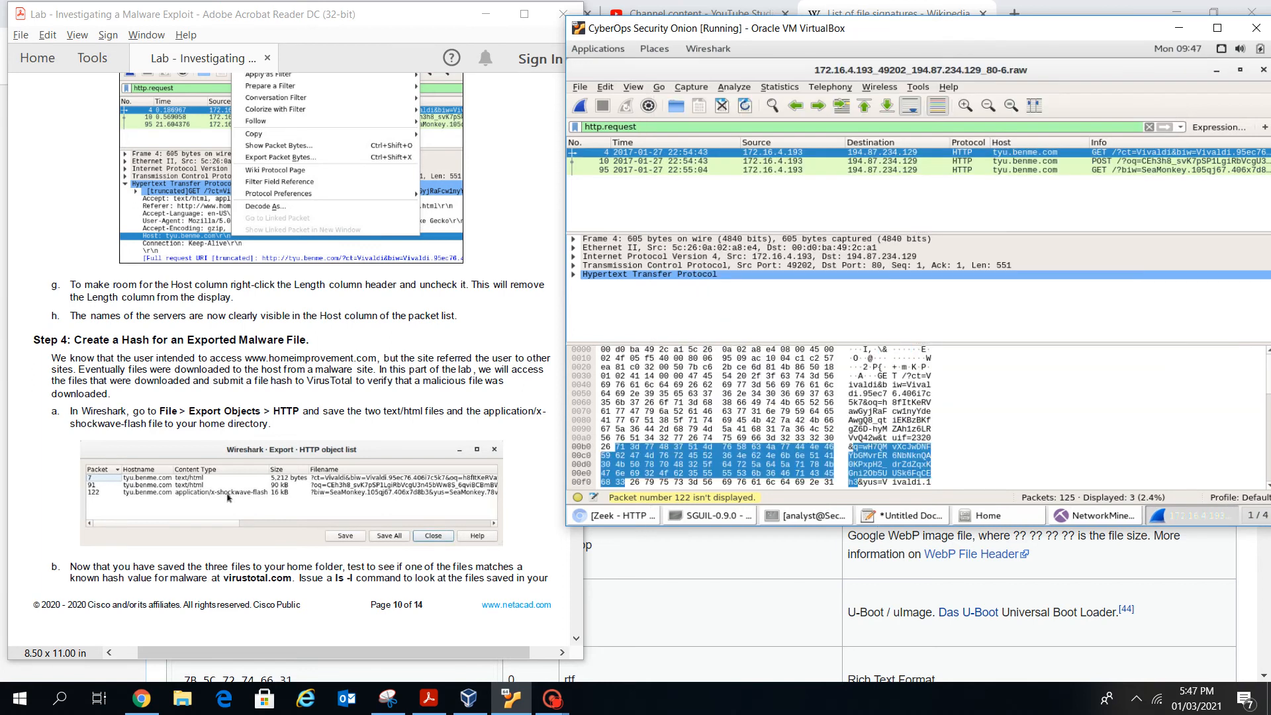
Step: Minimize the alert 5.25 capture and Sguil, dismissing the raw file notice, and close NetworkMiner
{"action": "scroll", "coordinate": [227, 498], "scroll_direction": "down", "scroll_amount": 2}
{"action": "scroll", "coordinate": [228, 498], "scroll_direction": "up", "scroll_amount": 2}
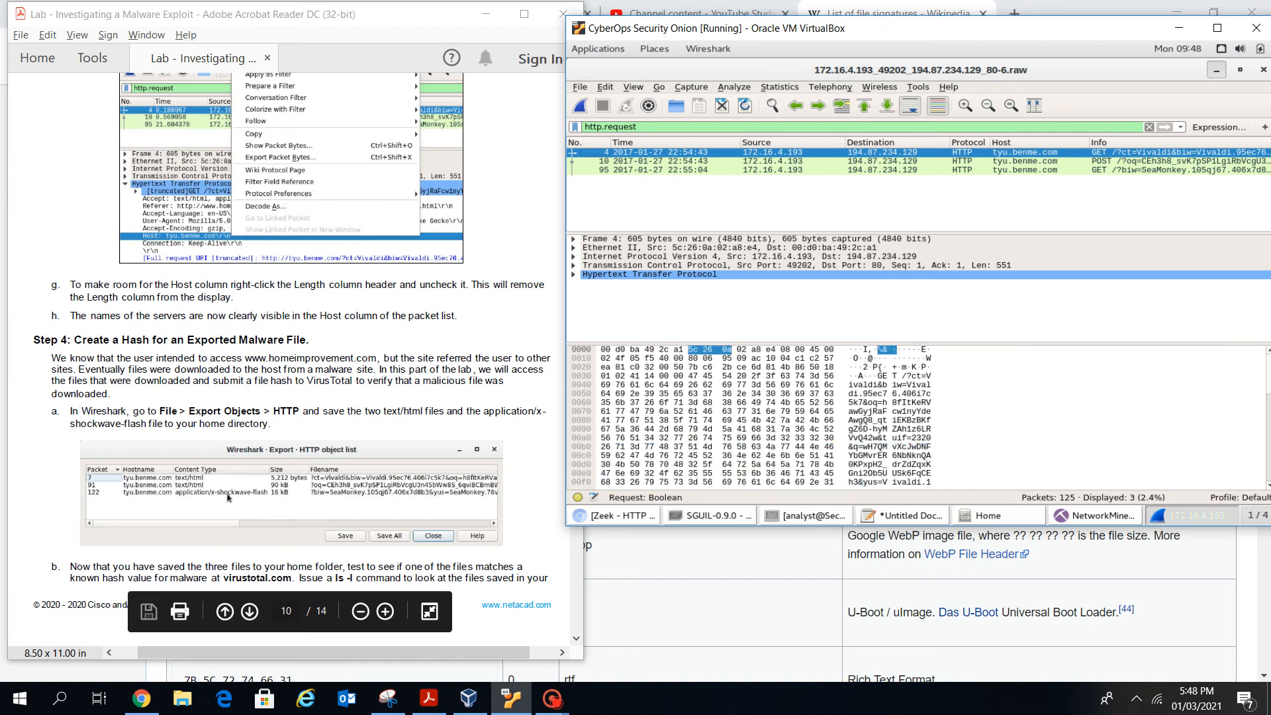
{"action": "left_click", "coordinate": [1216, 69]}
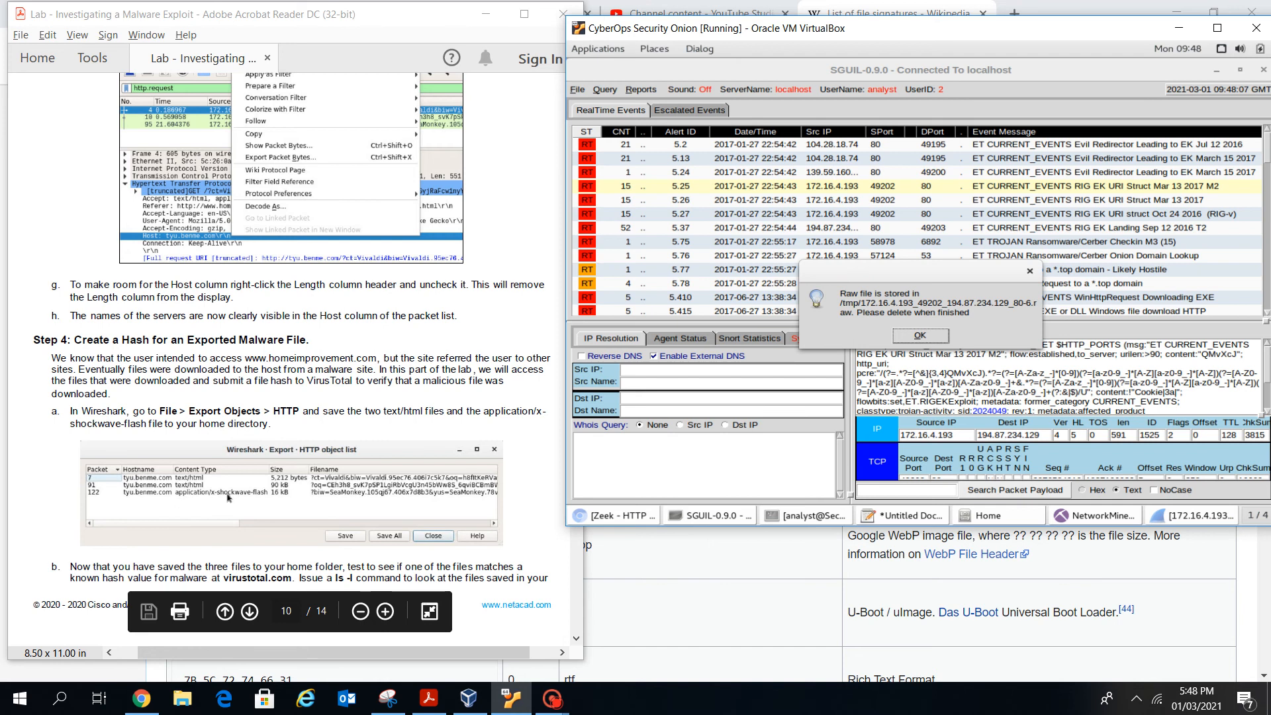
{"action": "left_click", "coordinate": [920, 336]}
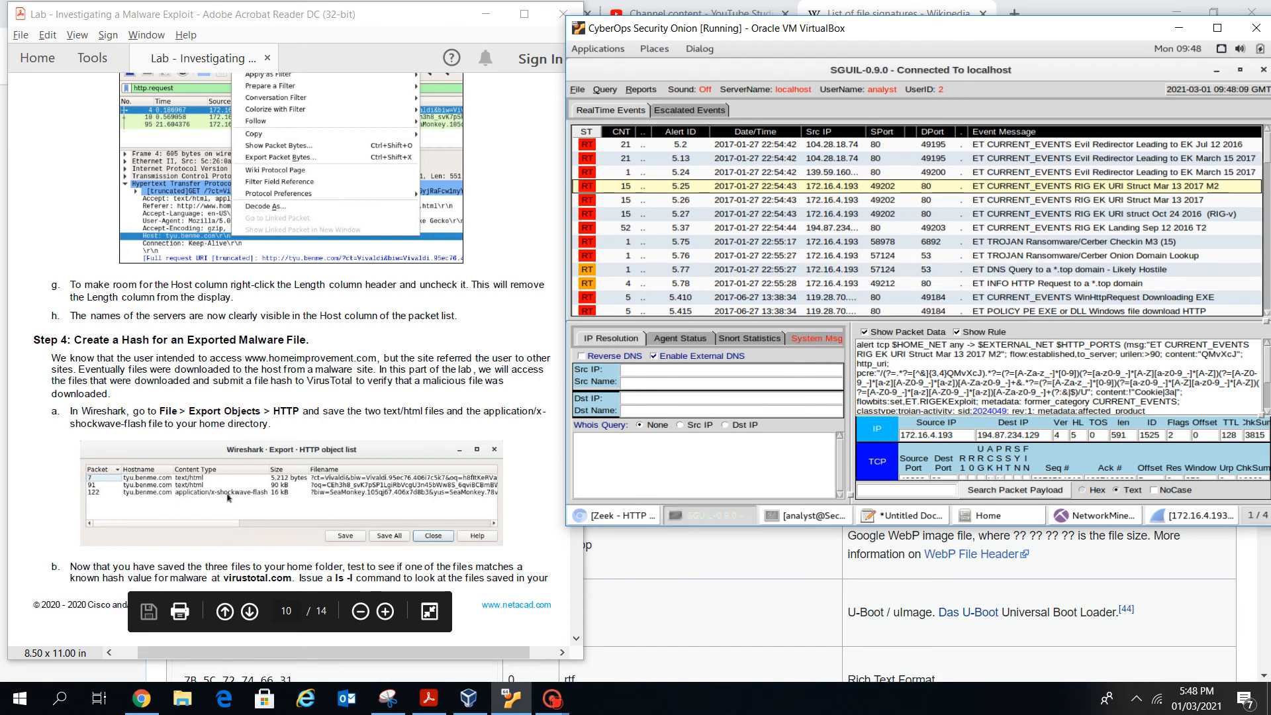
{"action": "left_click", "coordinate": [1216, 70]}
{"action": "left_click", "coordinate": [1127, 69]}
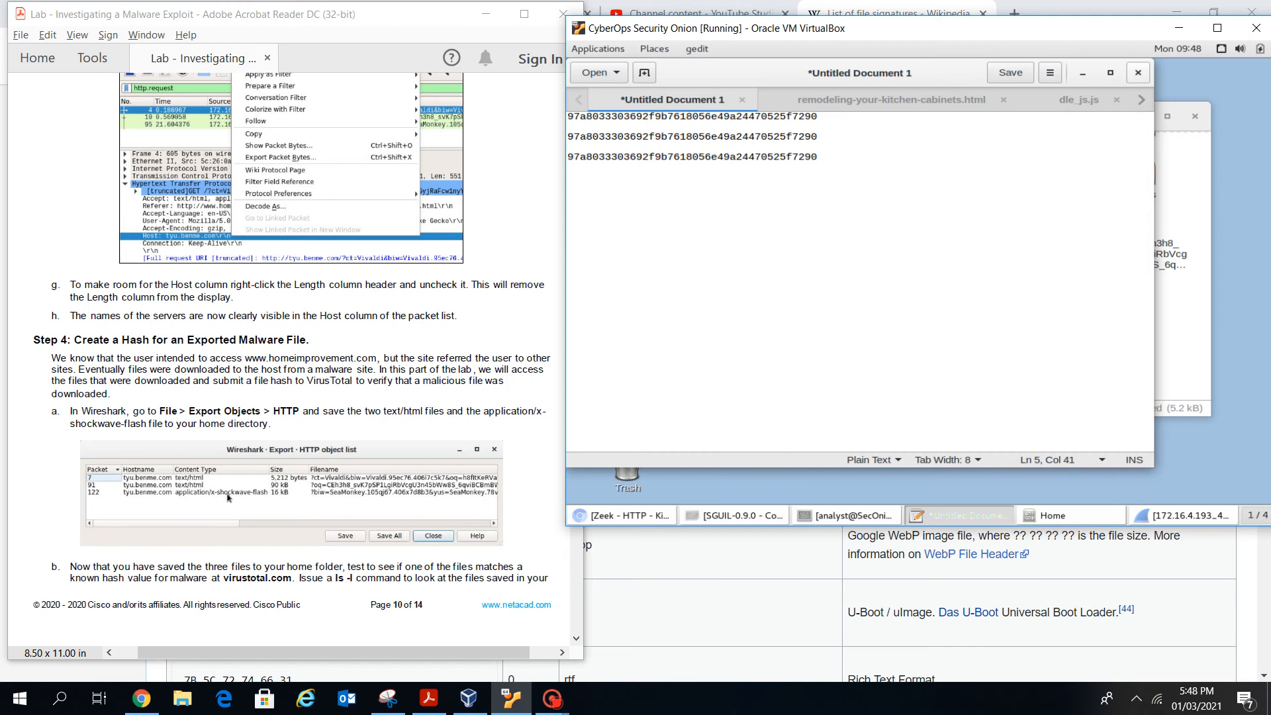
Step: Close the gedit window without saving Untitled Document 1, and close the Home folder window
{"action": "left_click", "coordinate": [1138, 73]}
{"action": "left_click", "coordinate": [860, 295]}
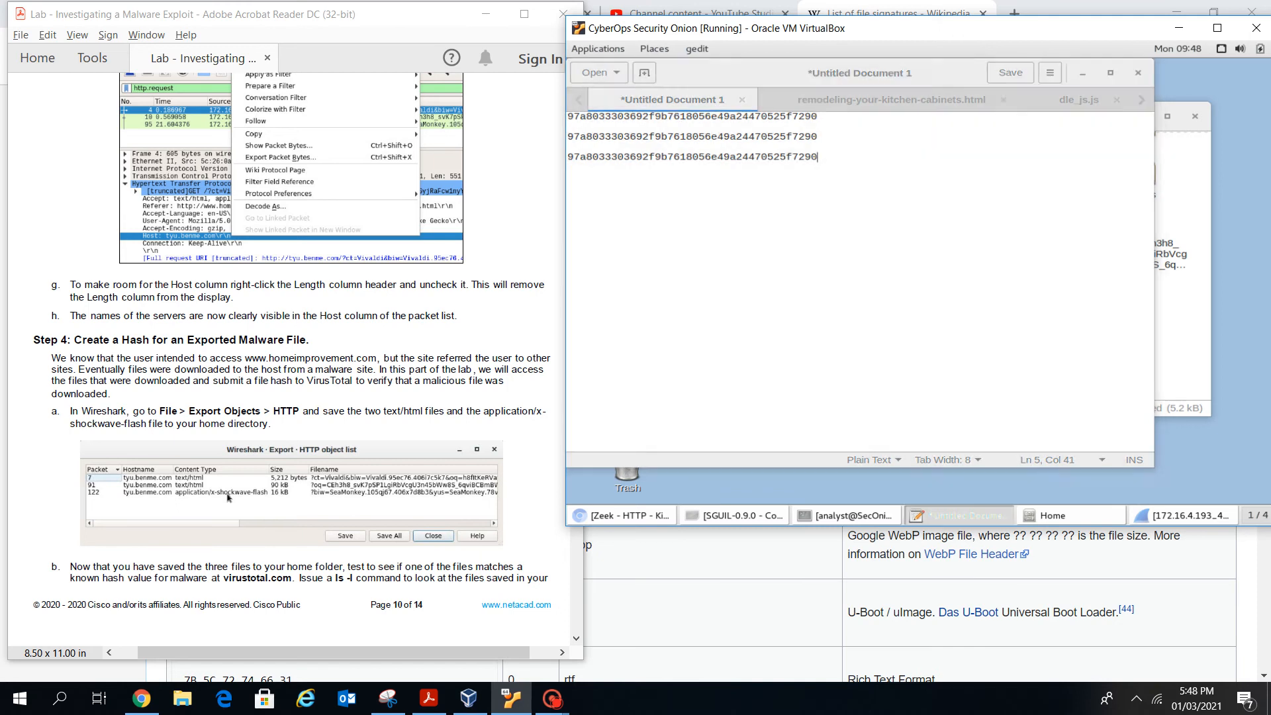
{"action": "left_click", "coordinate": [1138, 73]}
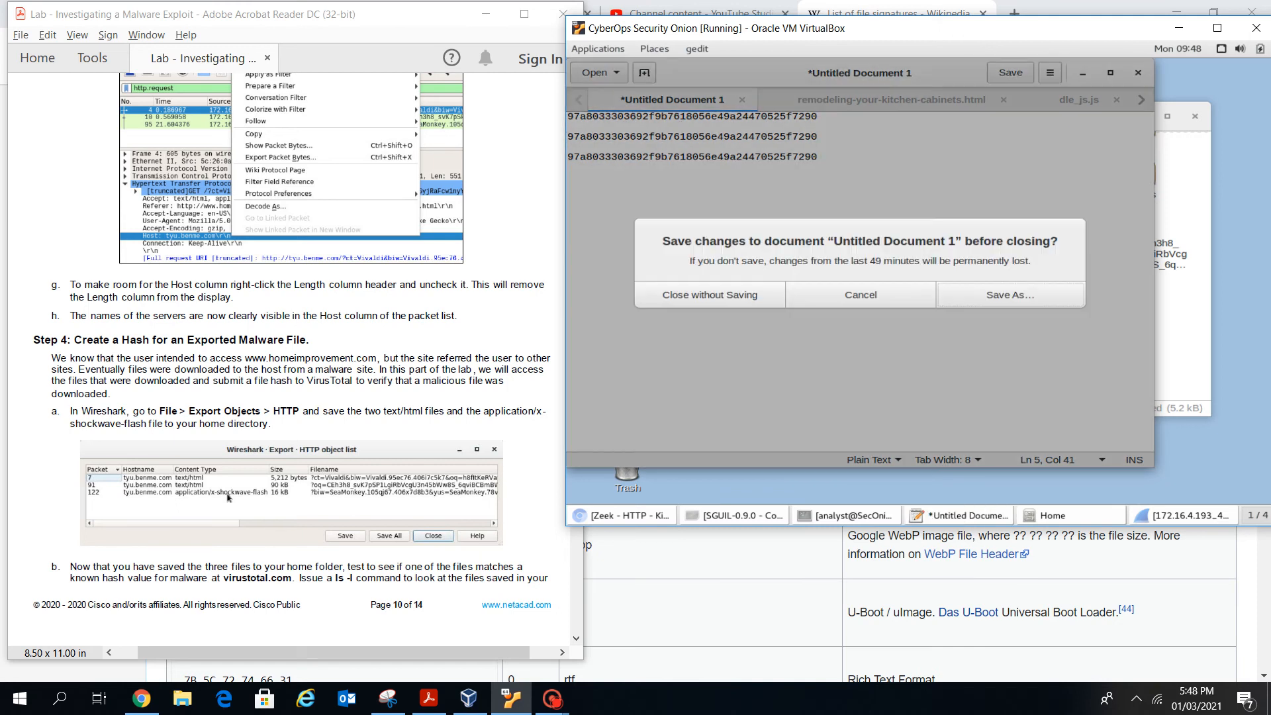
{"action": "left_click", "coordinate": [710, 295]}
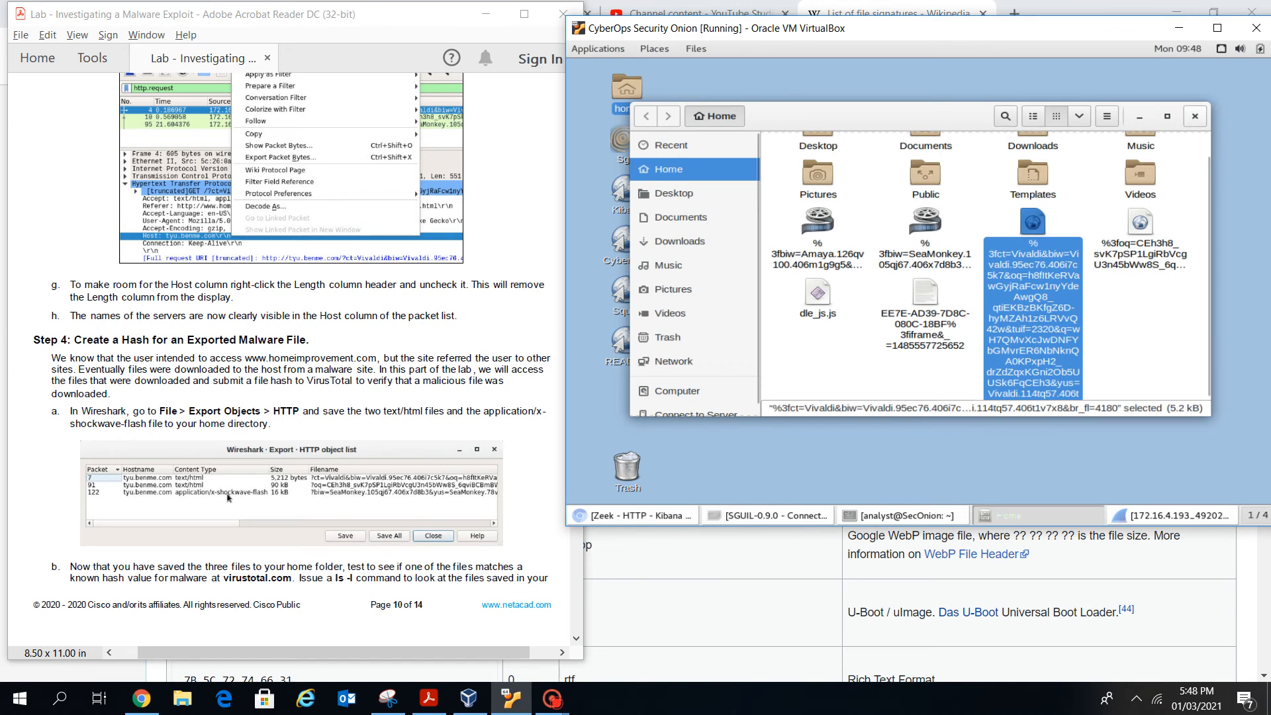
{"action": "left_click", "coordinate": [1195, 116]}
Step: Open a new terminal from the desktop and inspect the home directory with ls, pwd and ls -l
{"action": "right_click", "coordinate": [797, 166]}
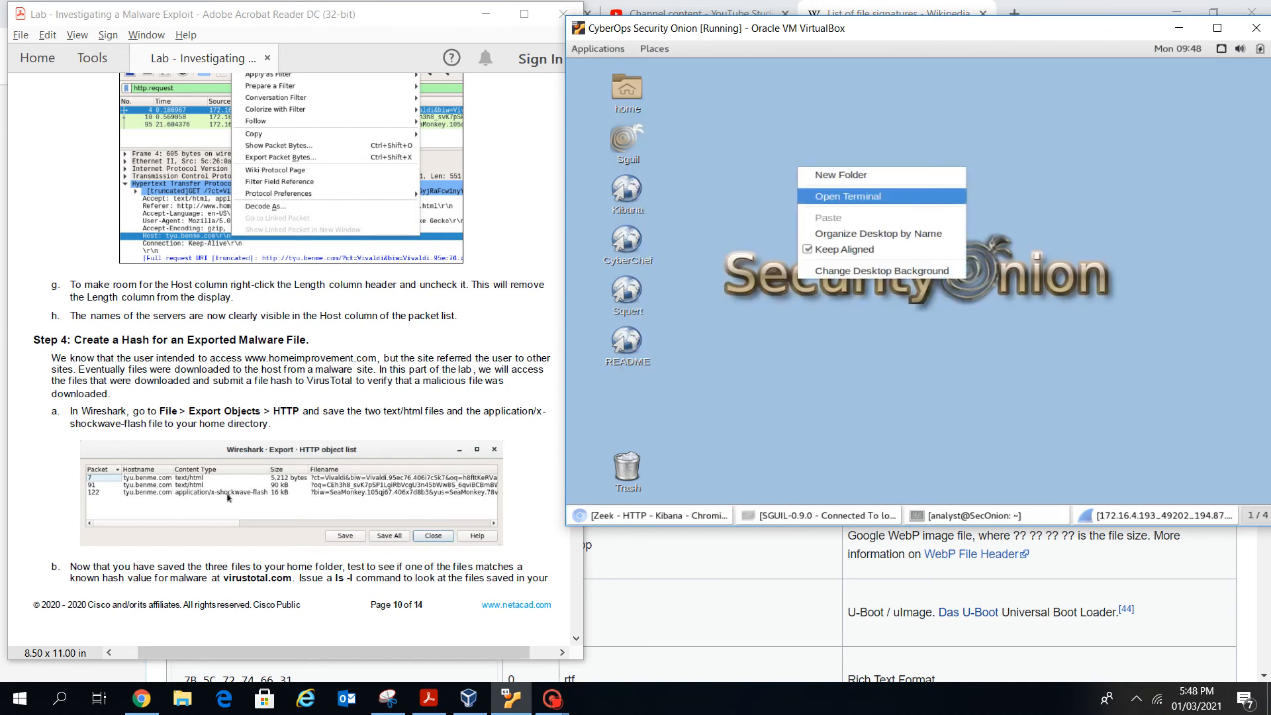
{"action": "left_click", "coordinate": [827, 194]}
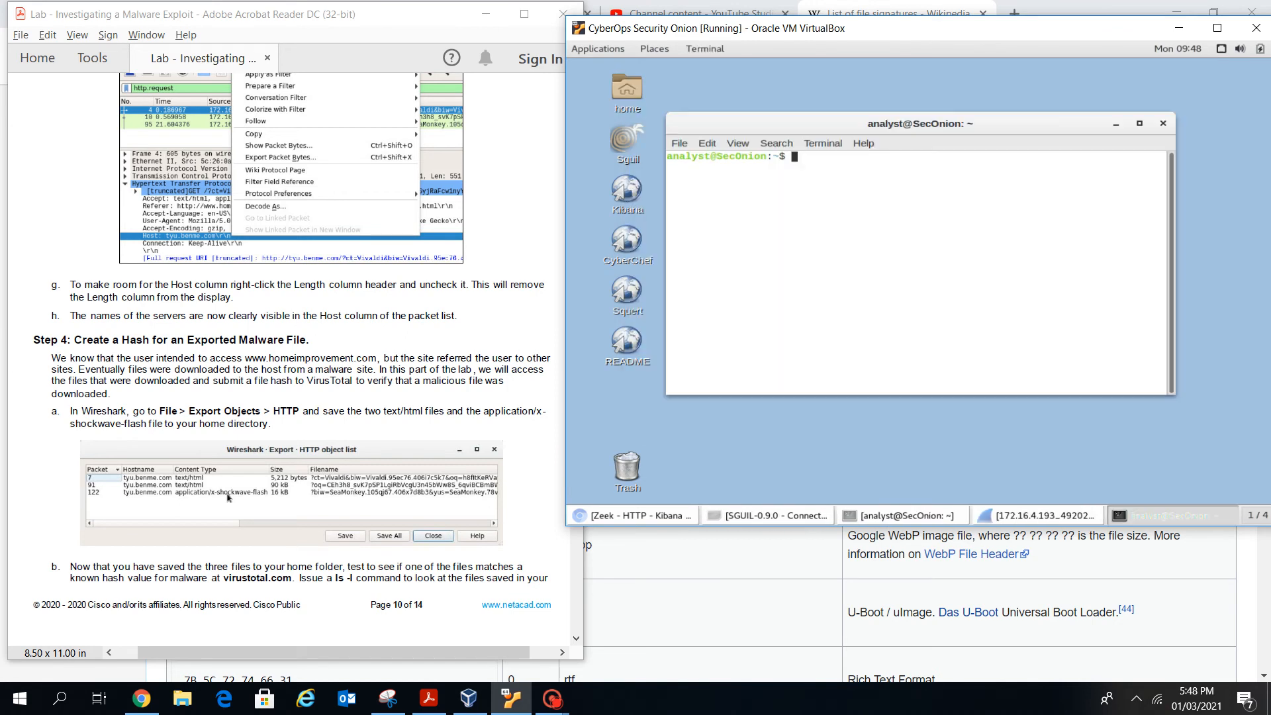
{"action": "type", "text": "ls"}
{"action": "key", "text": "Return"}
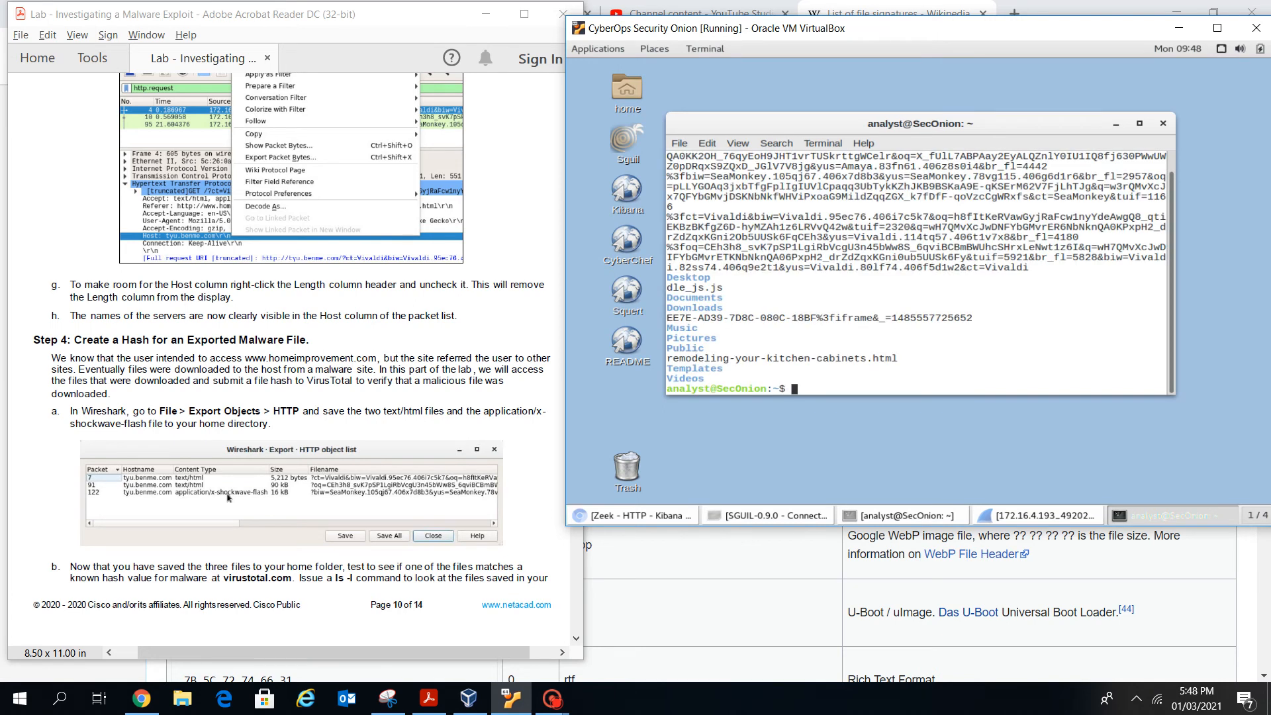
{"action": "type", "text": "pwd"}
{"action": "key", "text": "Return"}
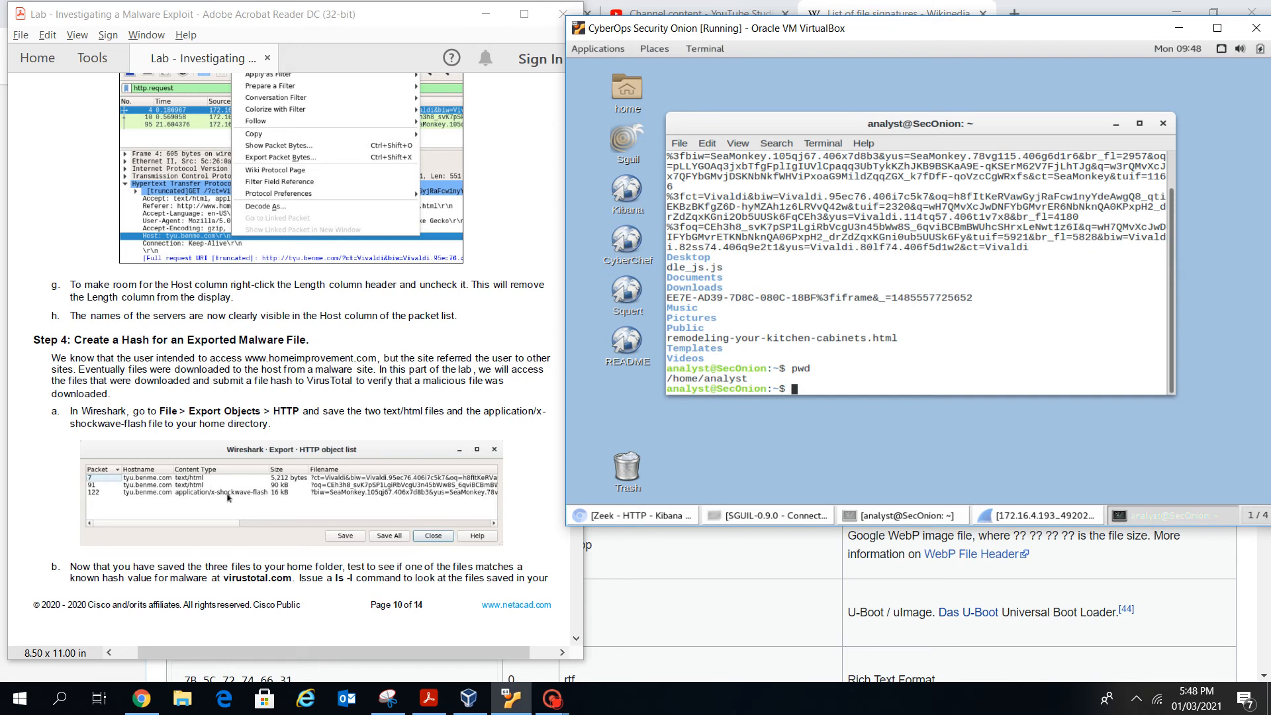
{"action": "type", "text": "ls -l"}
{"action": "key", "text": "Return"}
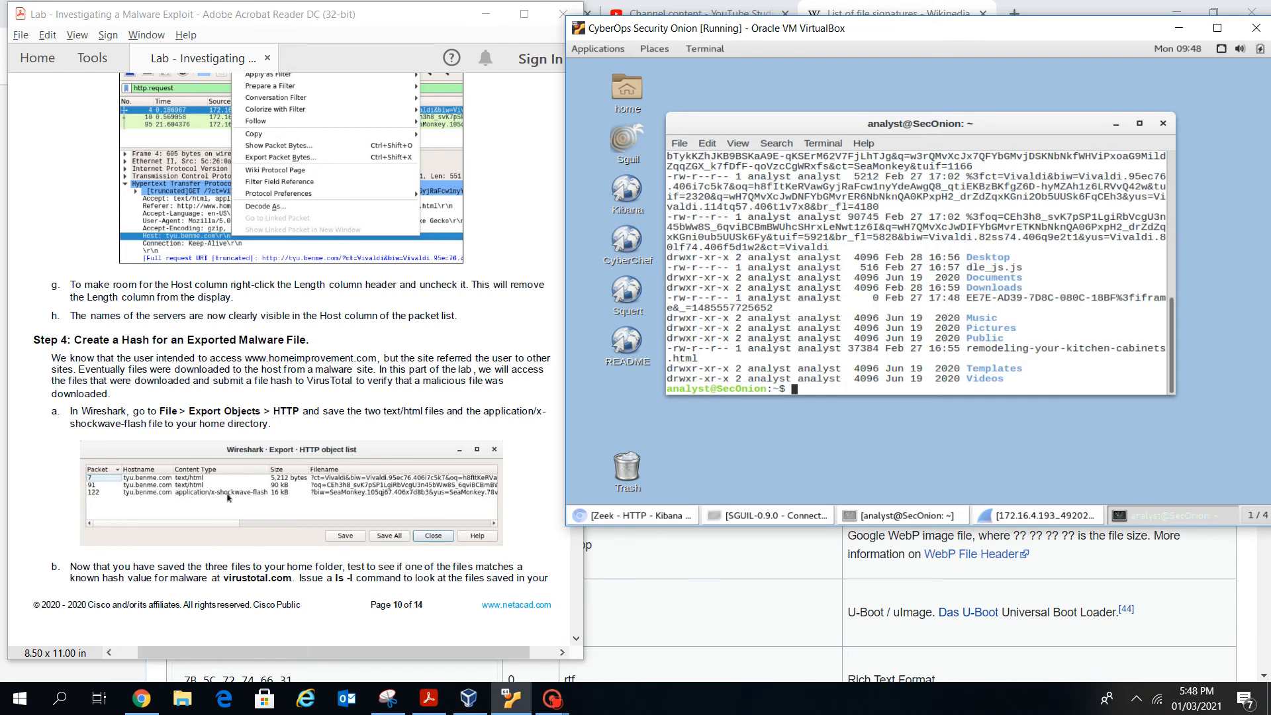
Step: Filter the home directory listing for the flash file with ls -l | grep -i seamonkey
{"action": "scroll", "coordinate": [229, 498], "scroll_direction": "down", "scroll_amount": 8}
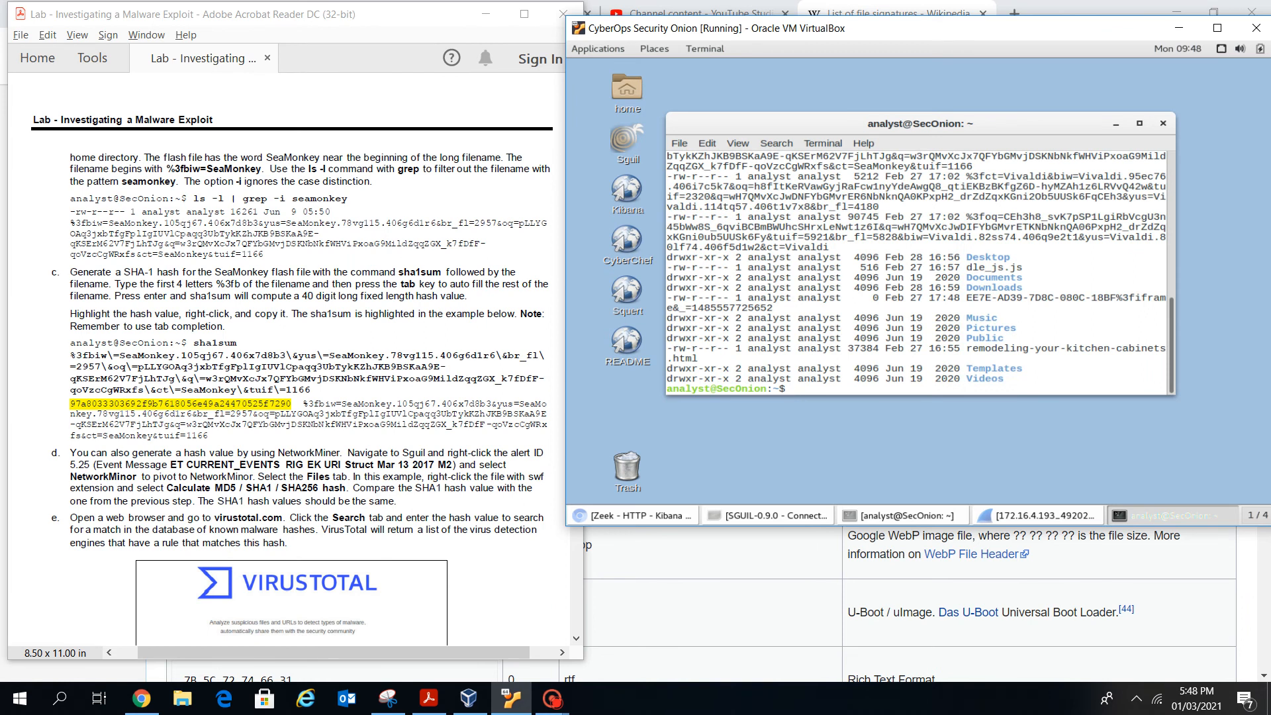
{"action": "type", "text": "sha1sum %3fb"}
{"action": "key", "text": "Tab"}
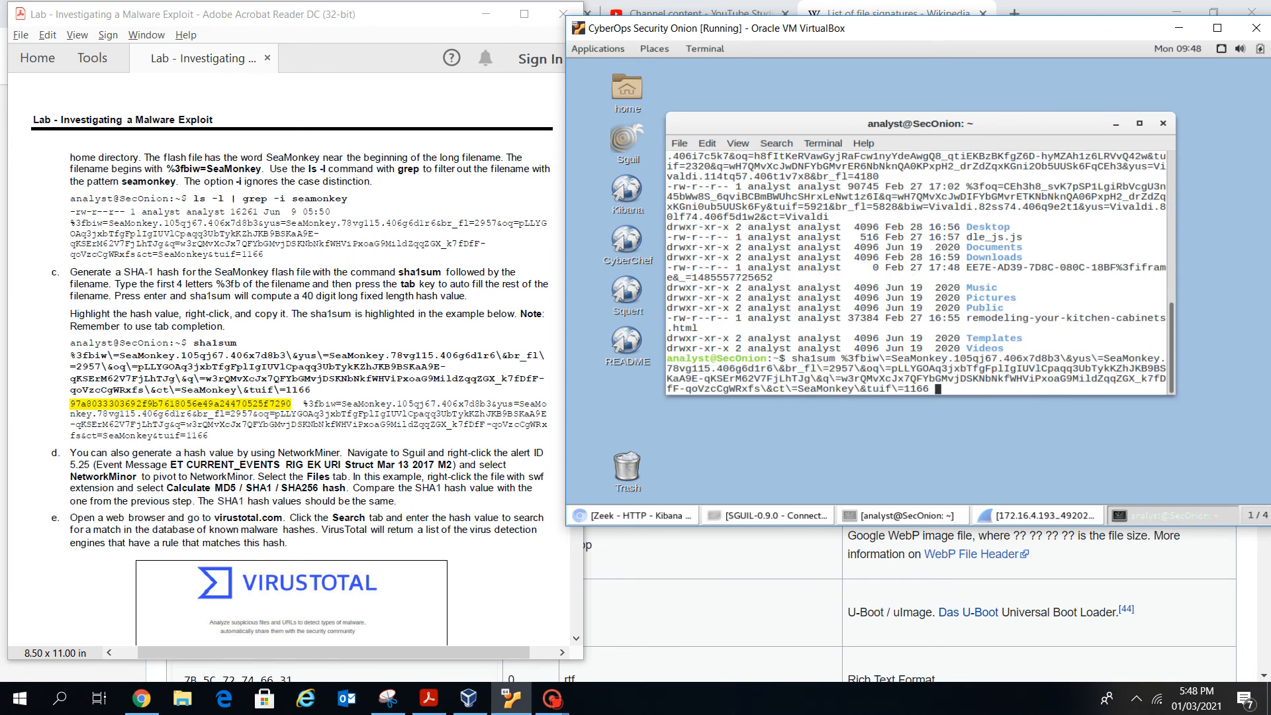
{"action": "key", "text": "Up"}
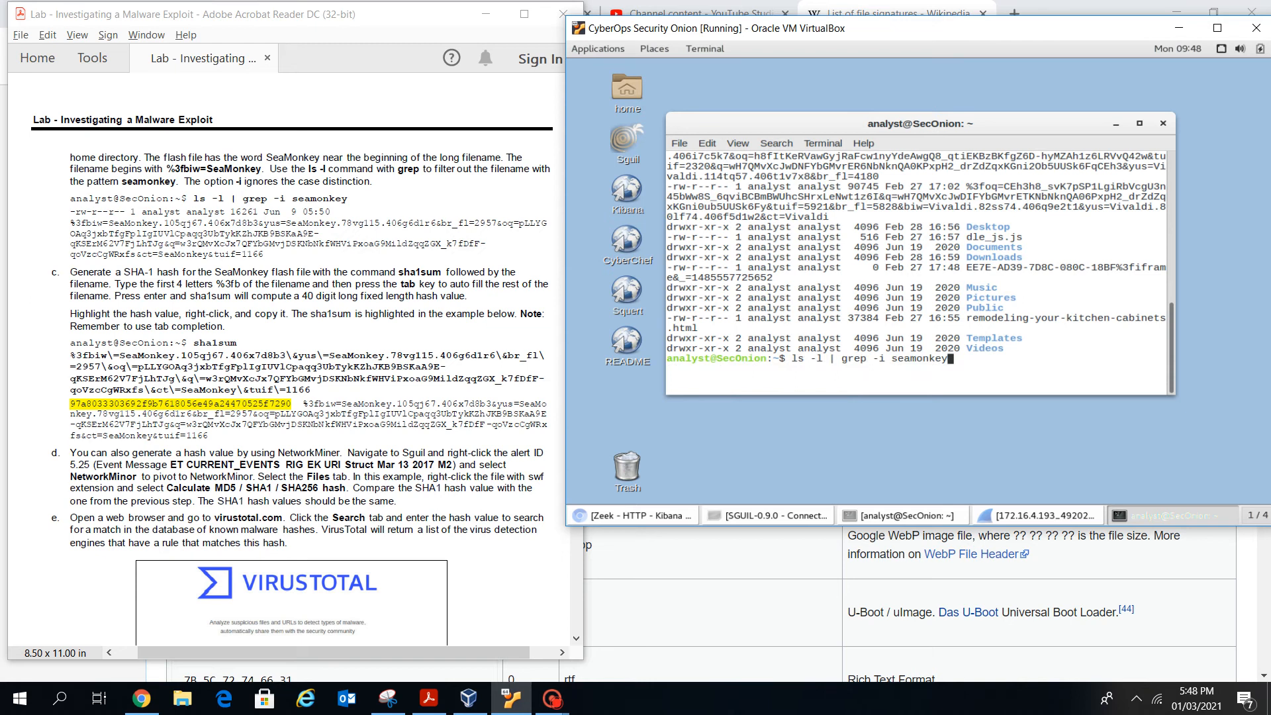
{"action": "key", "text": "Return"}
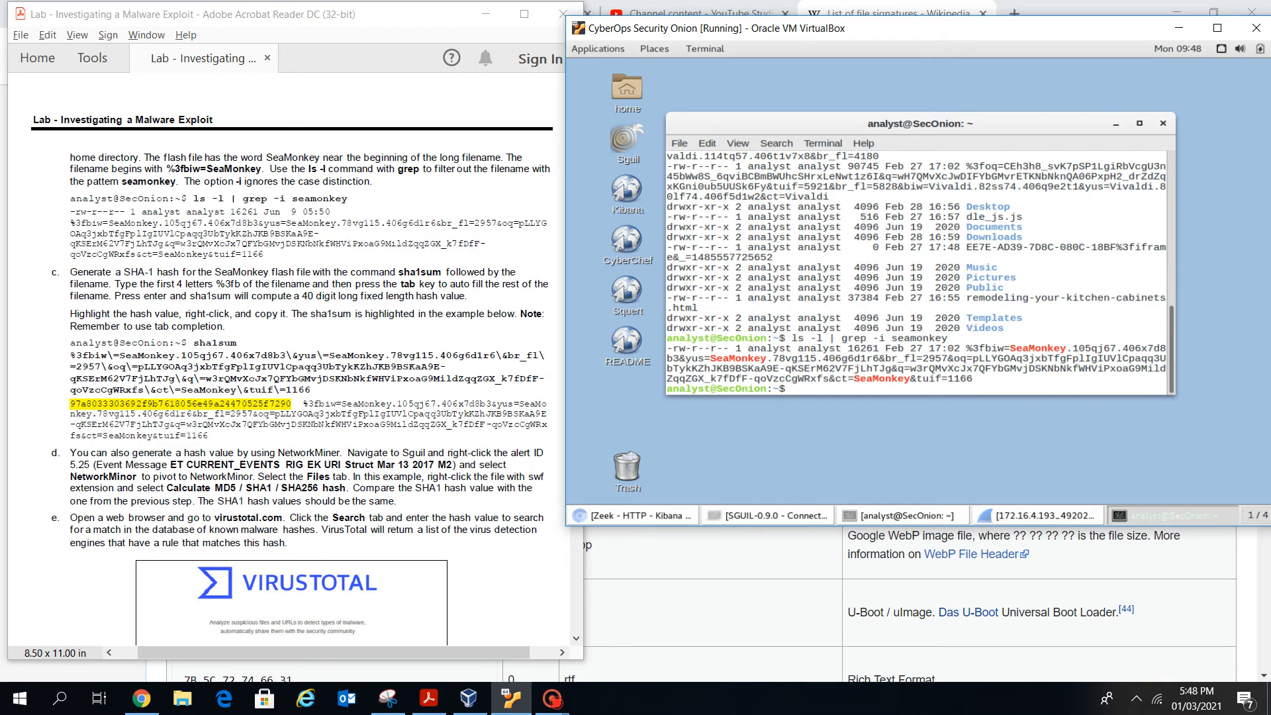
Step: Generate the SHA-1 hash of the %3fbiw=SeaMonkey file with sha1sum and copy the hash value from the output
{"action": "type", "text": "sha1sum %3fb"}
{"action": "key", "text": "Tab"}
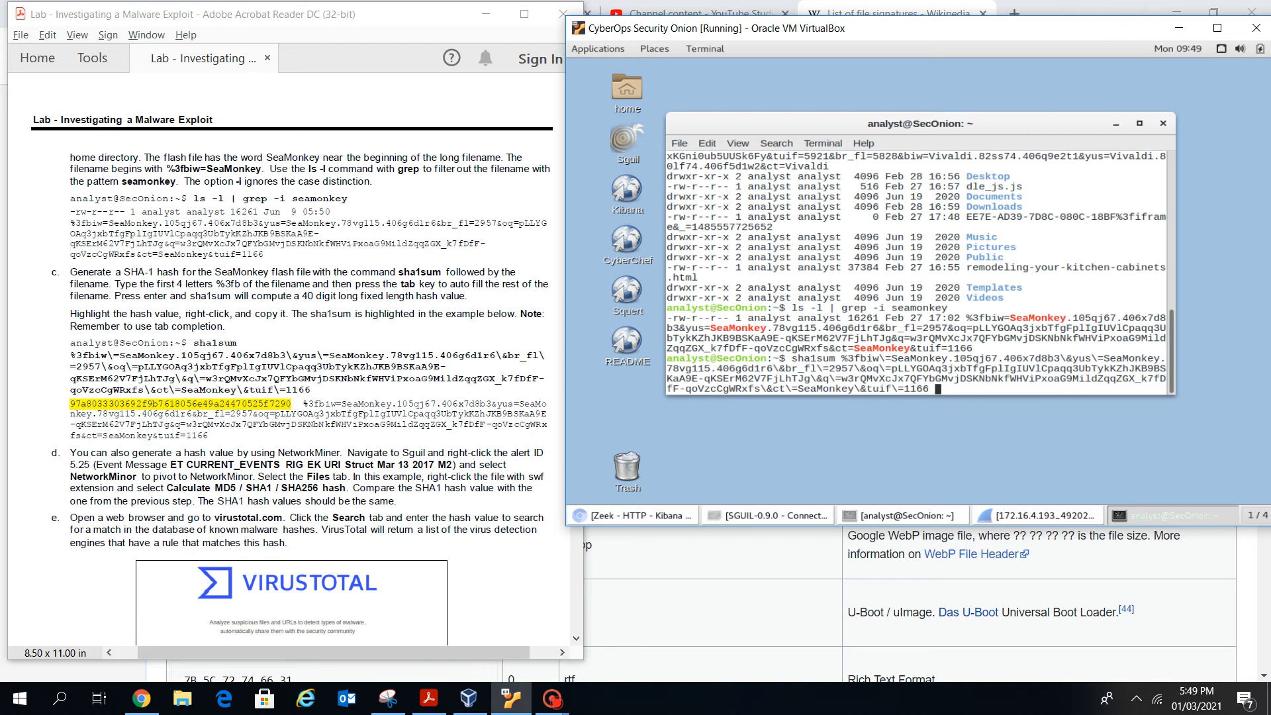
{"action": "key", "text": "Return"}
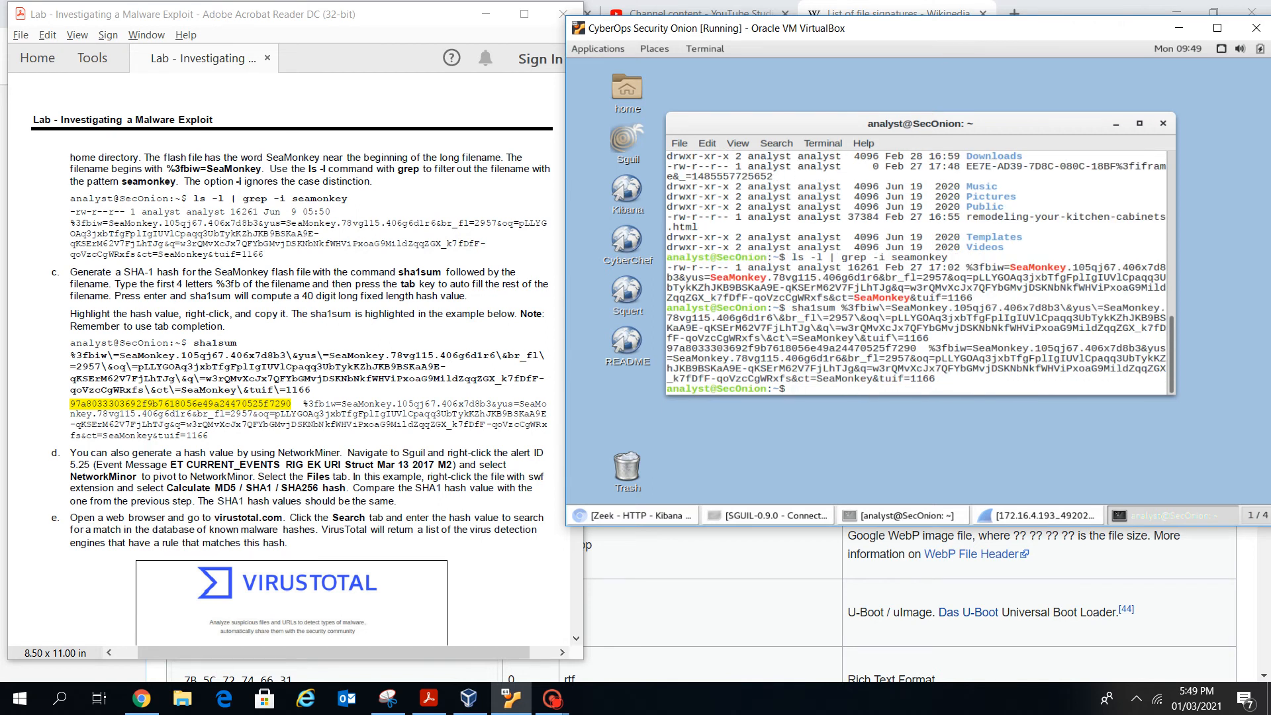
{"action": "left_click_drag", "start_coordinate": [924, 349], "coordinate": [666, 348]}
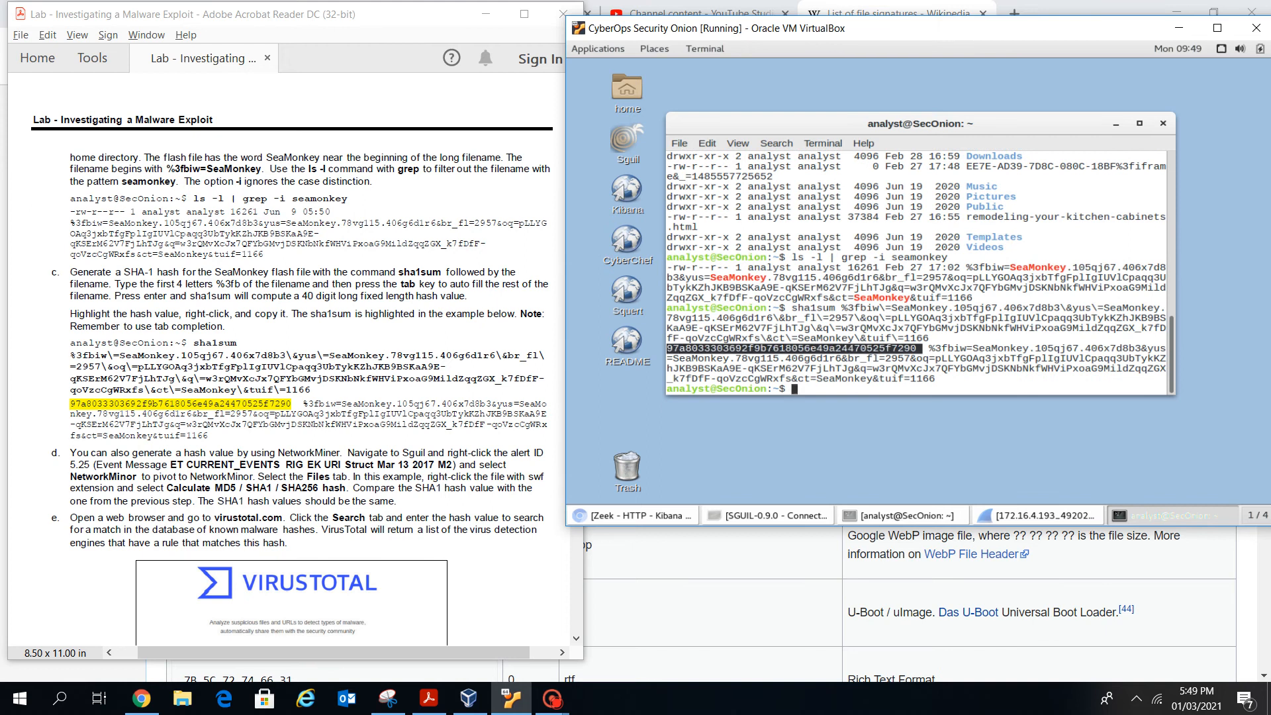
{"action": "left_click_drag", "start_coordinate": [923, 349], "coordinate": [666, 349]}
{"action": "key", "text": "ctrl+c"}
{"action": "right_click", "coordinate": [799, 341]}
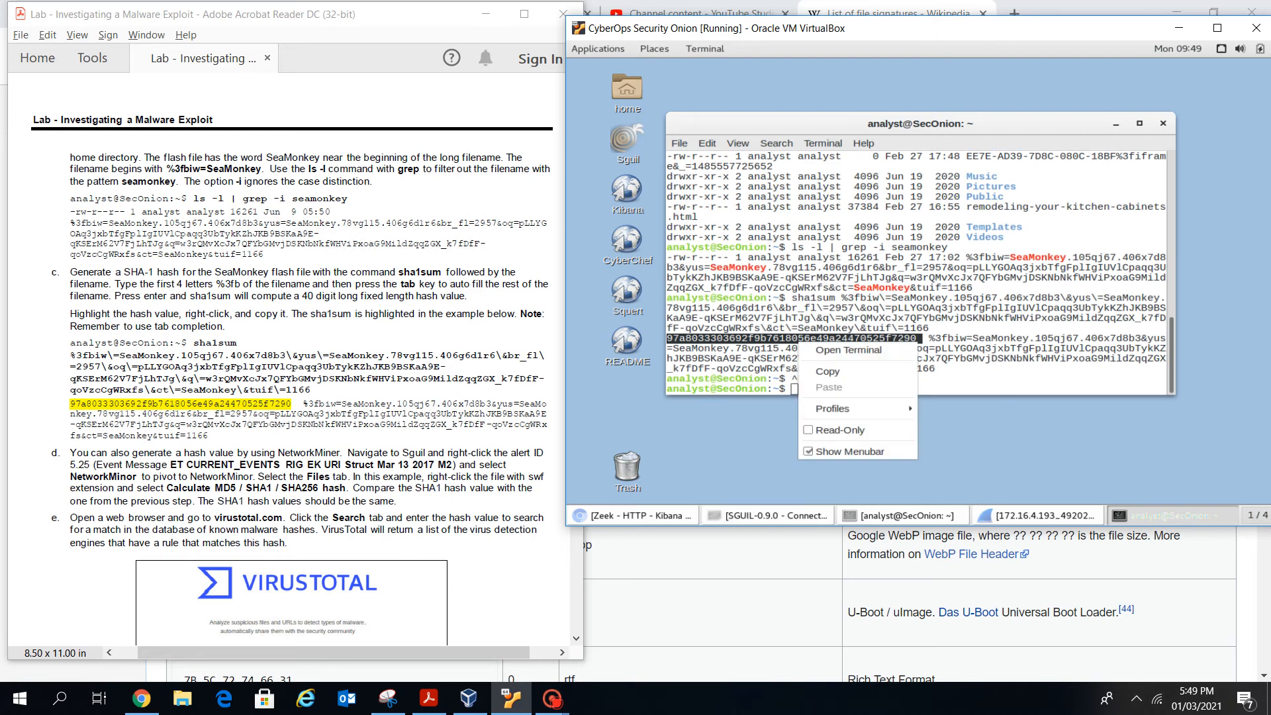
{"action": "left_click", "coordinate": [827, 371]}
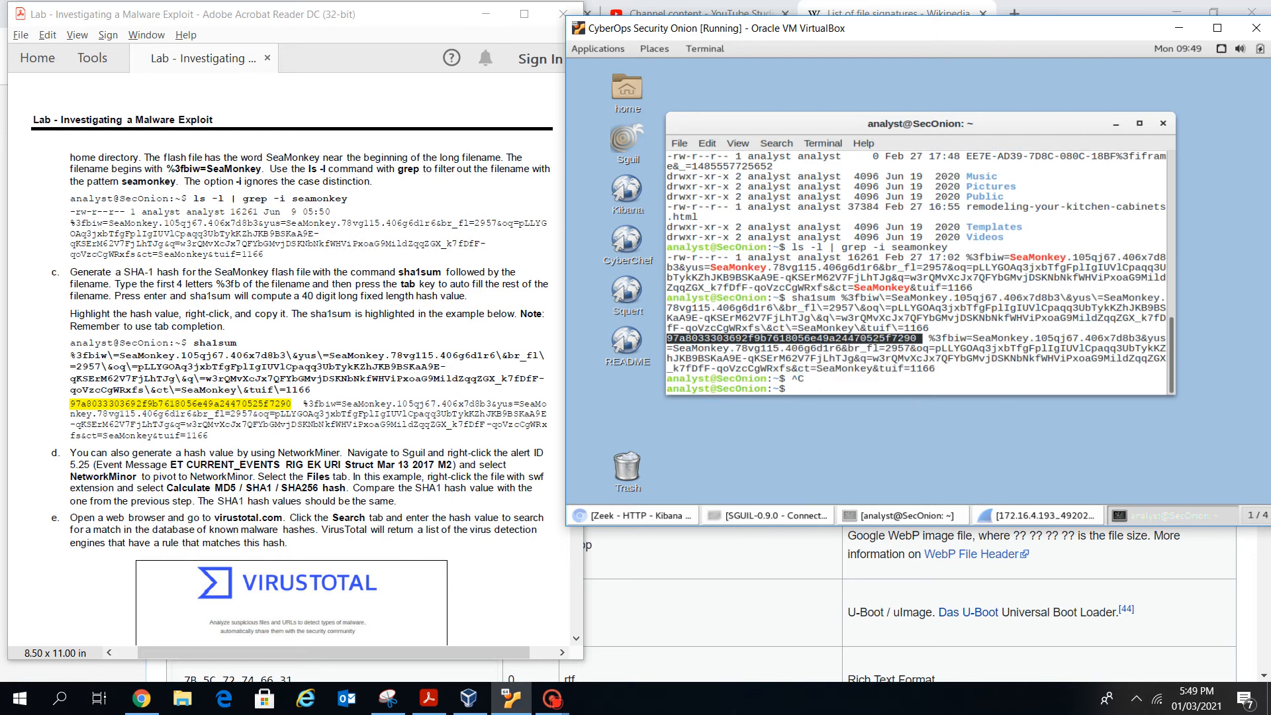
Step: Paste the copied SHA-1 hash into a new gedit document and minimize the editor
{"action": "left_click", "coordinate": [873, 447]}
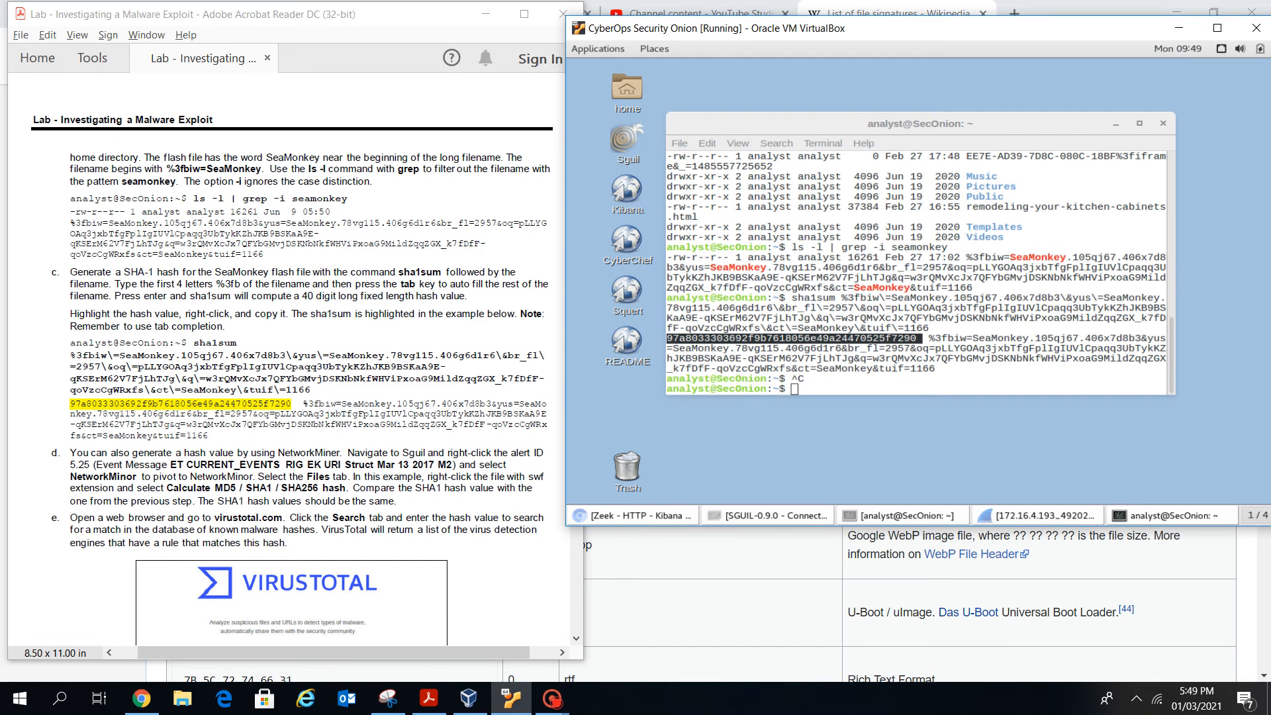
{"action": "left_click", "coordinate": [598, 48]}
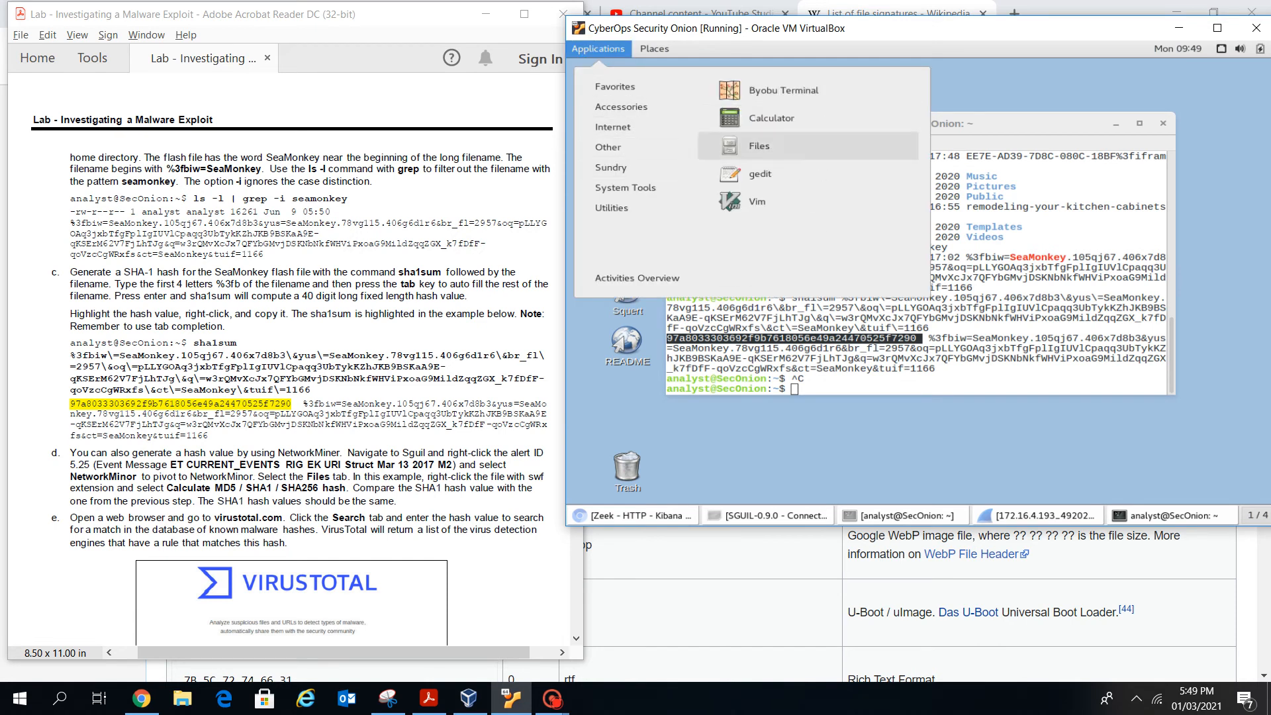
{"action": "left_click", "coordinate": [762, 173]}
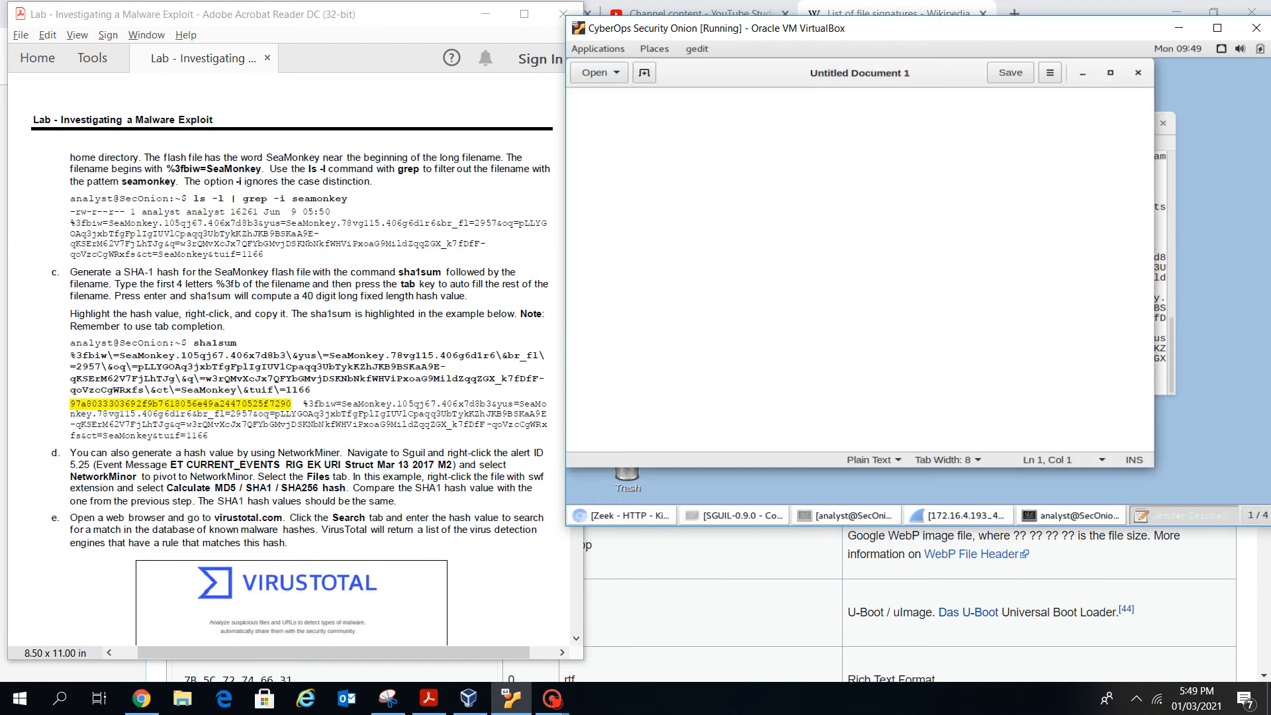
{"action": "key", "text": "ctrl+v"}
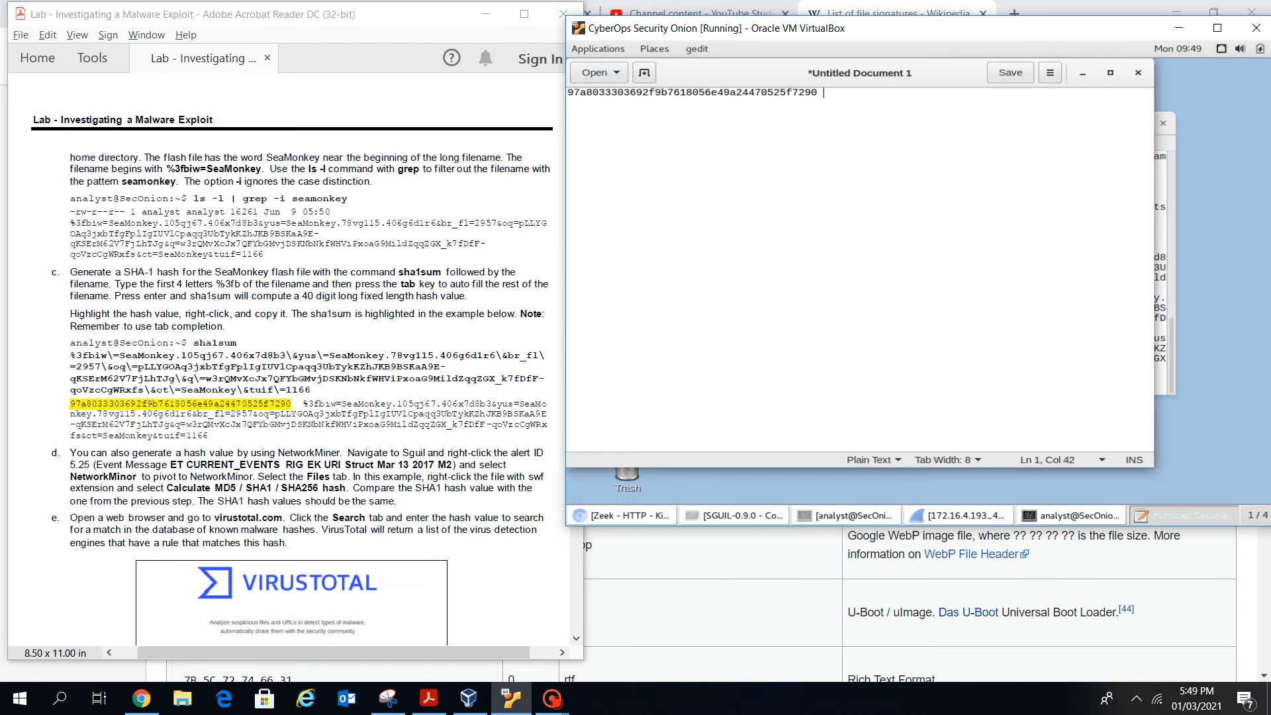
{"action": "left_click", "coordinate": [1083, 73]}
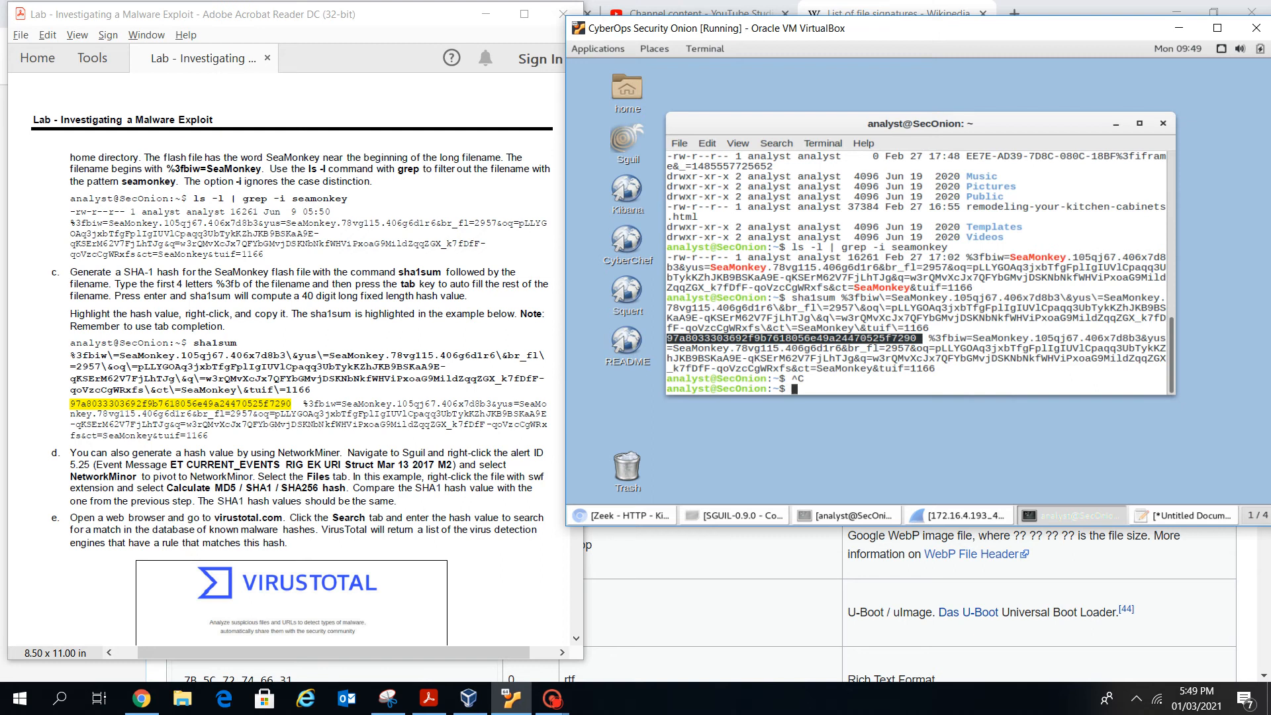
Step: Switch to Sguil, pivot alert ID 5.25 (RIG EK URI Struct Mar 13 2017 M2) to NetworkMiner and list the extracted files
{"action": "scroll", "coordinate": [292, 371], "scroll_direction": "down", "scroll_amount": 1}
{"action": "scroll", "coordinate": [292, 371], "scroll_direction": "down", "scroll_amount": 3}
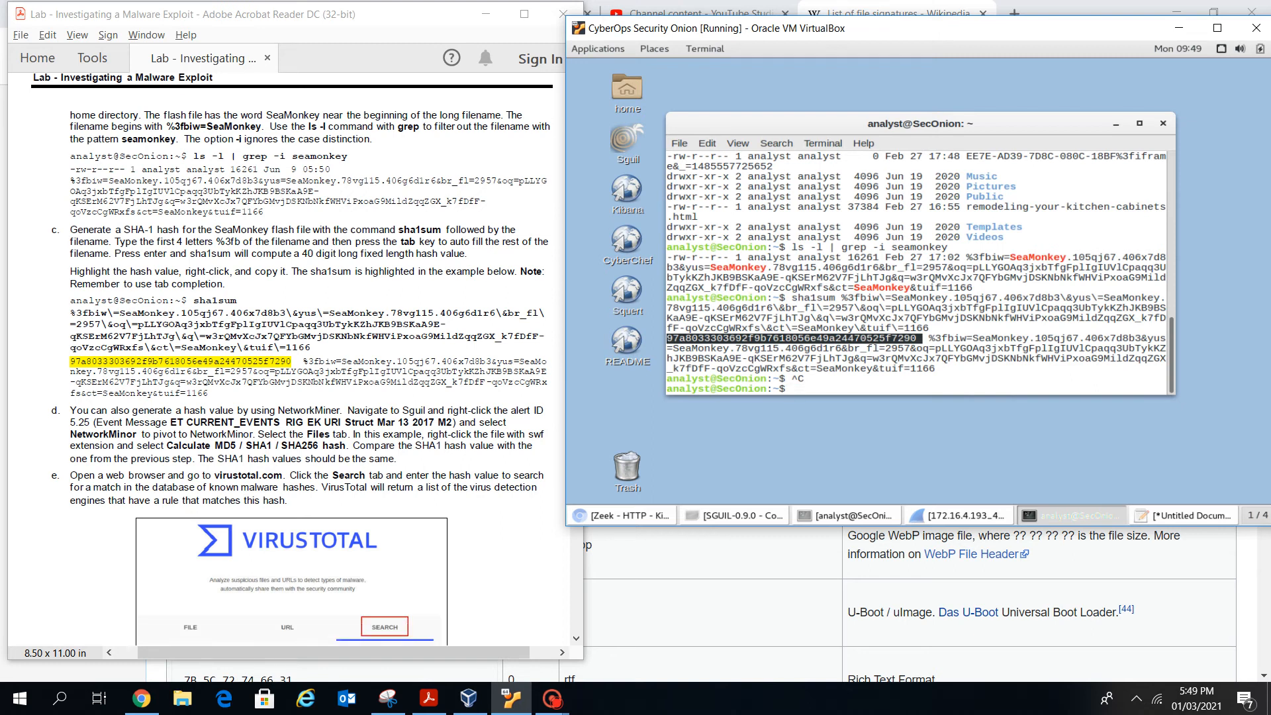
{"action": "scroll", "coordinate": [291, 370], "scroll_direction": "down", "scroll_amount": 1}
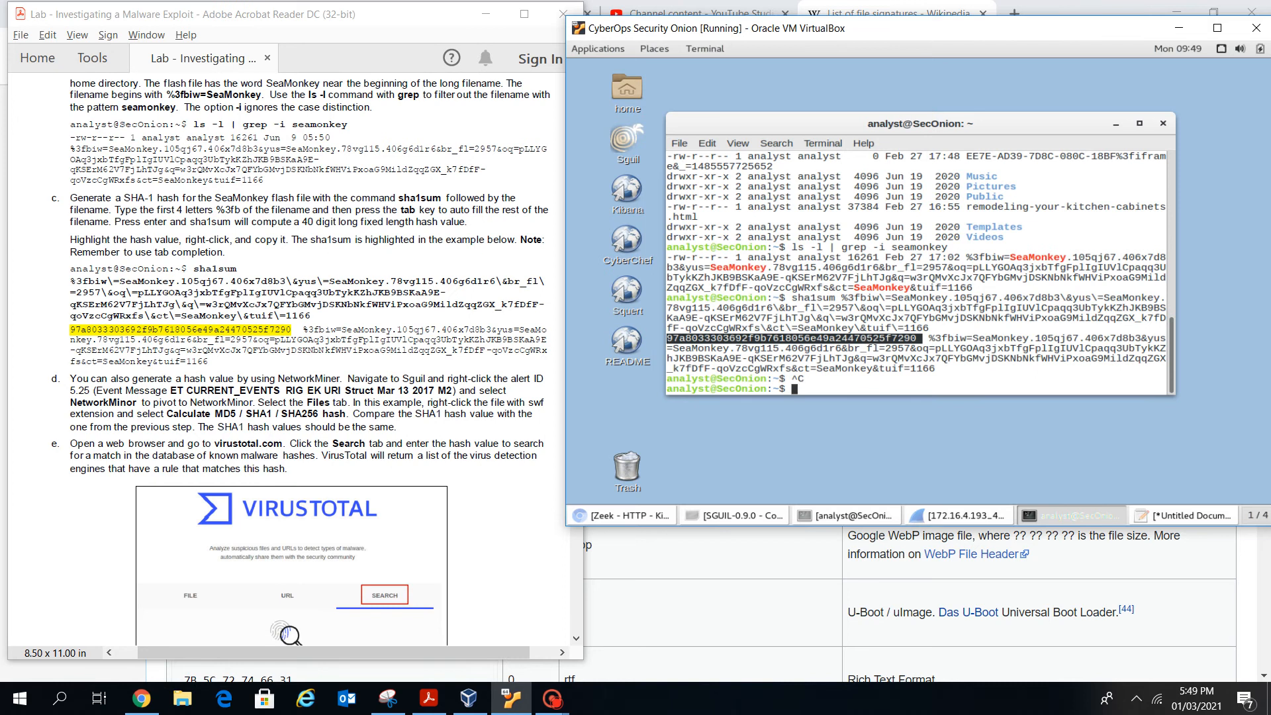
{"action": "left_click_drag", "start_coordinate": [920, 124], "coordinate": [974, 124]}
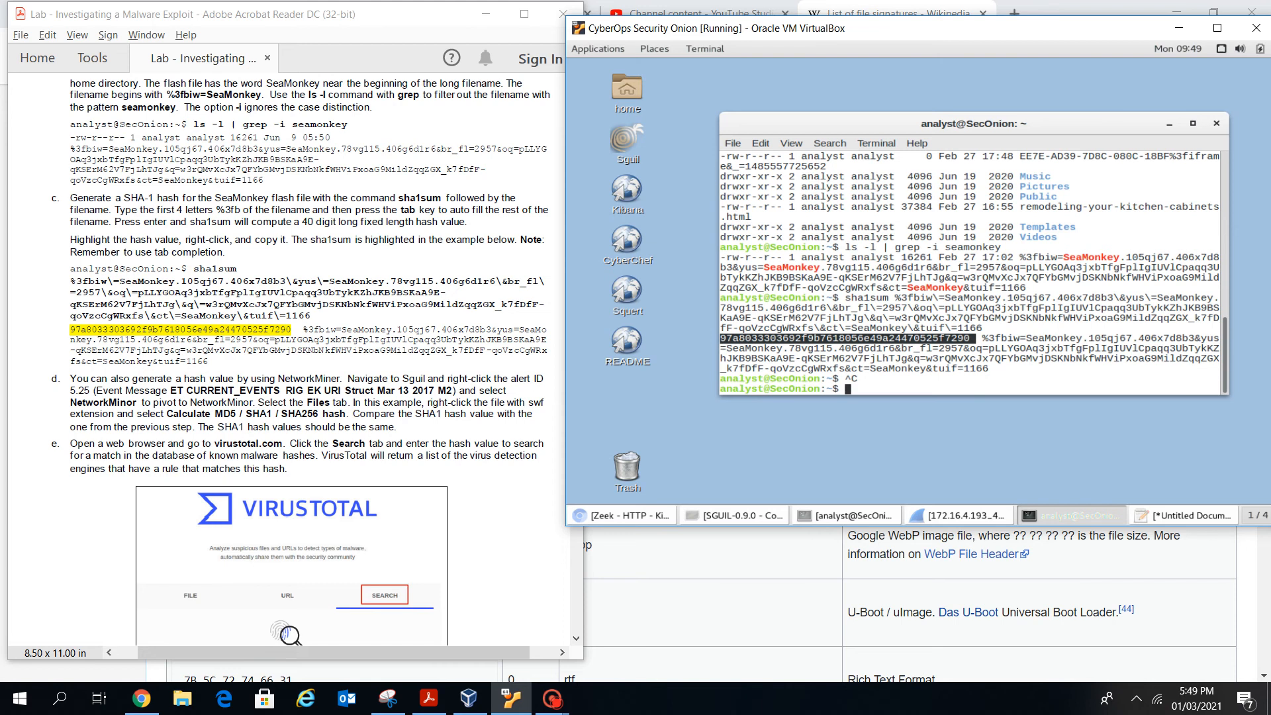
{"action": "left_click", "coordinate": [735, 515]}
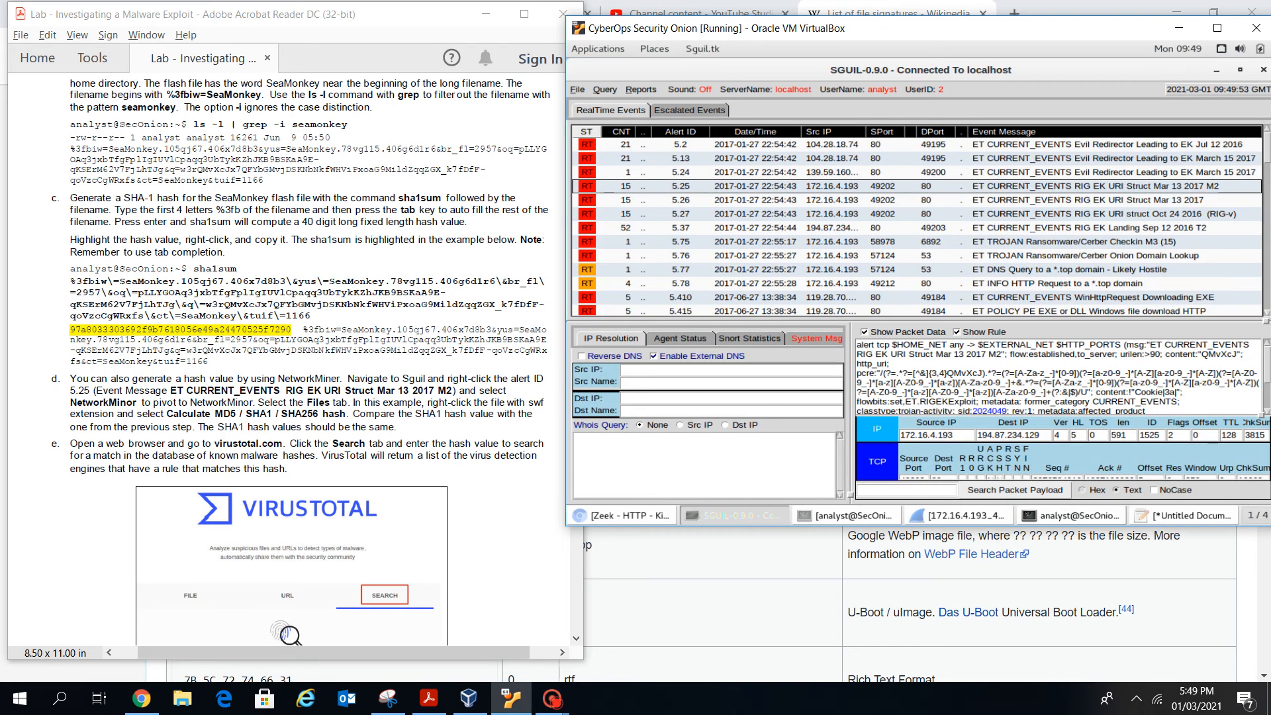
{"action": "left_click", "coordinate": [681, 186]}
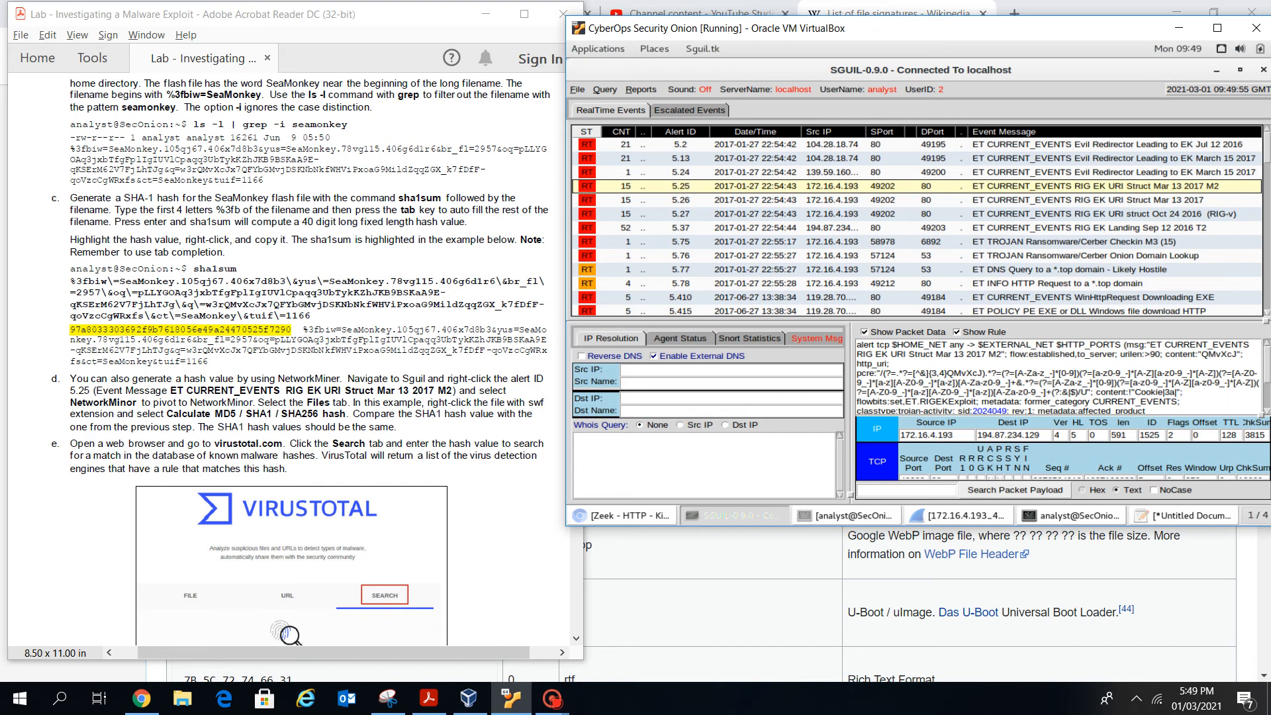
{"action": "right_click", "coordinate": [654, 190]}
{"action": "left_click", "coordinate": [689, 263]}
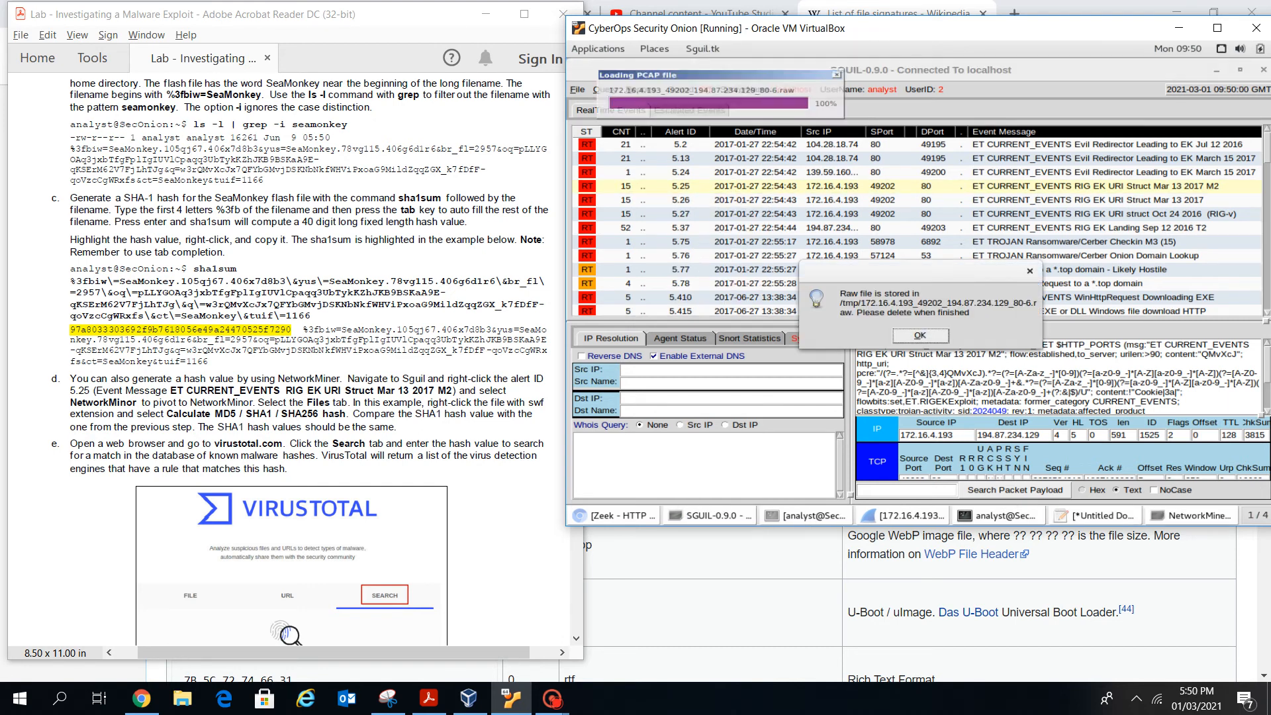
{"action": "left_click", "coordinate": [644, 114]}
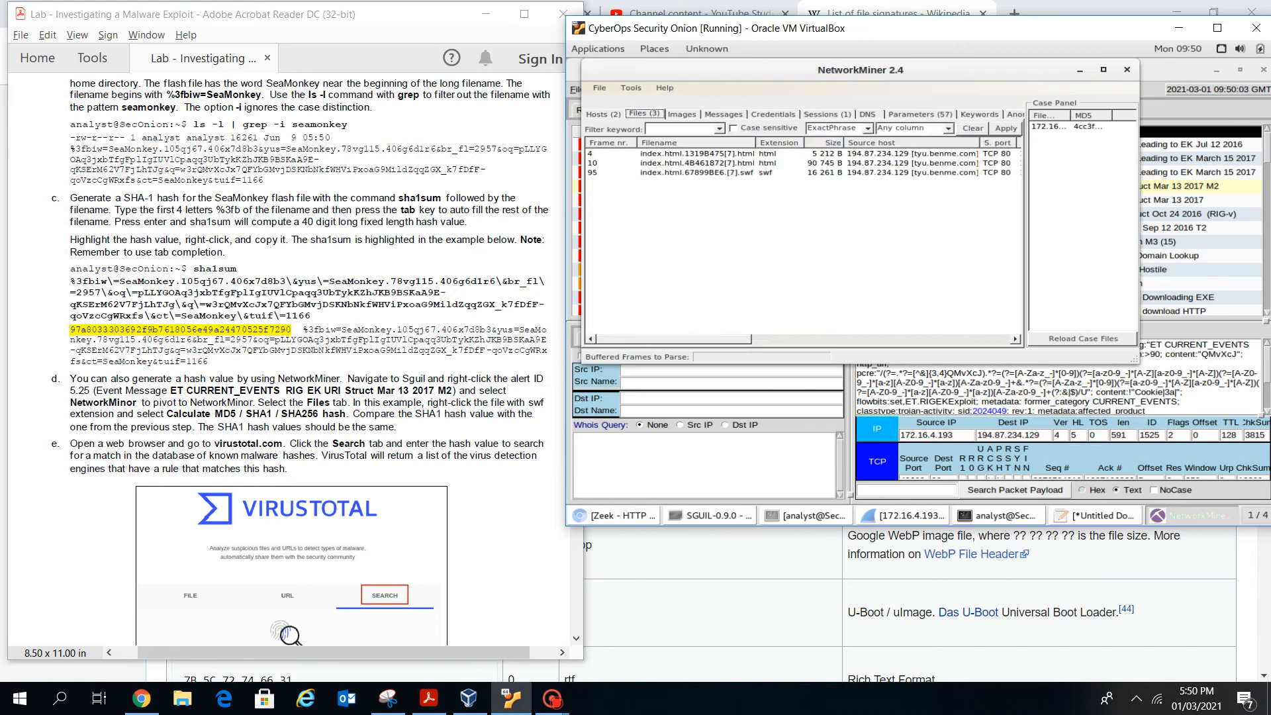
Step: Calculate the MD5 / SHA1 / SHA256 hashes of the swf file in NetworkMiner and copy its SHA1 value
{"action": "left_click", "coordinate": [651, 173]}
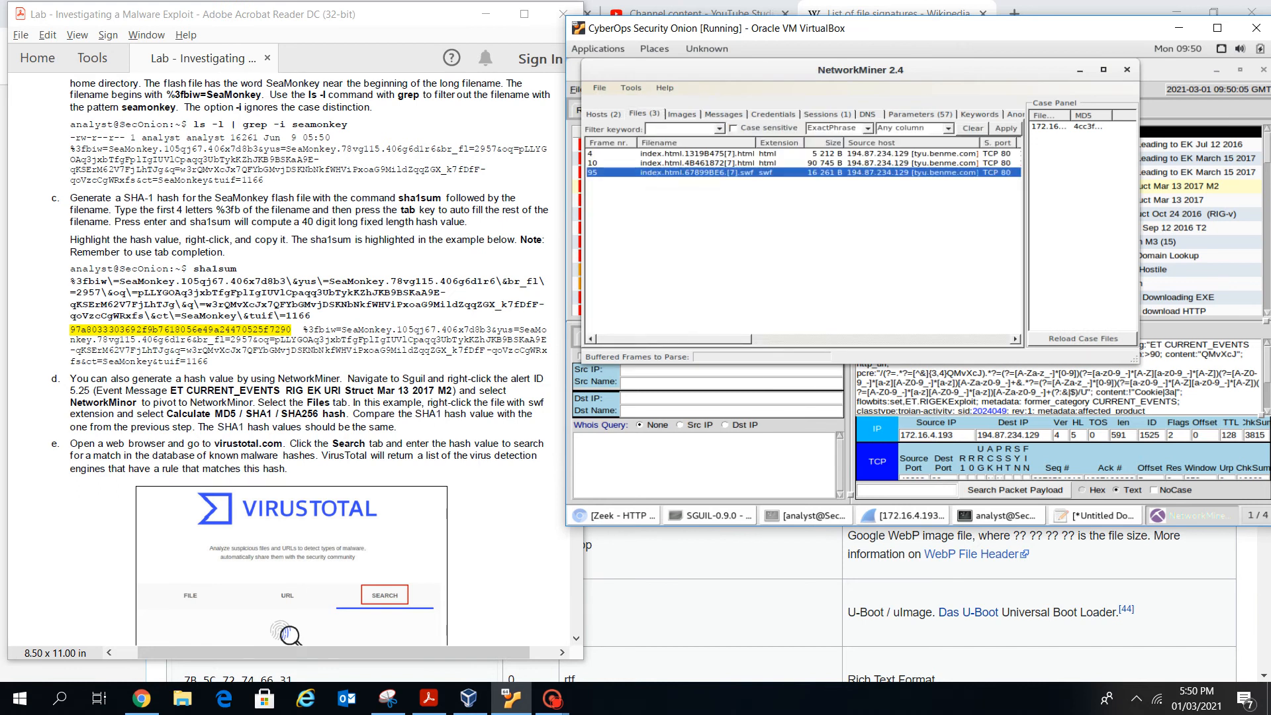
{"action": "right_click", "coordinate": [719, 173]}
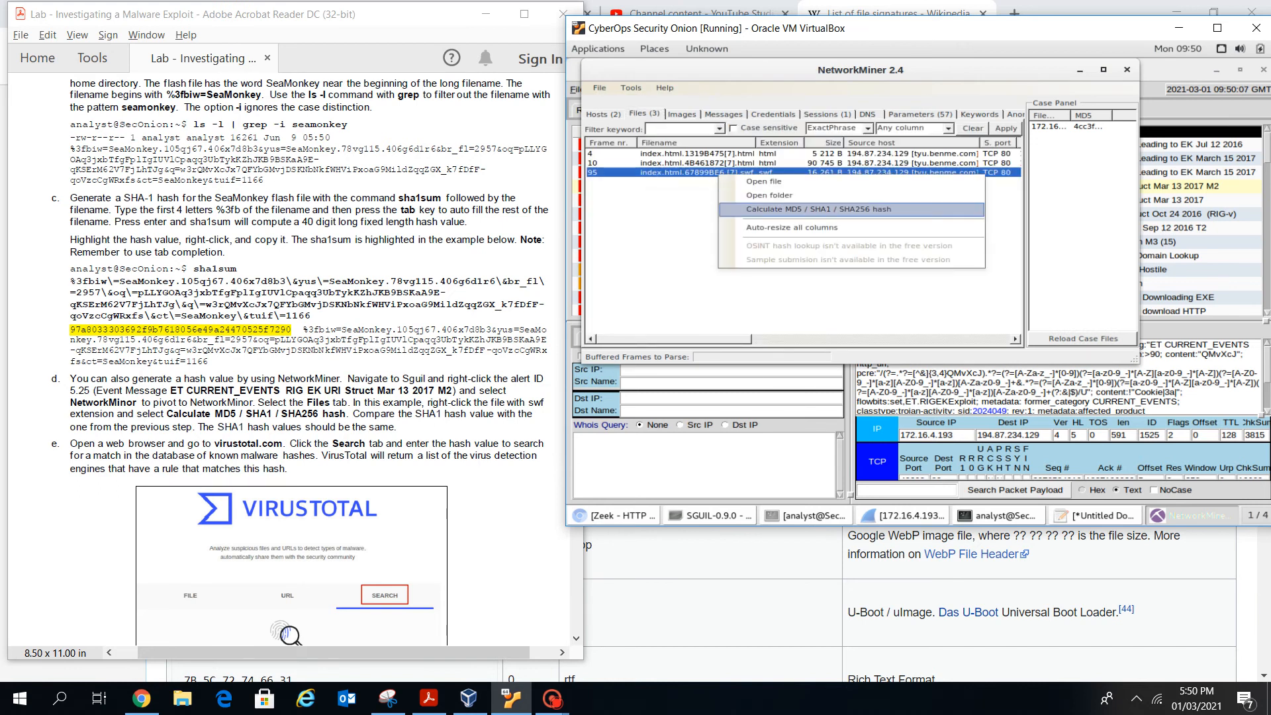
{"action": "left_click", "coordinate": [851, 209]}
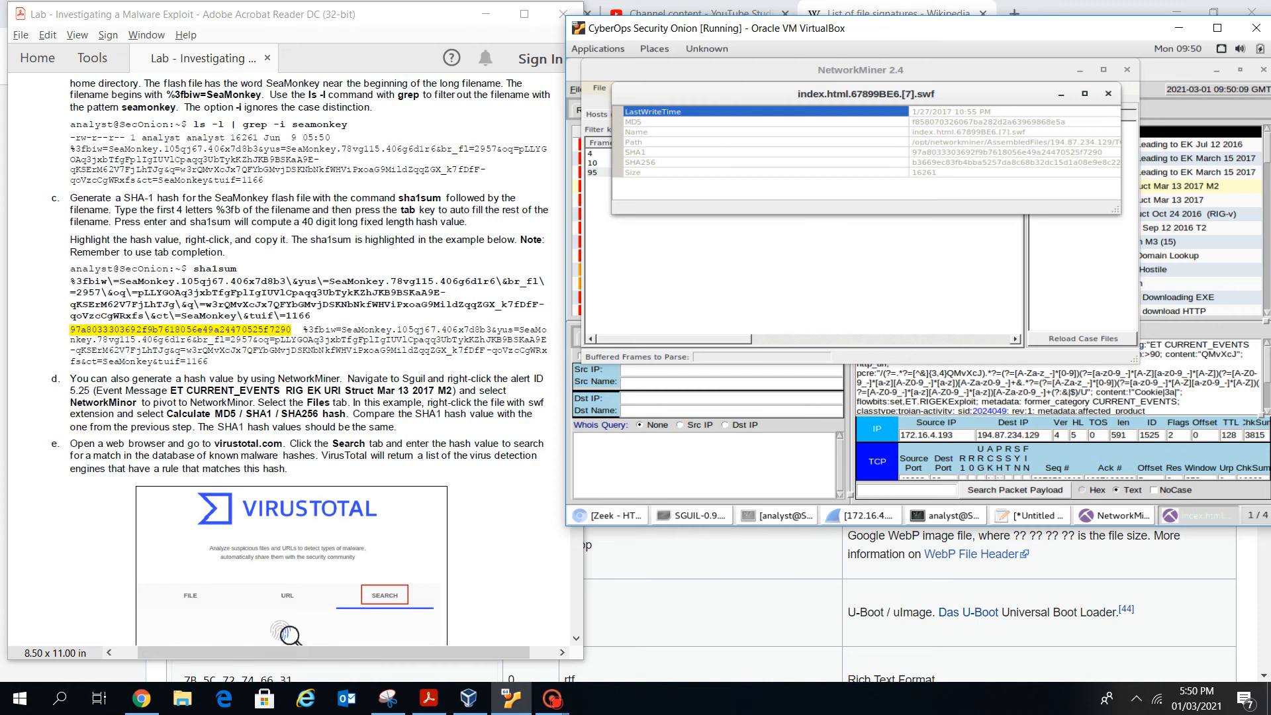
{"action": "mouse_move", "coordinate": [911, 152]}
{"action": "left_mouse_down"}
{"action": "mouse_move", "coordinate": [1105, 152]}
{"action": "mouse_move", "coordinate": [911, 152]}
{"action": "left_mouse_up"}
{"action": "right_click", "coordinate": [928, 152]}
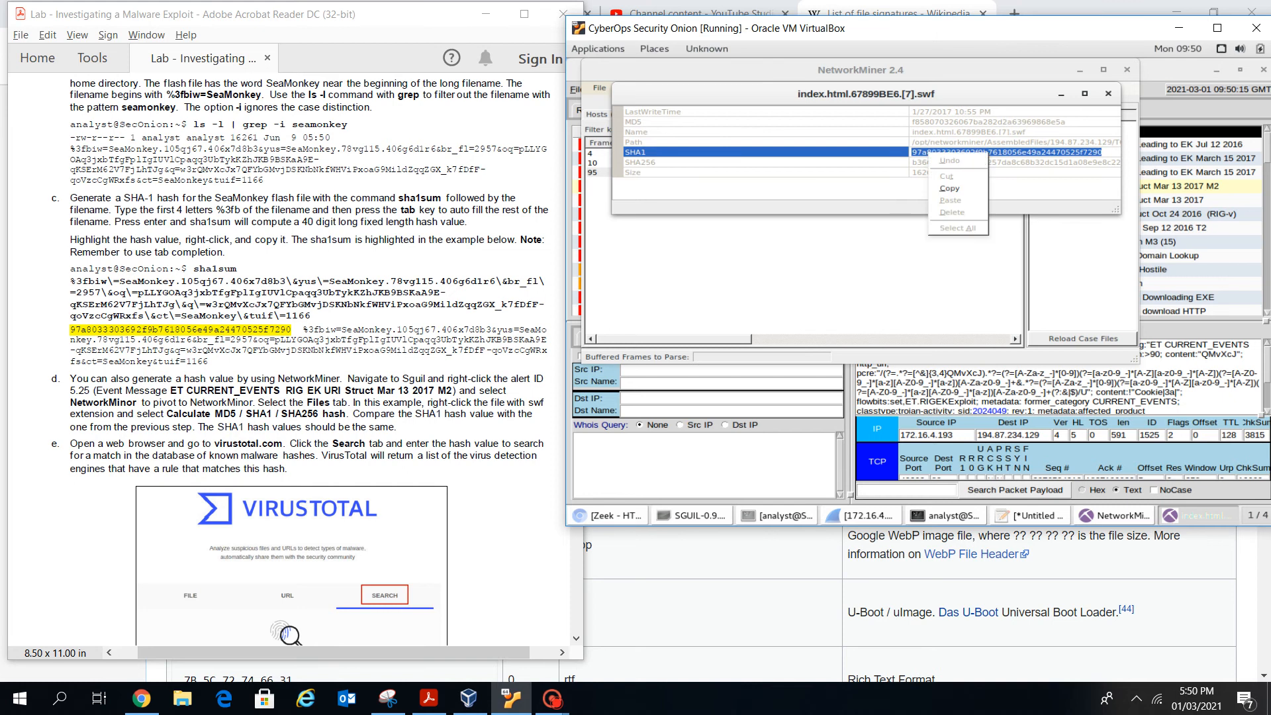
{"action": "left_click", "coordinate": [951, 188]}
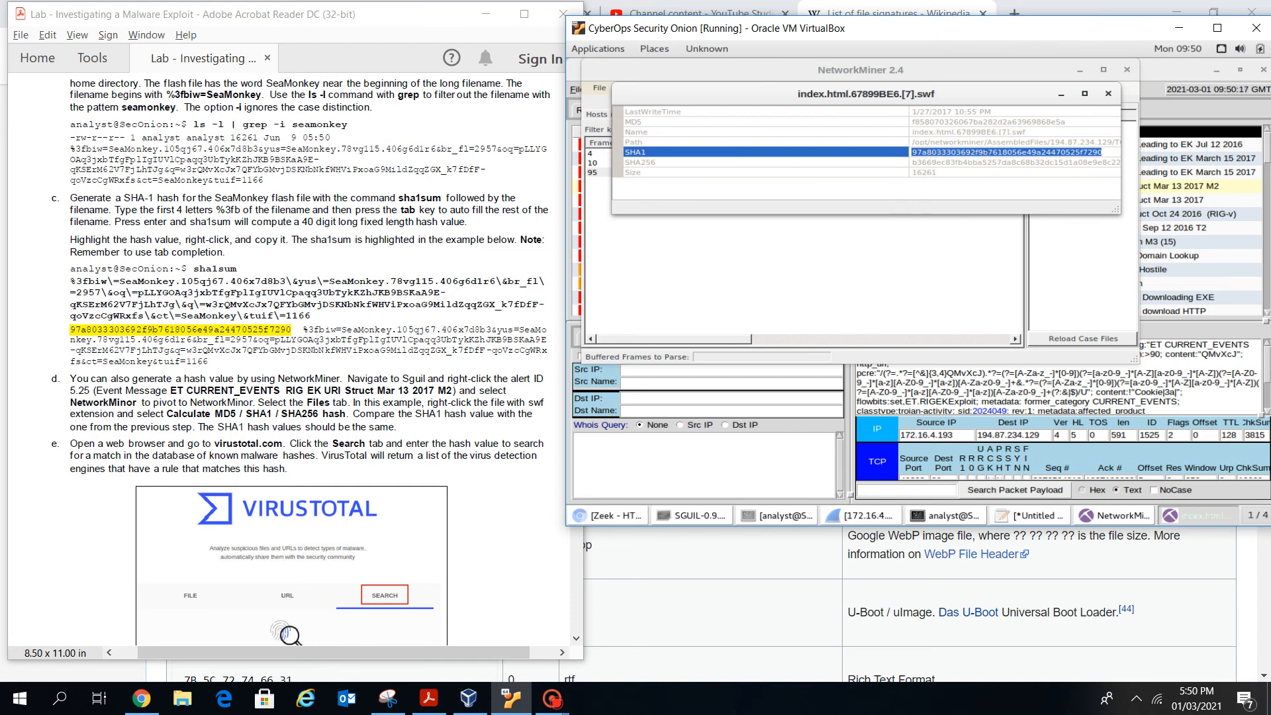
Step: Paste the NetworkMiner SHA1 value into the open gedit document, one blank line below the existing hash
{"action": "left_click", "coordinate": [1029, 515]}
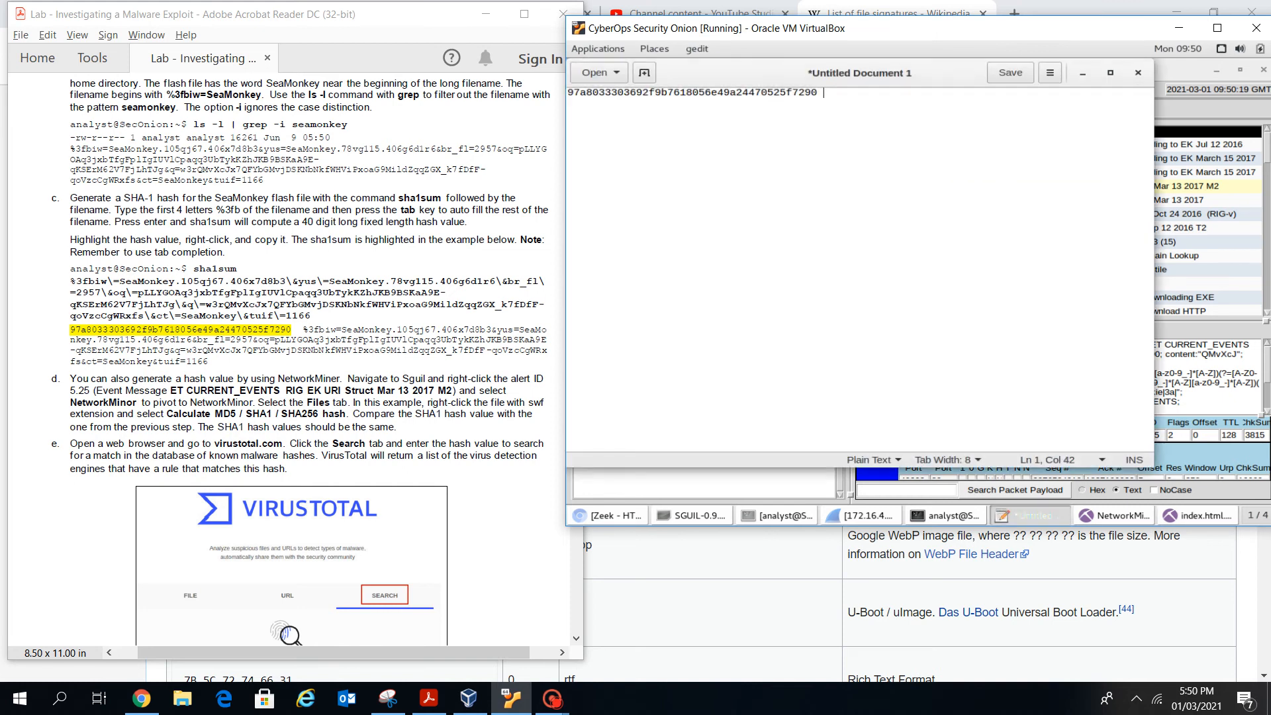
{"action": "key", "text": "Return"}
{"action": "key", "text": "Return"}
{"action": "key", "text": "ctrl+v"}
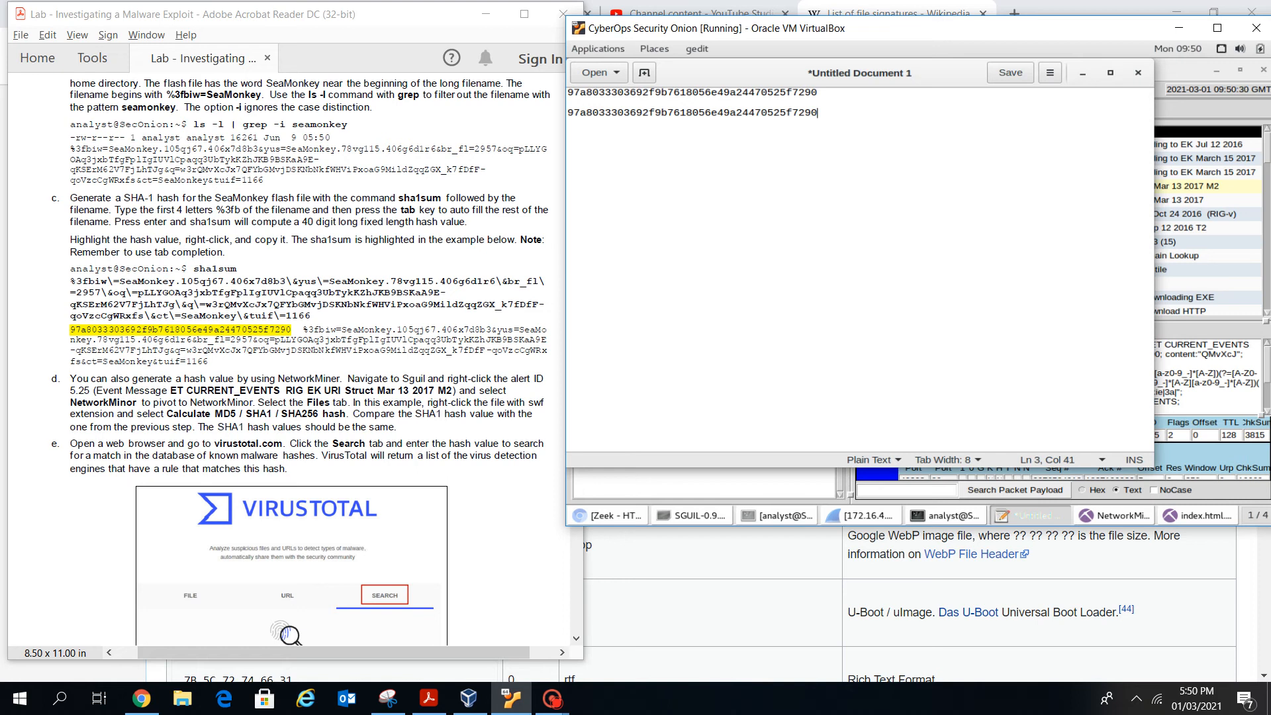
Step: Read the lab's VirusTotal instructions, then copy the second hash from the gedit document
{"action": "left_click", "coordinate": [316, 272]}
{"action": "scroll", "coordinate": [316, 272], "scroll_direction": "down", "scroll_amount": 3}
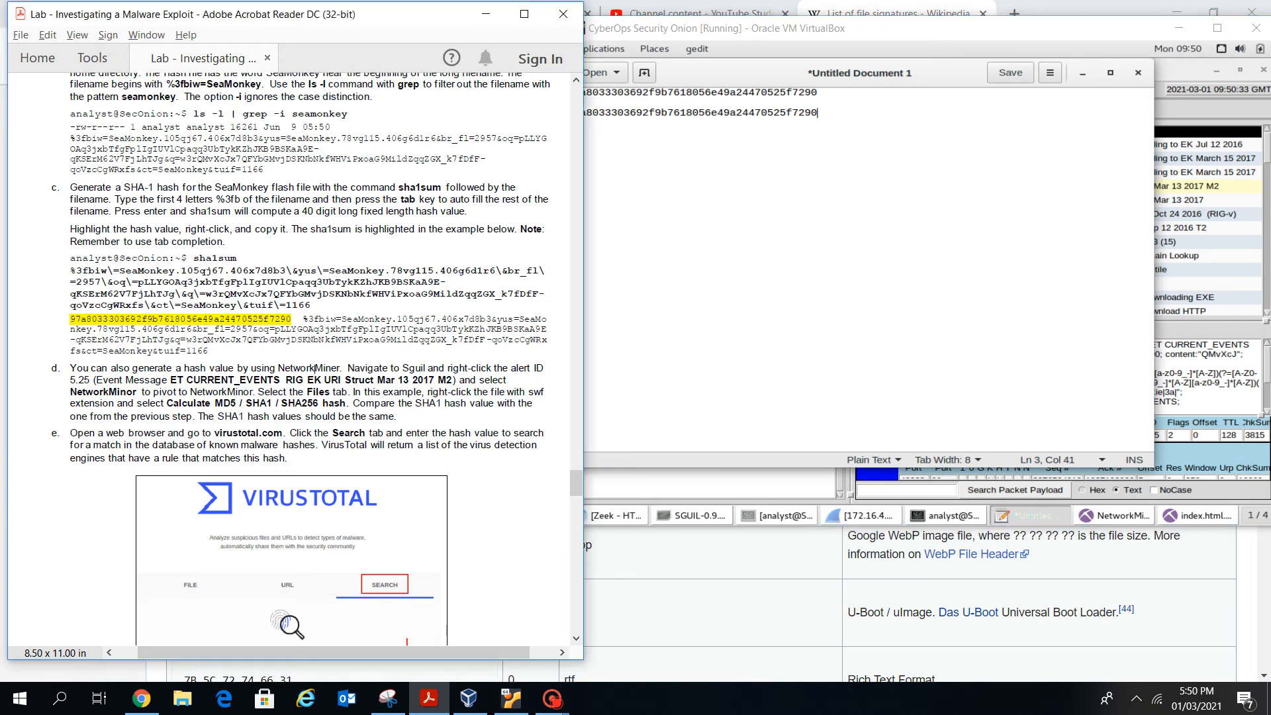
{"action": "key", "text": "alt+Tab"}
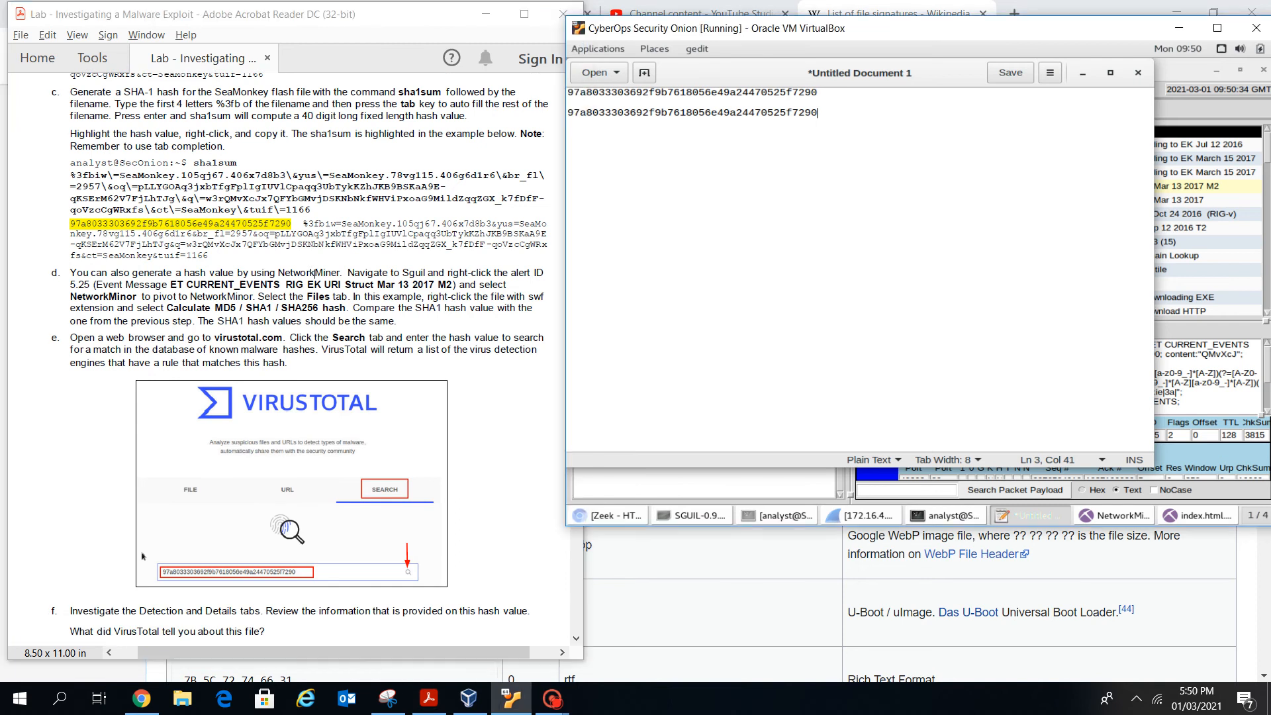
{"action": "key", "text": "shift+Home"}
{"action": "key", "text": "shift+F10"}
{"action": "key", "text": "Down"}
{"action": "key", "text": "Down"}
{"action": "key", "text": "Down"}
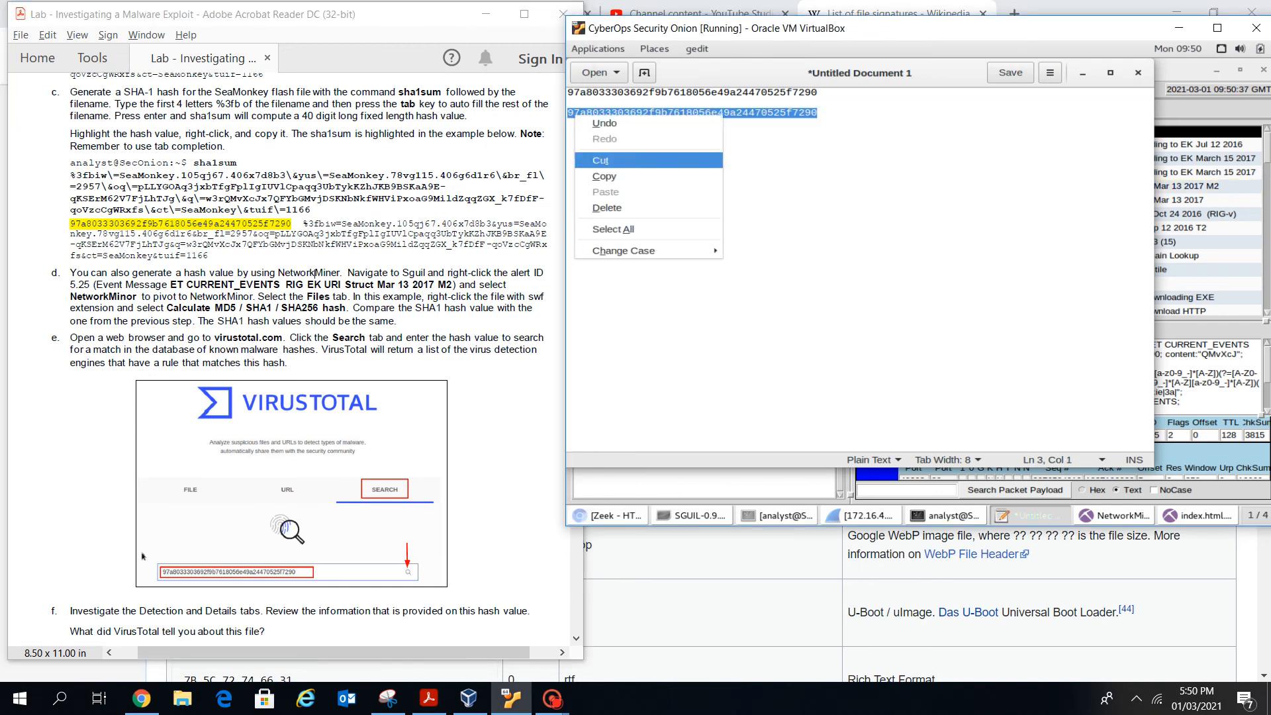
{"action": "key", "text": "Return"}
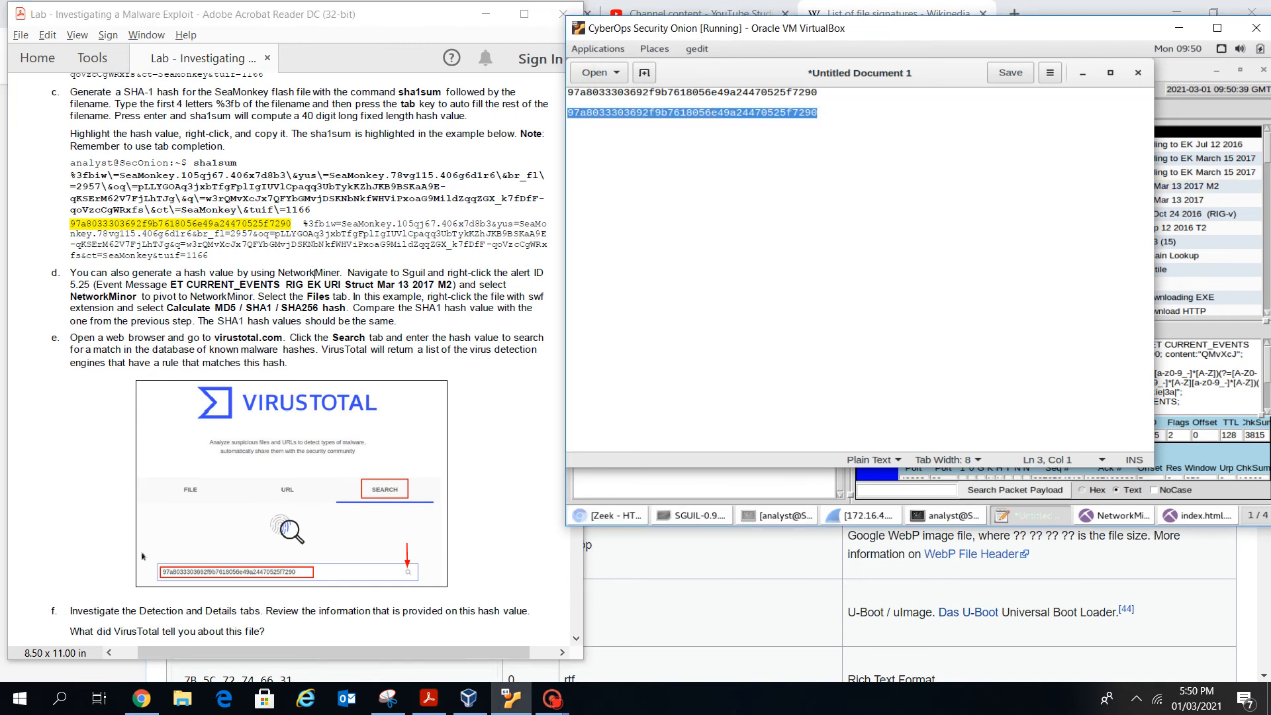
Step: Open VirusTotal's search page in a new Chromium tab and search for the copied SHA-1 hash
{"action": "scroll", "coordinate": [298, 358], "scroll_direction": "down", "scroll_amount": 1}
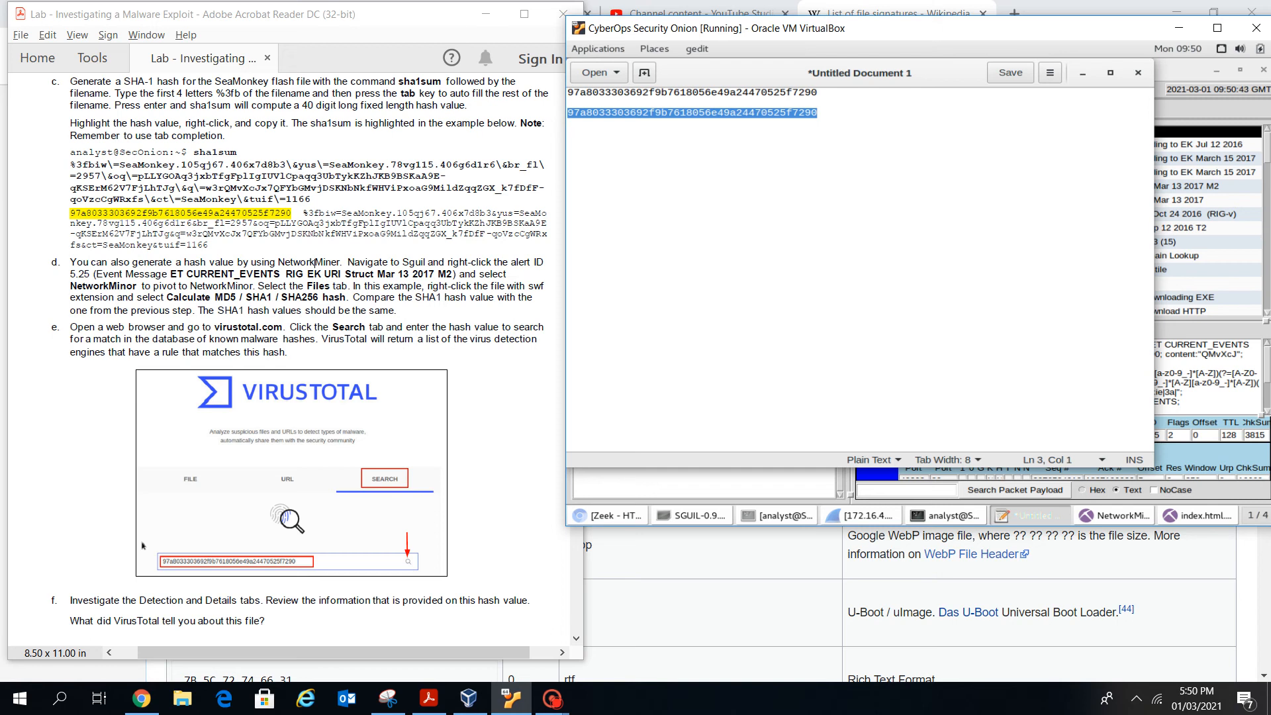
{"action": "left_click", "coordinate": [945, 516]}
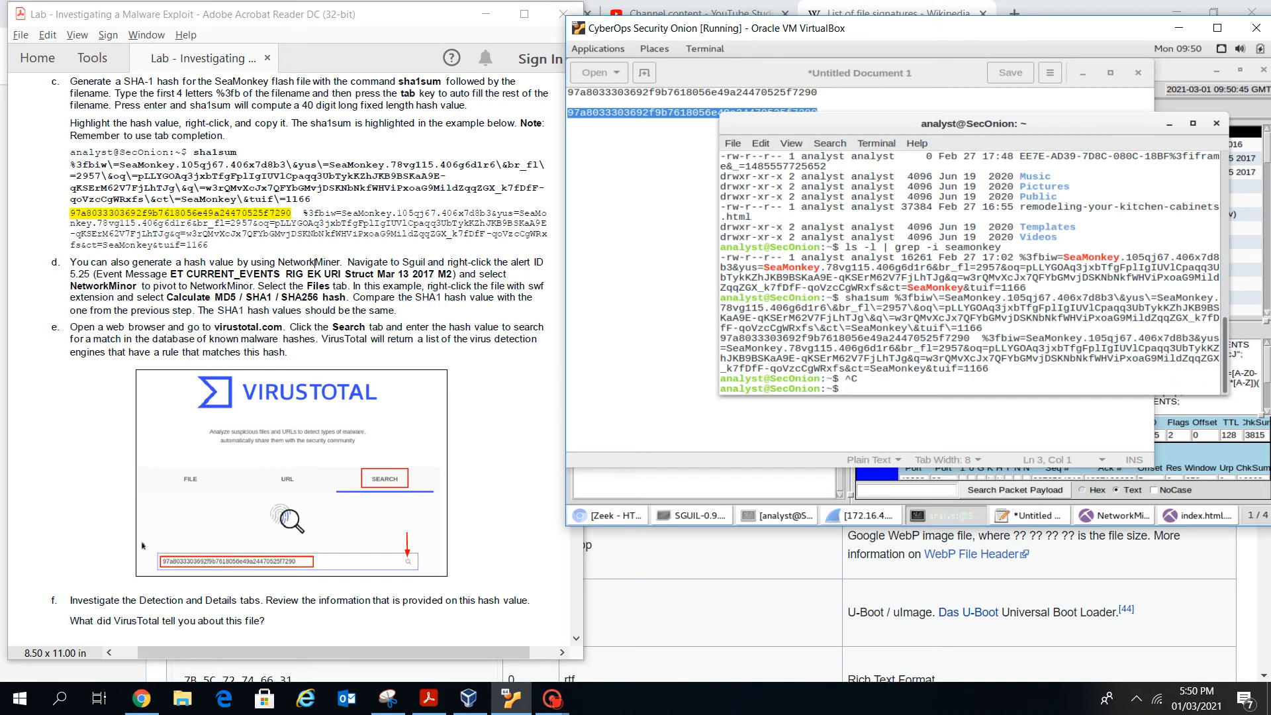
{"action": "left_click", "coordinate": [693, 516]}
{"action": "left_click", "coordinate": [608, 515]}
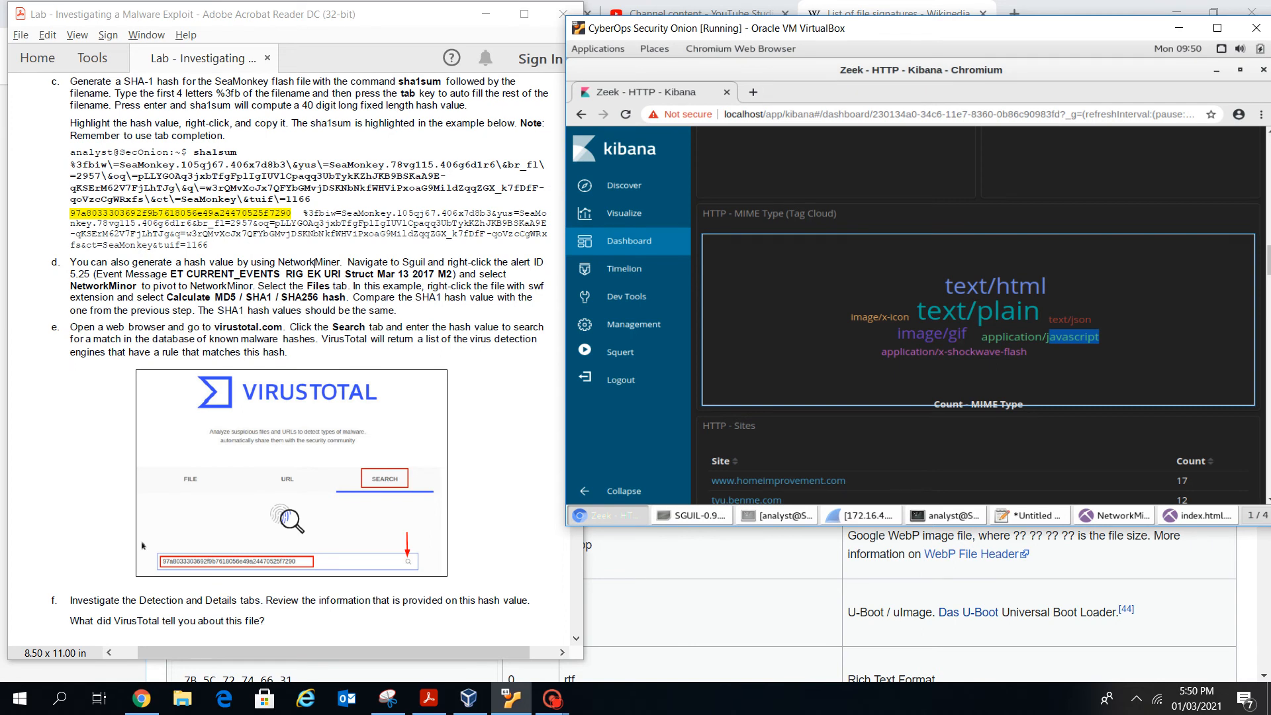
{"action": "key", "text": "ctrl+t"}
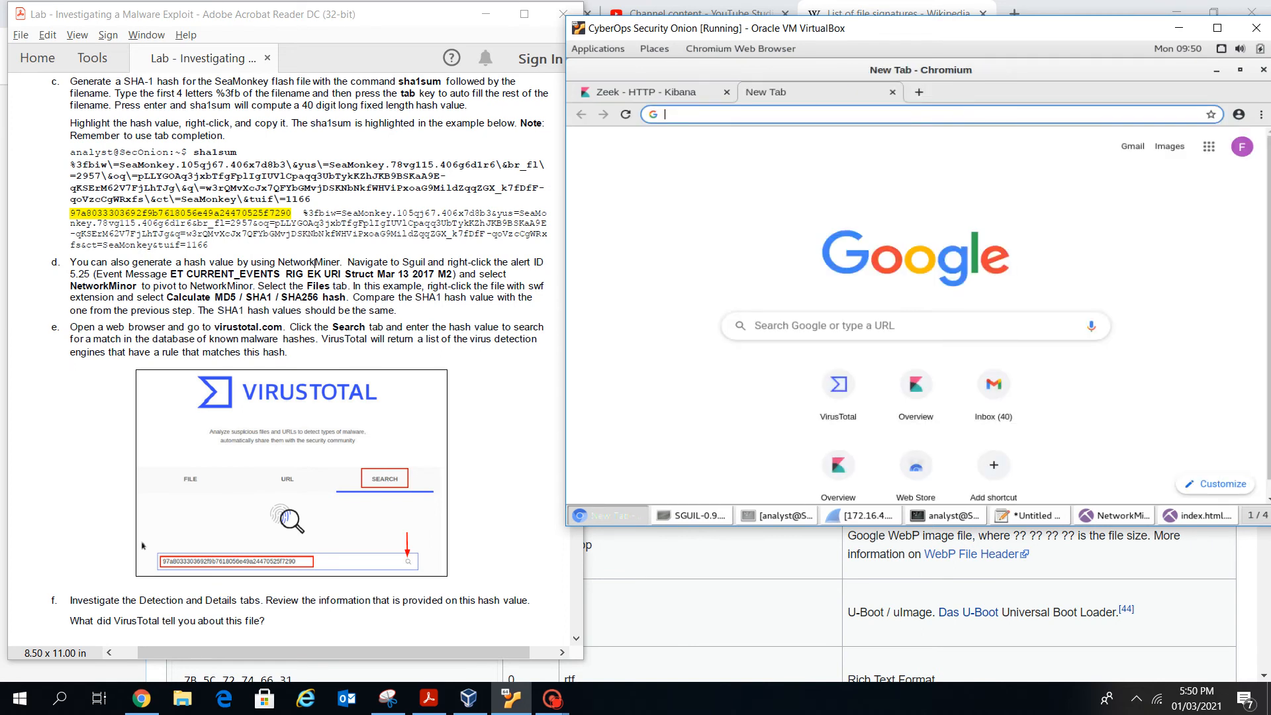
{"action": "type", "text": "virustotal"}
{"action": "key", "text": "Return"}
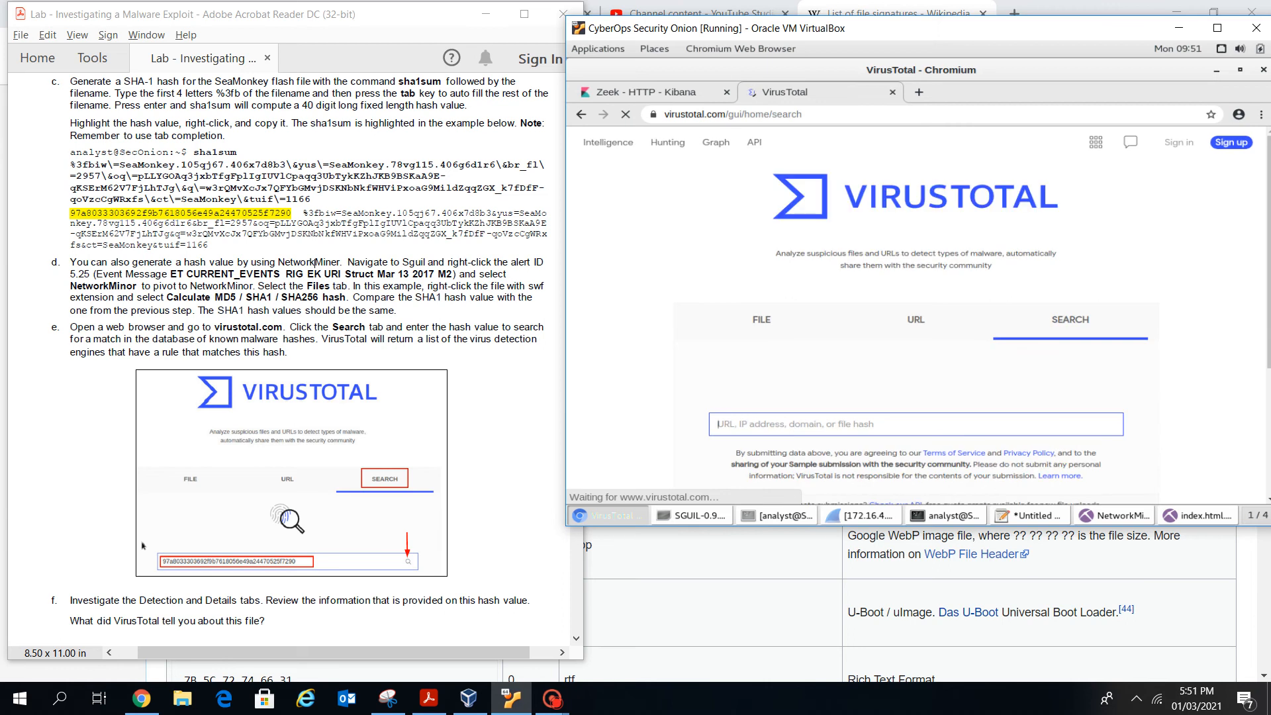
{"action": "key", "text": "ctrl+v"}
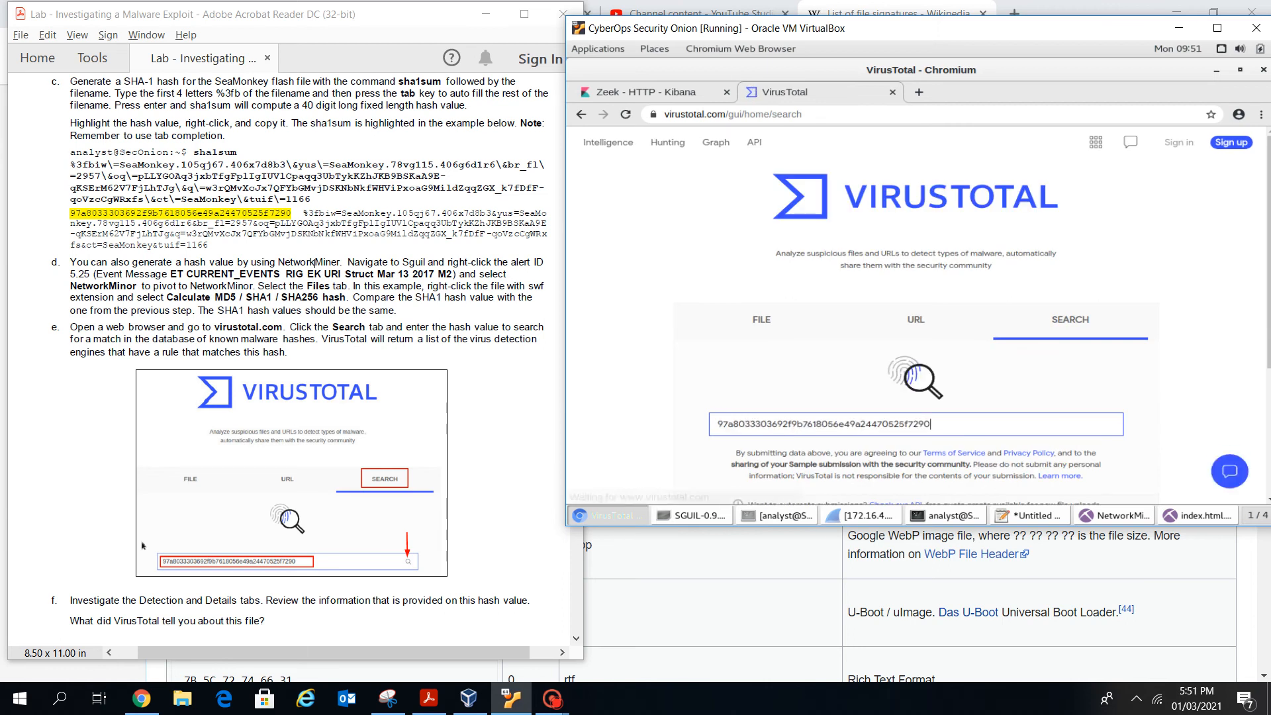
{"action": "key", "text": "Return"}
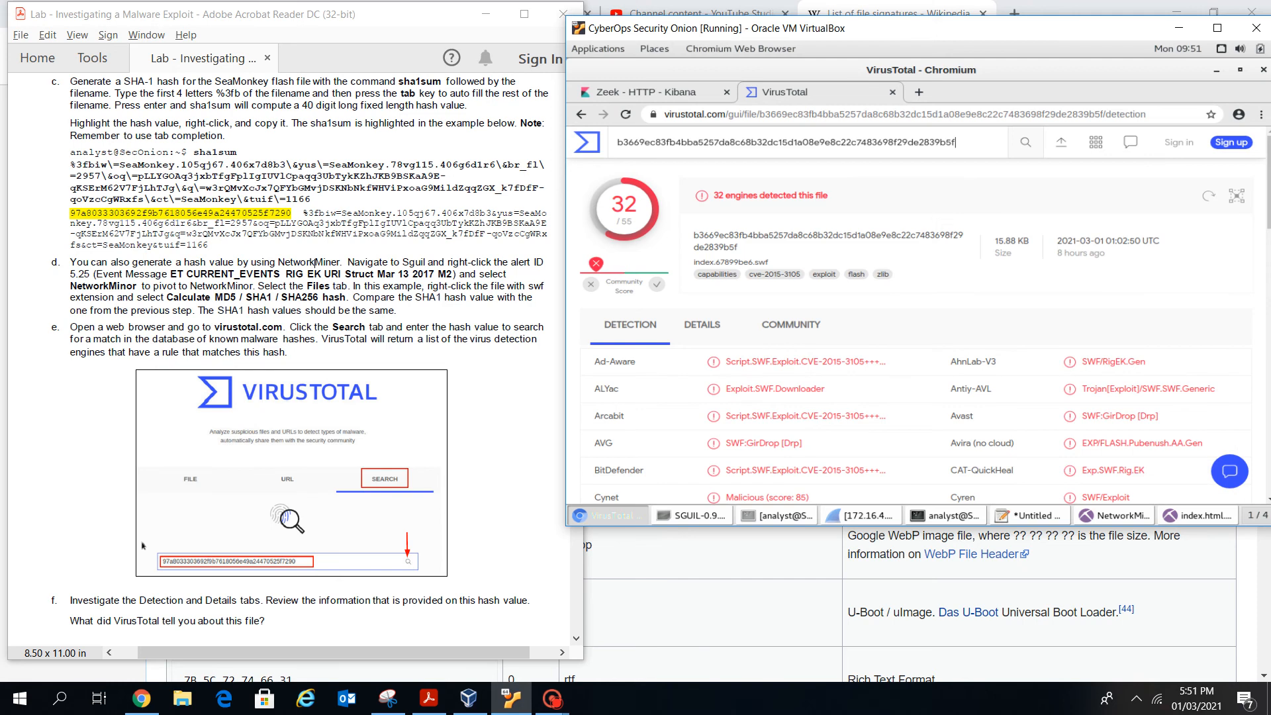
Step: Review the flash file's VirusTotal details, including basic properties, history, names and SWF info
{"action": "left_click", "coordinate": [702, 324]}
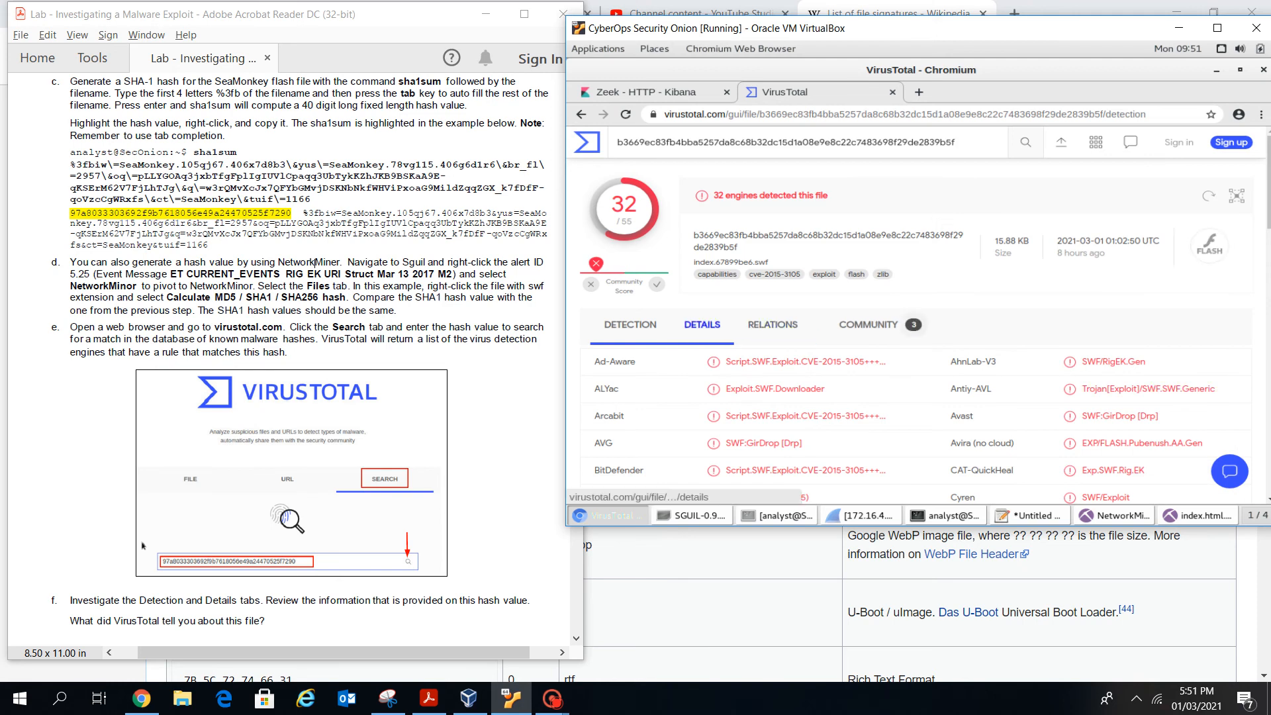
{"action": "scroll", "coordinate": [702, 325], "scroll_direction": "down", "scroll_amount": 3}
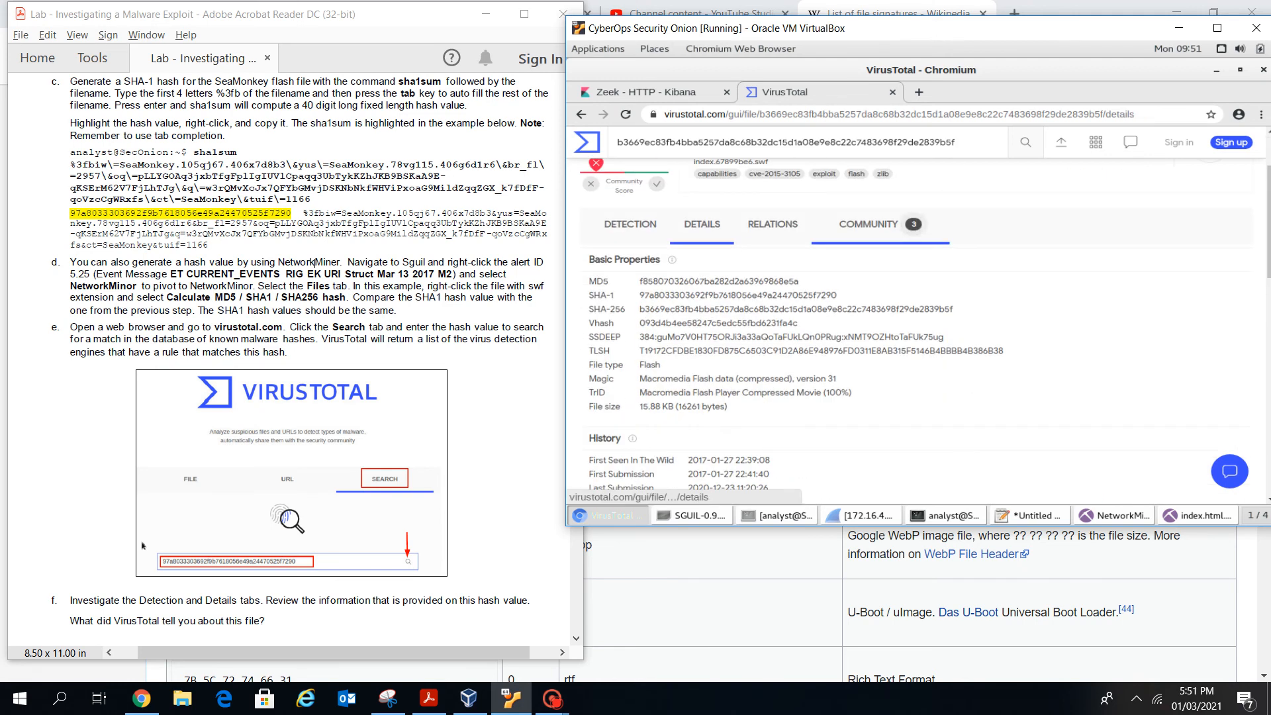
{"action": "scroll", "coordinate": [921, 324], "scroll_direction": "down", "scroll_amount": 6}
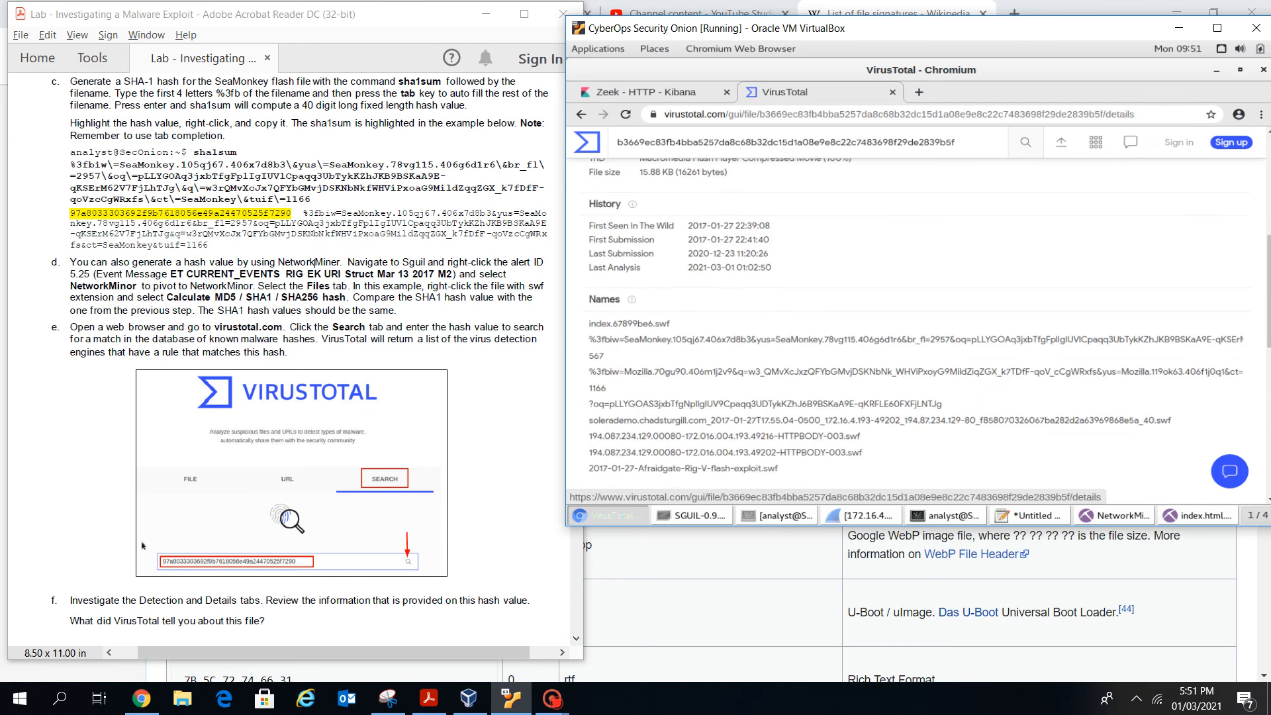
{"action": "scroll", "coordinate": [920, 325], "scroll_direction": "down", "scroll_amount": 2}
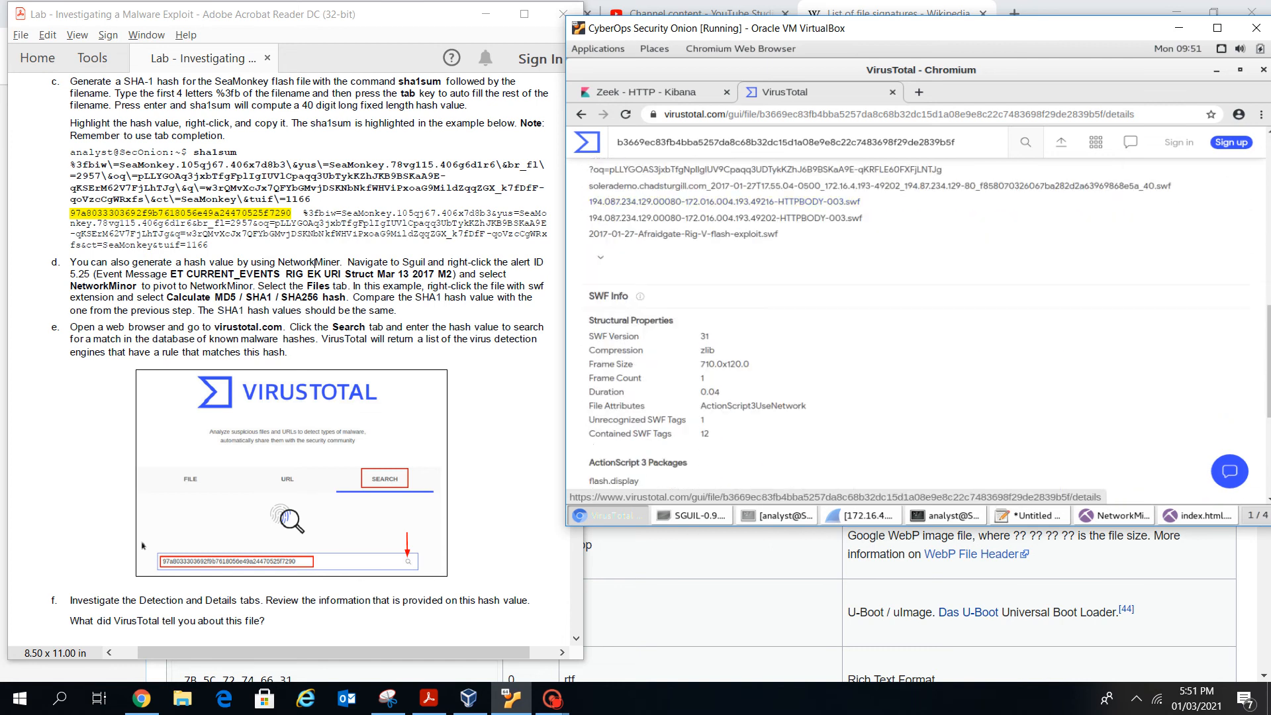
{"action": "scroll", "coordinate": [631, 328], "scroll_direction": "up", "scroll_amount": 10}
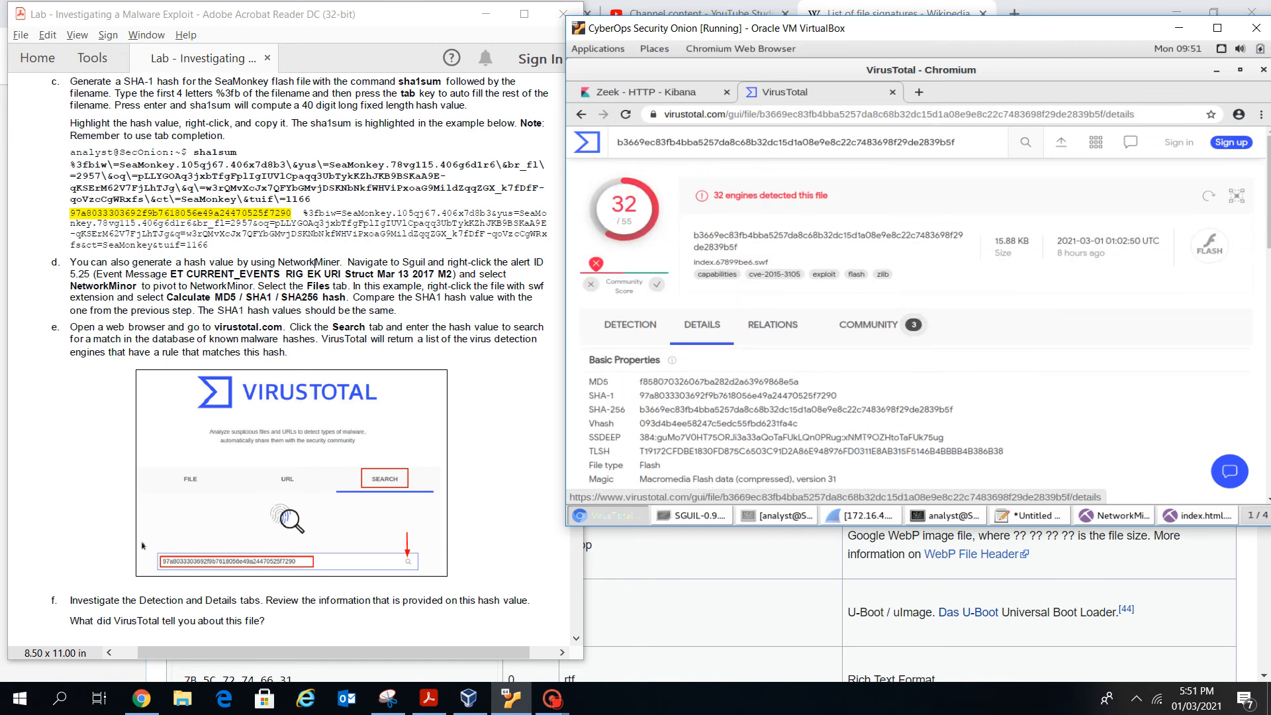
Step: Examine the antivirus engines' detection results for the flash file on VirusTotal and check the next lab question
{"action": "left_click", "coordinate": [630, 324]}
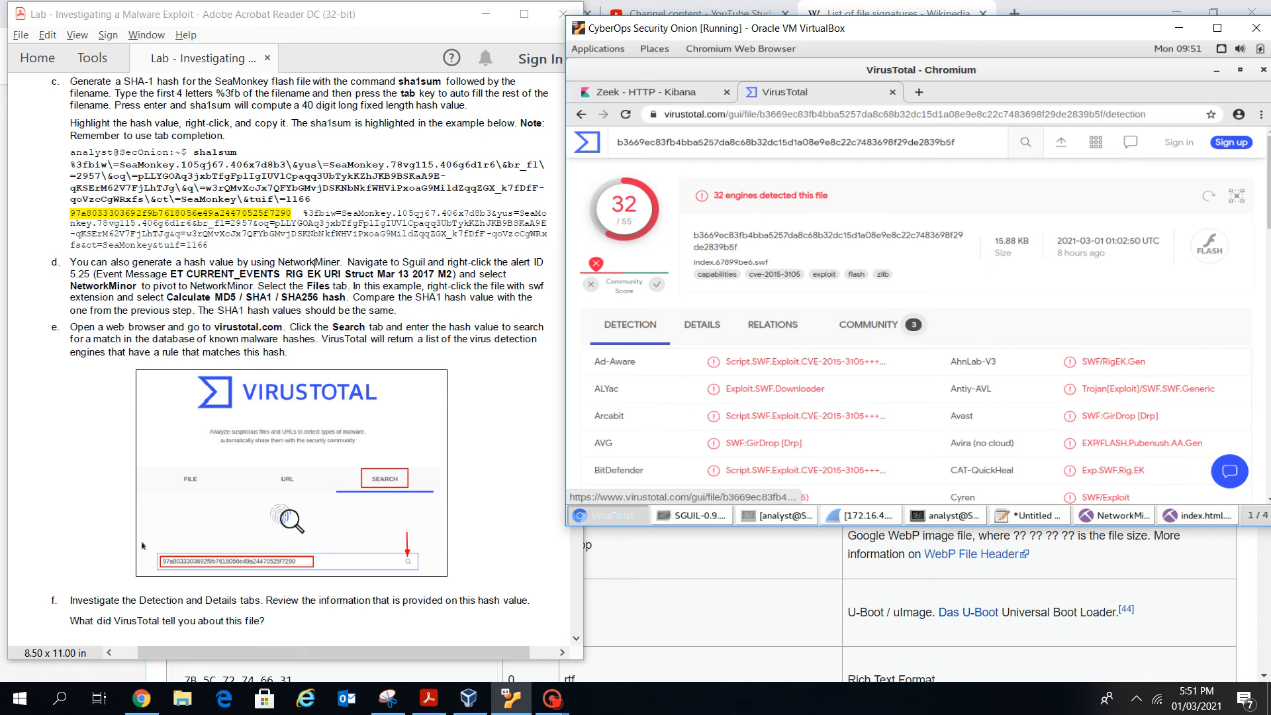
{"action": "scroll", "coordinate": [913, 331], "scroll_direction": "down", "scroll_amount": 1}
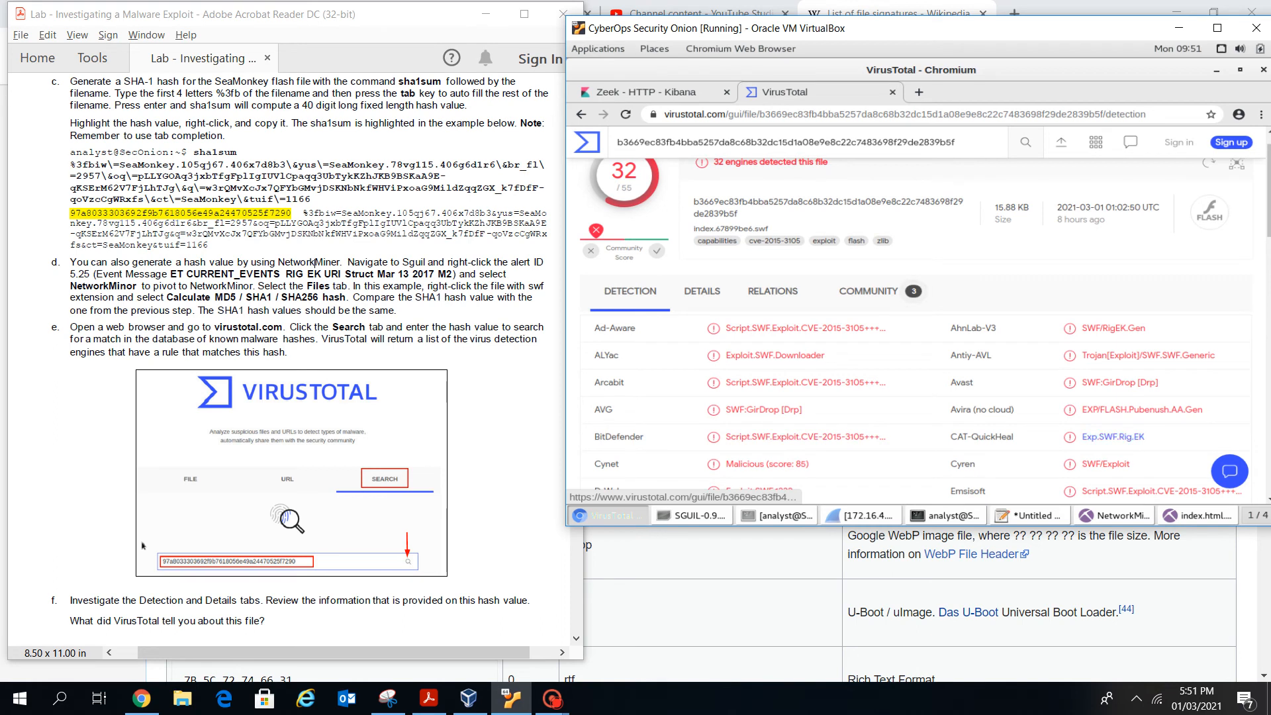
{"action": "scroll", "coordinate": [912, 328], "scroll_direction": "down", "scroll_amount": 1}
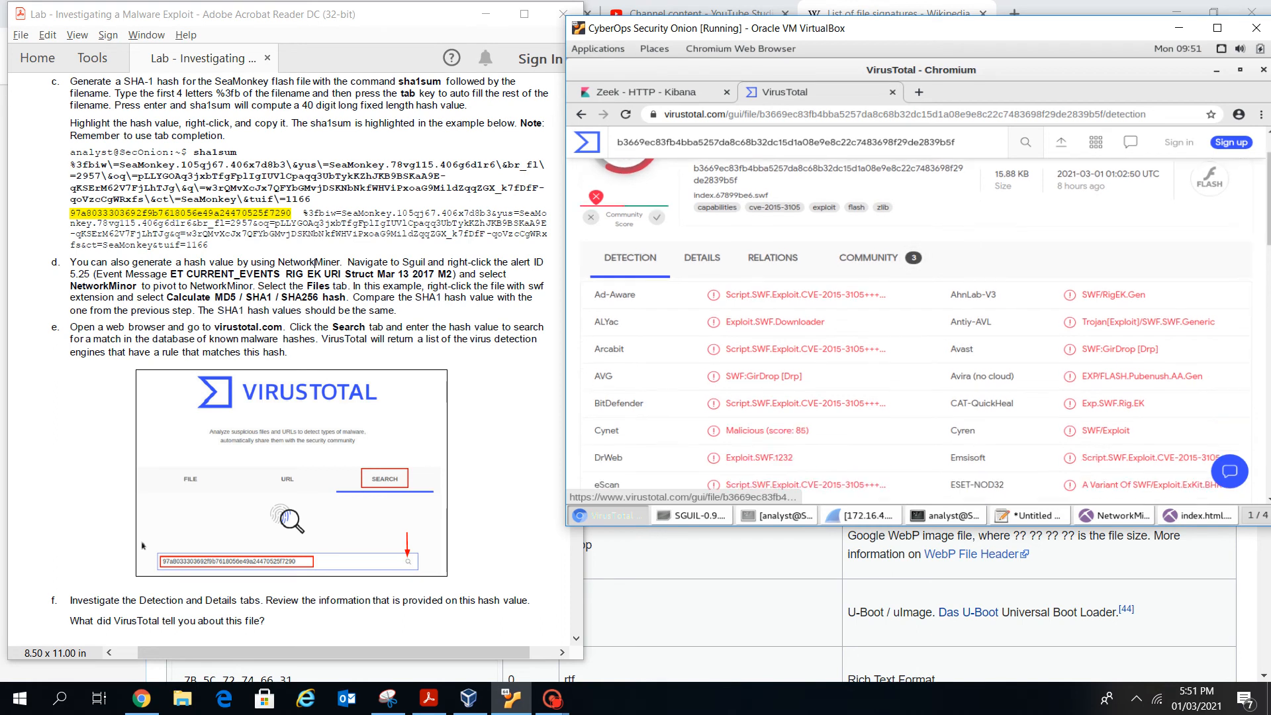
{"action": "scroll", "coordinate": [912, 328], "scroll_direction": "down", "scroll_amount": 2}
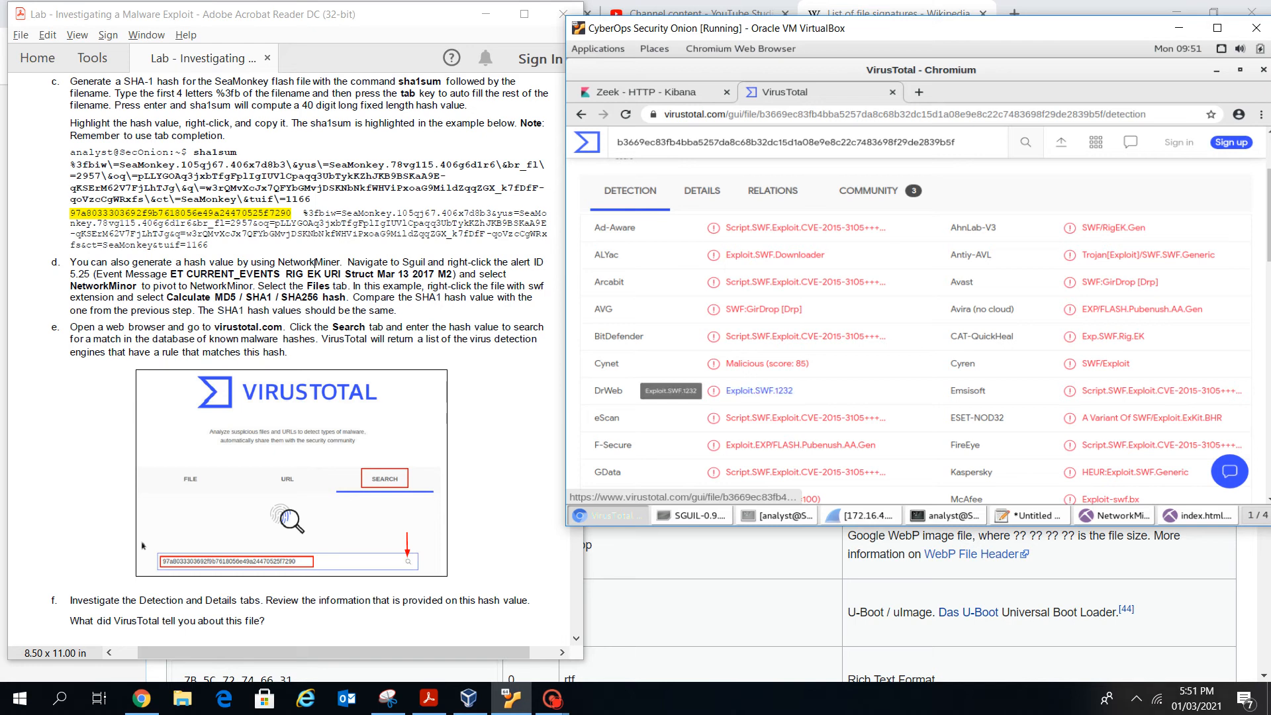
{"action": "scroll", "coordinate": [291, 477], "scroll_direction": "down", "scroll_amount": 1}
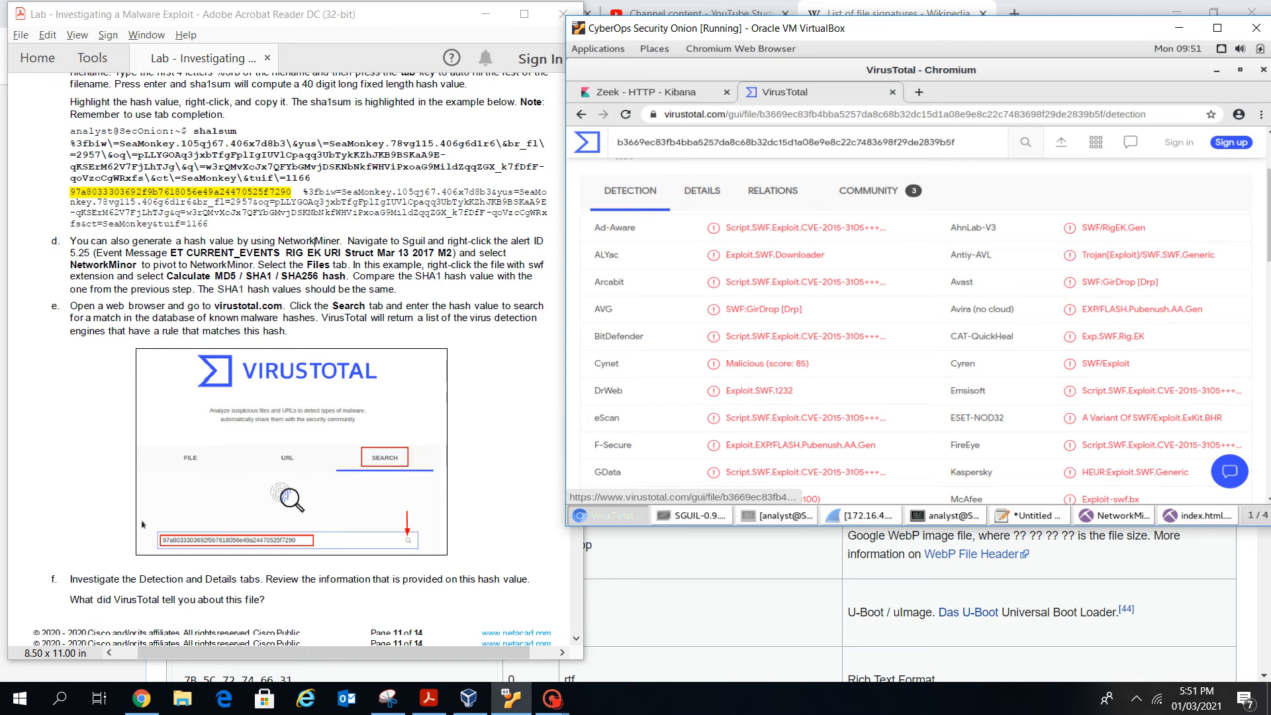
Step: Read the lab's VirusTotal answer and follow-up questions, and compare the answer with the flash file's overall detection score
{"action": "scroll", "coordinate": [143, 525], "scroll_direction": "down", "scroll_amount": 10}
{"action": "scroll", "coordinate": [143, 495], "scroll_direction": "up", "scroll_amount": 10}
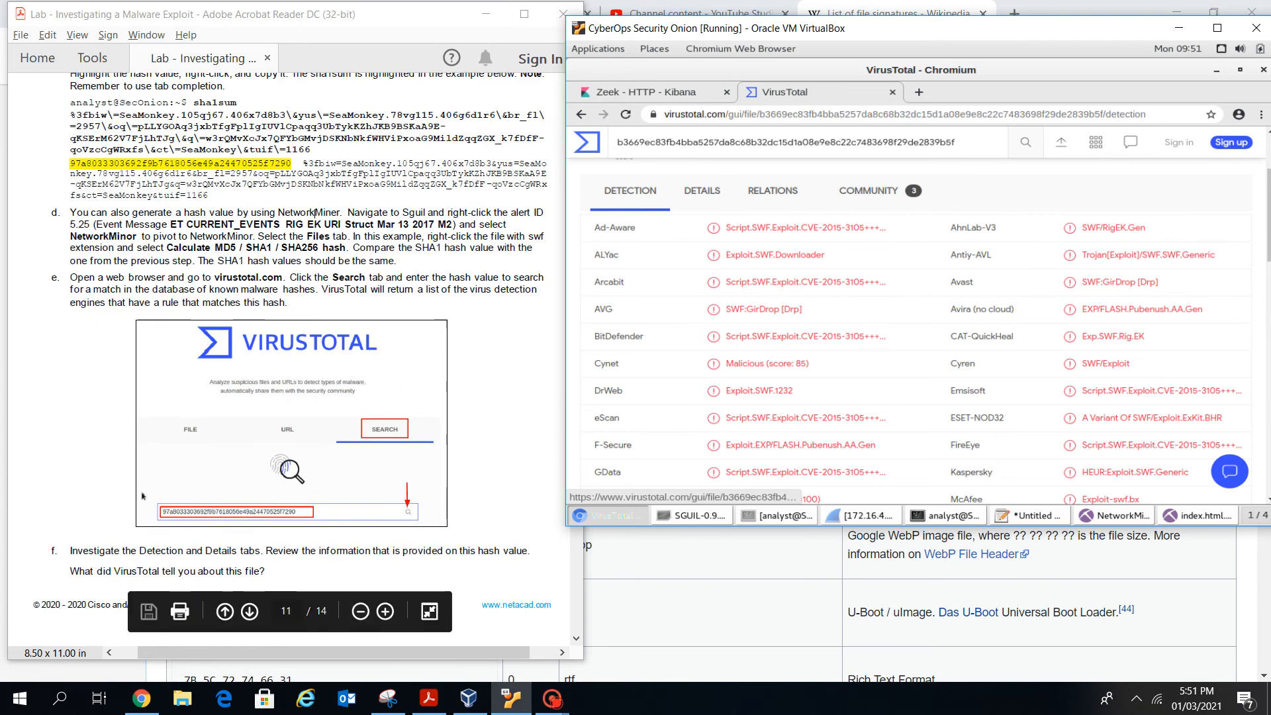
{"action": "scroll", "coordinate": [143, 495], "scroll_direction": "up", "scroll_amount": 1}
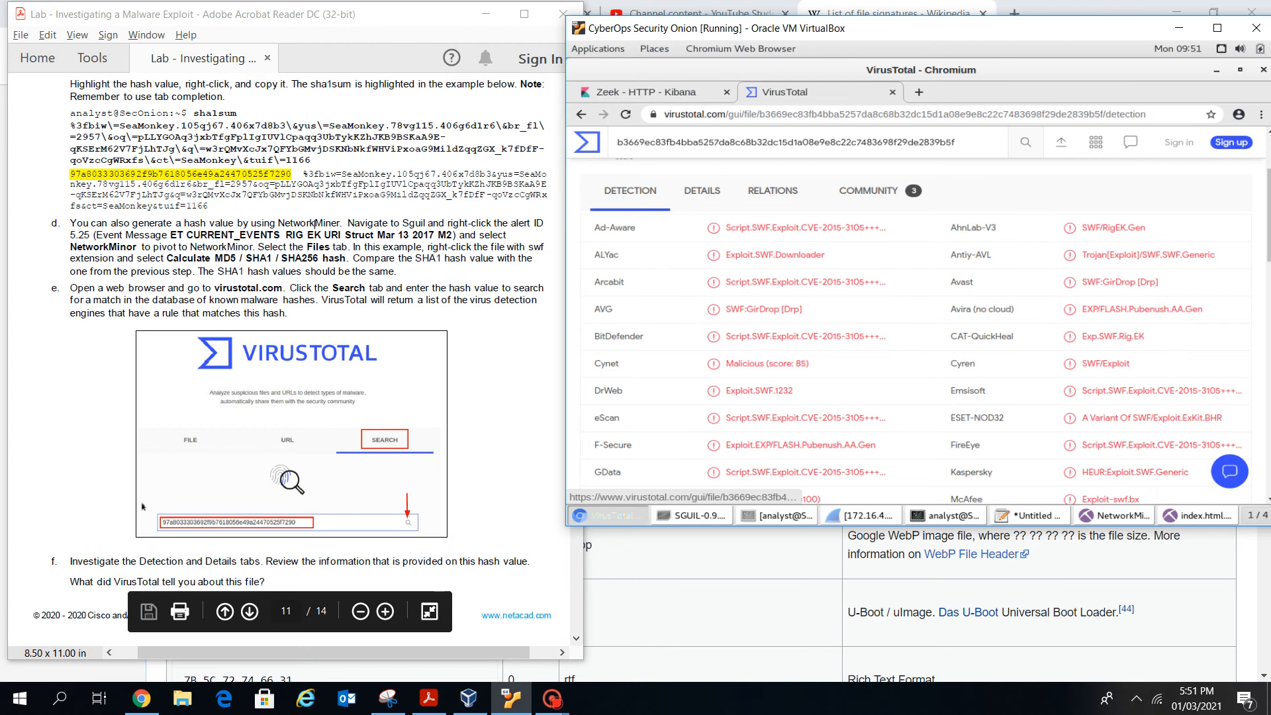
{"action": "scroll", "coordinate": [142, 495], "scroll_direction": "down", "scroll_amount": 1}
{"action": "scroll", "coordinate": [142, 495], "scroll_direction": "down", "scroll_amount": 10}
{"action": "scroll", "coordinate": [290, 361], "scroll_direction": "up", "scroll_amount": 1}
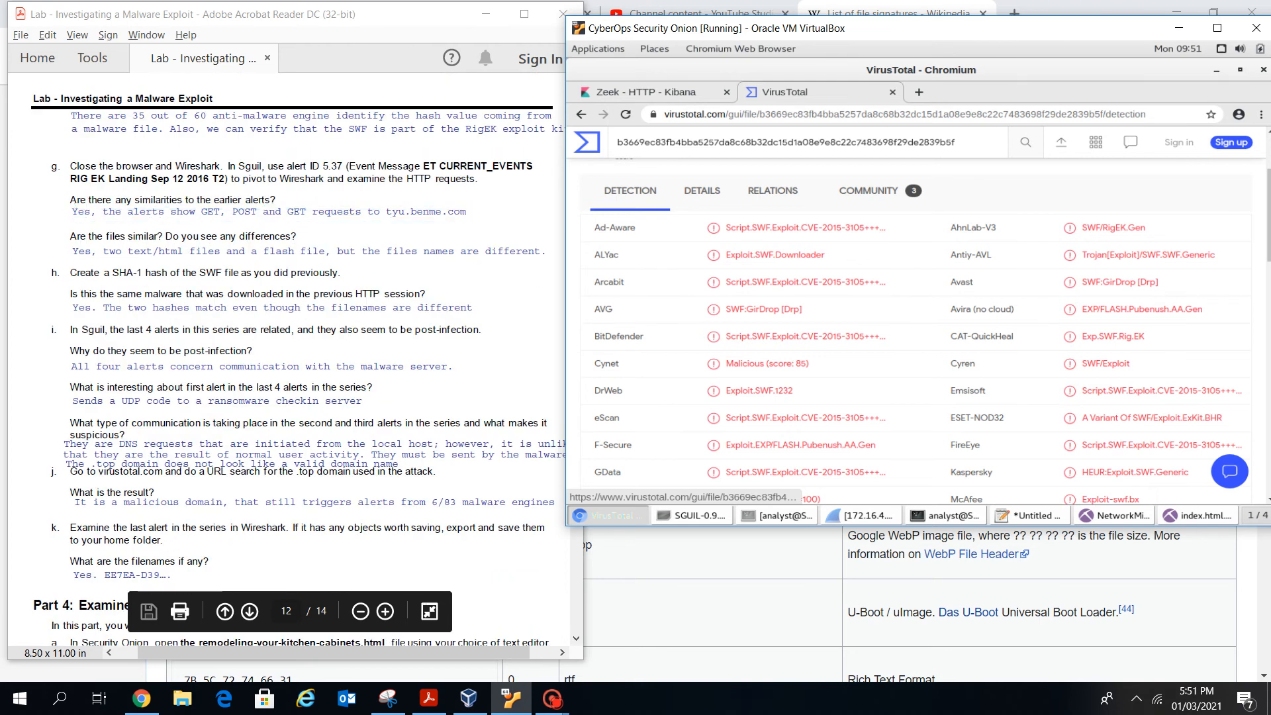
{"action": "left_click", "coordinate": [318, 130]}
{"action": "key", "text": "Escape"}
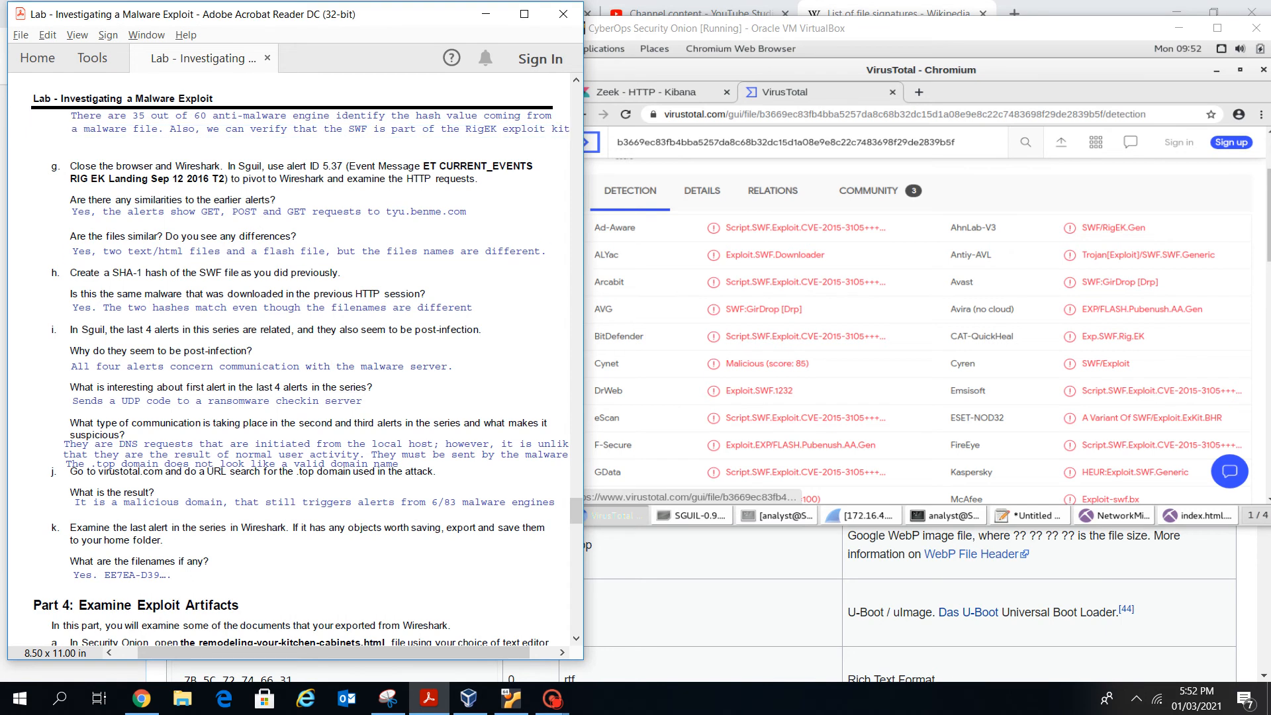
{"action": "scroll", "coordinate": [920, 331], "scroll_direction": "up", "scroll_amount": 2}
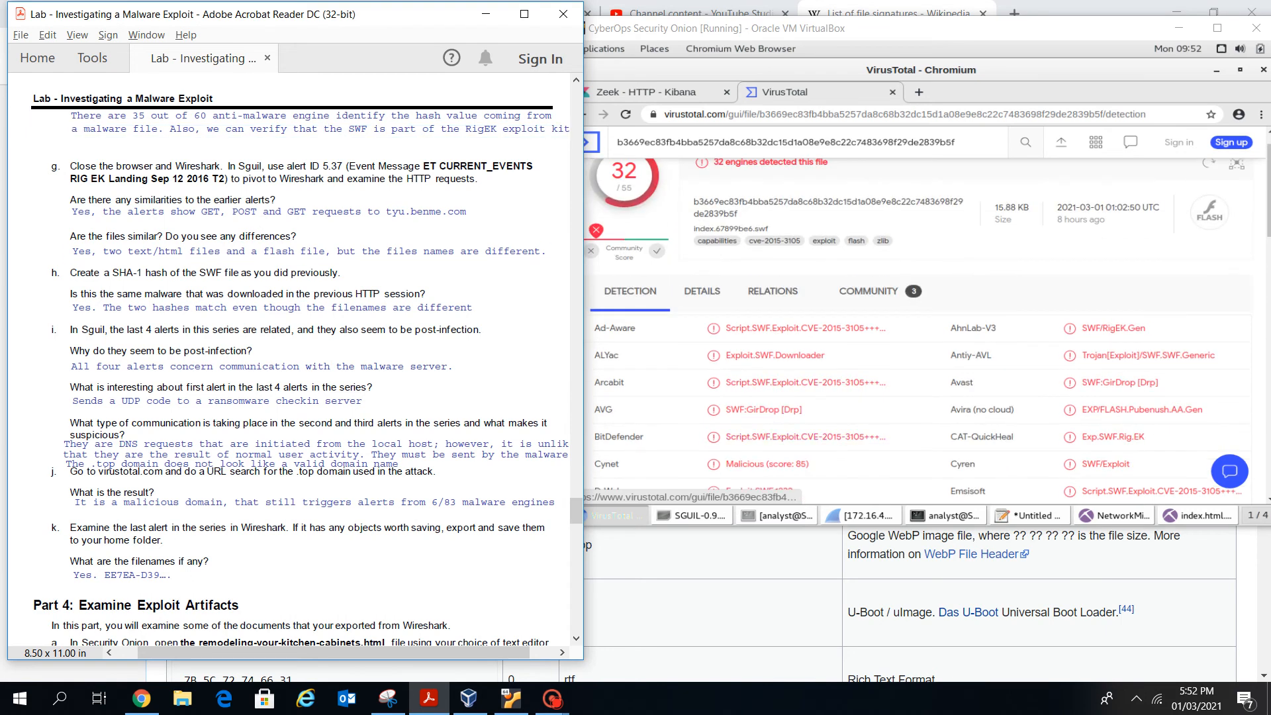
{"action": "scroll", "coordinate": [861, 305], "scroll_direction": "up", "scroll_amount": 1}
{"action": "left_click", "coordinate": [278, 129]}
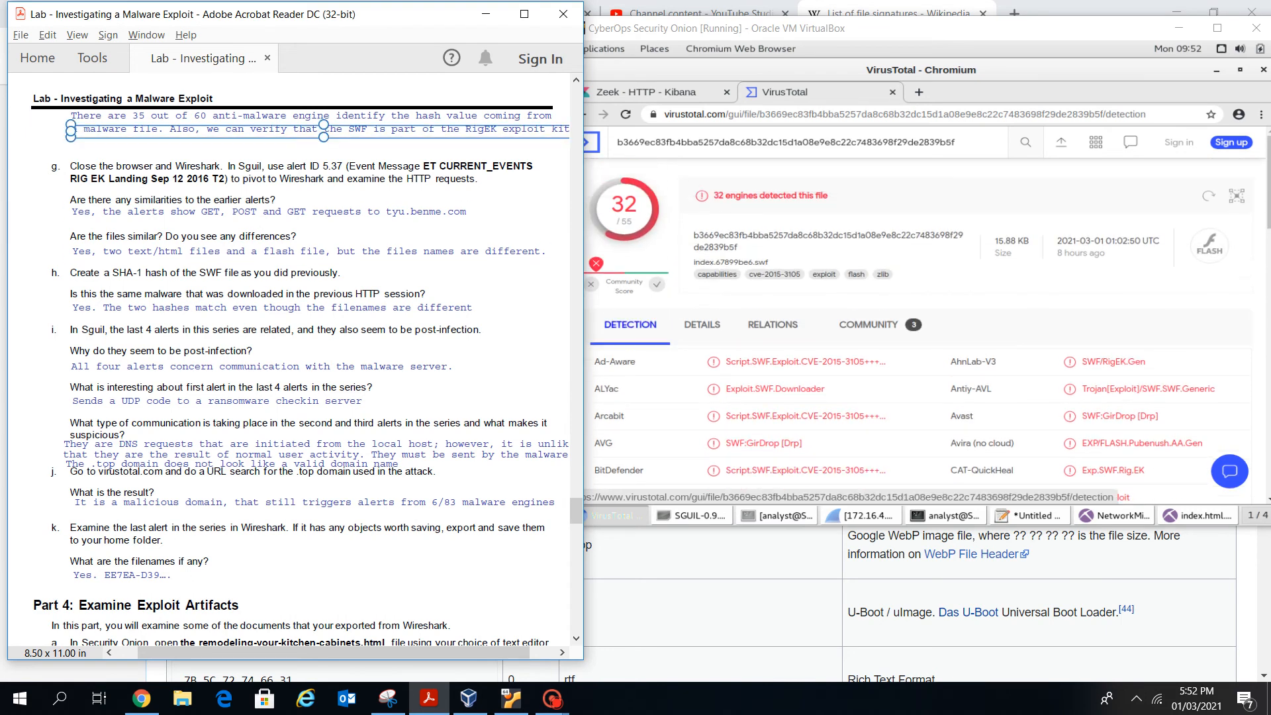
{"action": "left_click", "coordinate": [252, 116]}
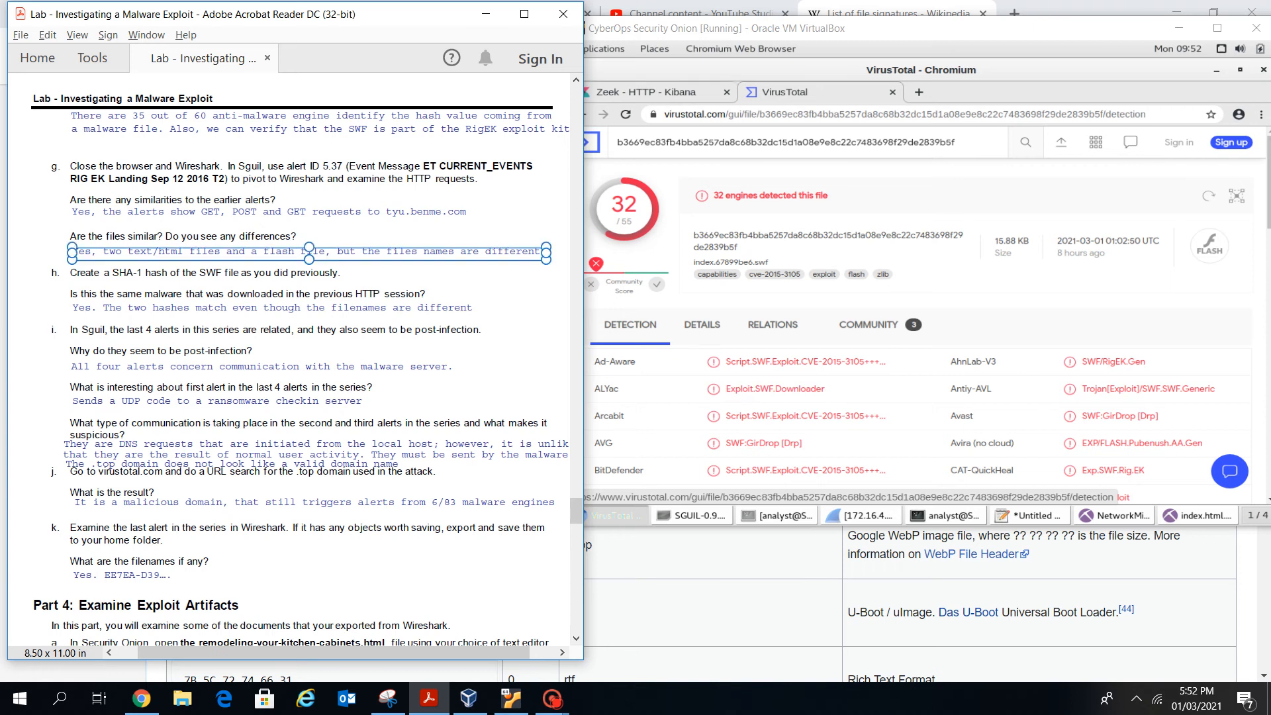
{"action": "scroll", "coordinate": [309, 252], "scroll_direction": "down", "scroll_amount": 1}
{"action": "left_click", "coordinate": [703, 70]}
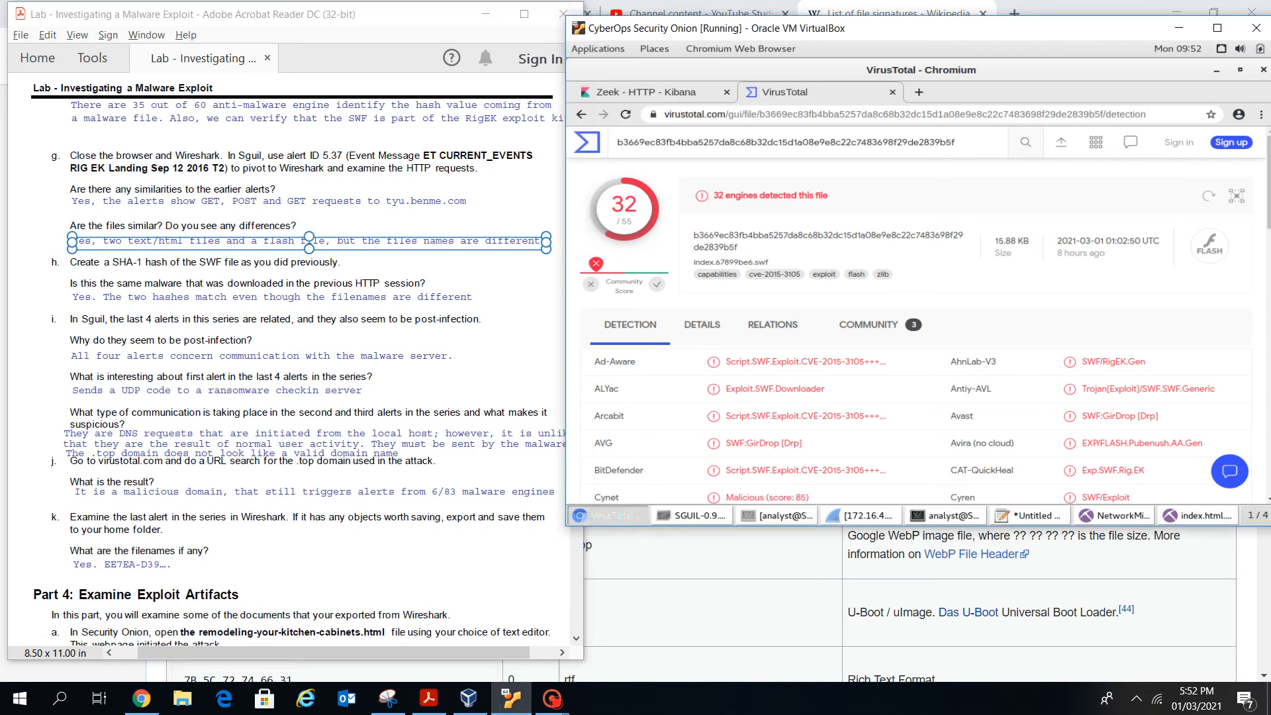
Step: Look through the engine detections for a RigEK label, highlight AhnLab-V3's result, and check it against the lab's answer
{"action": "scroll", "coordinate": [795, 369], "scroll_direction": "down", "scroll_amount": 3}
{"action": "scroll", "coordinate": [911, 331], "scroll_direction": "down", "scroll_amount": 3}
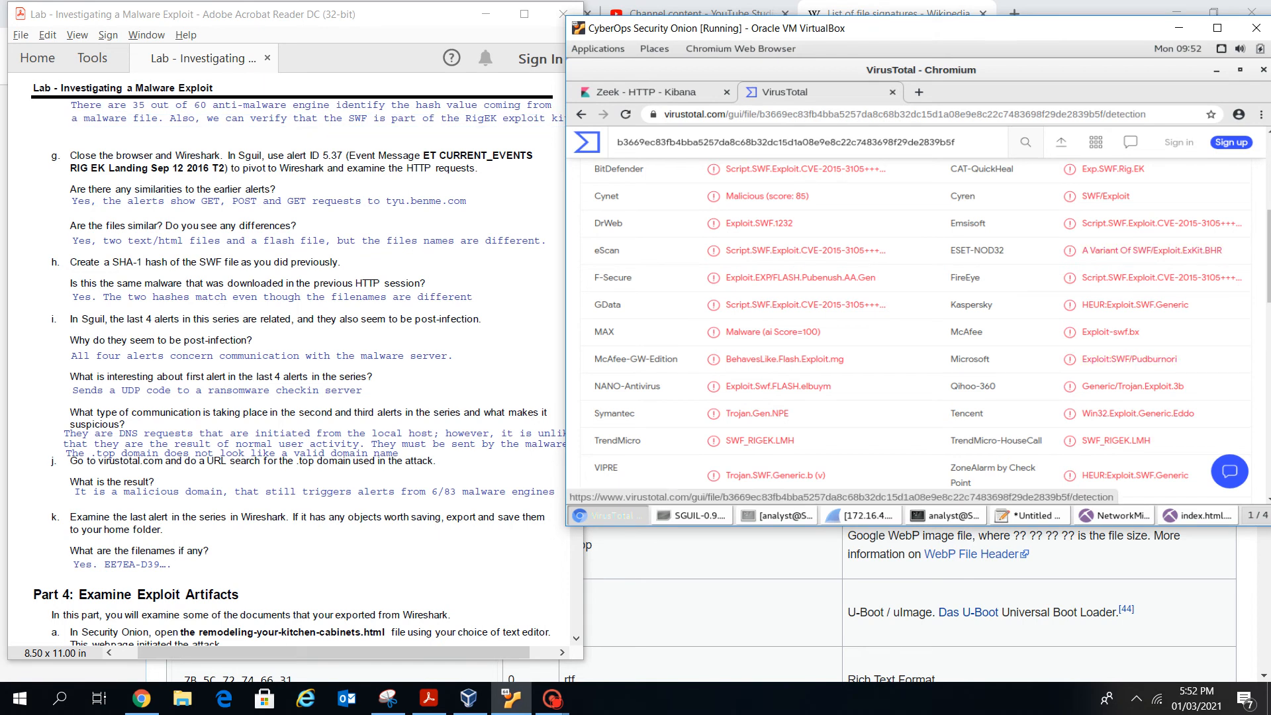
{"action": "scroll", "coordinate": [918, 324], "scroll_direction": "up", "scroll_amount": 3}
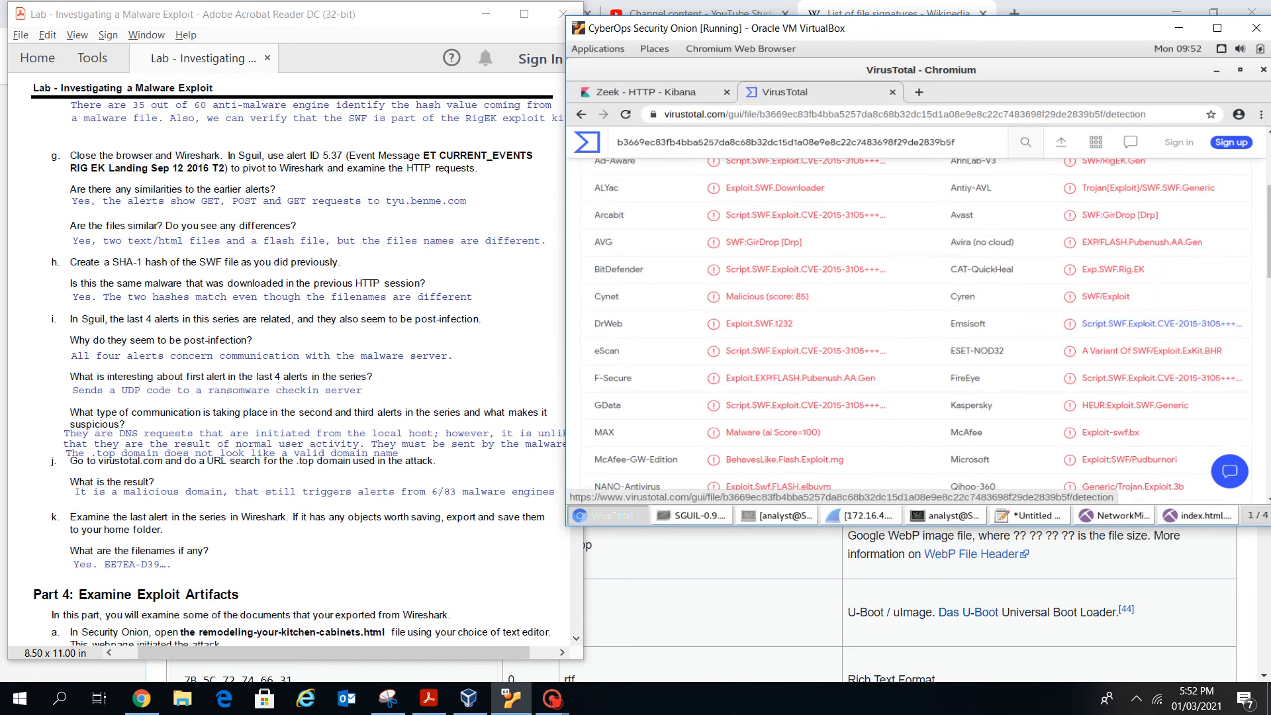
{"action": "scroll", "coordinate": [970, 411], "scroll_direction": "up", "scroll_amount": 2}
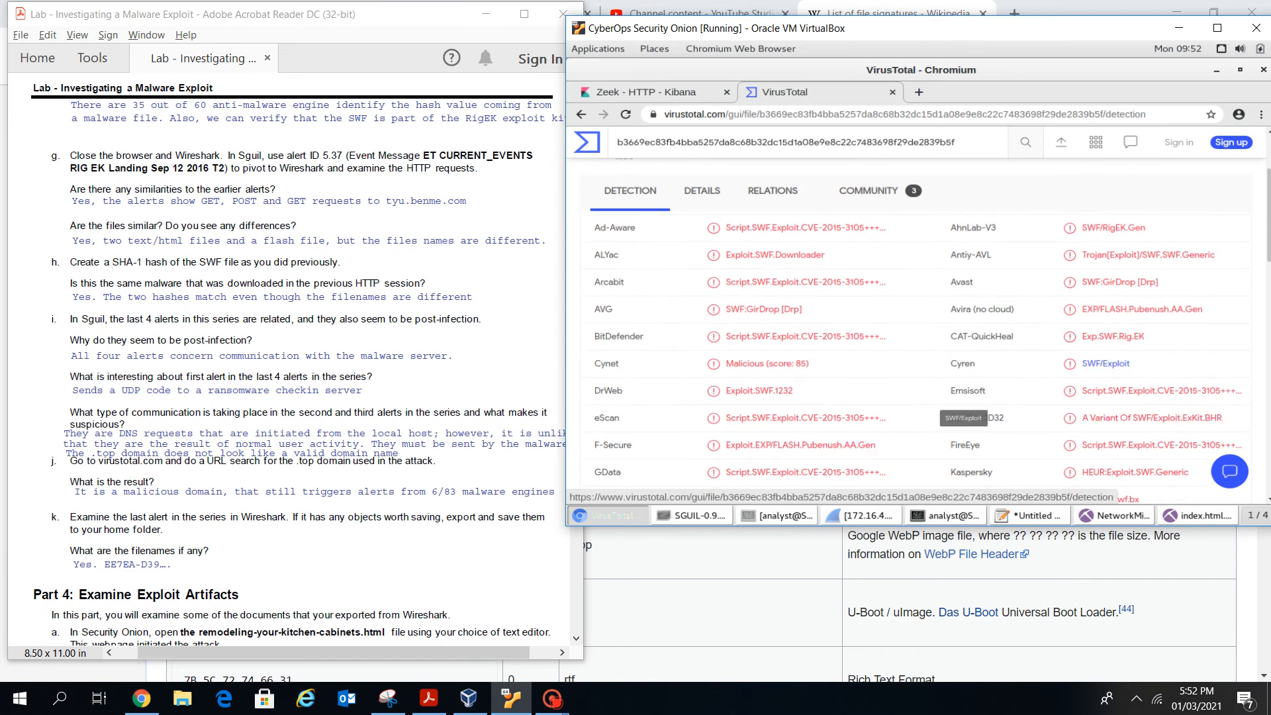
{"action": "triple_click", "coordinate": [1143, 228]}
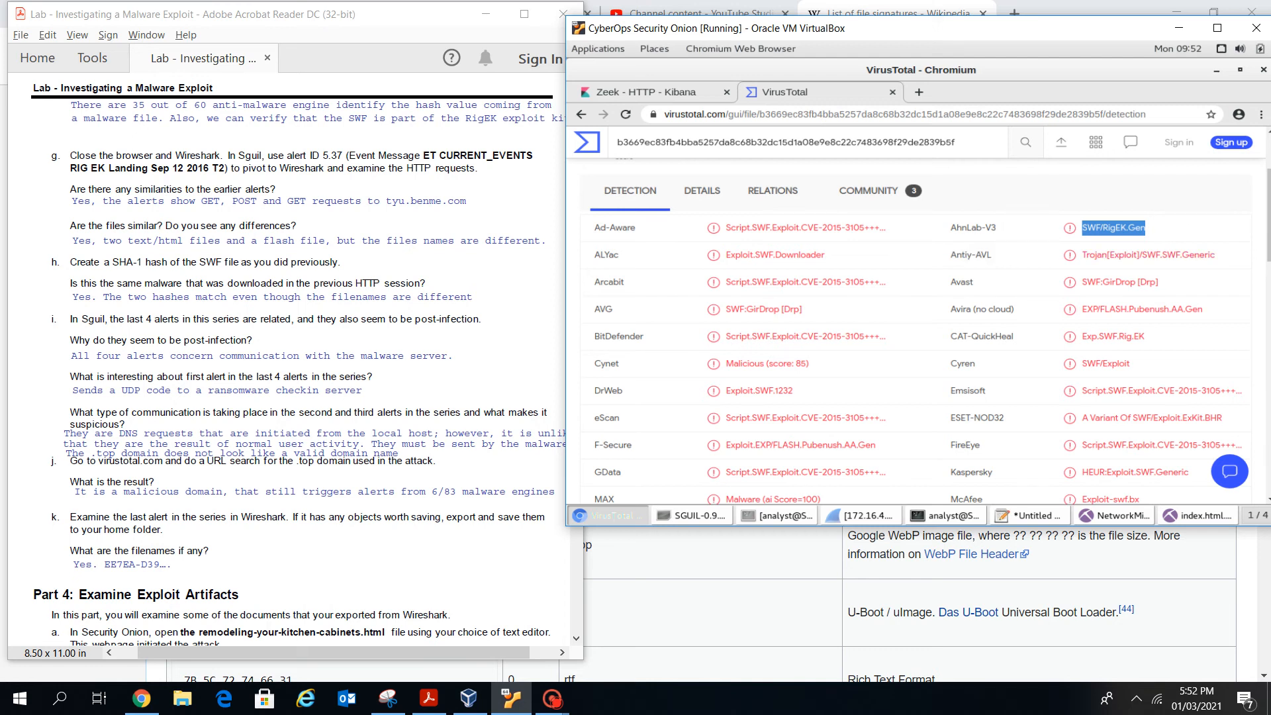
{"action": "left_click", "coordinate": [490, 119]}
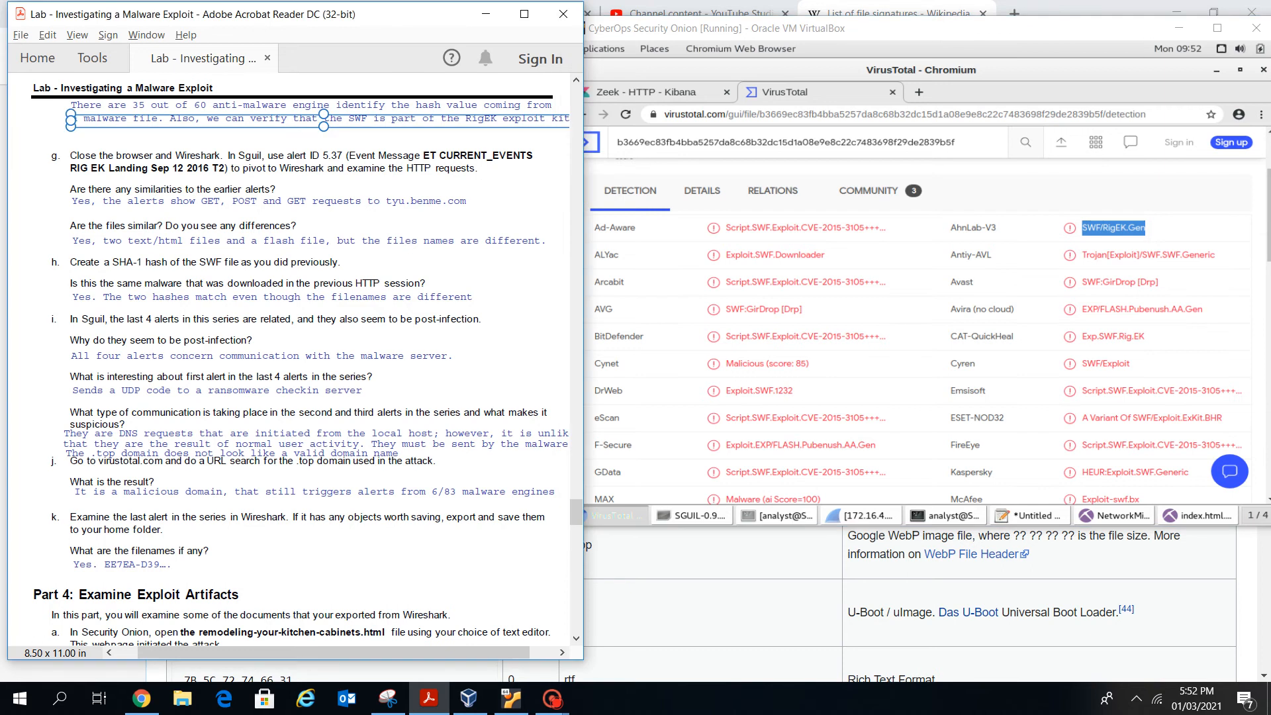
{"action": "key", "text": "Escape"}
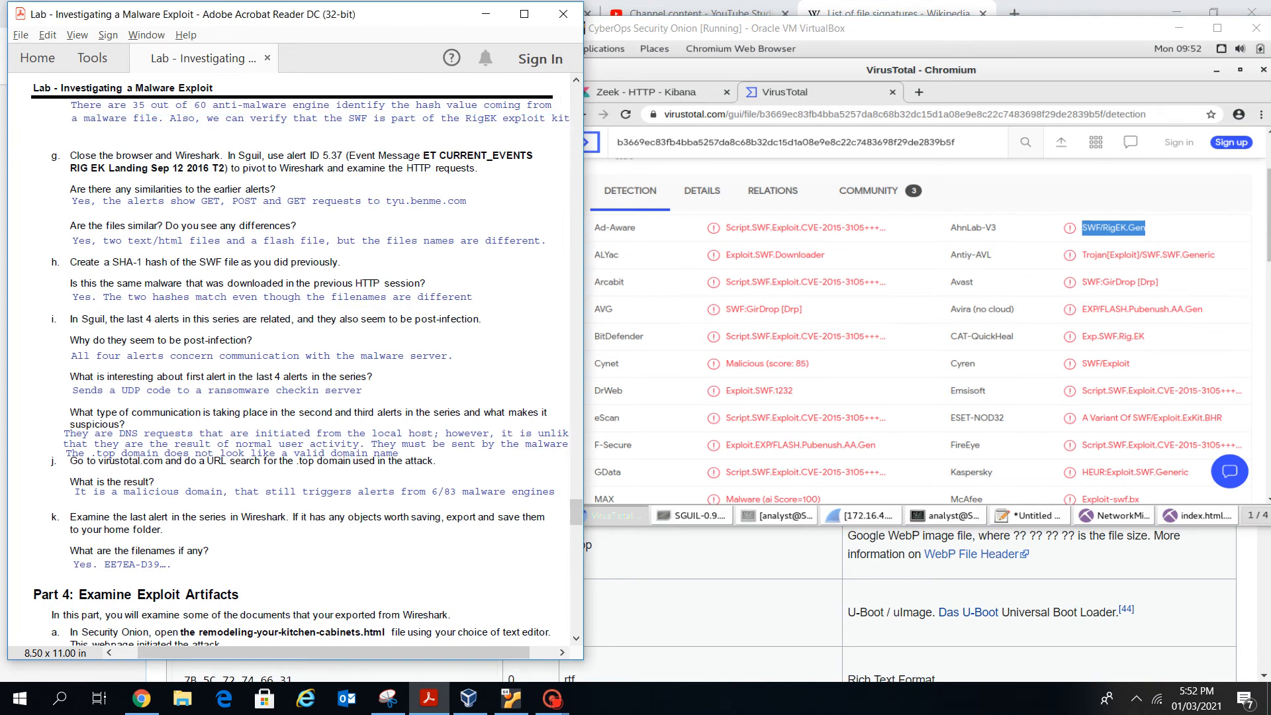
Step: Close the VirusTotal page, switch to Sguil, and pivot from alert 5.37 to Wireshark
{"action": "left_click", "coordinate": [892, 92]}
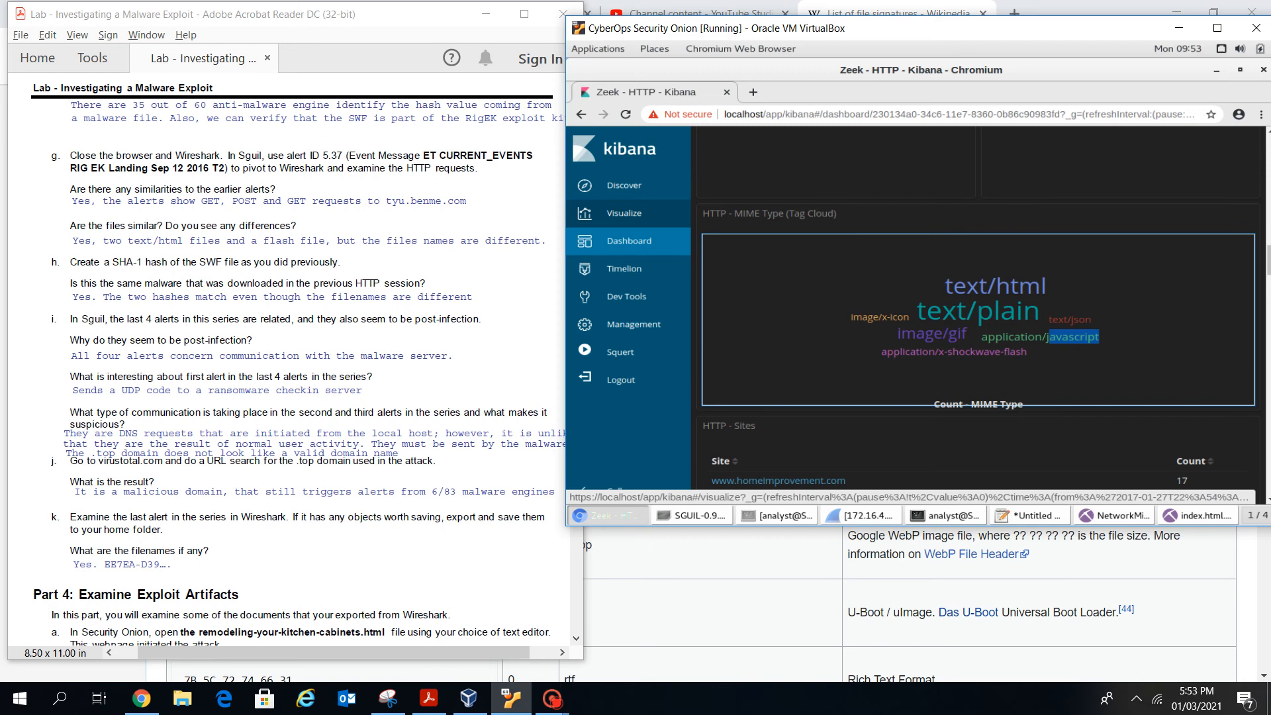
{"action": "left_click", "coordinate": [778, 515]}
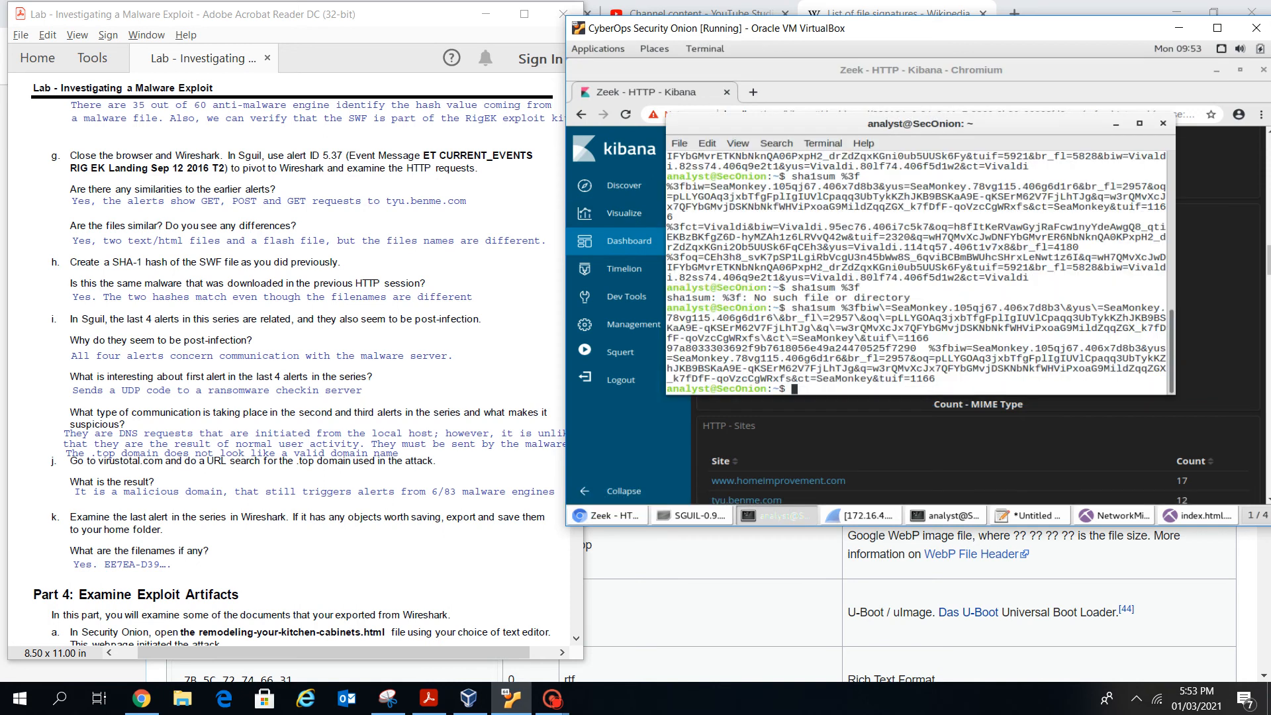
{"action": "left_click", "coordinate": [696, 515]}
{"action": "key", "text": "Return"}
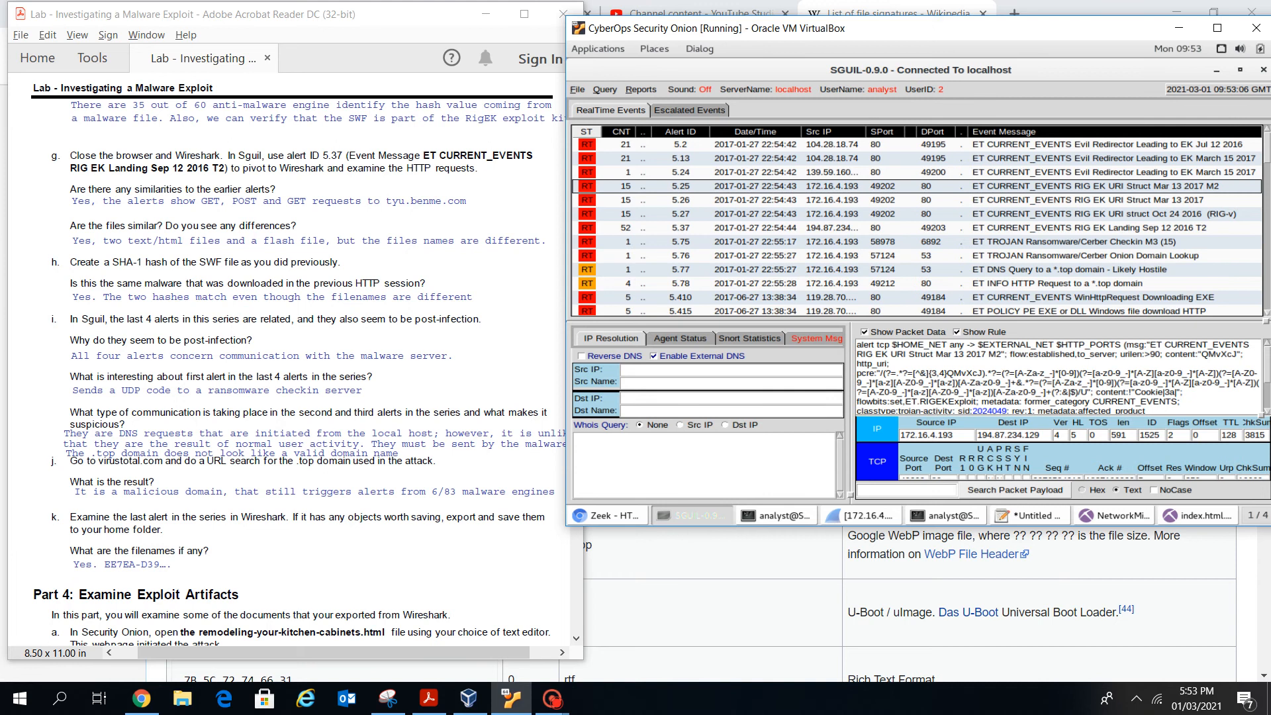
{"action": "left_click", "coordinate": [681, 228]}
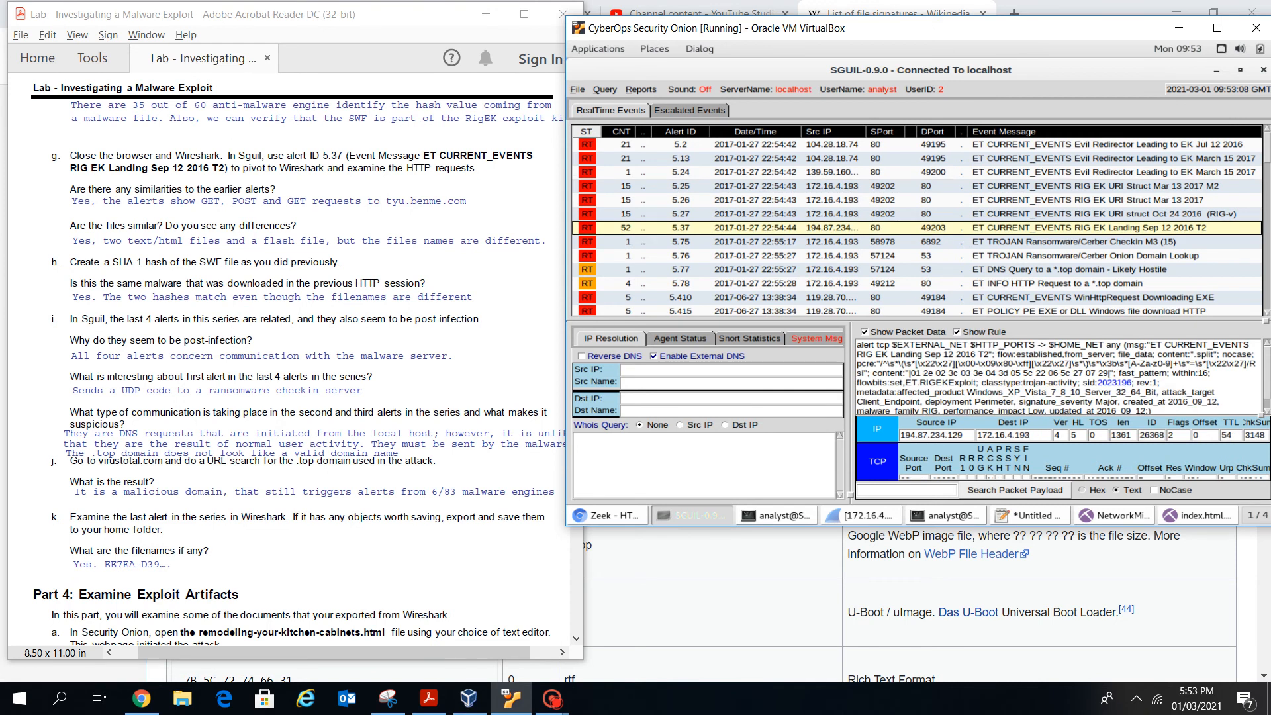
{"action": "right_click", "coordinate": [656, 230]}
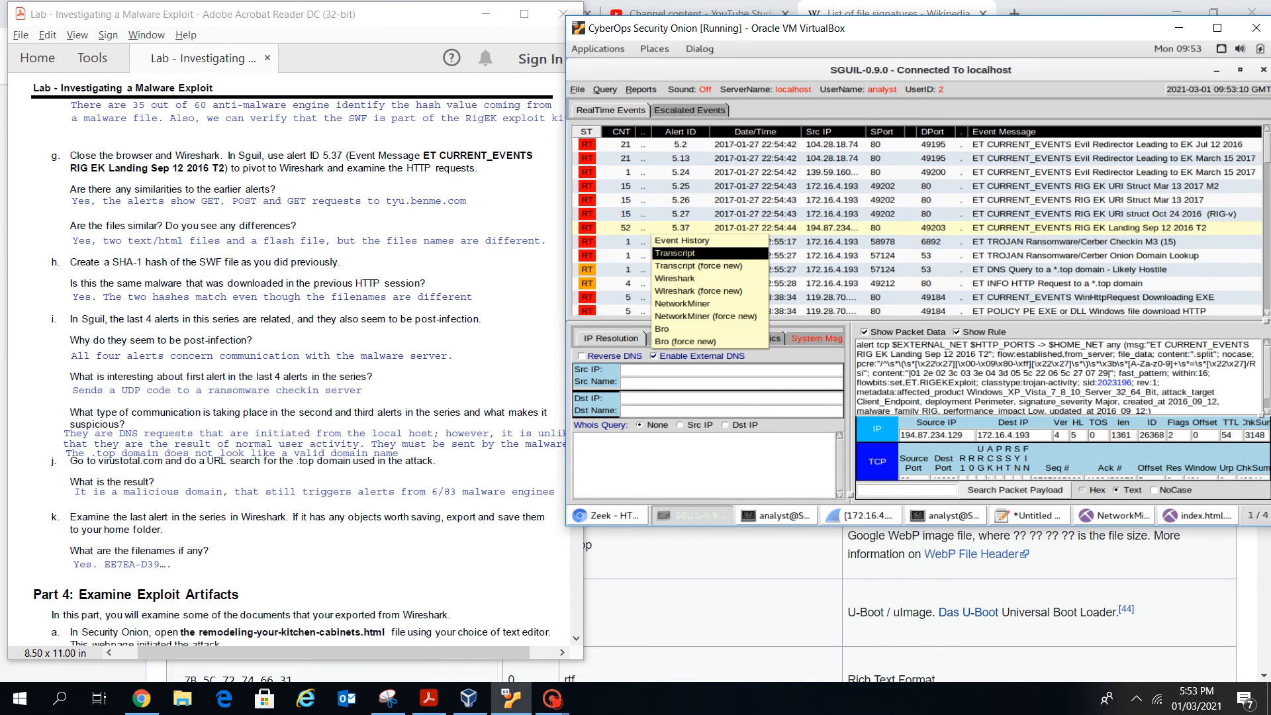
{"action": "left_click", "coordinate": [672, 278]}
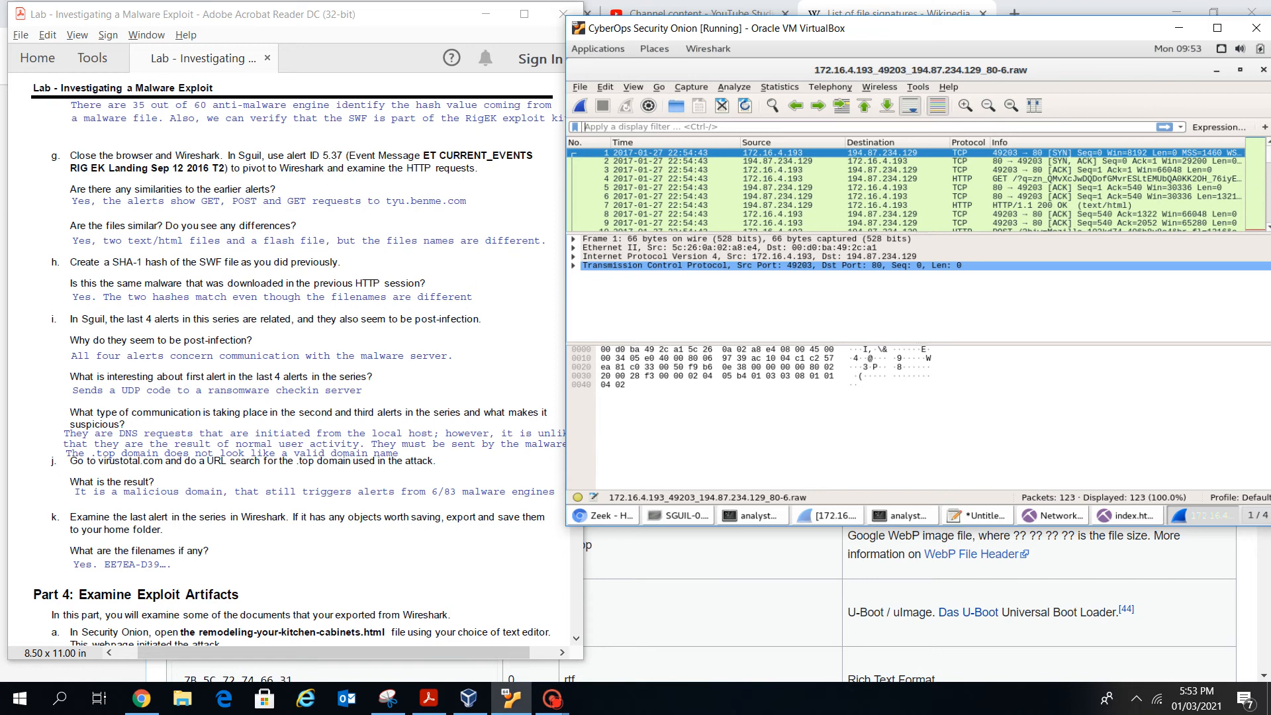
Step: Filter the capture with http.request and expand the first GET request's HTTP details to inspect its Host header
{"action": "type", "text": "http."}
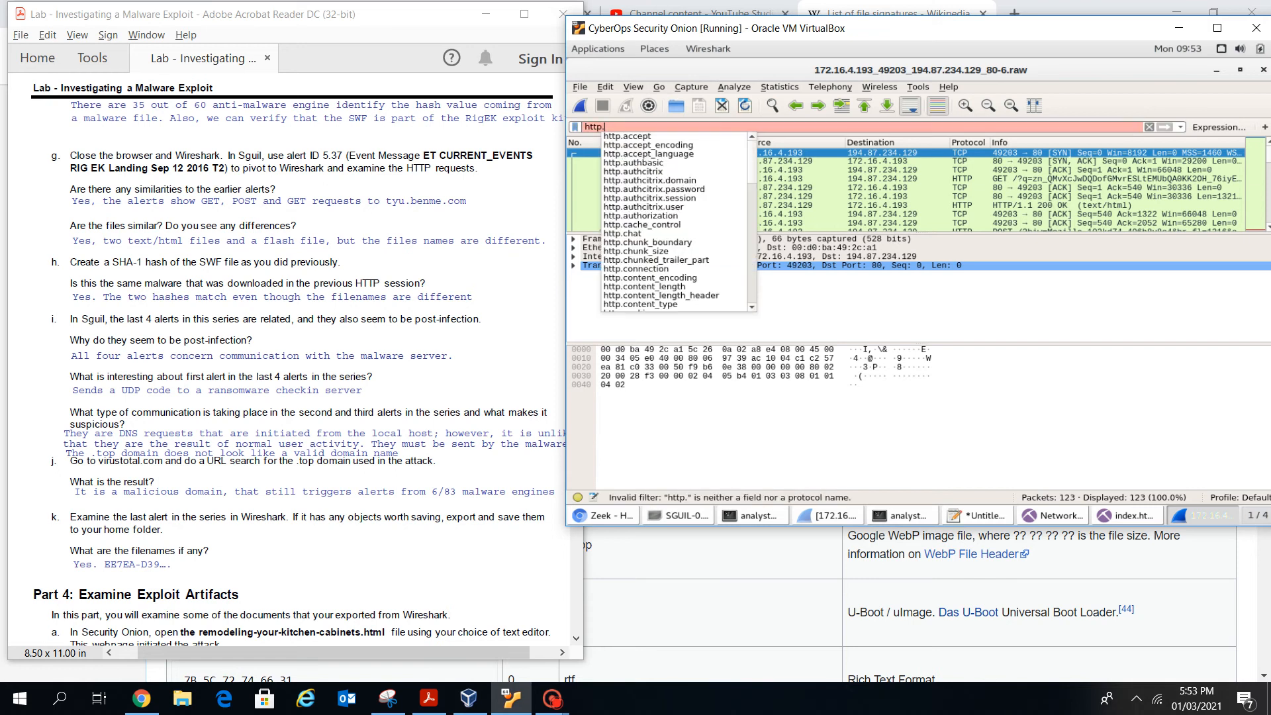
{"action": "type", "text": "request"}
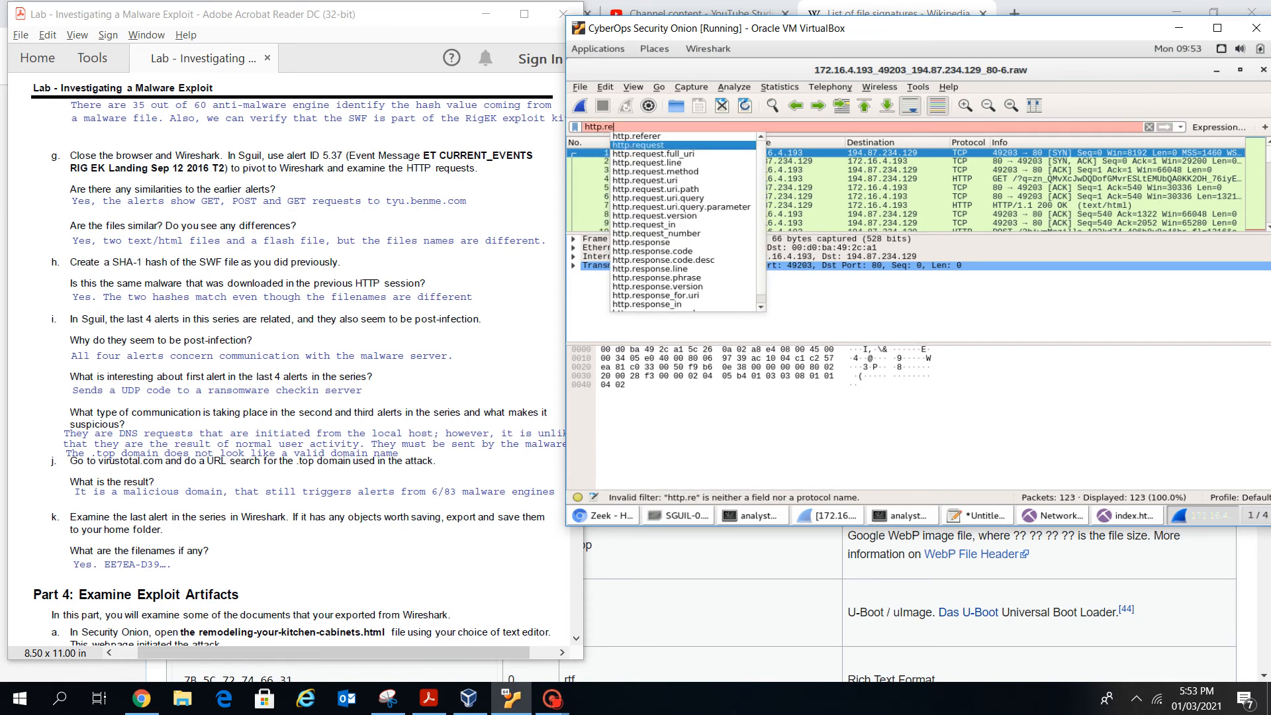
{"action": "key", "text": "Return"}
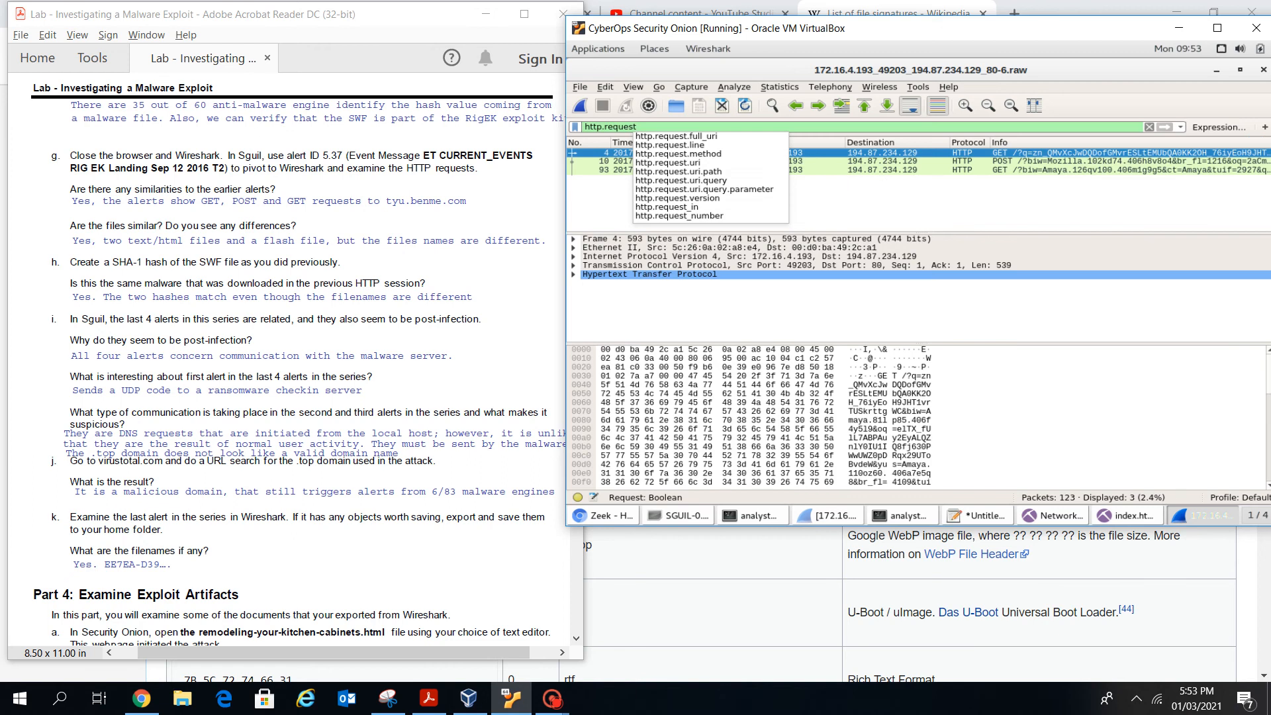
{"action": "key", "text": "Escape"}
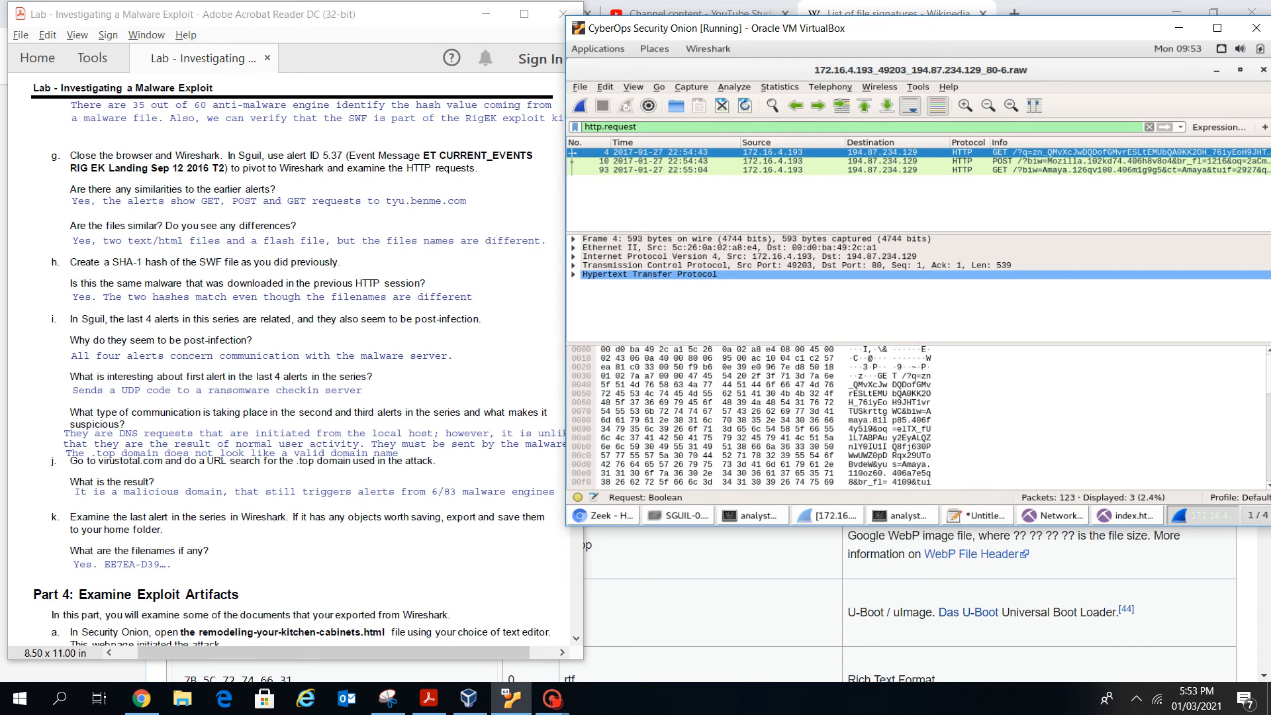
{"action": "key", "text": "Right"}
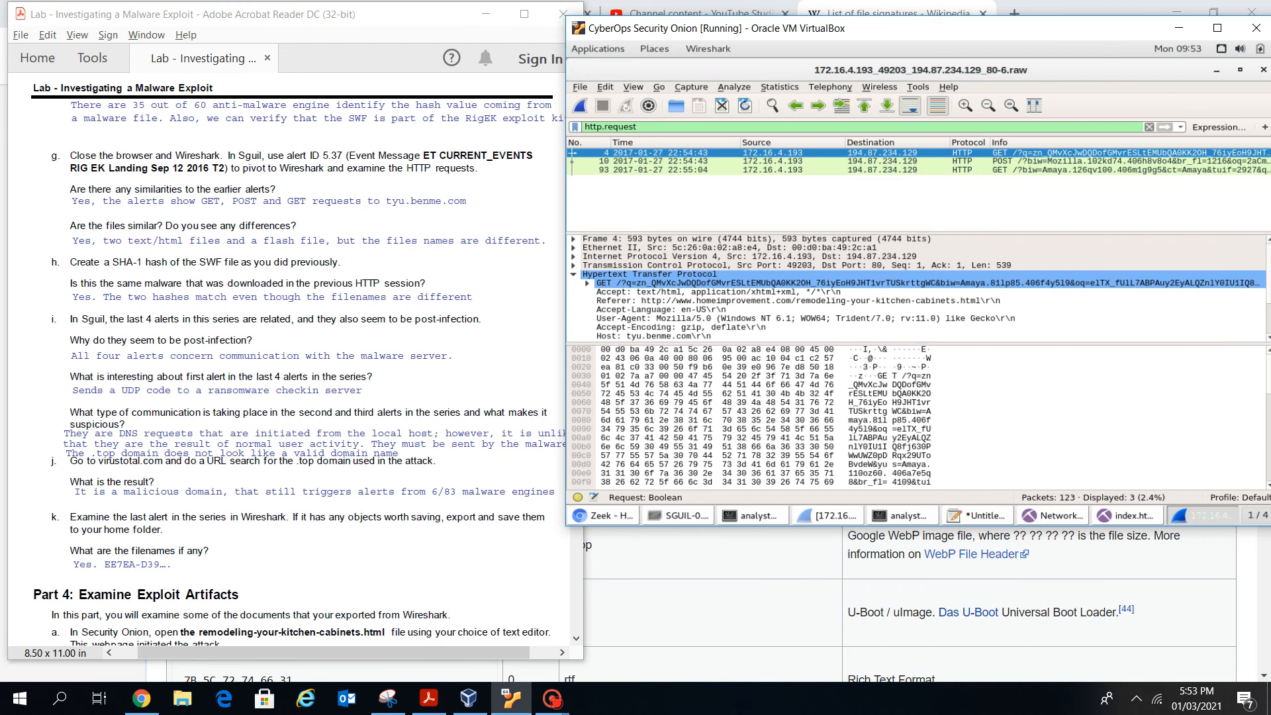
{"action": "left_click", "coordinate": [653, 337]}
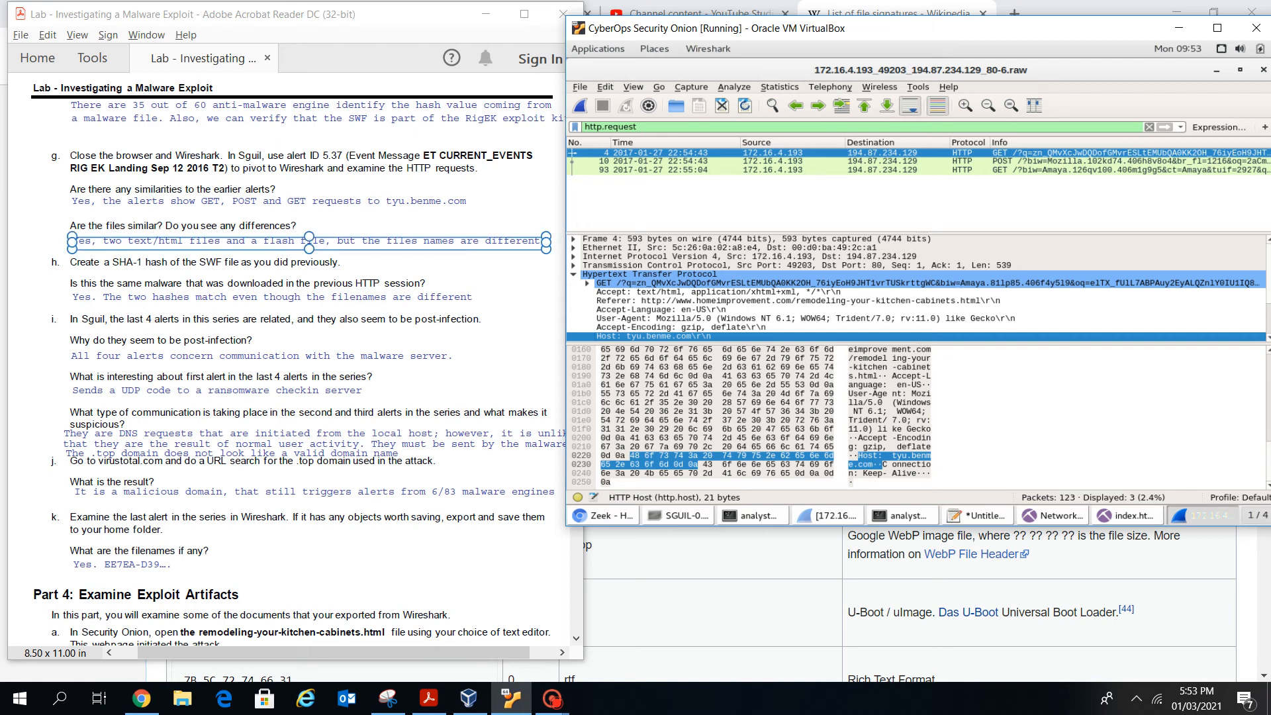
Step: Open the capture's list of exportable HTTP objects and compare the filenames of the objects
{"action": "left_click_drag", "start_coordinate": [926, 29], "coordinate": [859, 23]}
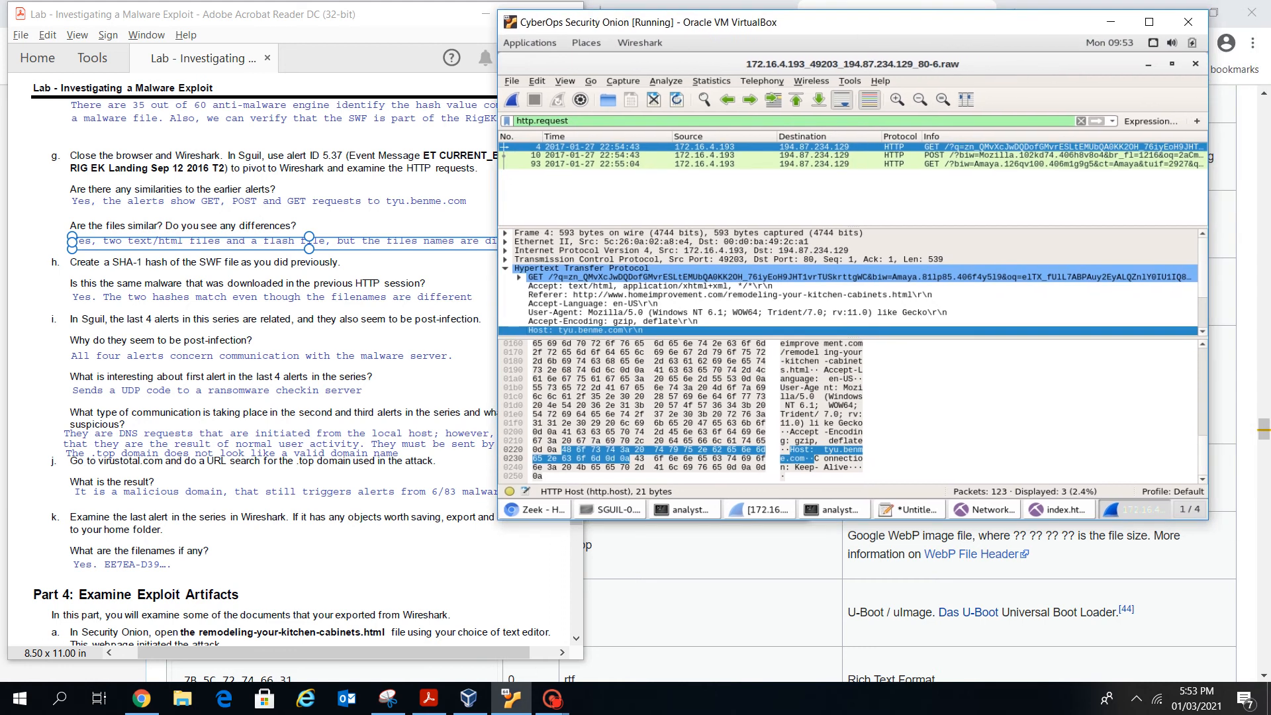
{"action": "left_click", "coordinate": [511, 81]}
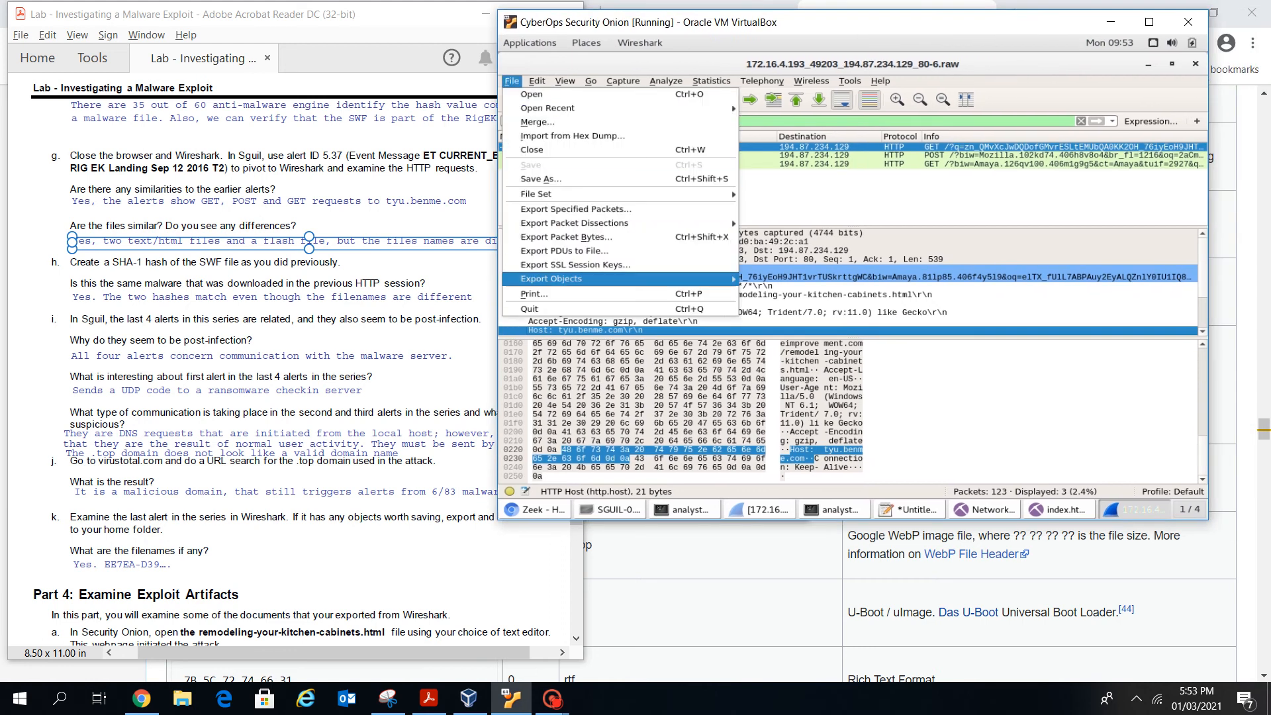
{"action": "mouse_move", "coordinate": [619, 279]}
{"action": "left_click", "coordinate": [771, 292]}
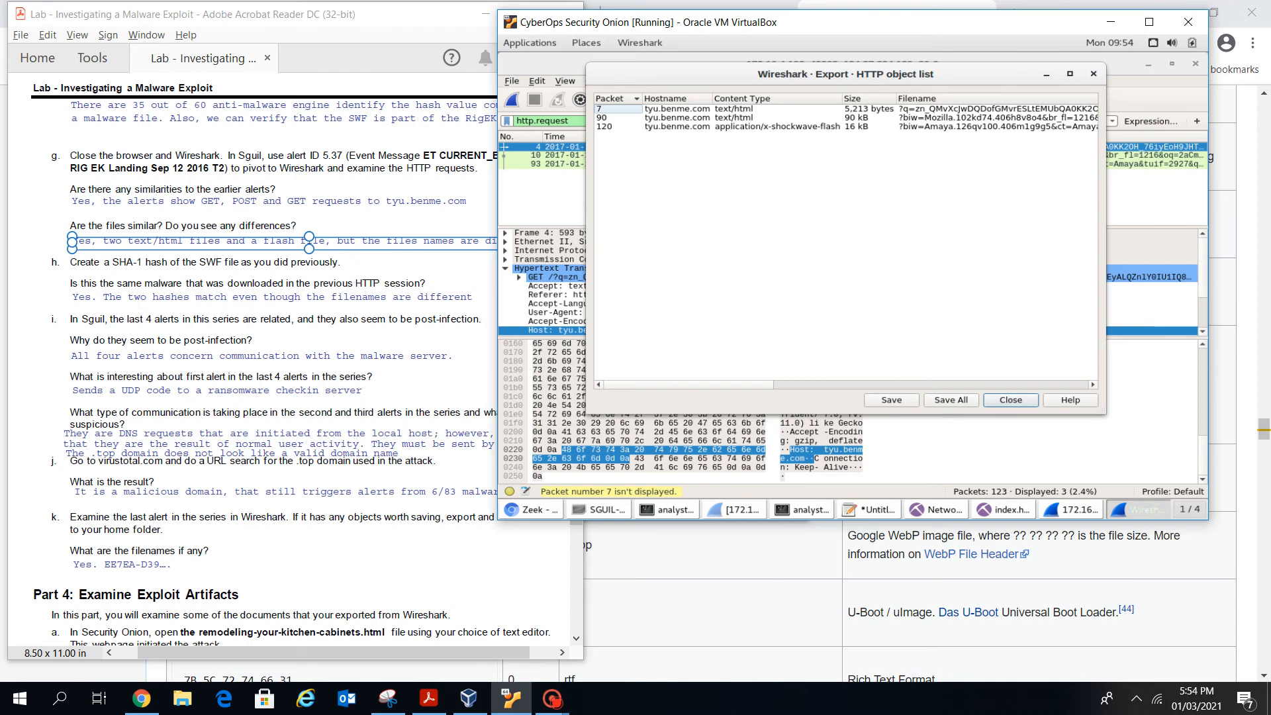
{"action": "left_click", "coordinate": [953, 109]}
{"action": "left_click", "coordinate": [953, 118]}
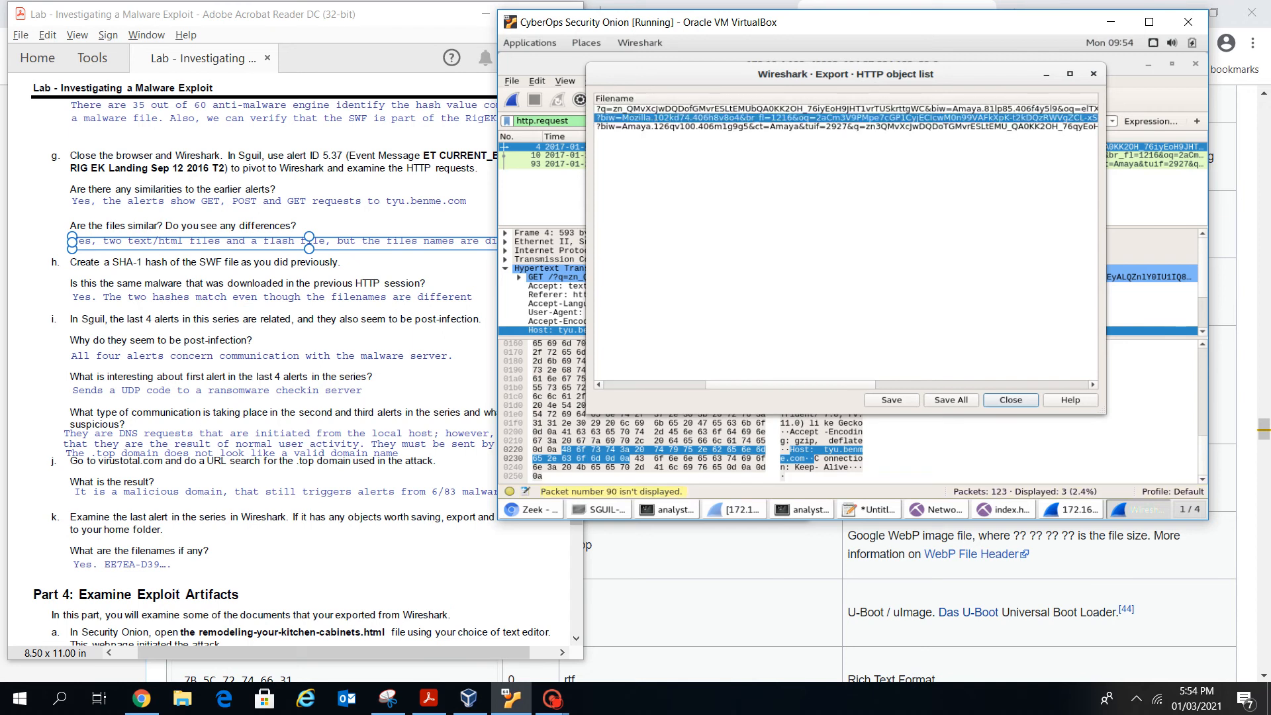
{"action": "left_click", "coordinate": [953, 126]}
{"action": "left_click", "coordinate": [954, 108]}
{"action": "left_click", "coordinate": [954, 118]}
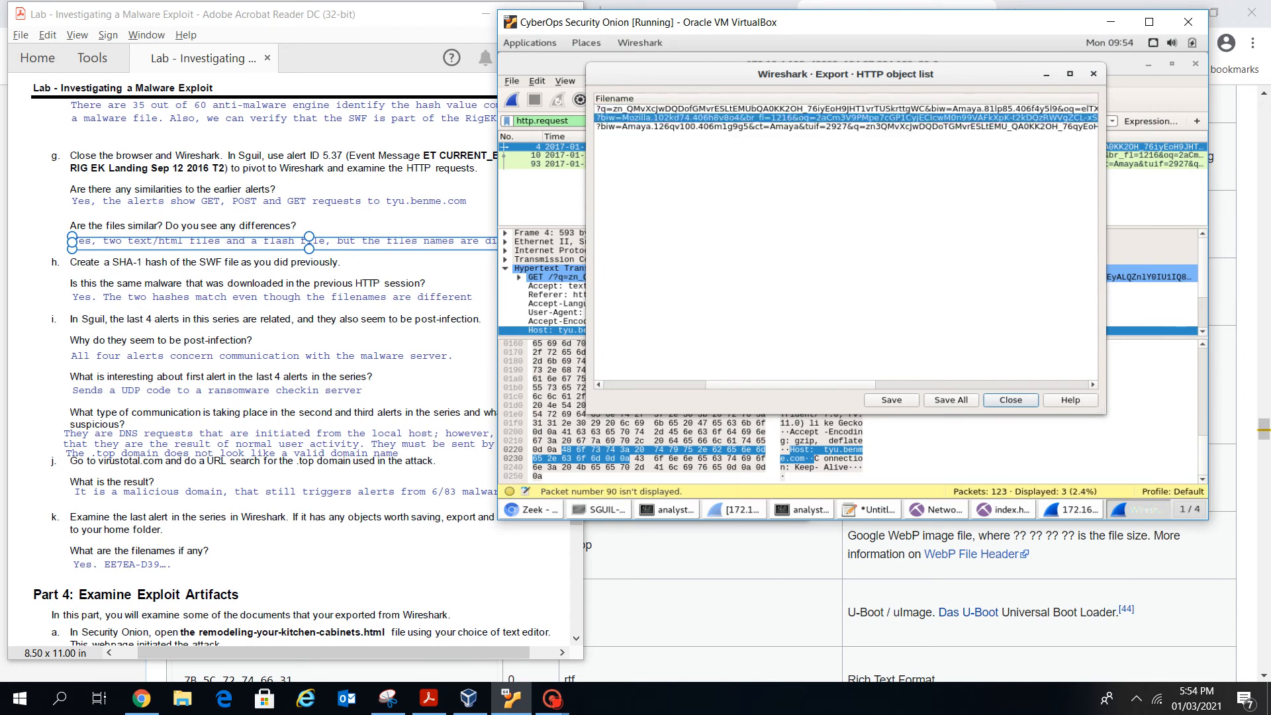
{"action": "left_click", "coordinate": [953, 126]}
Step: Check the lab's question on file similarities against the objects' content types, including the flash file, and close the object list
{"action": "left_click", "coordinate": [371, 258]}
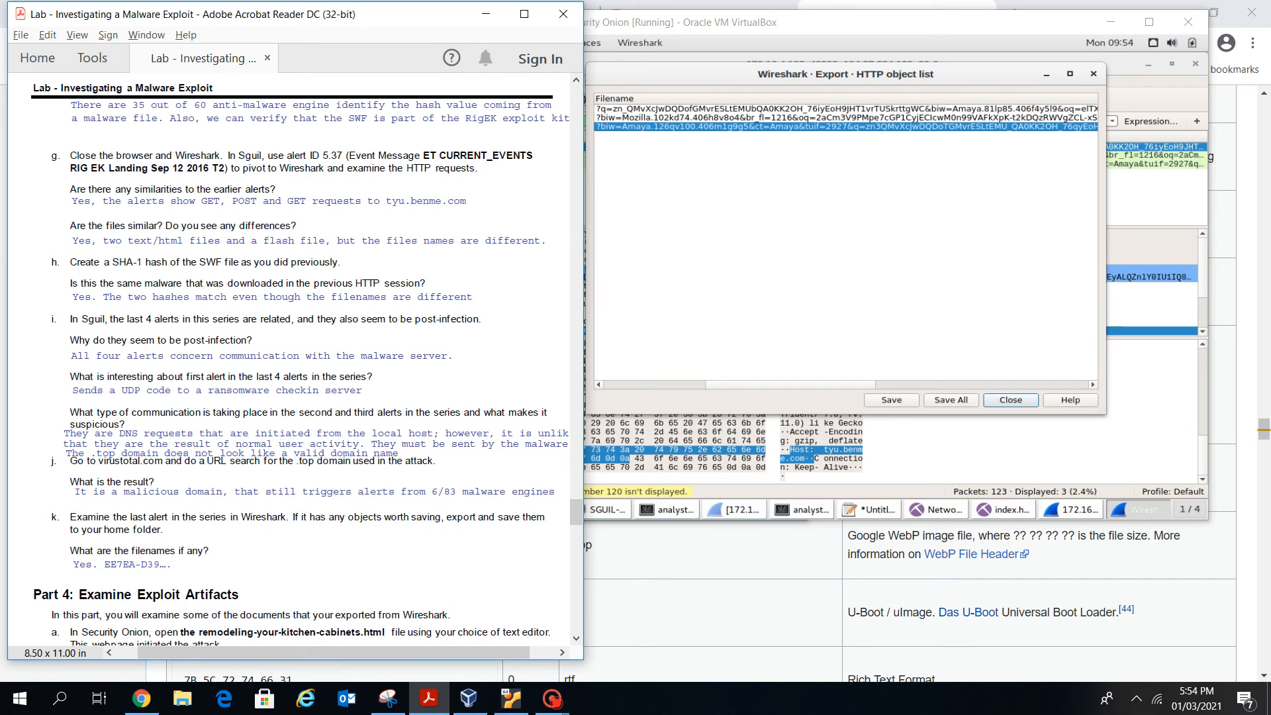
{"action": "left_click", "coordinate": [844, 258]}
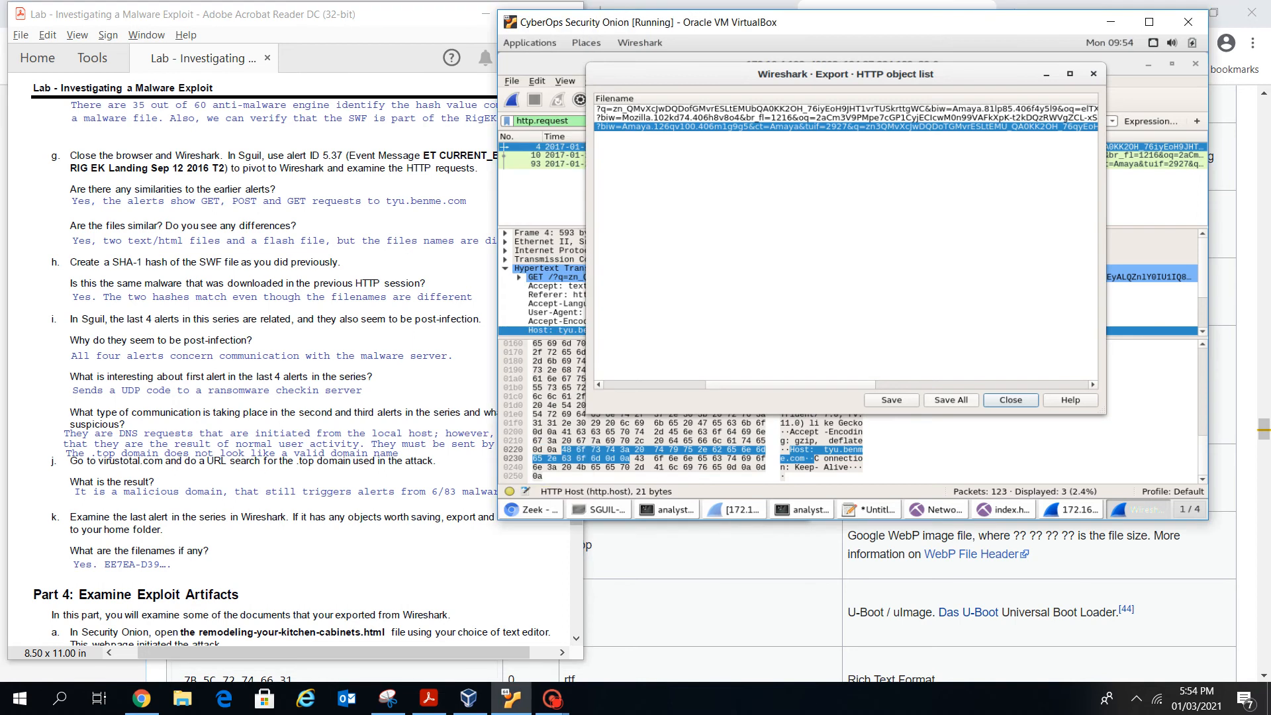
{"action": "left_click_drag", "start_coordinate": [791, 385], "coordinate": [688, 385]}
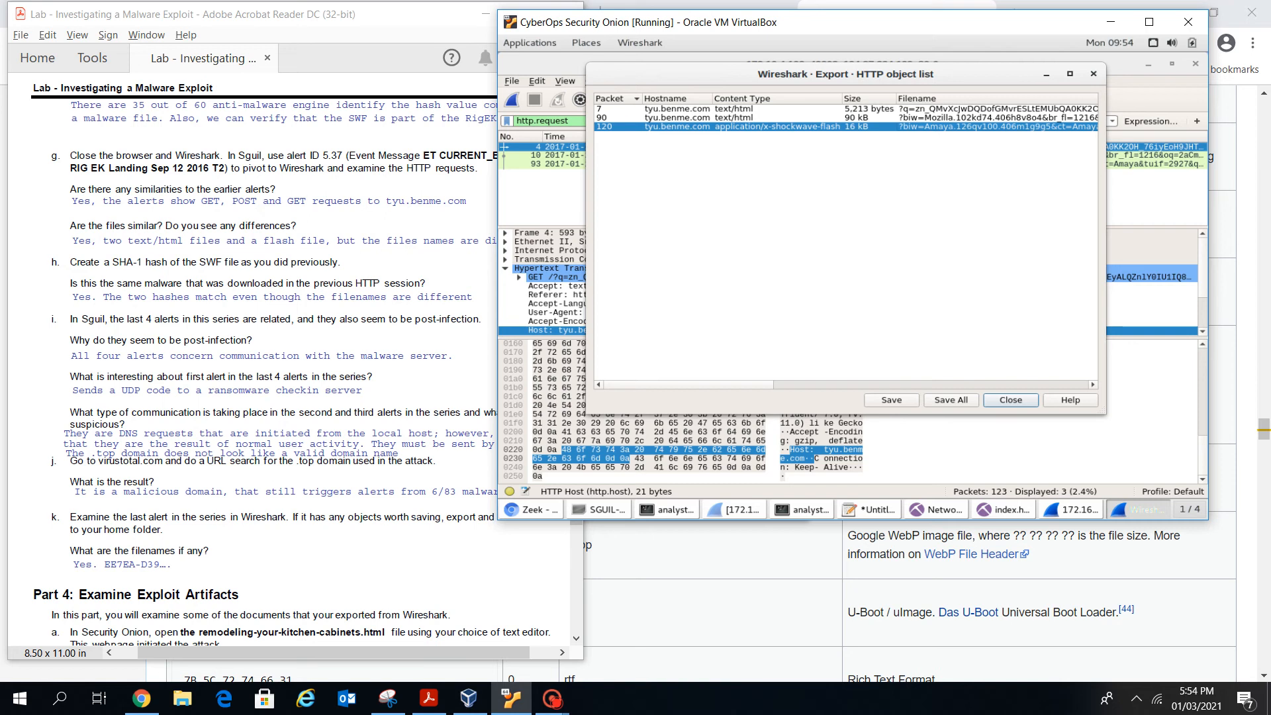
{"action": "left_click", "coordinate": [776, 127]}
{"action": "left_click", "coordinate": [1010, 400]}
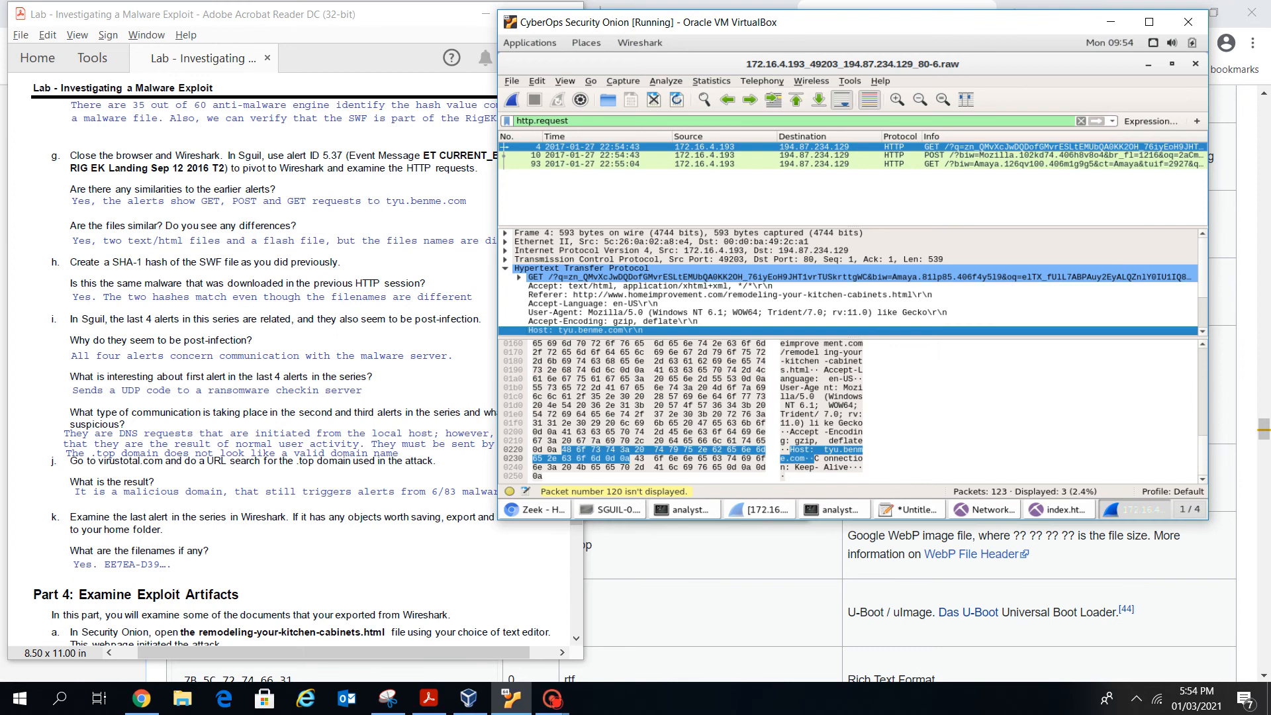
Step: Close the Wireshark capture, dismiss the raw file notice, and pivot from alert 5.37 to NetworkMiner in Sguil
{"action": "left_click", "coordinate": [1196, 64]}
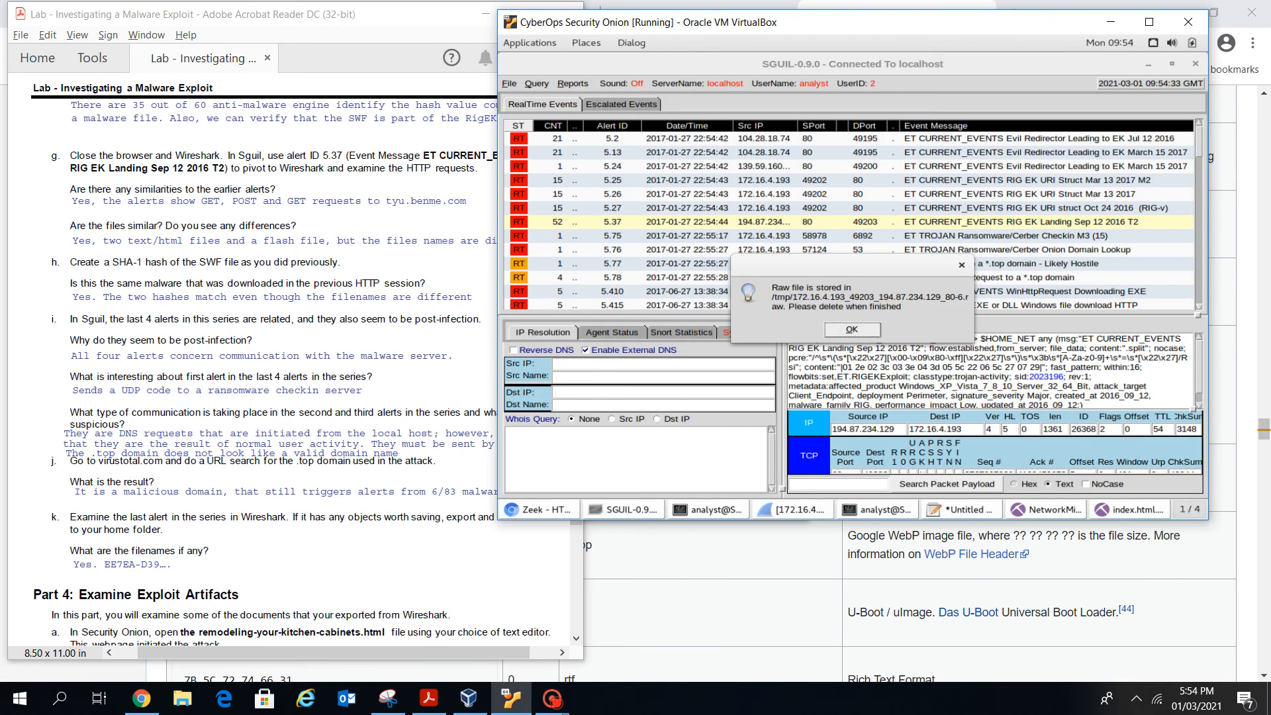
{"action": "left_click", "coordinate": [852, 329]}
{"action": "right_click", "coordinate": [584, 222]}
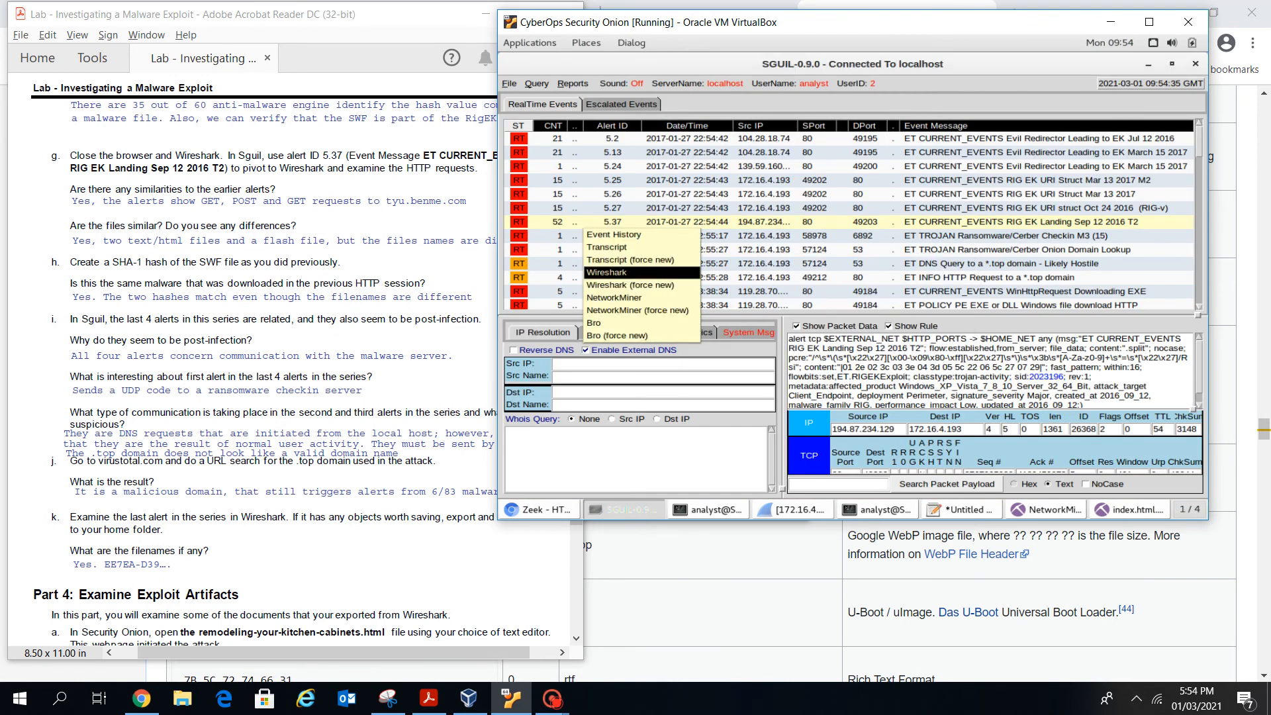
{"action": "left_click", "coordinate": [614, 298]}
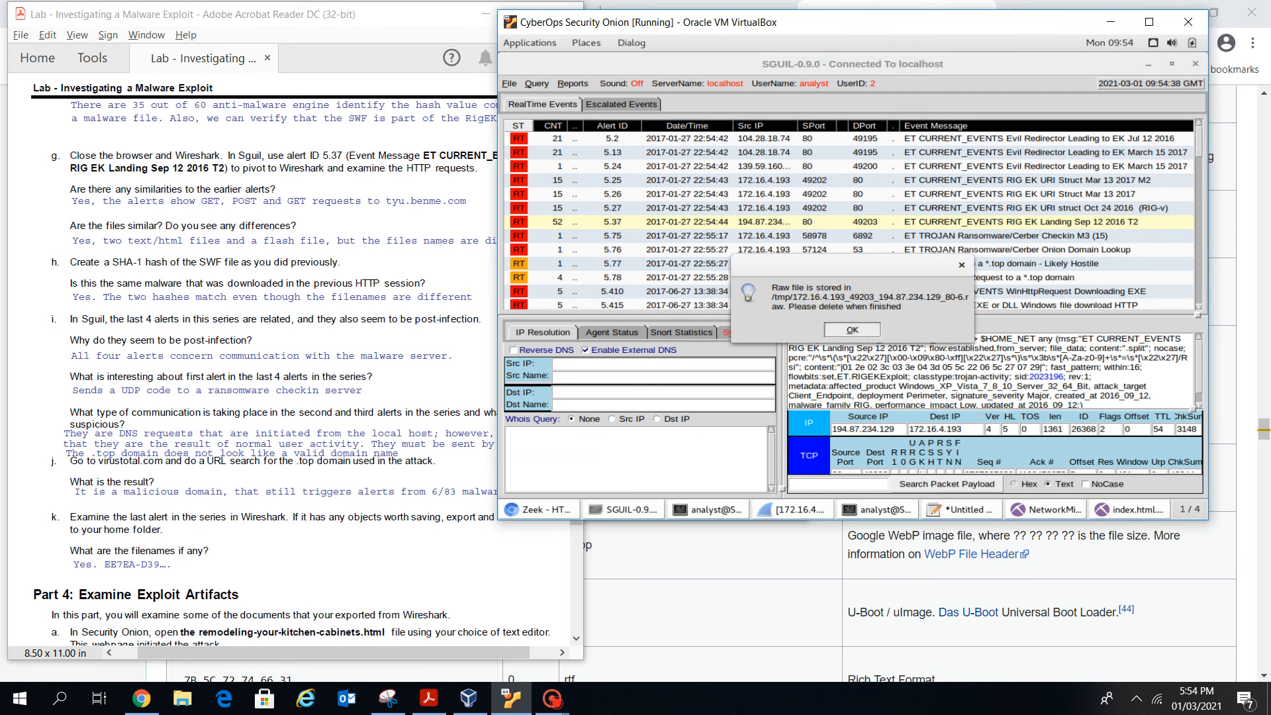
{"action": "left_click", "coordinate": [852, 330]}
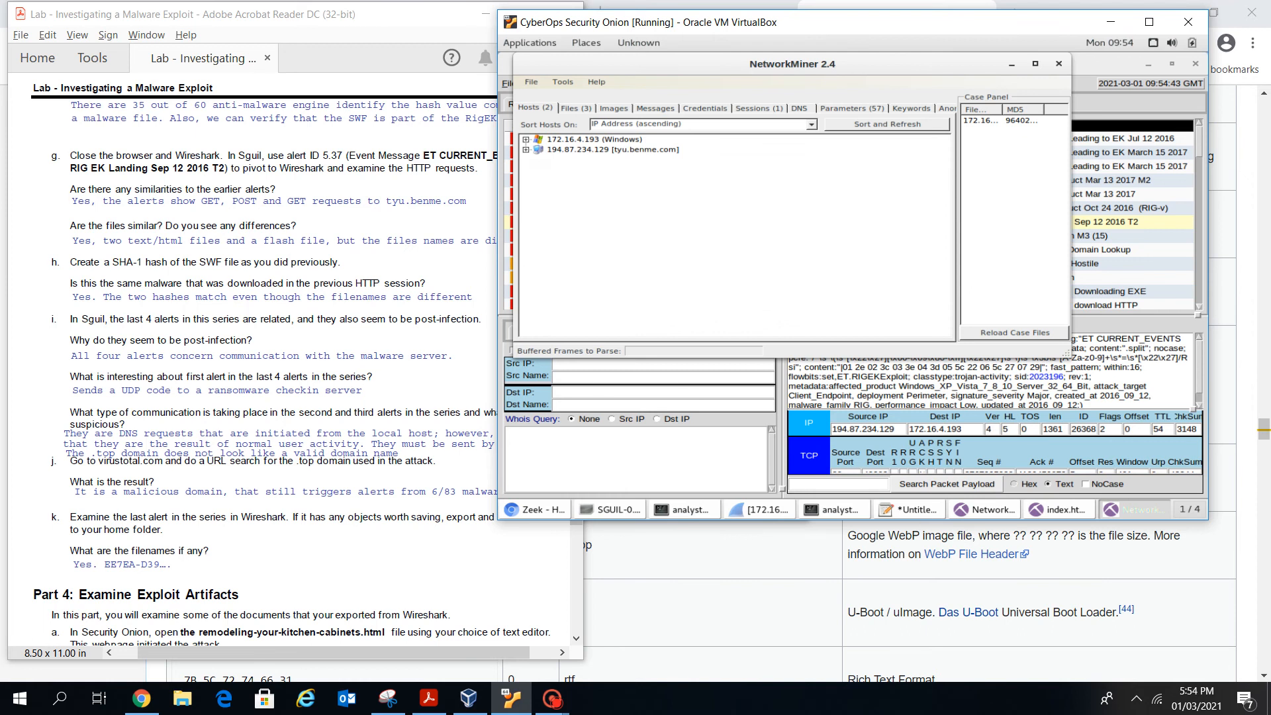
Step: Calculate the hashes of the SWF file in NetworkMiner's extracted files and copy its SHA1 value
{"action": "left_click", "coordinate": [576, 108]}
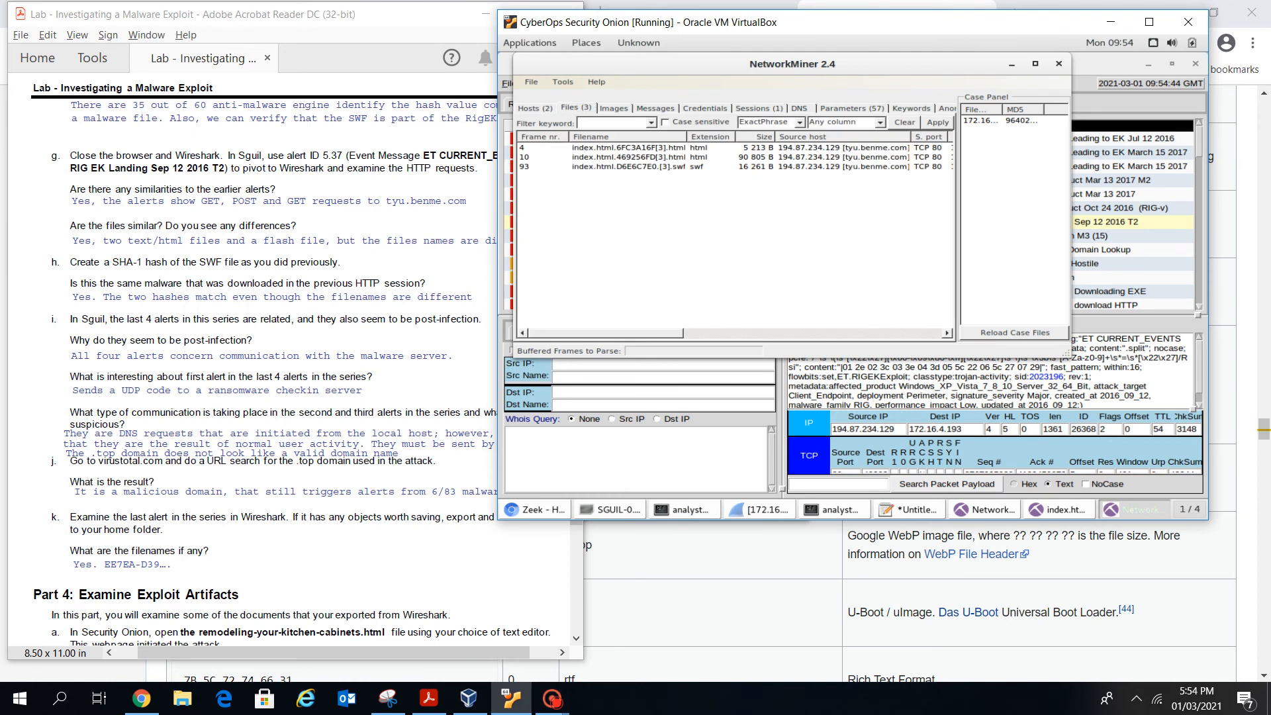
{"action": "right_click", "coordinate": [633, 166]}
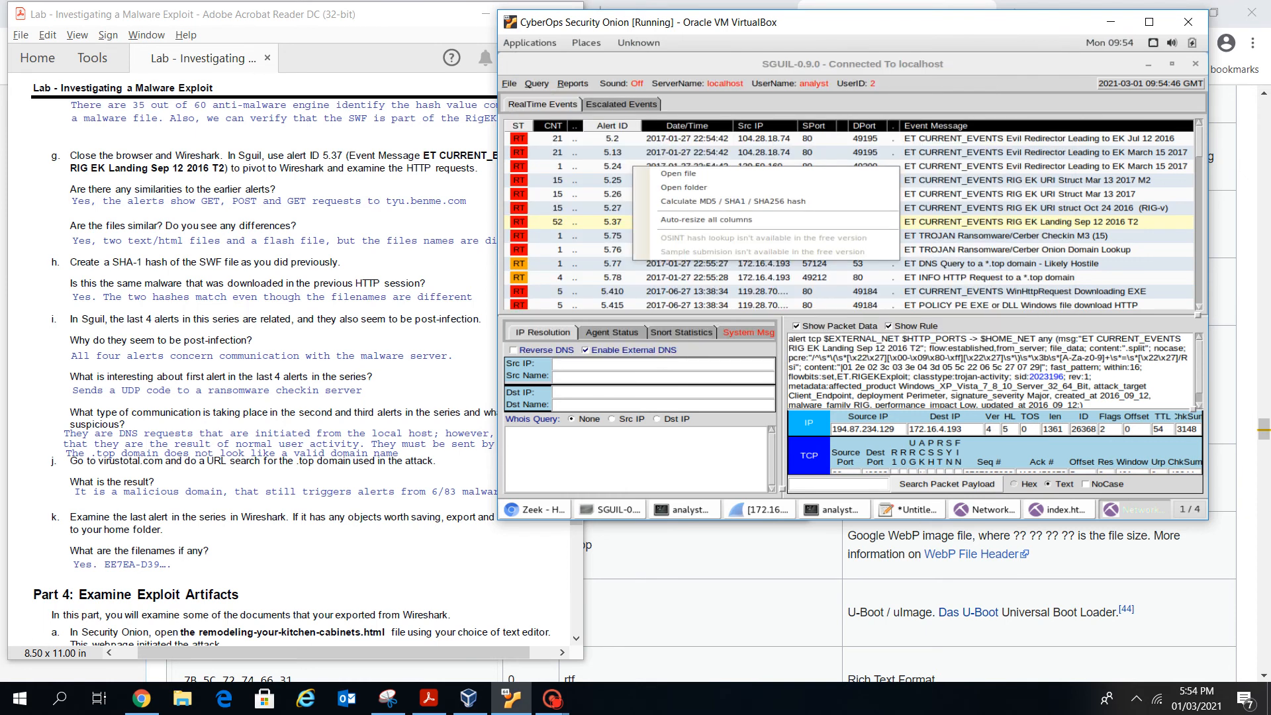
{"action": "left_click", "coordinate": [728, 202]}
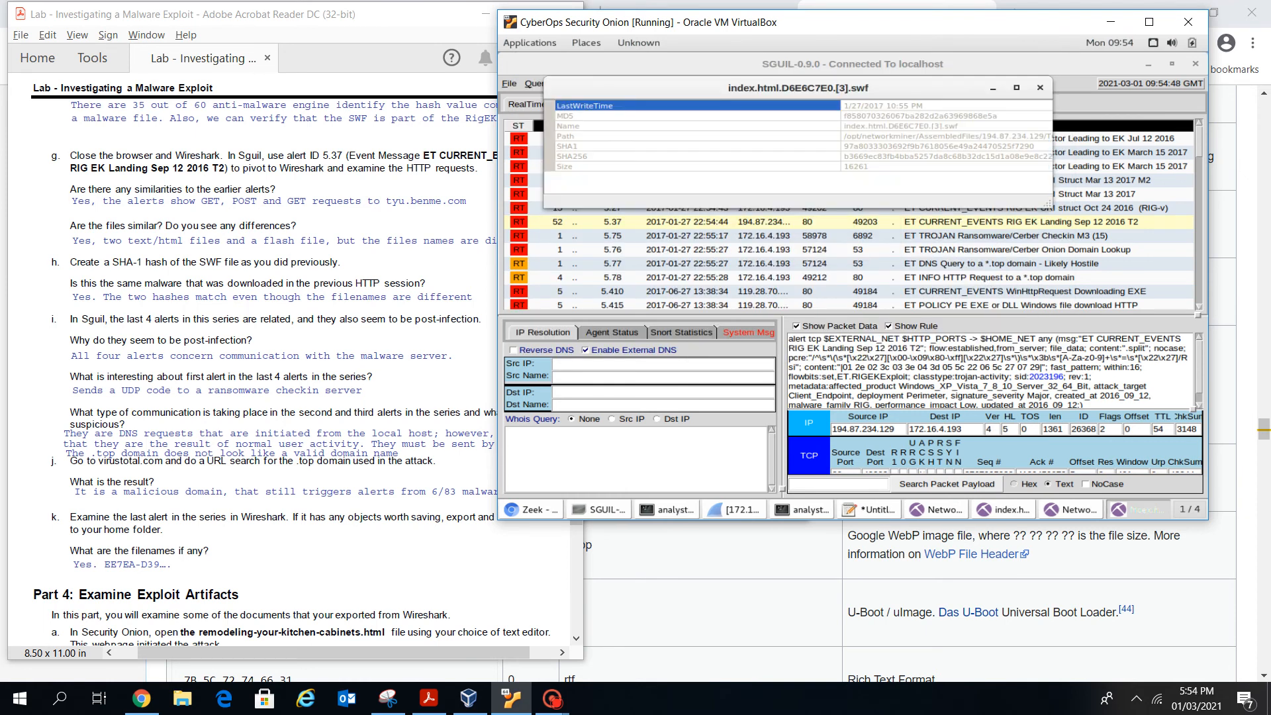
{"action": "mouse_move", "coordinate": [844, 147]}
{"action": "left_mouse_down"}
{"action": "mouse_move", "coordinate": [1034, 146]}
{"action": "mouse_move", "coordinate": [843, 146]}
{"action": "left_mouse_up"}
{"action": "key", "text": "ctrl+c"}
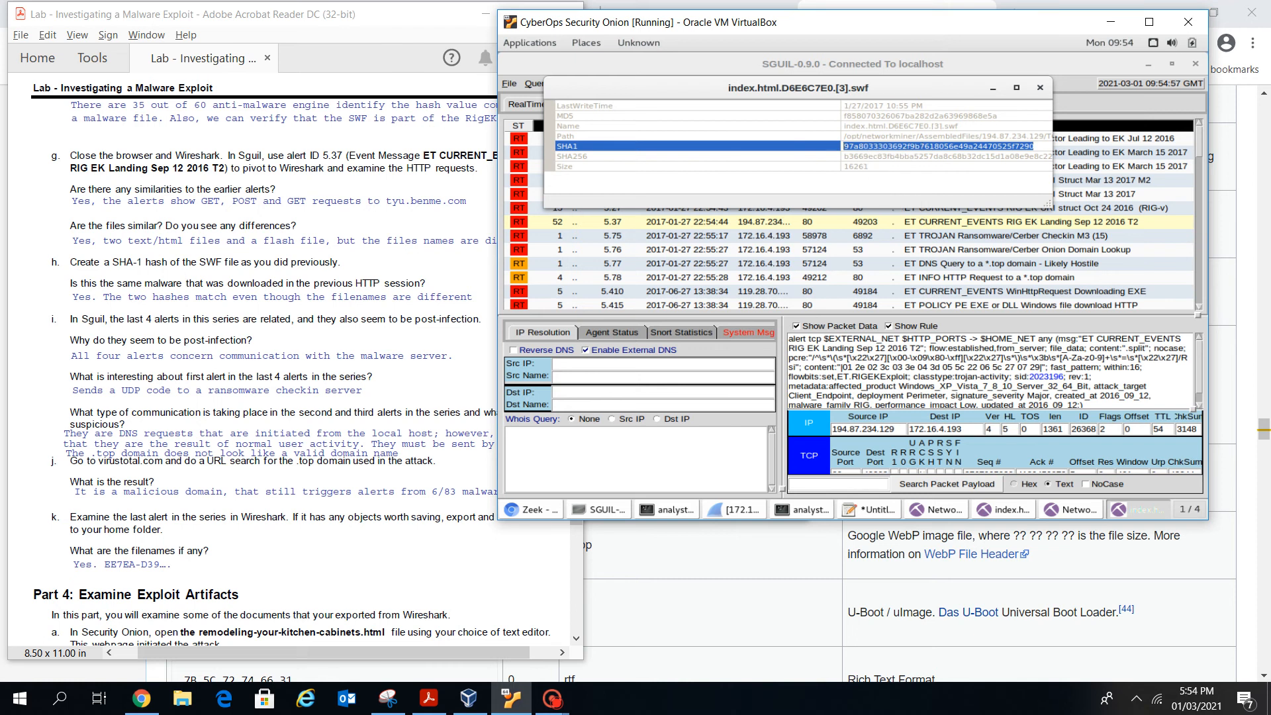
Step: Switch to the untitled text document and paste the SHA1 hash on a new line below the two earlier hashes
{"action": "left_click", "coordinate": [868, 510]}
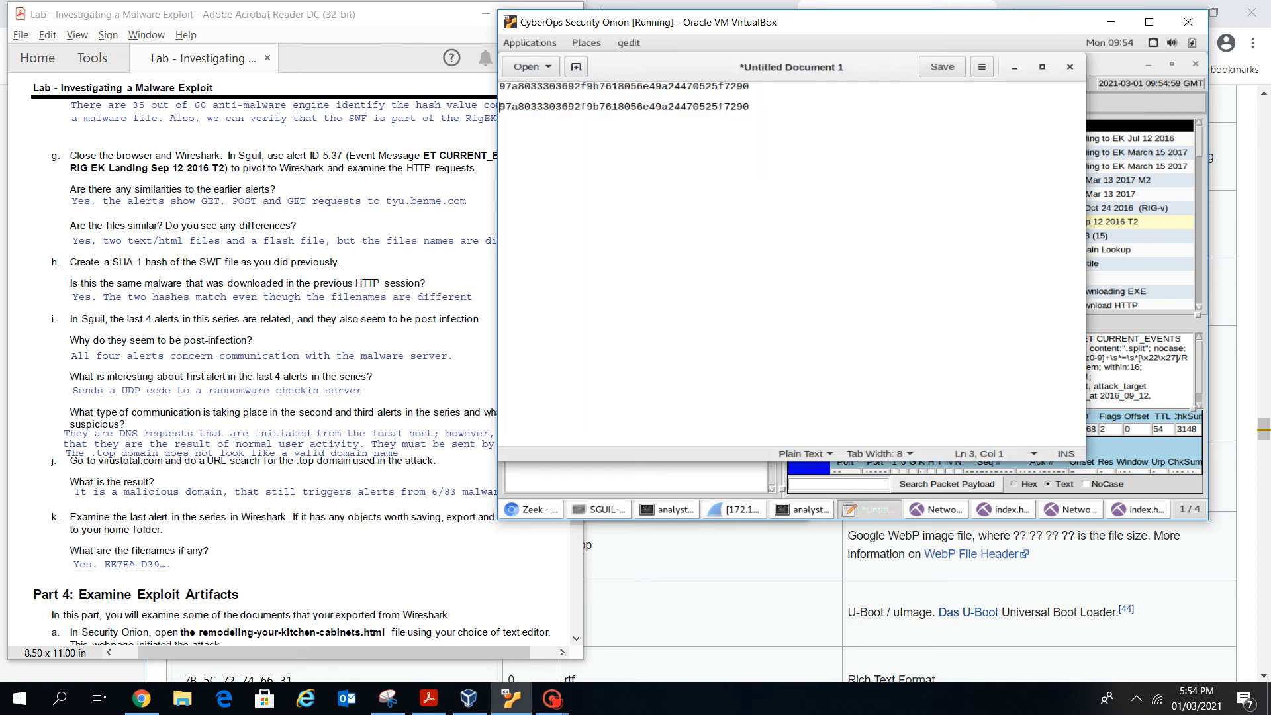
{"action": "key", "text": "Down"}
{"action": "key", "text": "Return"}
{"action": "key", "text": "ctrl+v"}
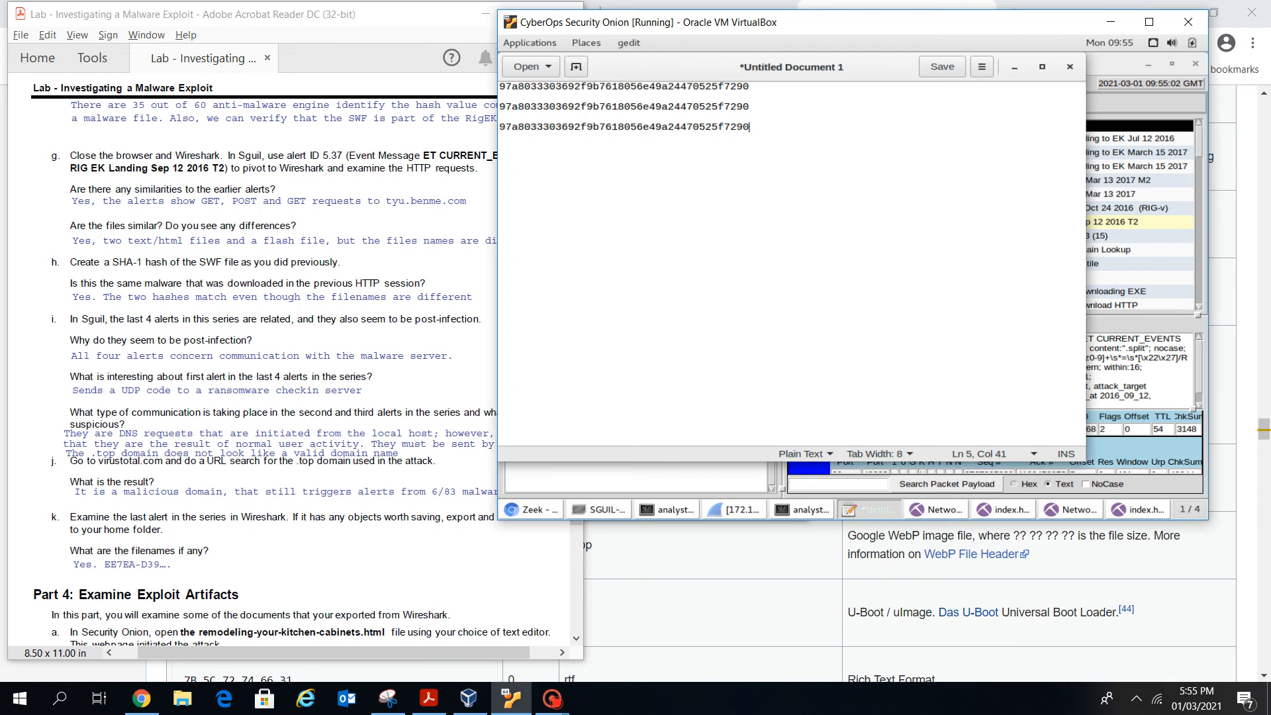
Step: Compare the newly pasted hash with the two hashes above it, character by character from its end
{"action": "key", "text": "shift+Left"}
{"action": "key", "text": "shift+Left"}
{"action": "key", "text": "shift+Left"}
{"action": "key", "text": "shift+Left"}
{"action": "key", "text": "shift+Left"}
{"action": "key", "text": "shift+Left"}
{"action": "key", "text": "shift+Left"}
{"action": "key", "text": "shift+Left"}
{"action": "key", "text": "shift+Left"}
{"action": "key", "text": "shift+Left"}
{"action": "key", "text": "shift+Left"}
{"action": "key", "text": "shift+Left"}
{"action": "key", "text": "shift+Left"}
{"action": "key", "text": "shift+Left"}
{"action": "key", "text": "shift+Left"}
{"action": "key", "text": "shift+Left"}
{"action": "key", "text": "shift+Left"}
{"action": "key", "text": "shift+Left"}
{"action": "key", "text": "shift+Left"}
{"action": "key", "text": "shift+Left"}
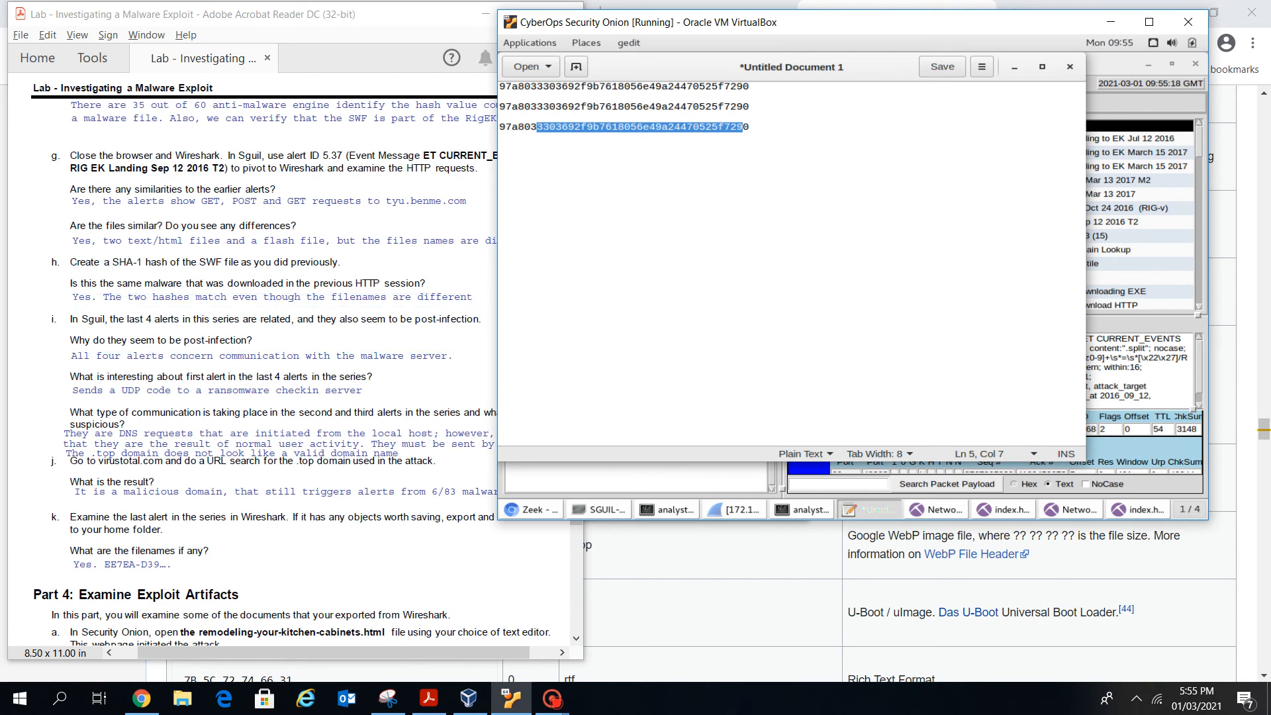
Step: Check the lab's post-infection question, minimize the text document, and close the SWF hash details and NetworkMiner
{"action": "double_click", "coordinate": [108, 356]}
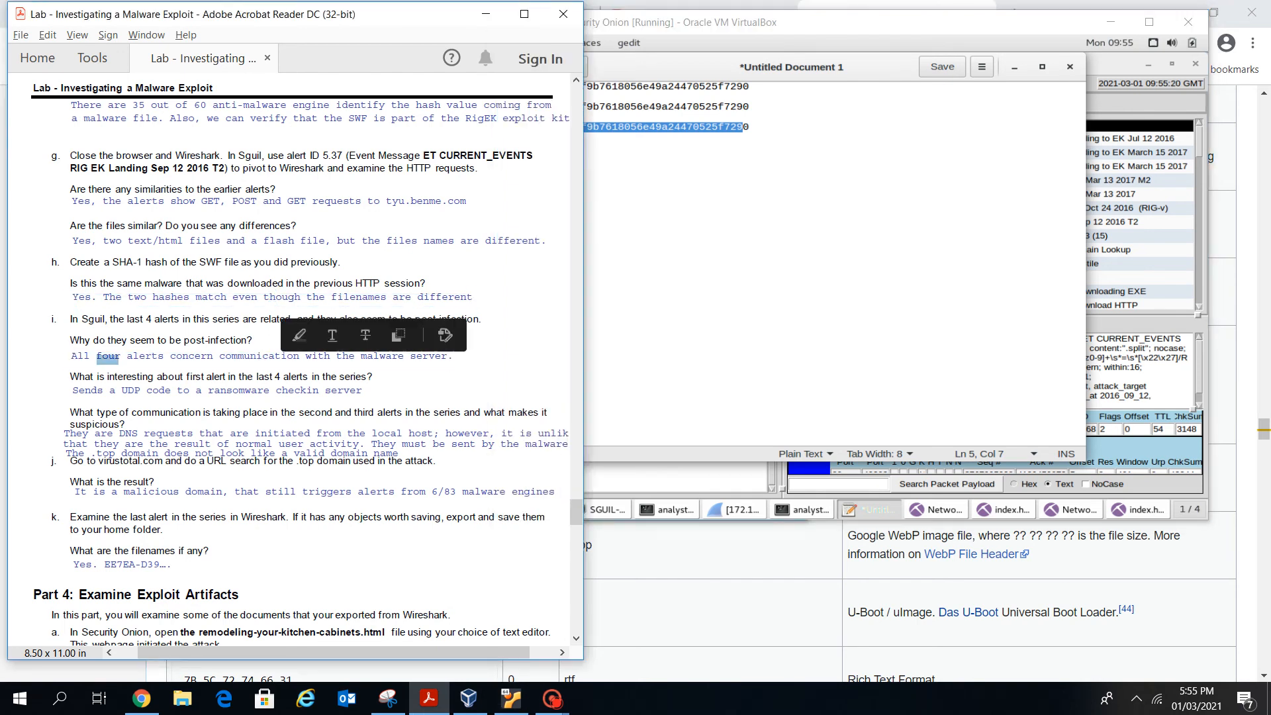
{"action": "left_click", "coordinate": [278, 364]}
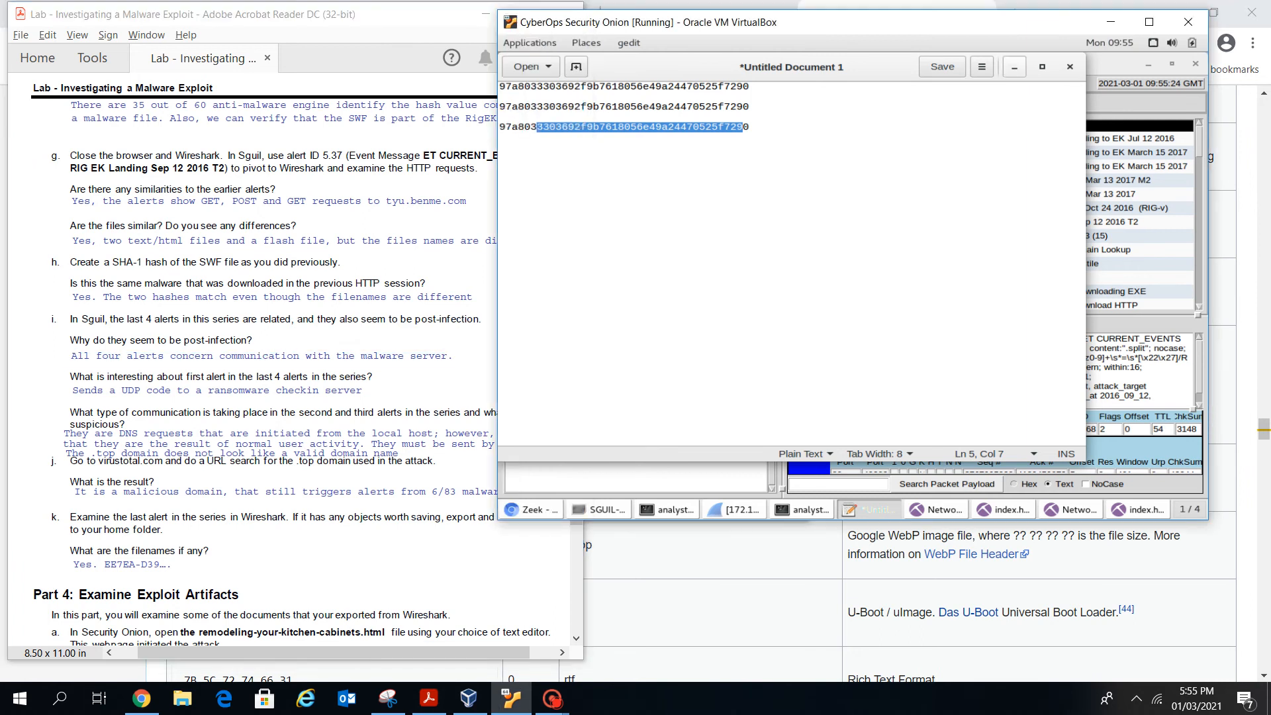
{"action": "left_click", "coordinate": [1015, 67]}
{"action": "left_click", "coordinate": [1041, 88]}
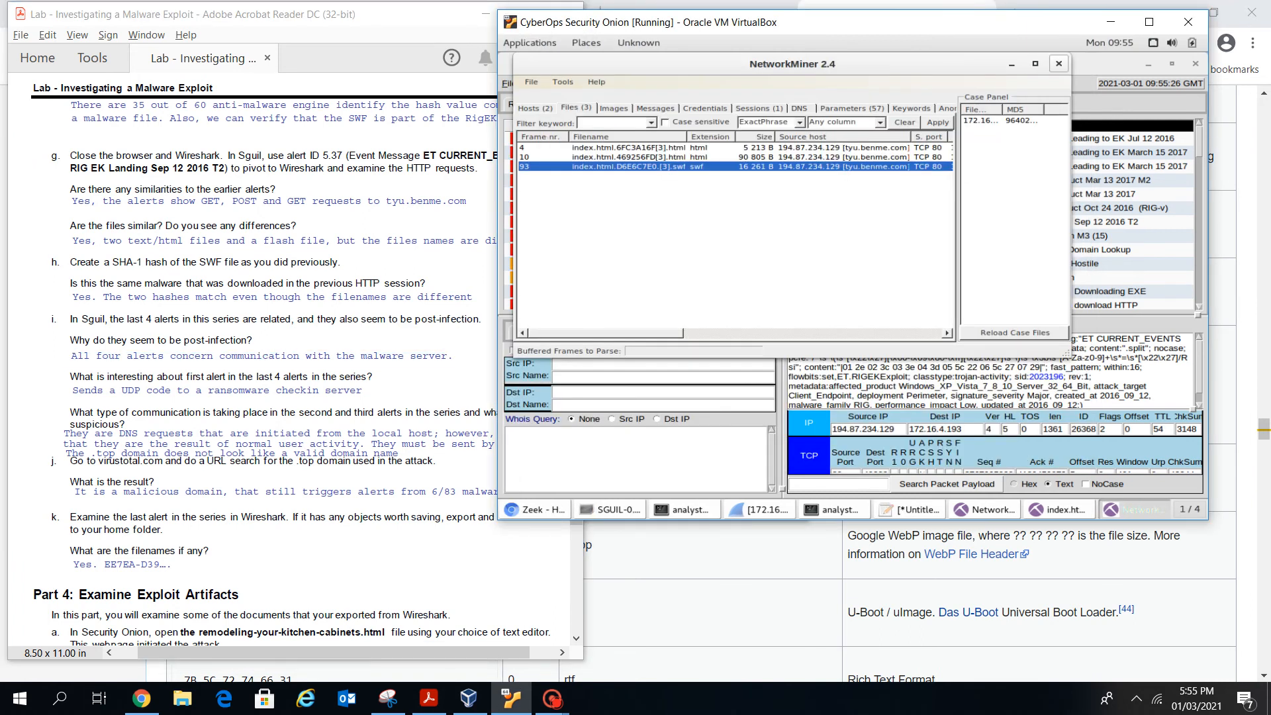
{"action": "left_click", "coordinate": [1058, 64]}
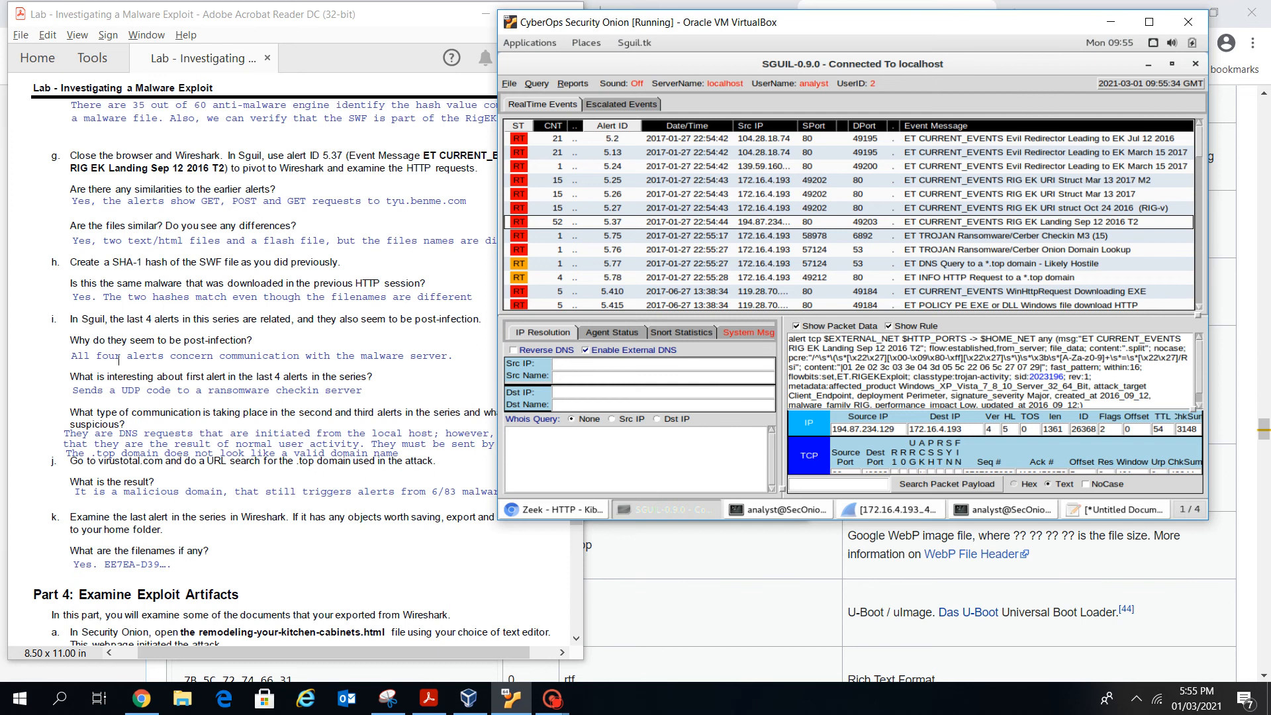
Step: Review the last four related alerts, 5.75 to 5.78, in Sguil and inspect the rule of the first one, 5.75
{"action": "key", "text": "Down"}
{"action": "key", "text": "Down"}
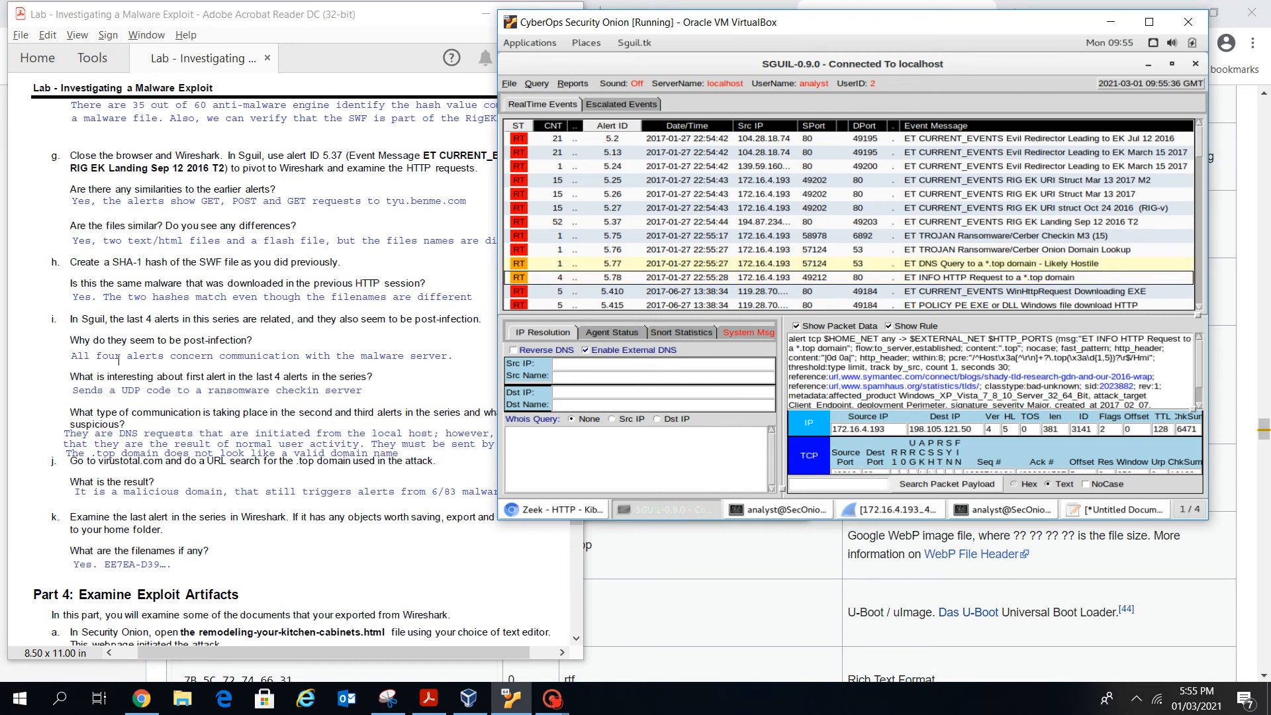
{"action": "key", "text": "Up"}
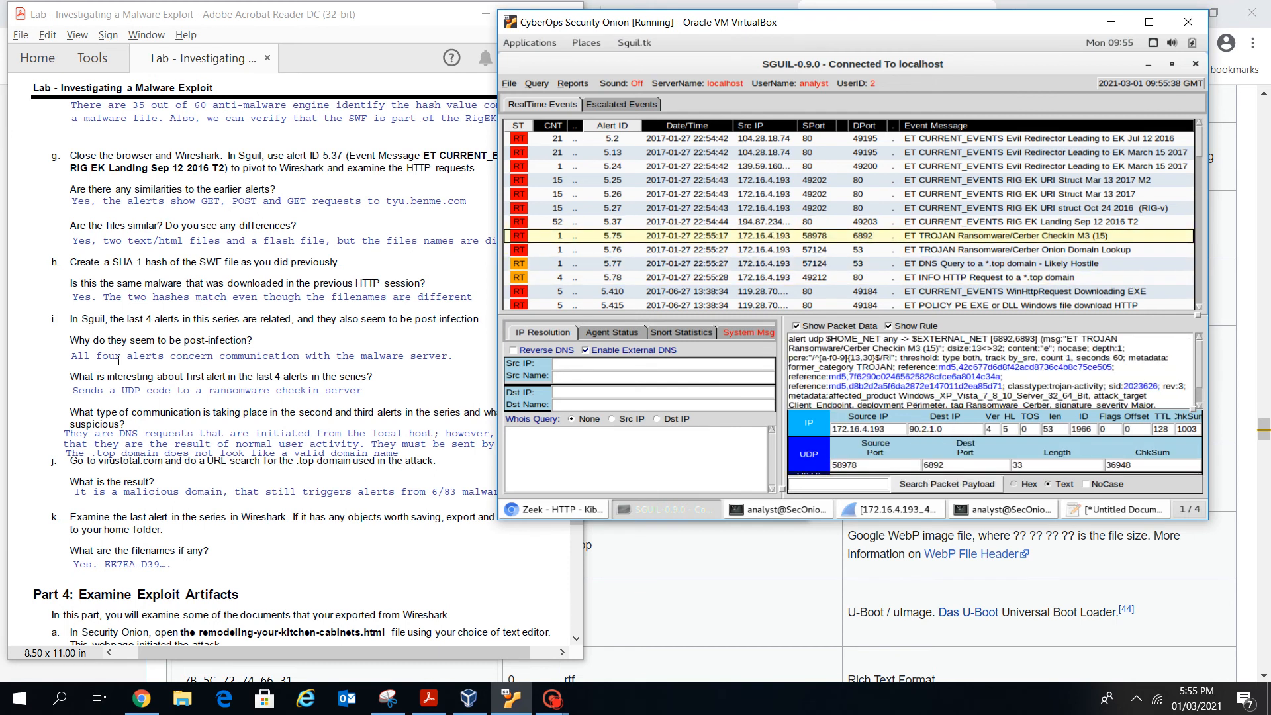
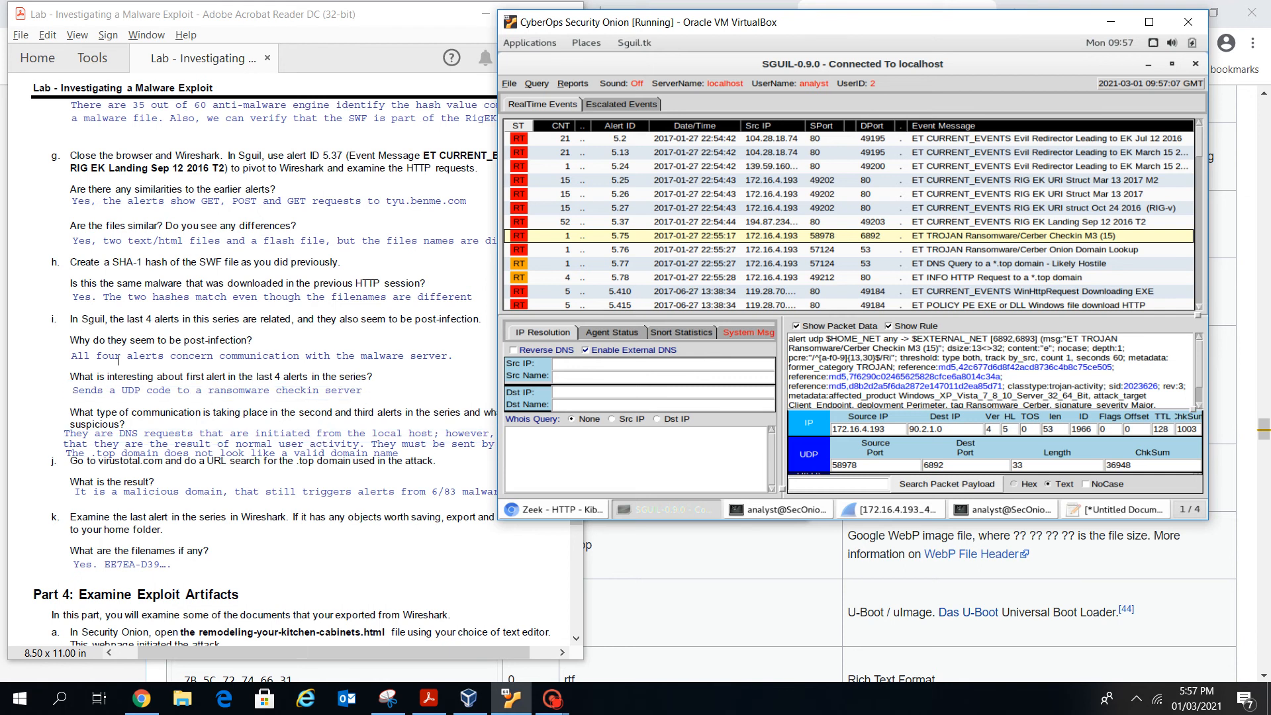
Step: Examine the rules and packet data of the second and third alerts in the series, 5.76 and 5.77
{"action": "scroll", "coordinate": [290, 360], "scroll_direction": "down", "scroll_amount": 1}
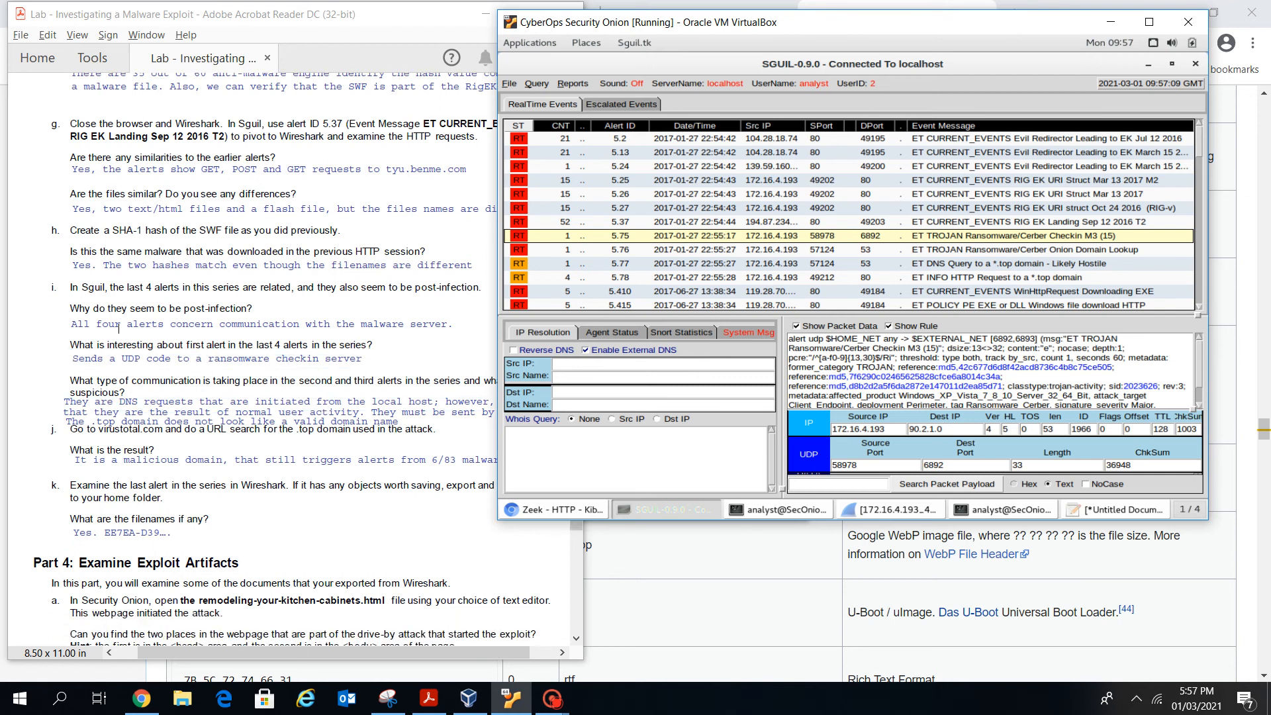
{"action": "key", "text": "Down"}
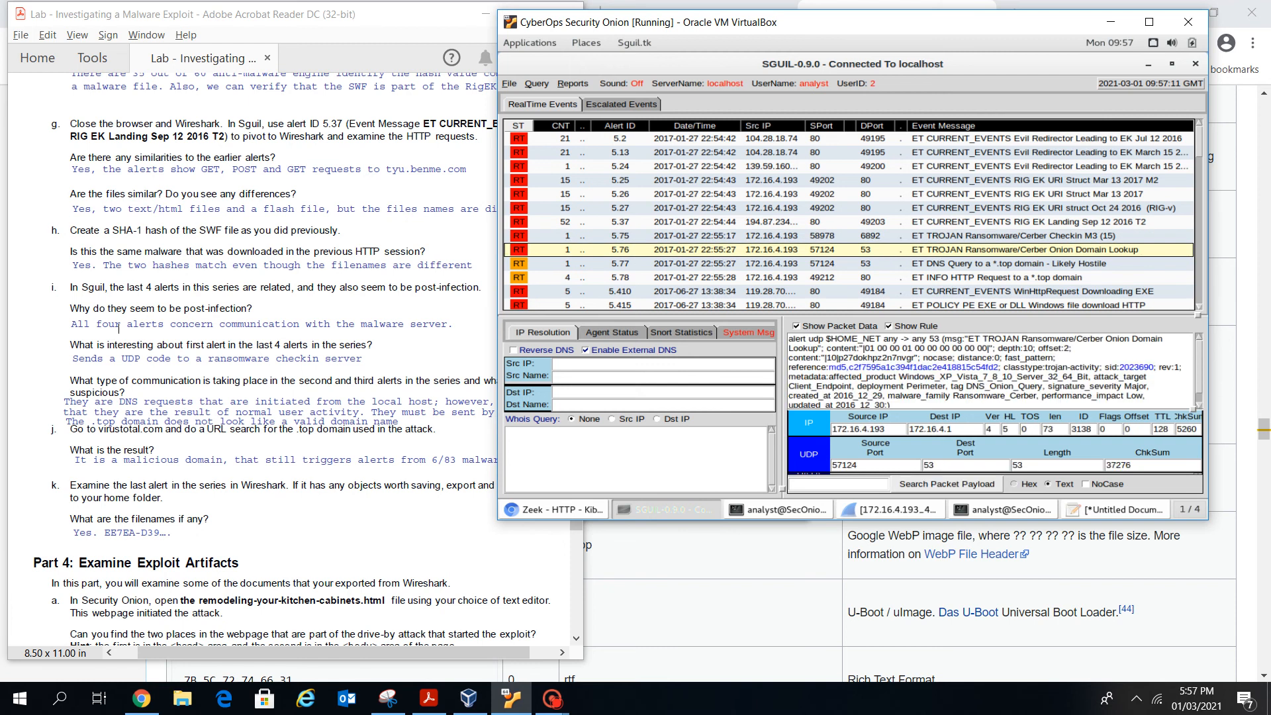
{"action": "key", "text": "Down"}
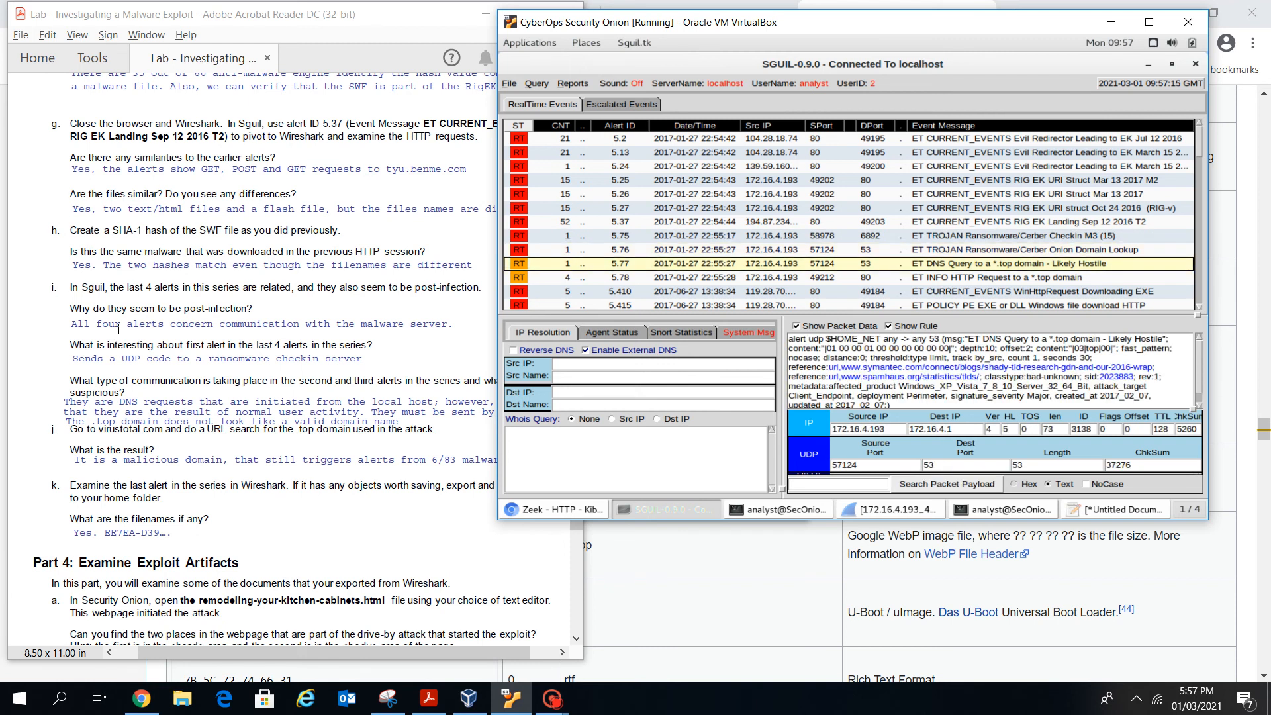
{"action": "key", "text": "Up"}
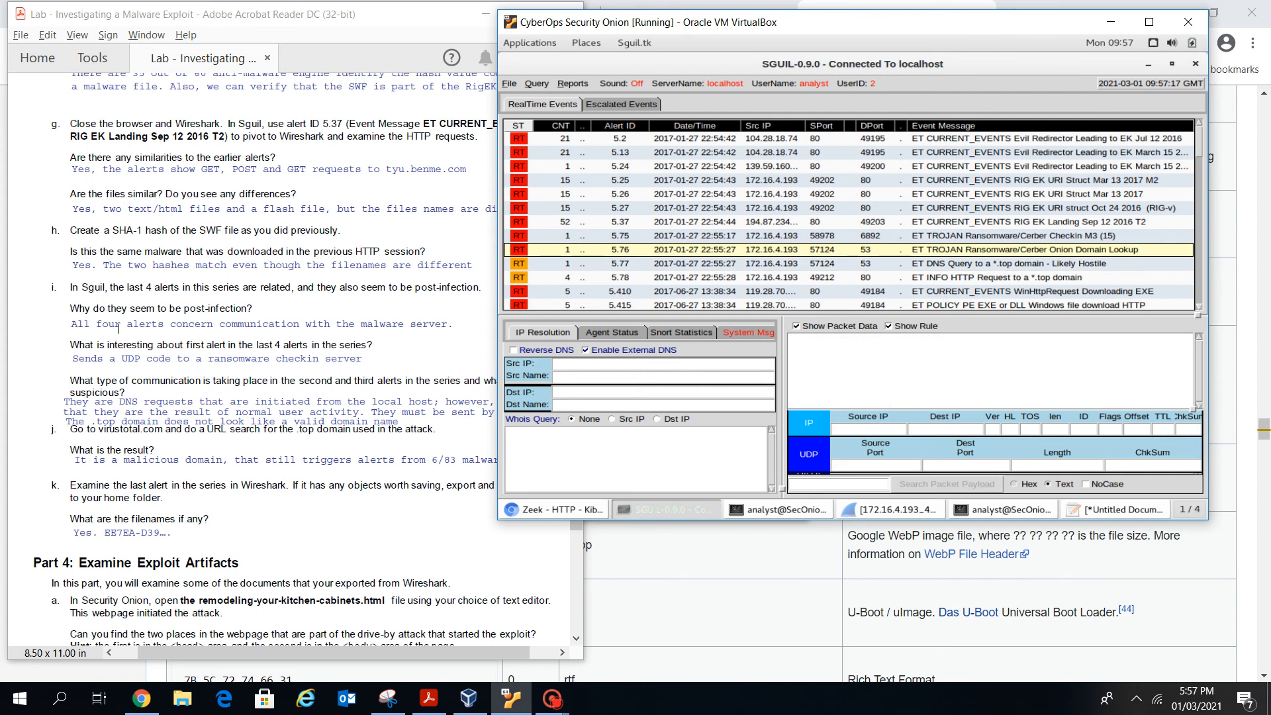
Step: Pivot from alert 5.76 to Wireshark and inspect the queried domain name in the first packet's DNS query
{"action": "right_click", "coordinate": [591, 255]}
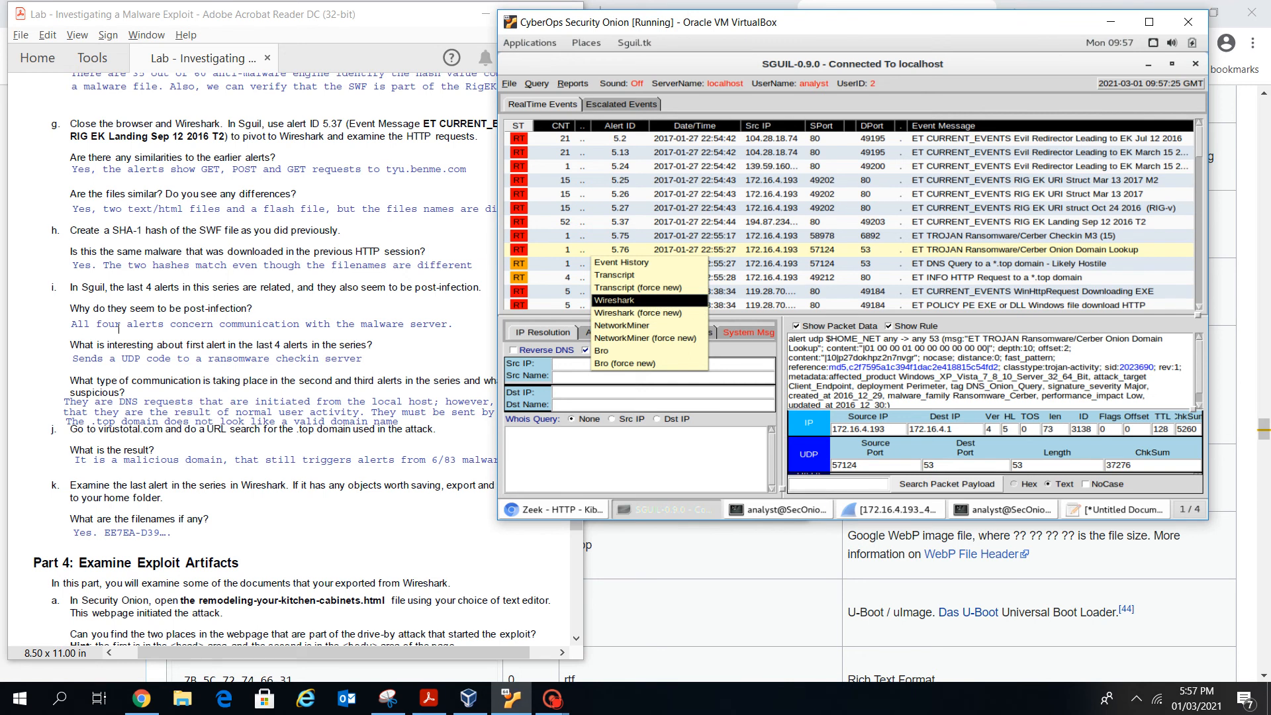
{"action": "left_click", "coordinate": [615, 299]}
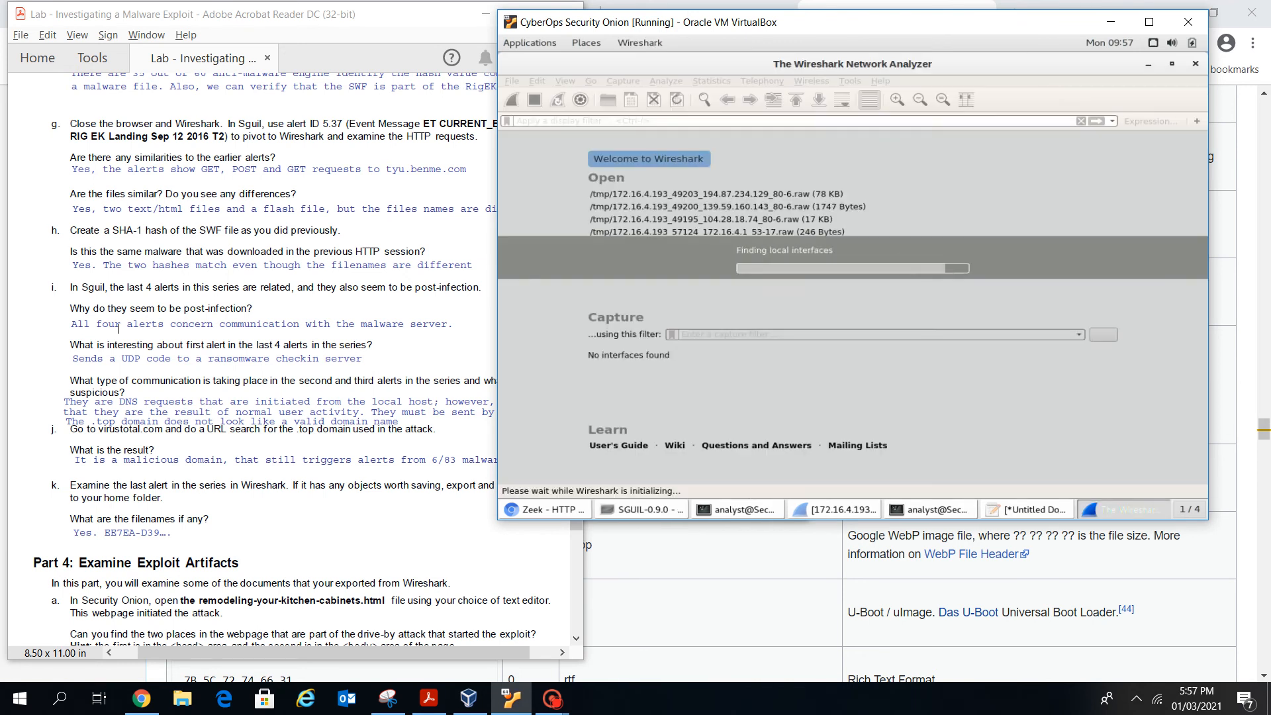
{"action": "left_click", "coordinate": [505, 268]}
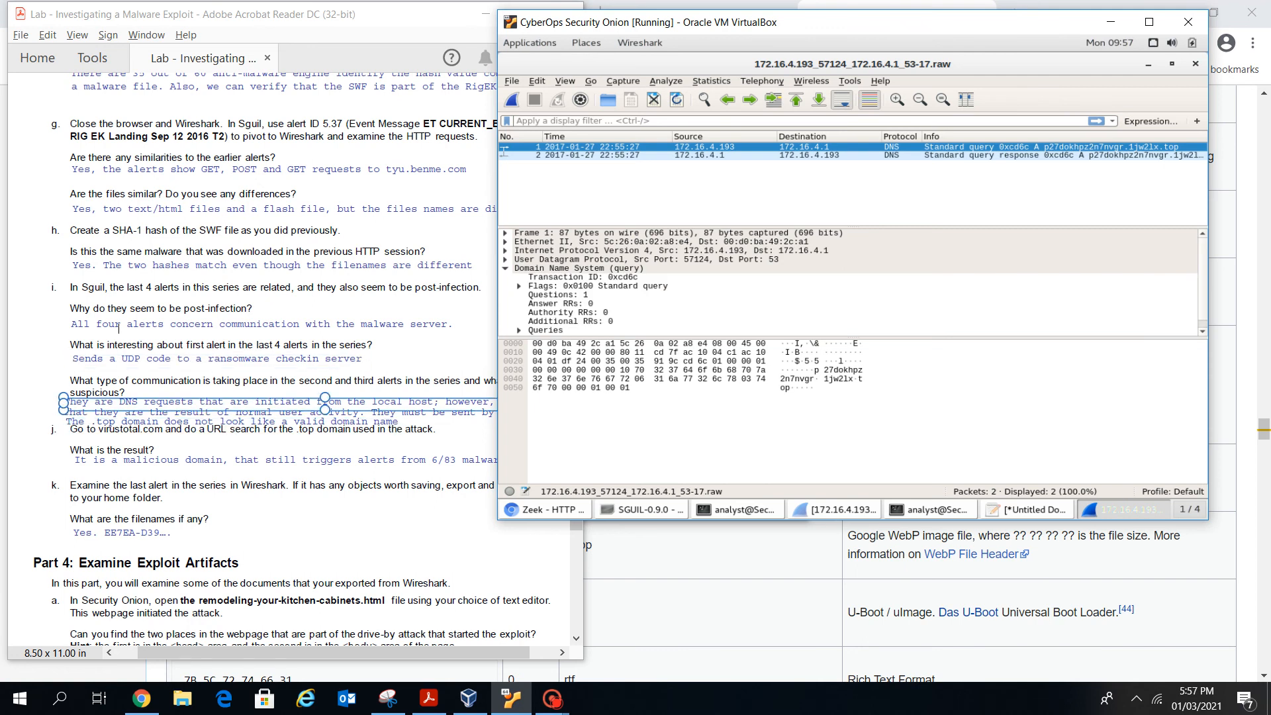
{"action": "scroll", "coordinate": [689, 291], "scroll_direction": "down", "scroll_amount": 1}
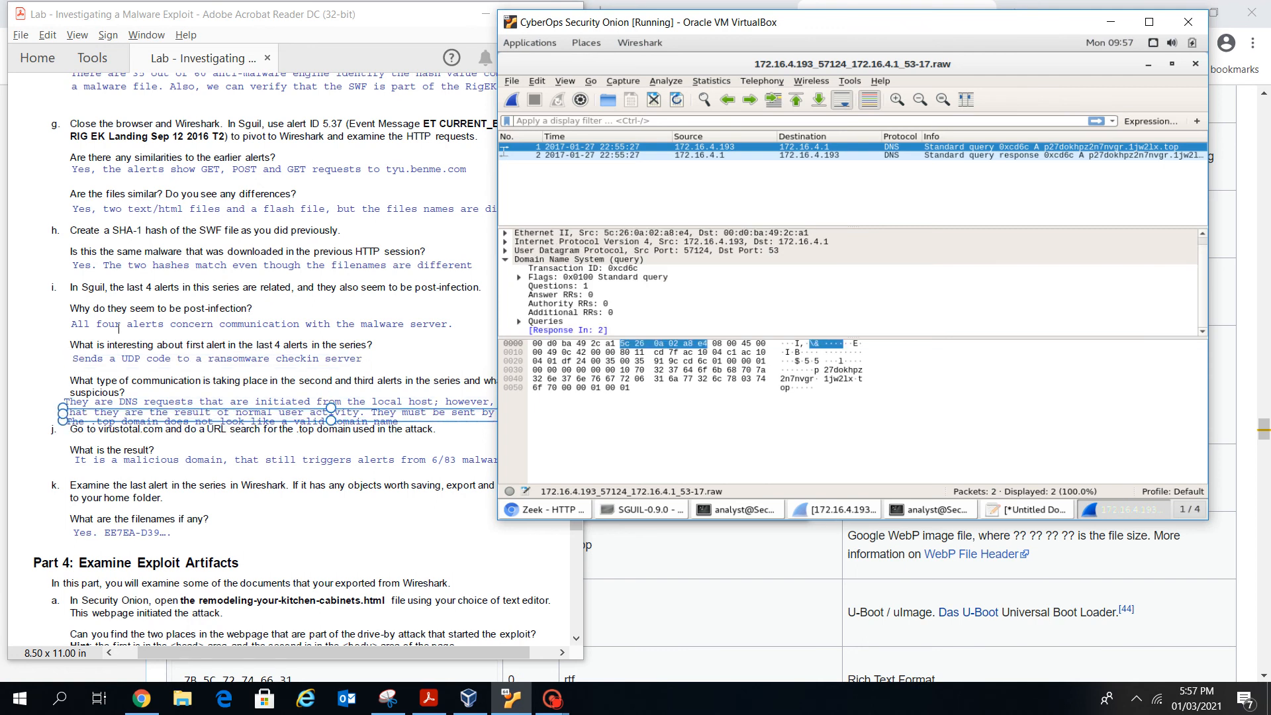
{"action": "left_click", "coordinate": [640, 379]}
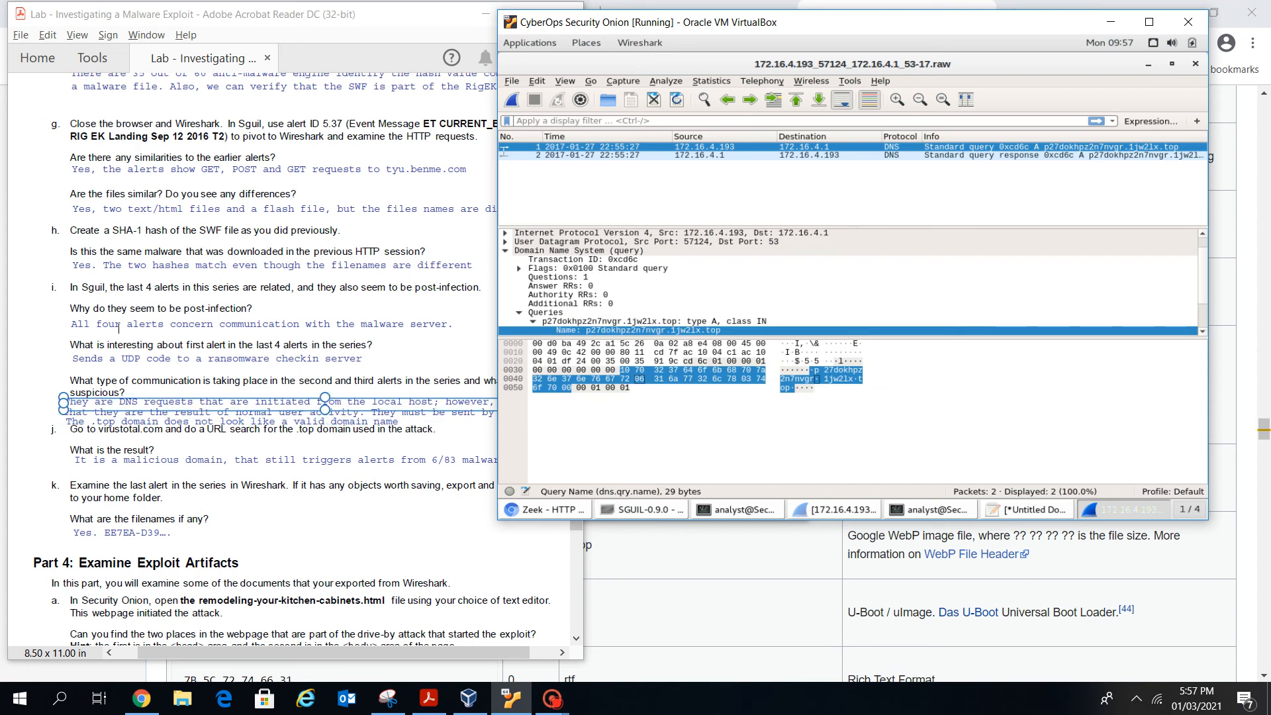
Step: Read the lab's question on the second and third alerts' suspicious communication, then return to the Wireshark capture
{"action": "left_click", "coordinate": [118, 329]}
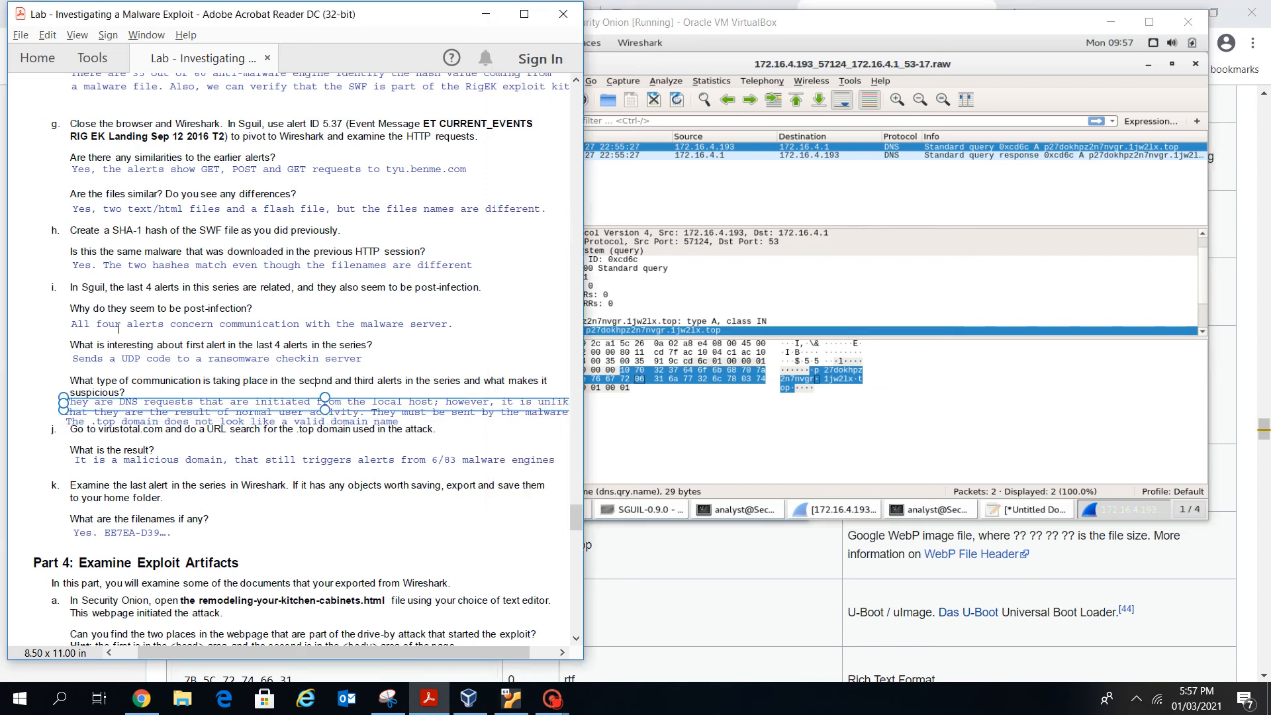
{"action": "scroll", "coordinate": [282, 383], "scroll_direction": "right", "scroll_amount": 2}
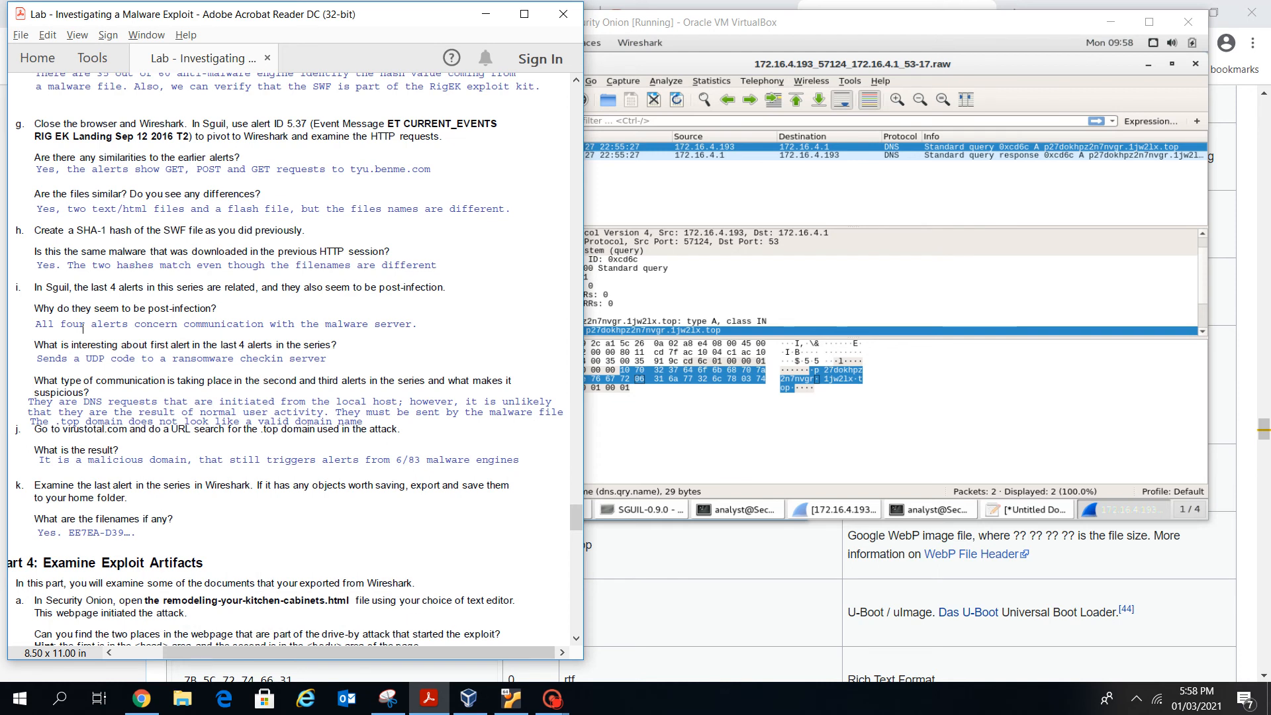
{"action": "key", "text": "alt+Tab"}
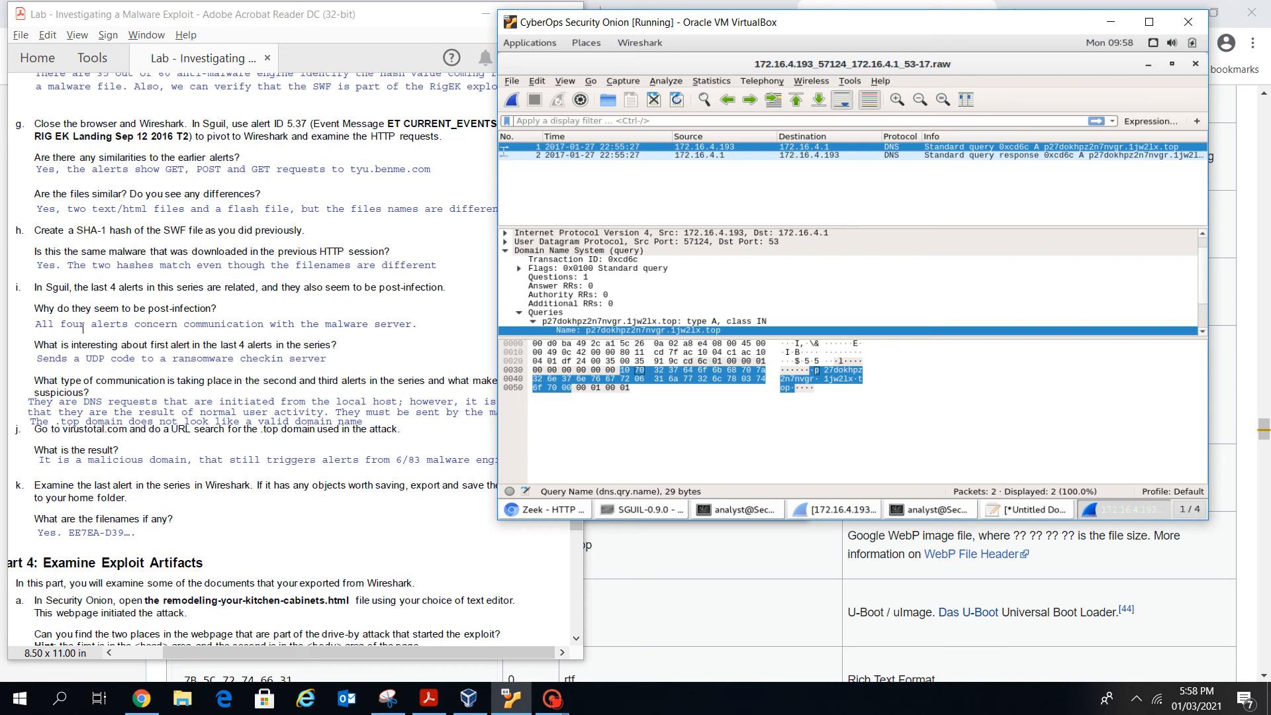
Step: Copy the value of the DNS query's Name field, p27dokhpz2n7nvgr.1jw2lx.top
{"action": "right_click", "coordinate": [704, 330]}
{"action": "mouse_move", "coordinate": [755, 211]}
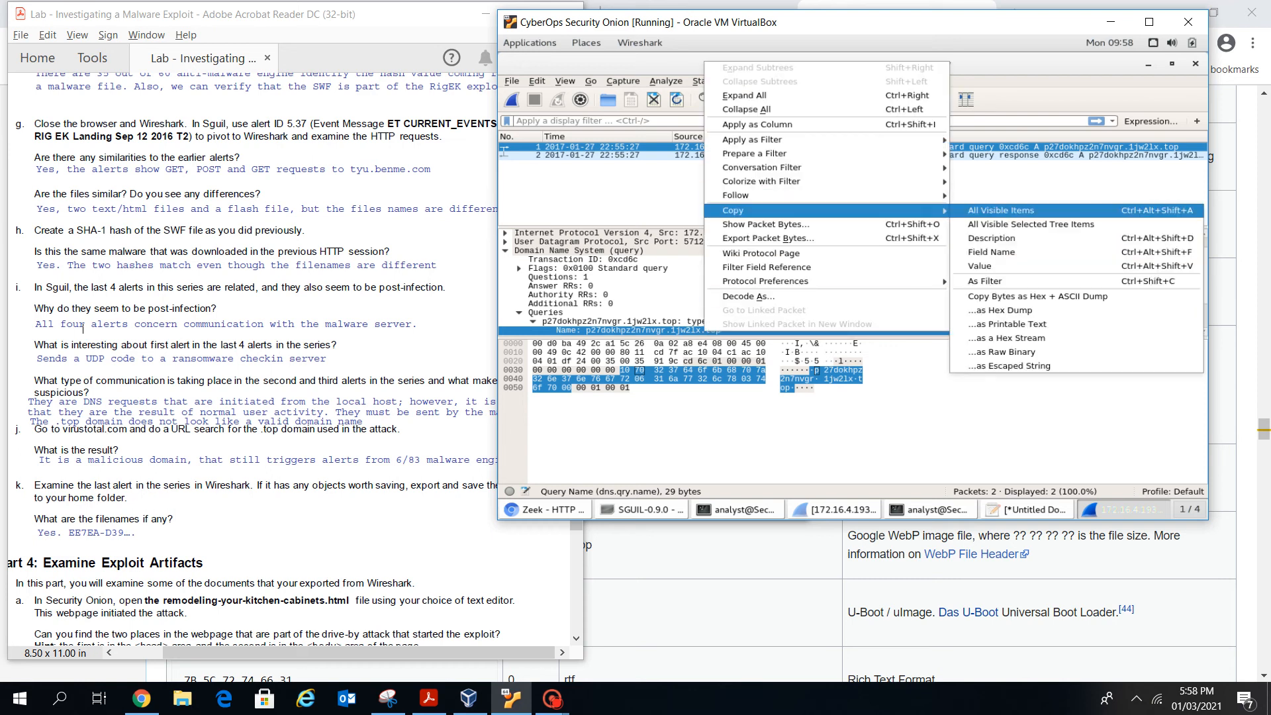
{"action": "left_click", "coordinate": [980, 266]}
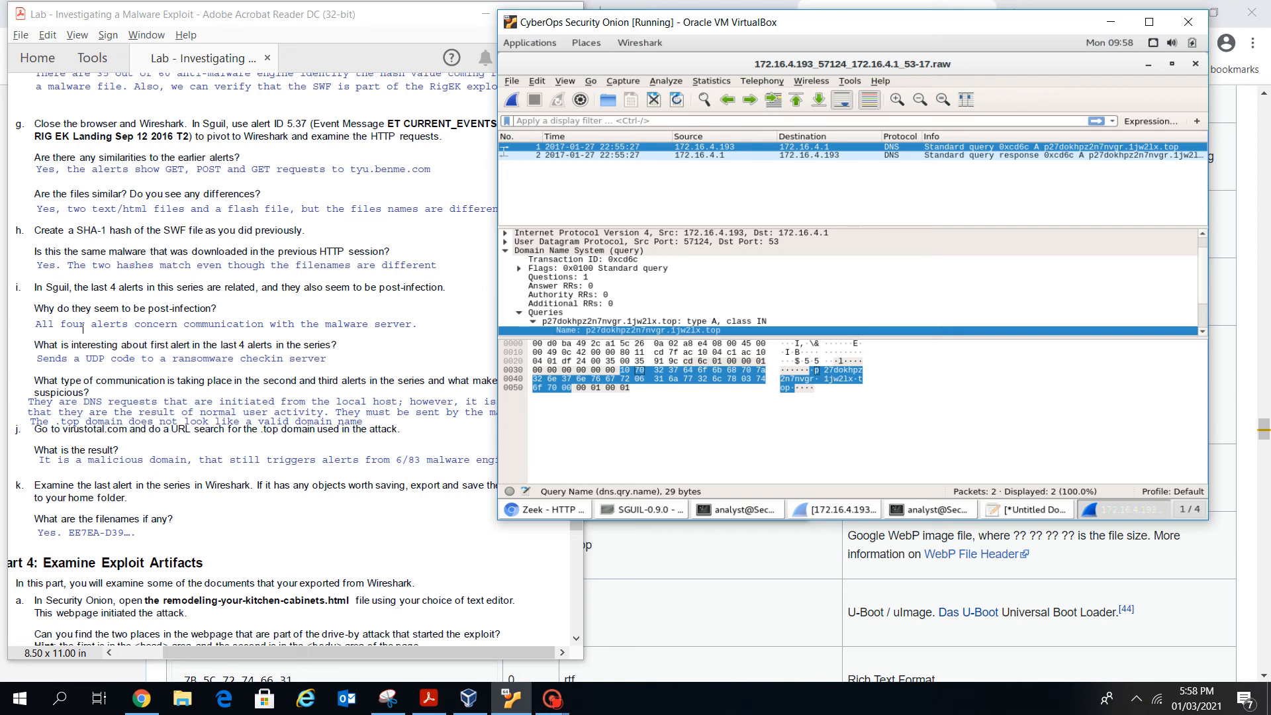
Step: Open VirusTotal in a new browser tab and run a URL search for p27dokhpz2n7nvgr.1jw2lx.top
{"action": "left_click", "coordinate": [545, 509]}
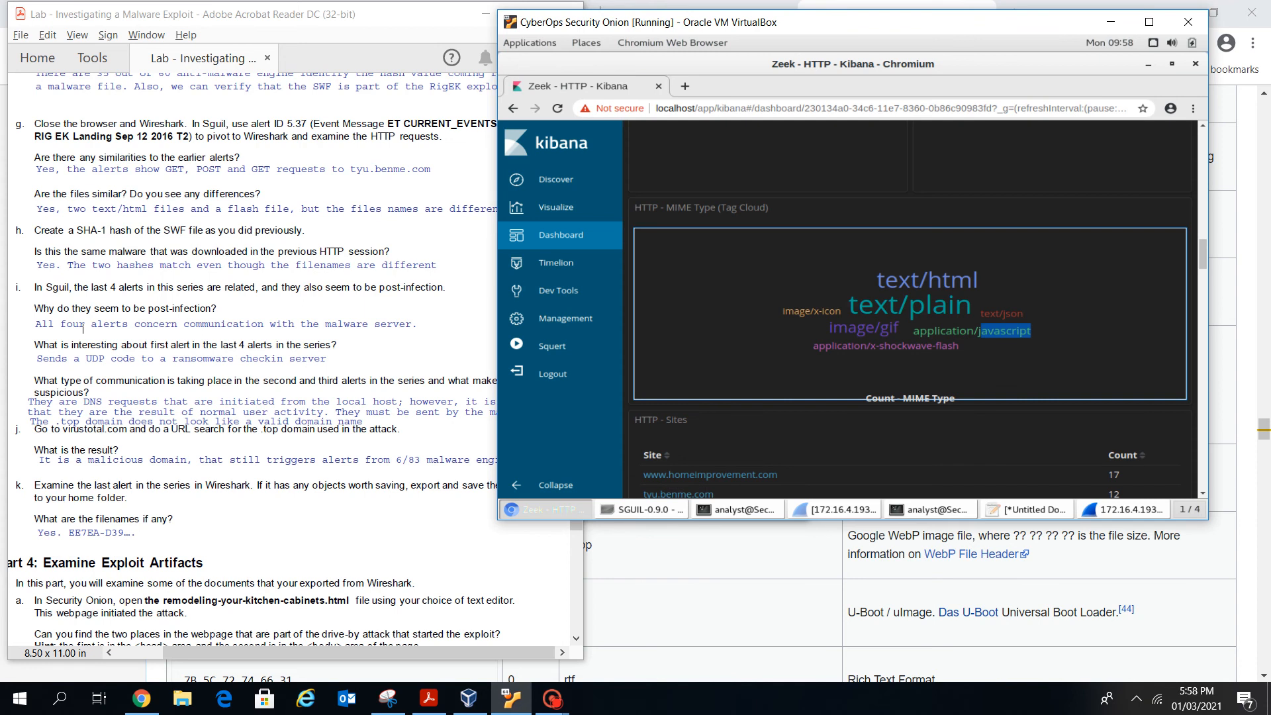
{"action": "key", "text": "ctrl+t"}
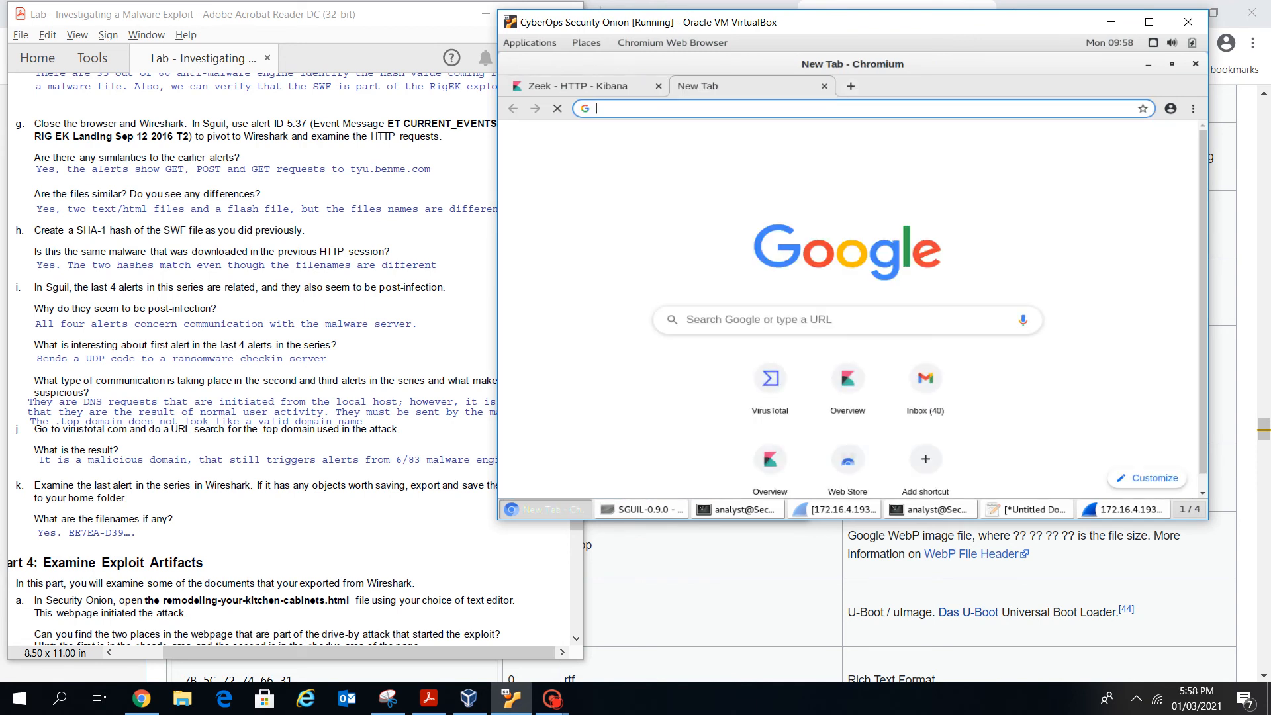
{"action": "type", "text": "vi"}
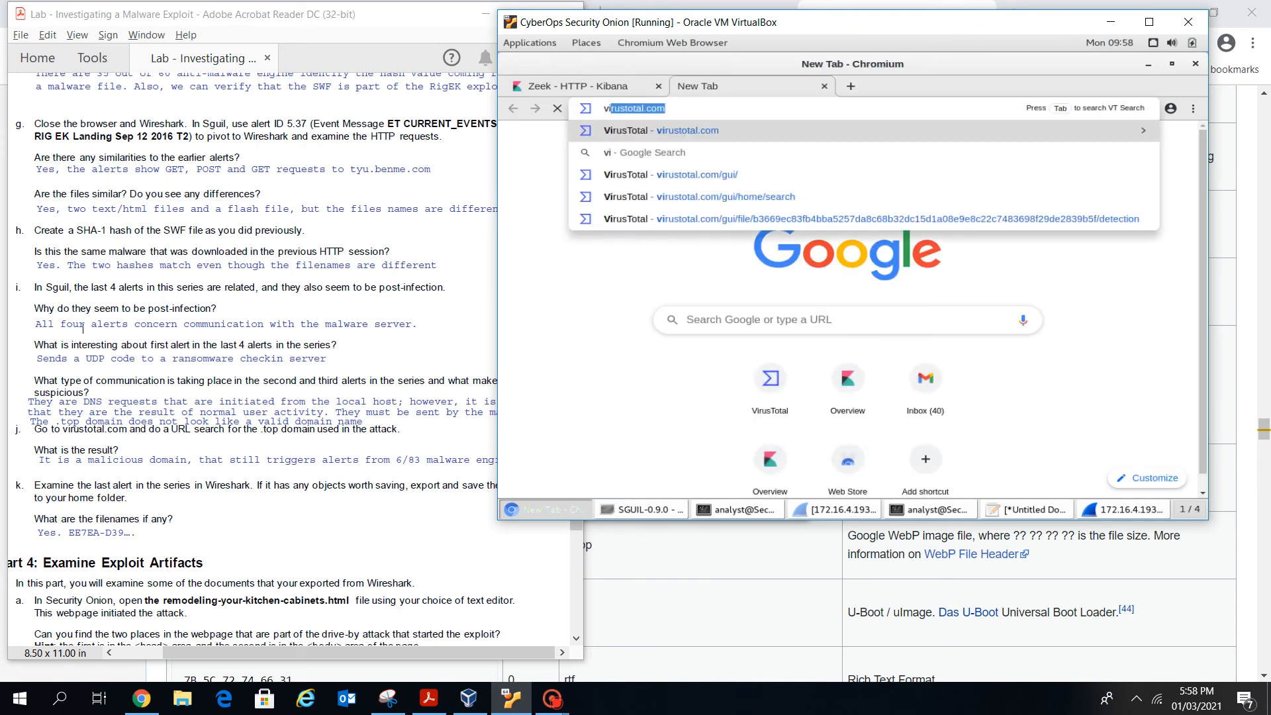
{"action": "key", "text": "Return"}
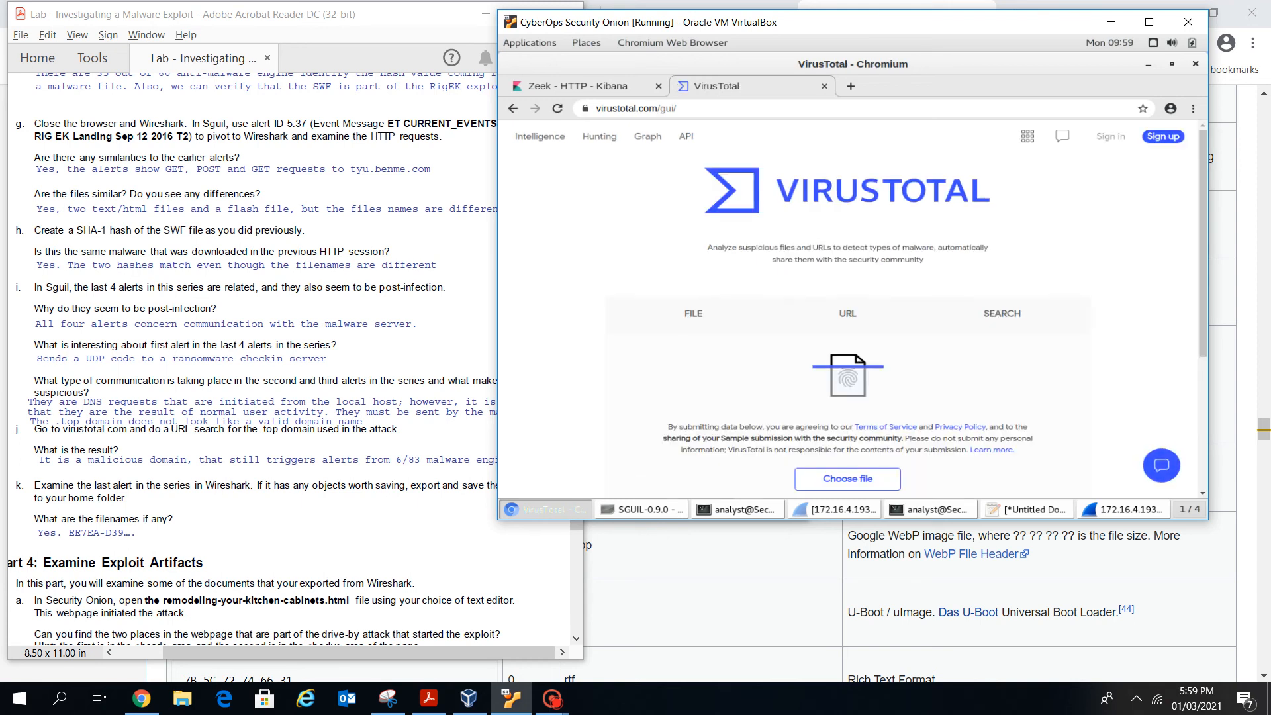
{"action": "left_click", "coordinate": [1002, 314]}
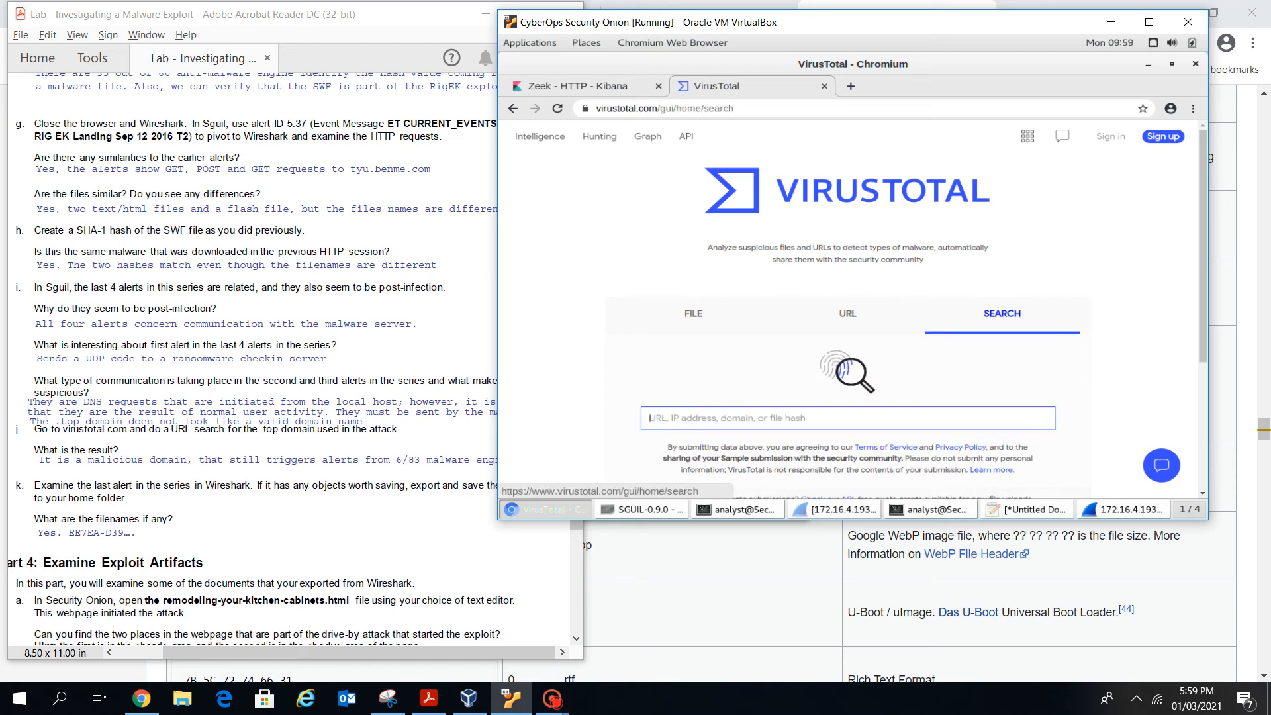
{"action": "left_click", "coordinate": [848, 314]}
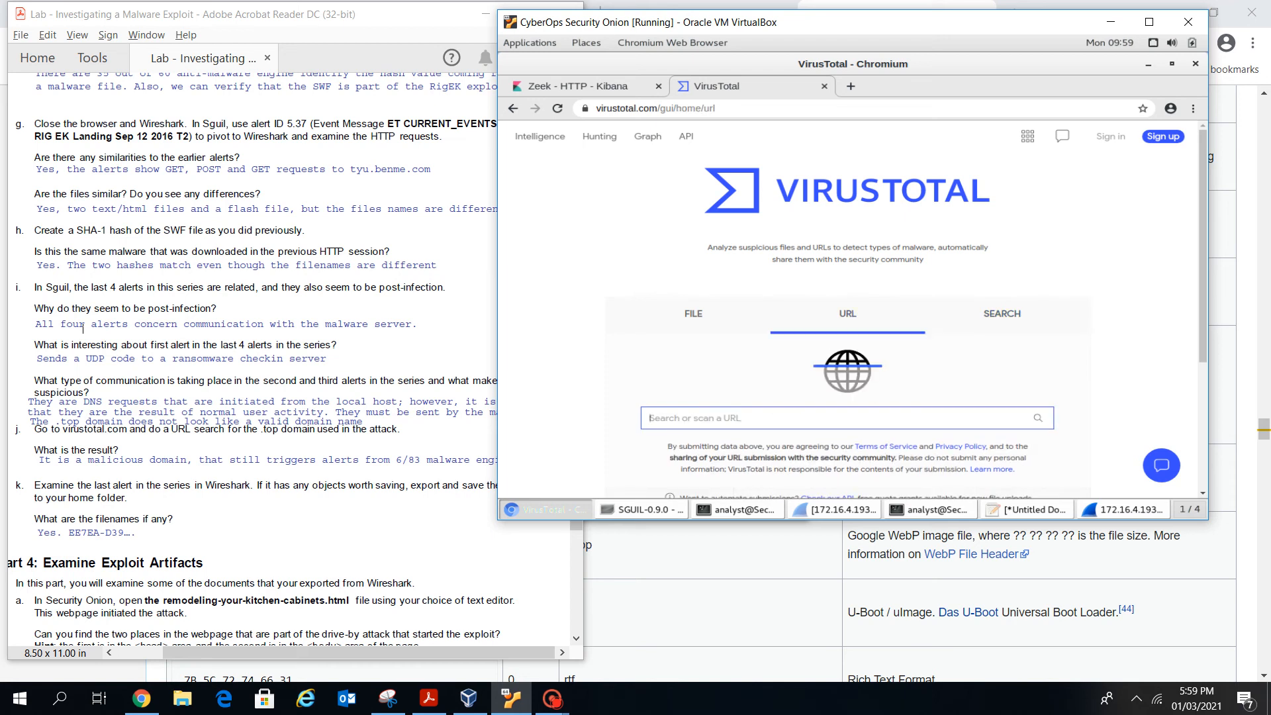
{"action": "type", "text": "p27dokhpz2n7nvgr.1jw2lx.top"}
{"action": "key", "text": "Return"}
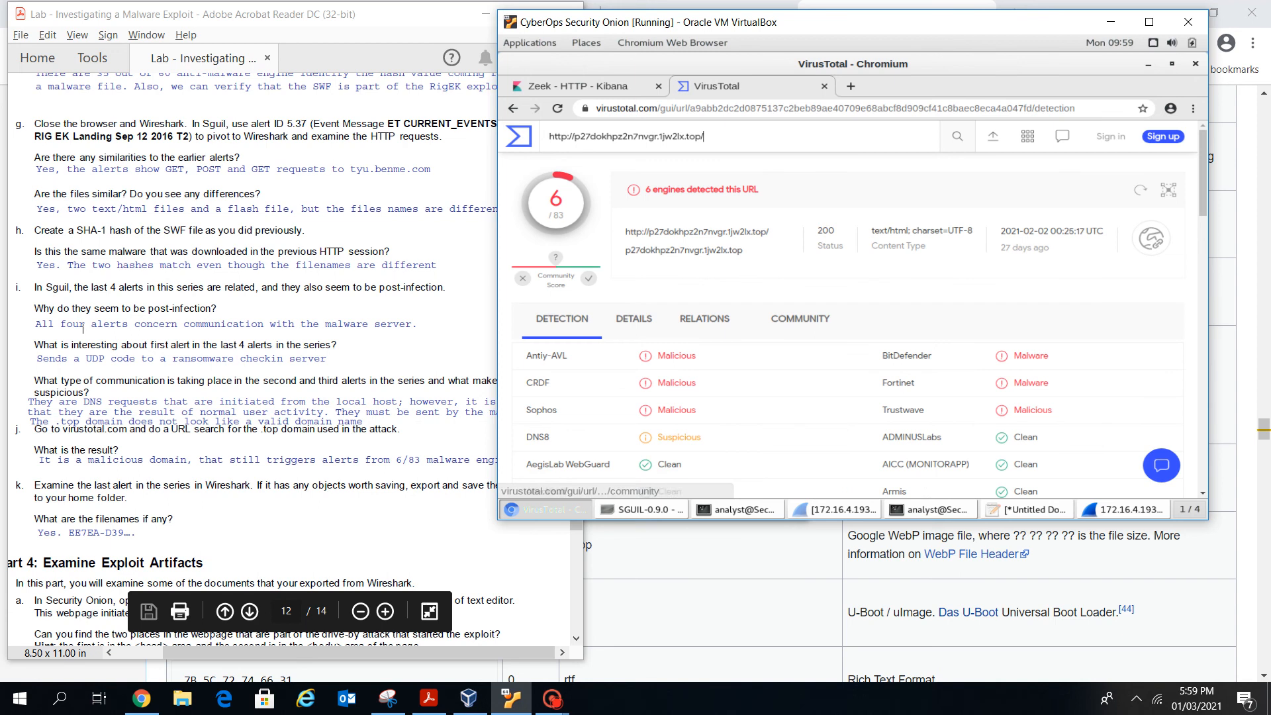
Step: Examine the detection verdicts for the .top domain alongside the lab's question about the result
{"action": "left_click_drag", "start_coordinate": [854, 22], "coordinate": [944, 25]}
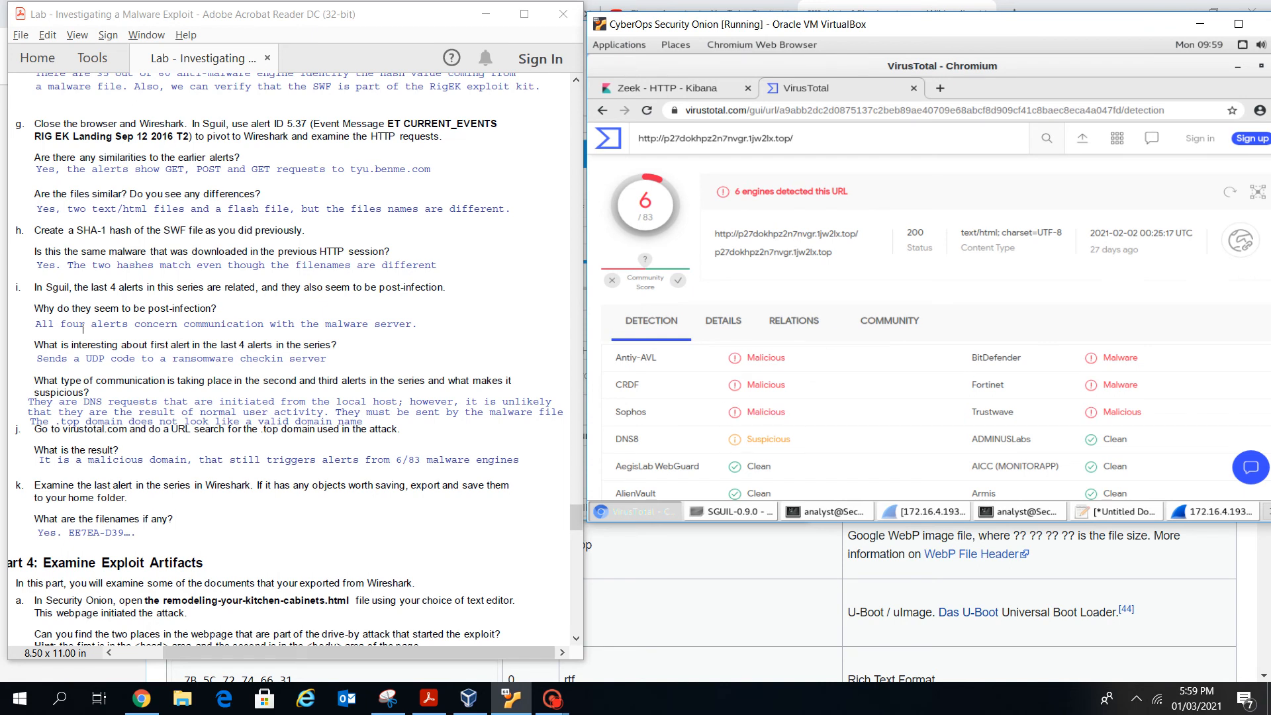
{"action": "scroll", "coordinate": [934, 325], "scroll_direction": "down", "scroll_amount": 1}
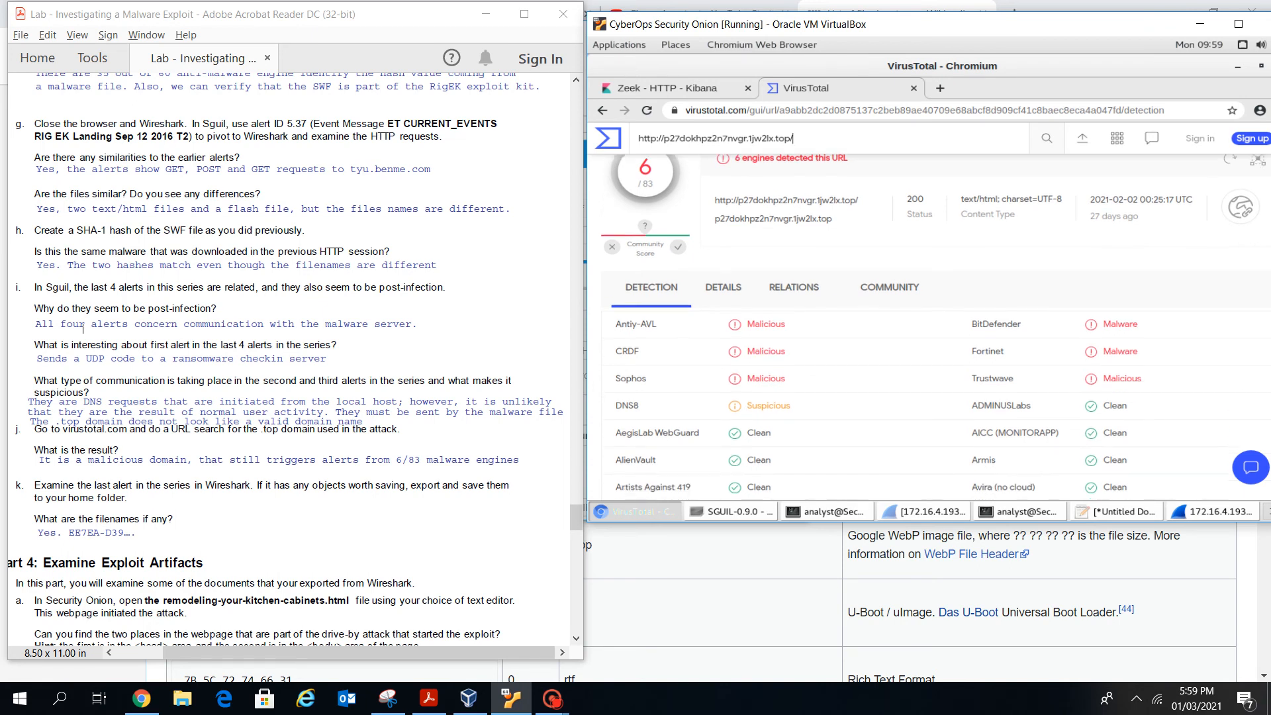
{"action": "scroll", "coordinate": [934, 324], "scroll_direction": "down", "scroll_amount": 1}
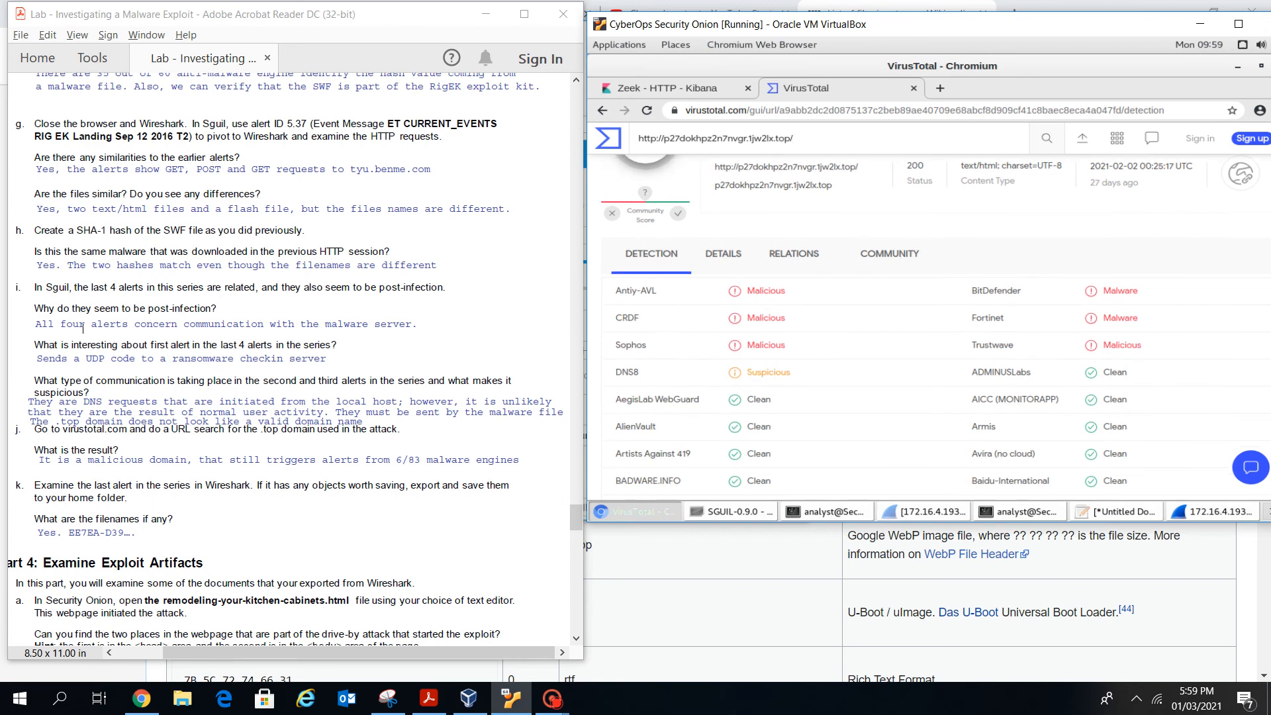
{"action": "double_click", "coordinate": [1000, 291]}
{"action": "left_click", "coordinate": [1000, 292]}
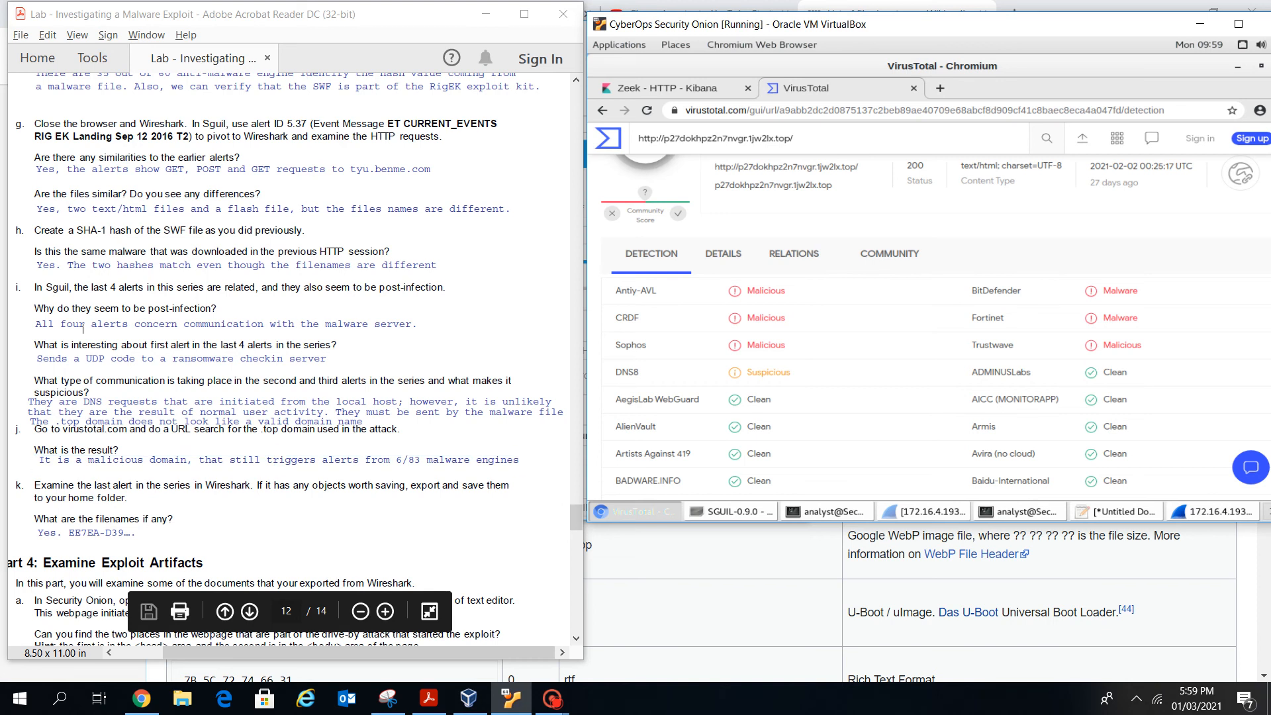
{"action": "scroll", "coordinate": [890, 320], "scroll_direction": "up", "scroll_amount": 1}
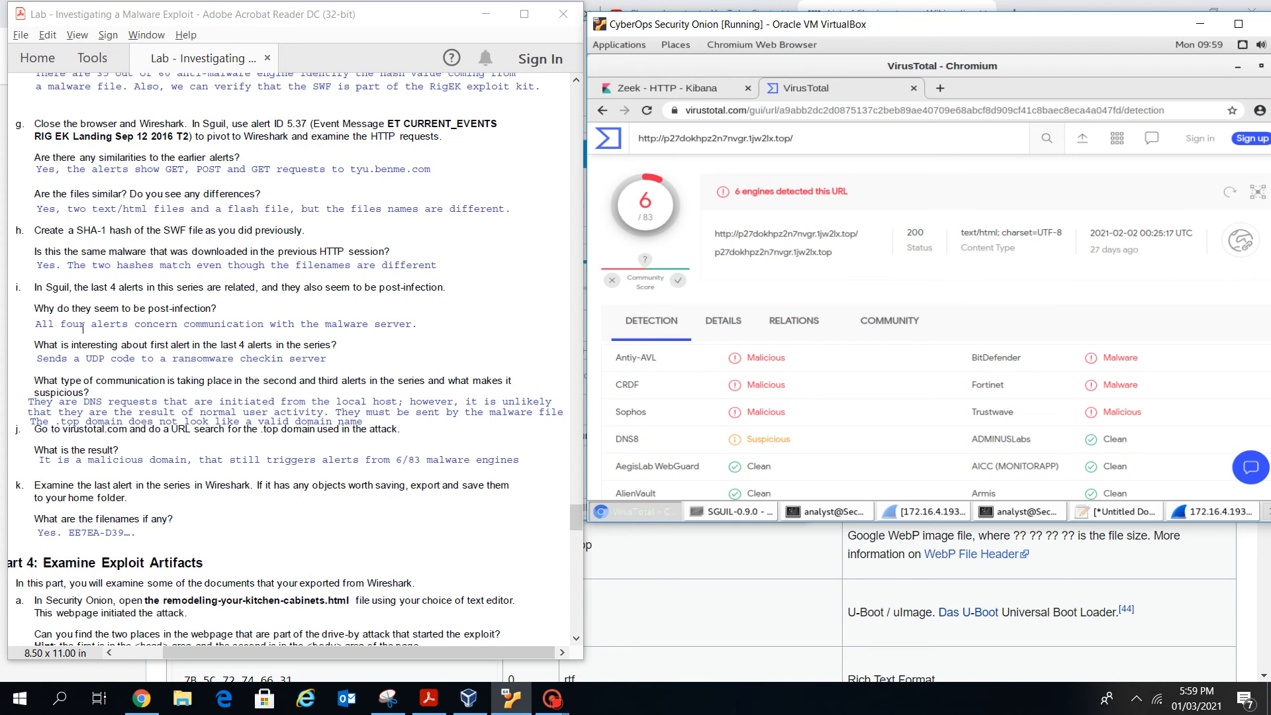
{"action": "scroll", "coordinate": [286, 357], "scroll_direction": "down", "scroll_amount": 1}
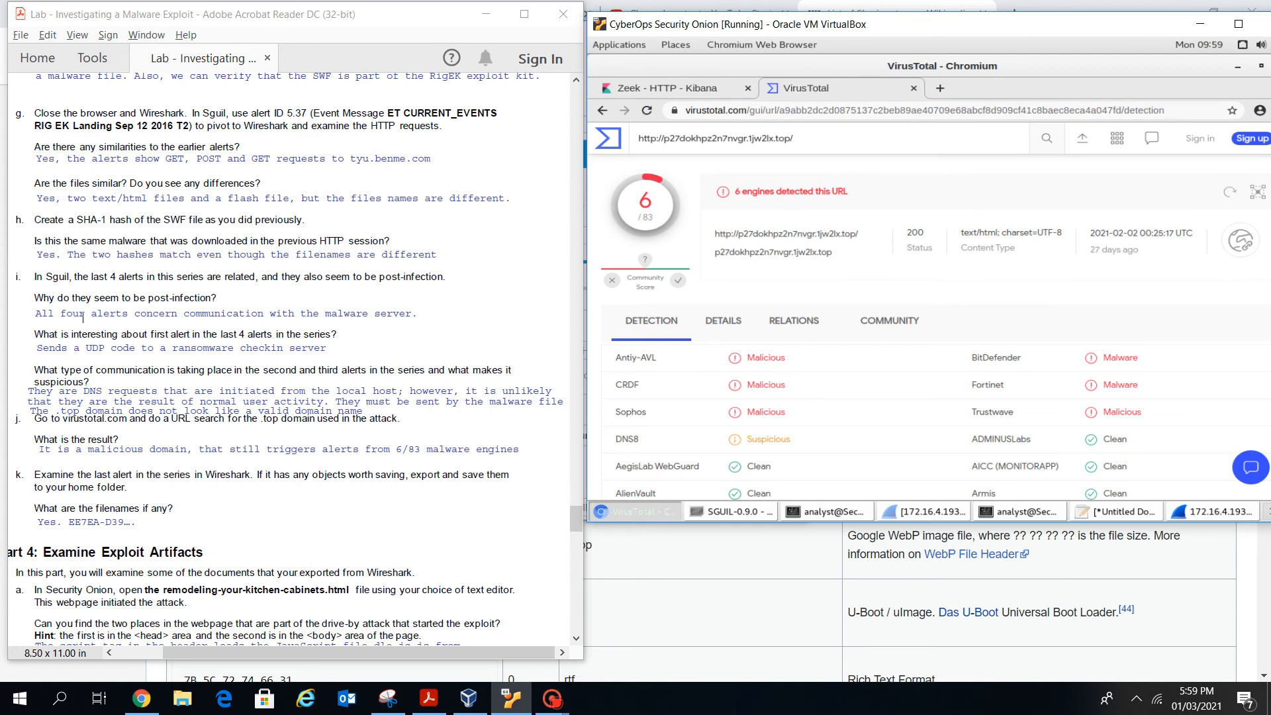
Step: Close the VirusTotal tab, then return to Sguil and dismiss its notice about the stored raw file
{"action": "left_click", "coordinate": [913, 88]}
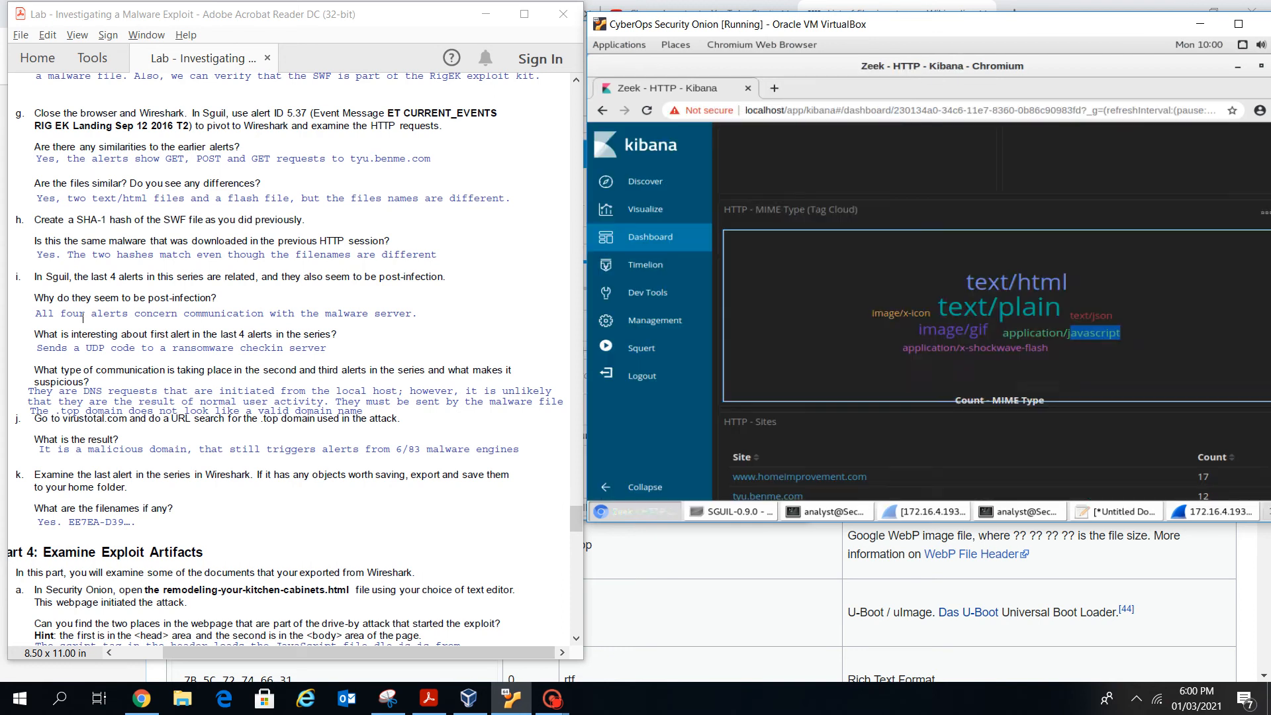
{"action": "left_click", "coordinate": [827, 511]}
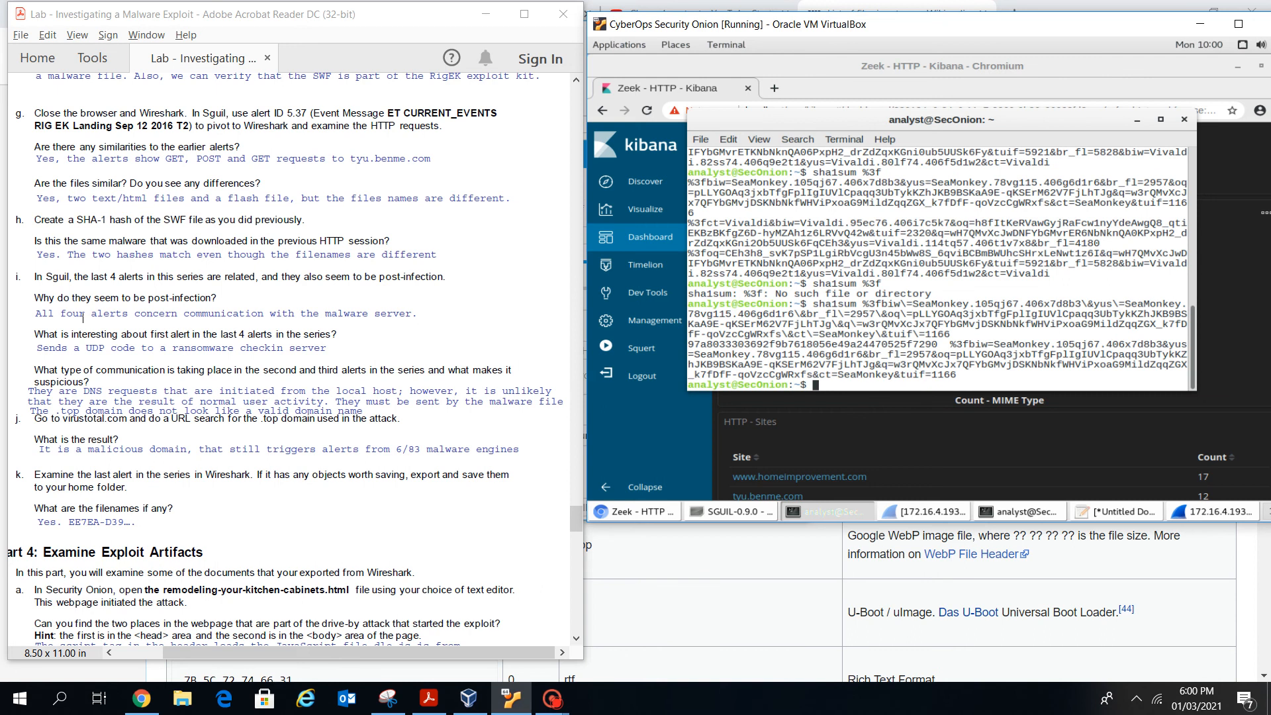
{"action": "left_click", "coordinate": [923, 511]}
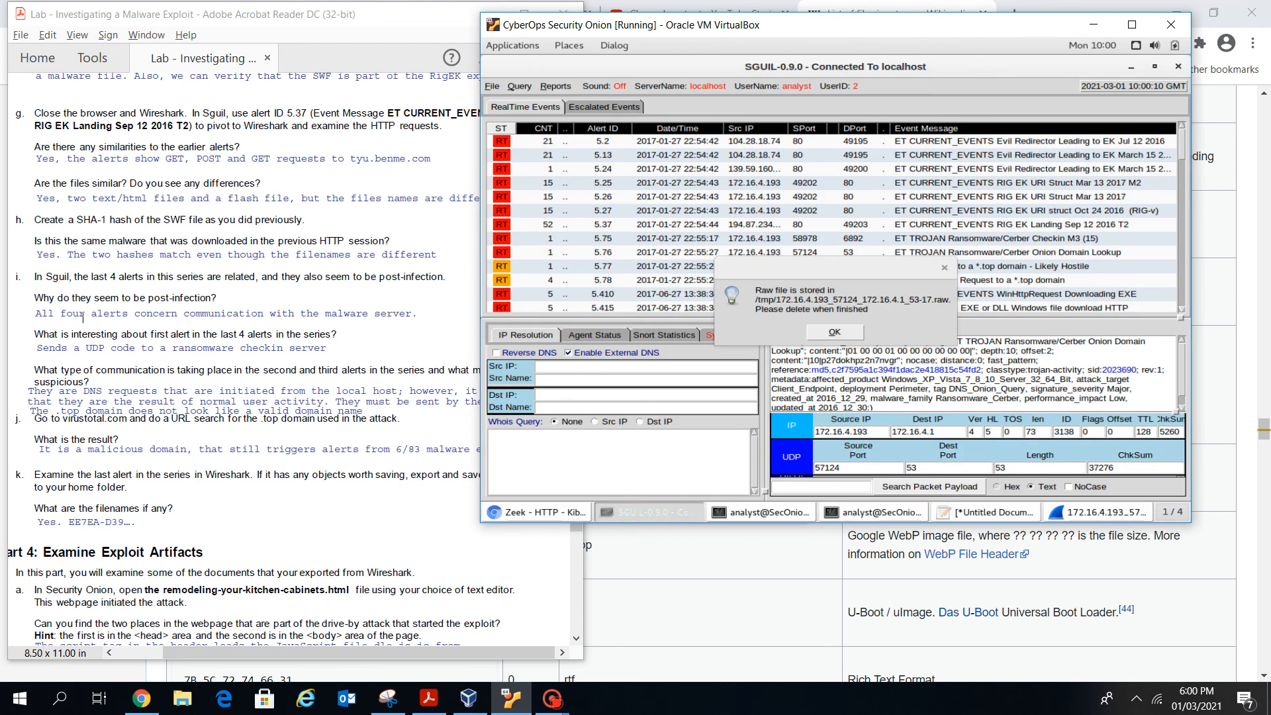
{"action": "left_click", "coordinate": [836, 332]}
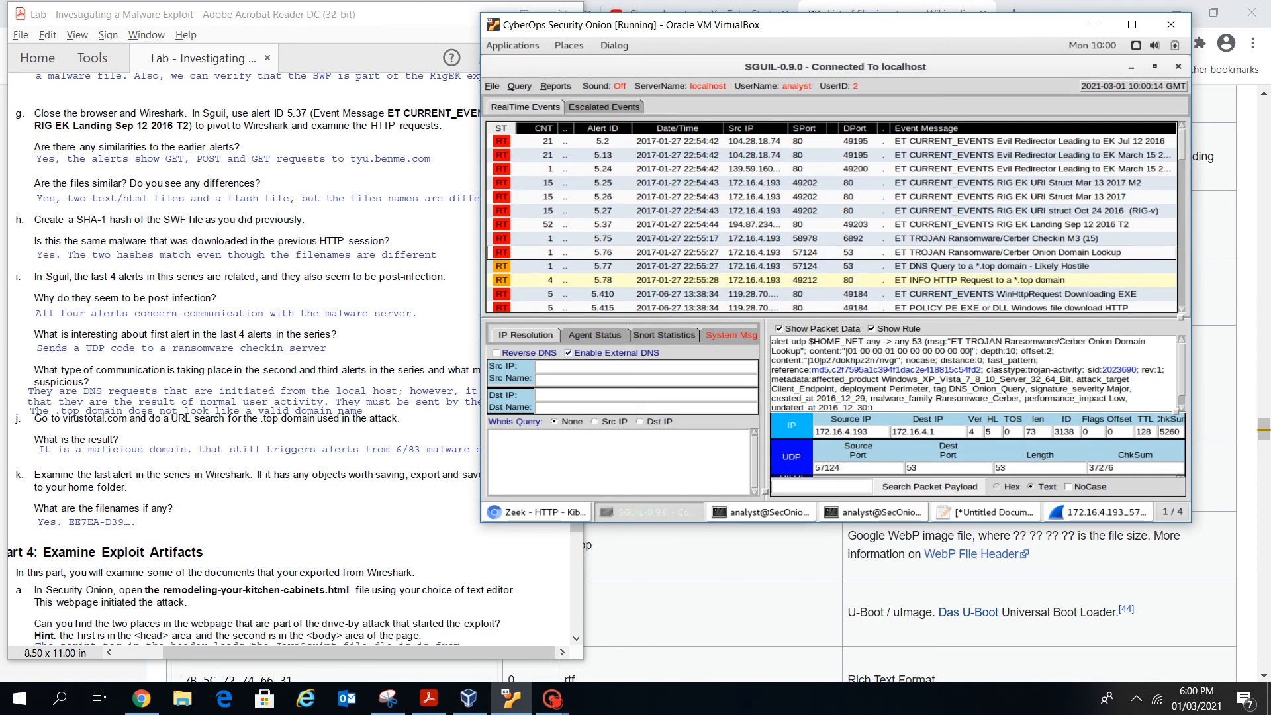
Step: Pivot from the last alert in the series, 5.78, to Wireshark
{"action": "key", "text": "Down"}
{"action": "key", "text": "Down"}
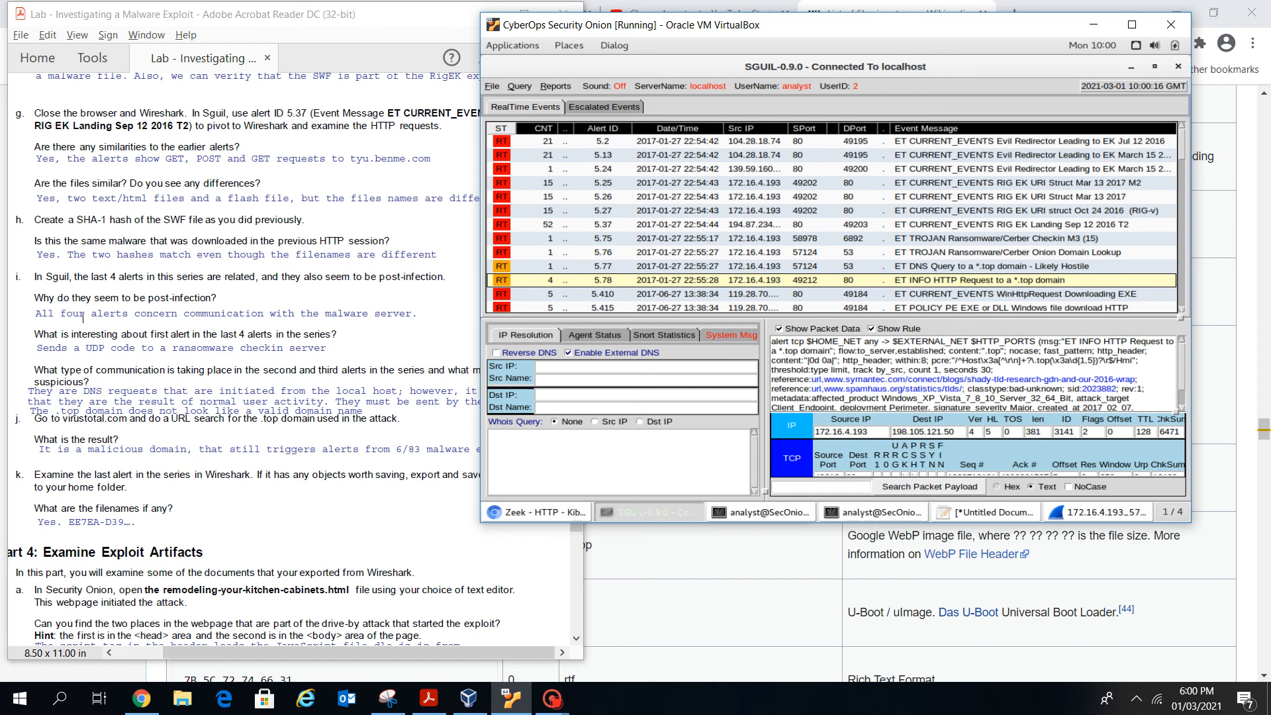
{"action": "right_click", "coordinate": [574, 285]}
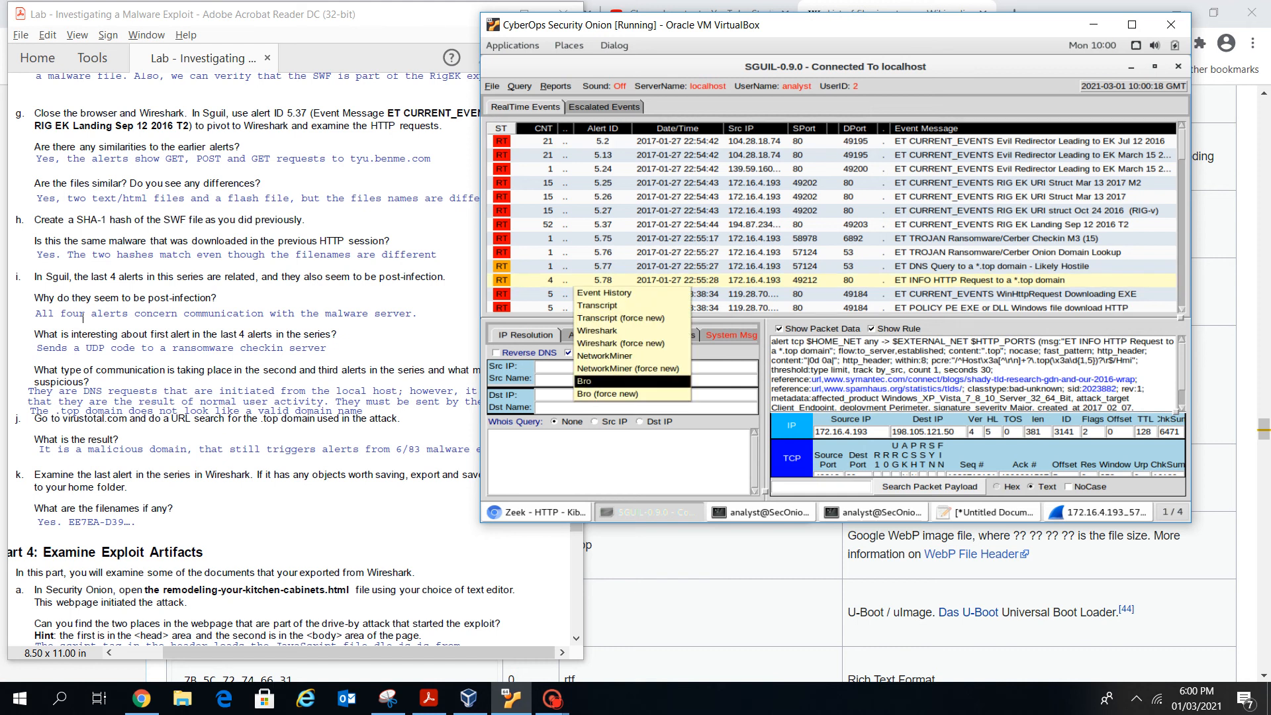
{"action": "left_click", "coordinate": [598, 330]}
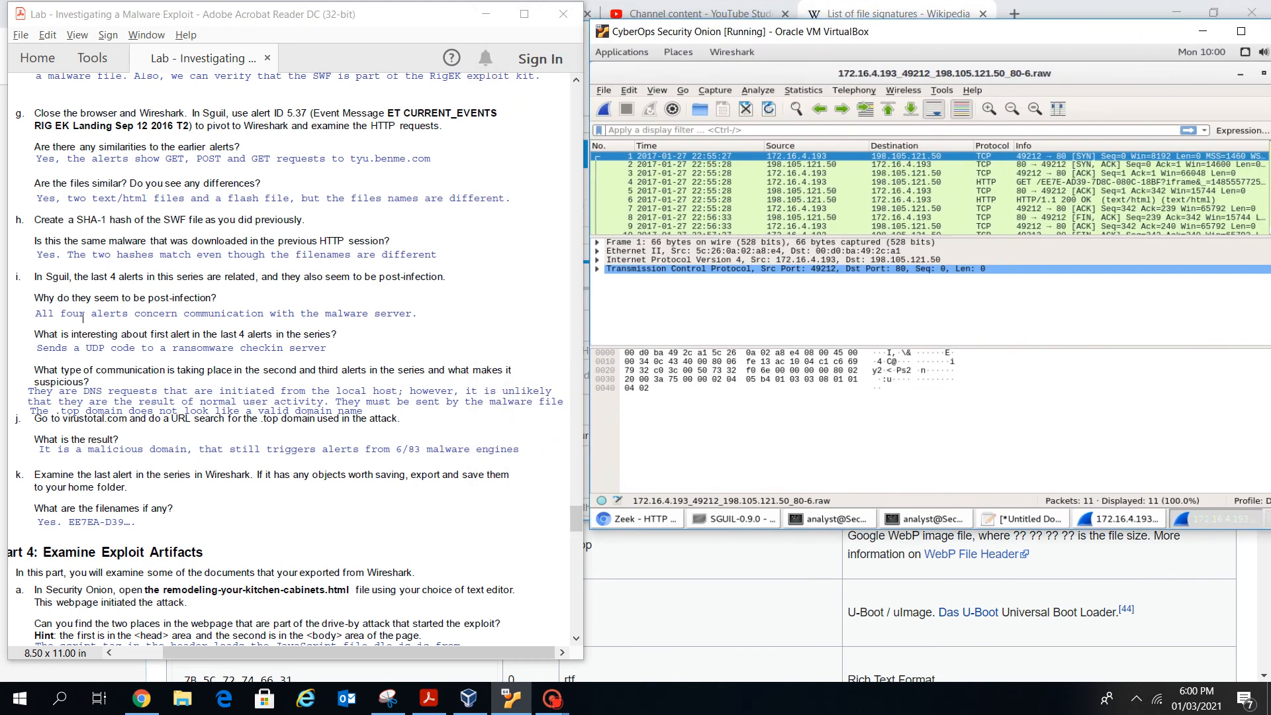
Step: Check the filename of the capture's exportable HTTP object and the home folder's contents, then close the export list without saving
{"action": "left_click", "coordinate": [604, 91]}
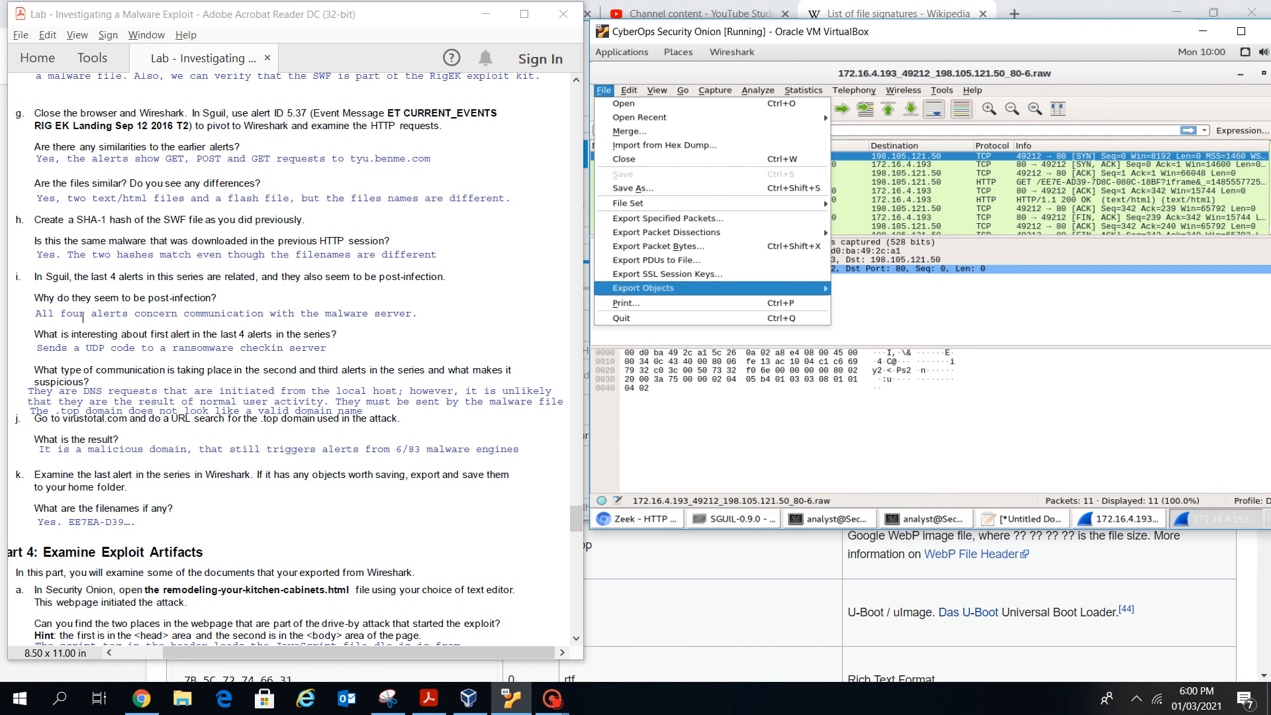
{"action": "mouse_move", "coordinate": [652, 288]}
{"action": "left_click", "coordinate": [863, 302]}
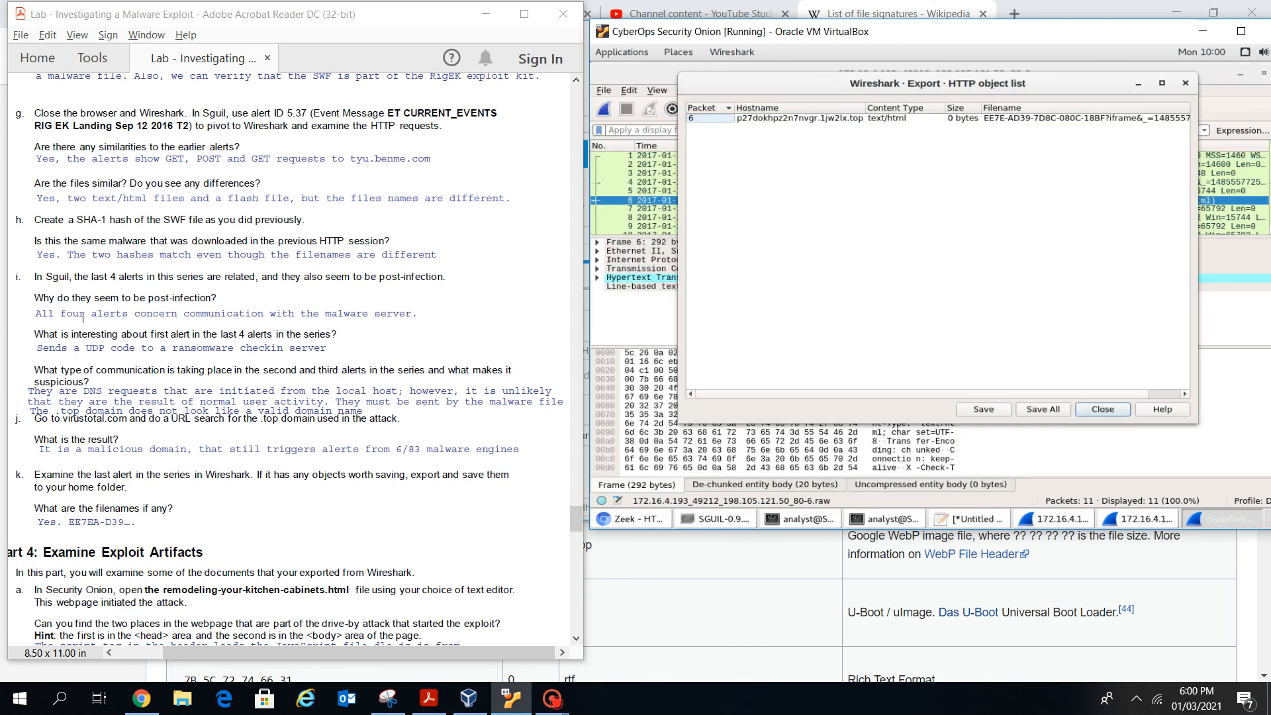
{"action": "left_click", "coordinate": [905, 118]}
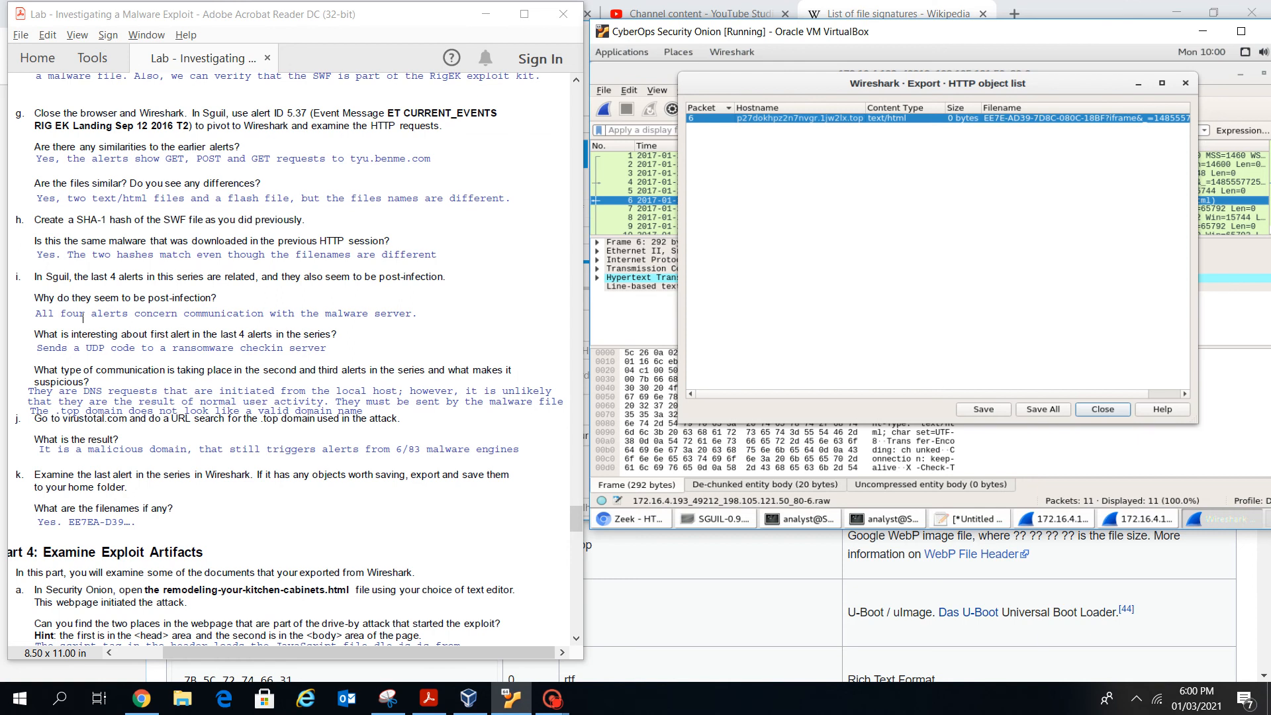
{"action": "left_click", "coordinate": [983, 409]}
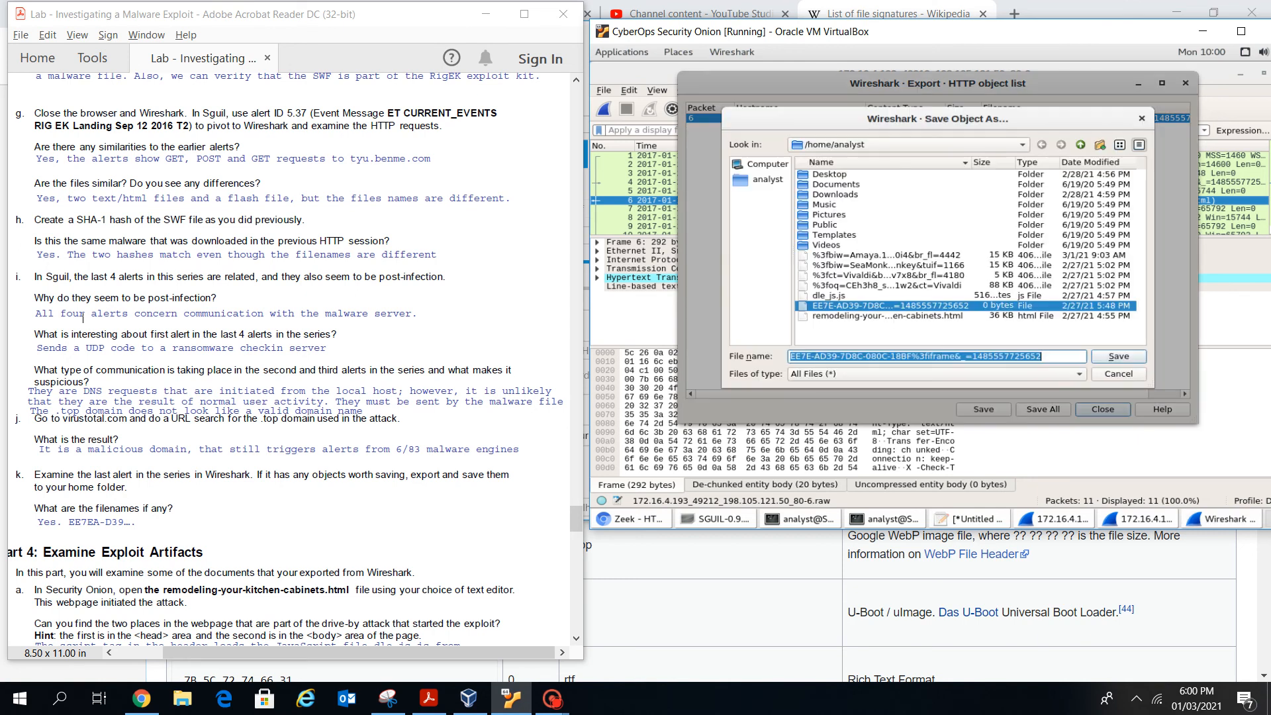
{"action": "left_click", "coordinate": [1118, 374]}
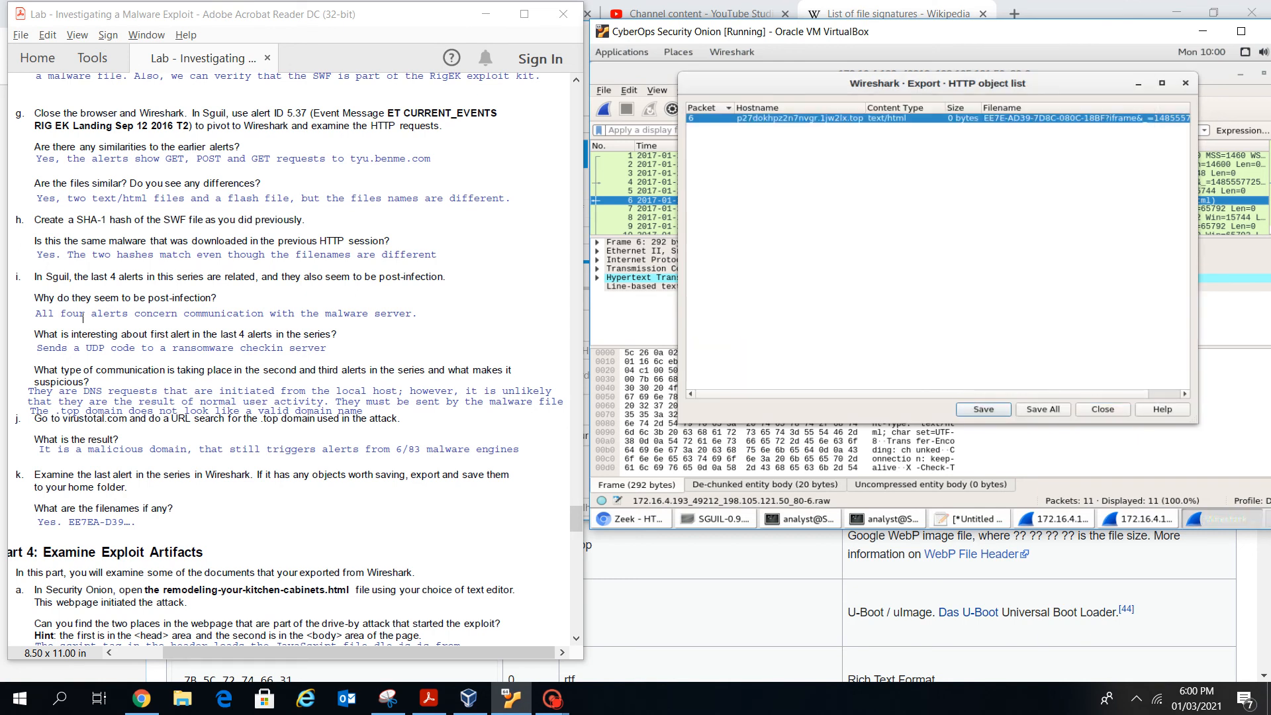
{"action": "left_click", "coordinate": [1103, 409]}
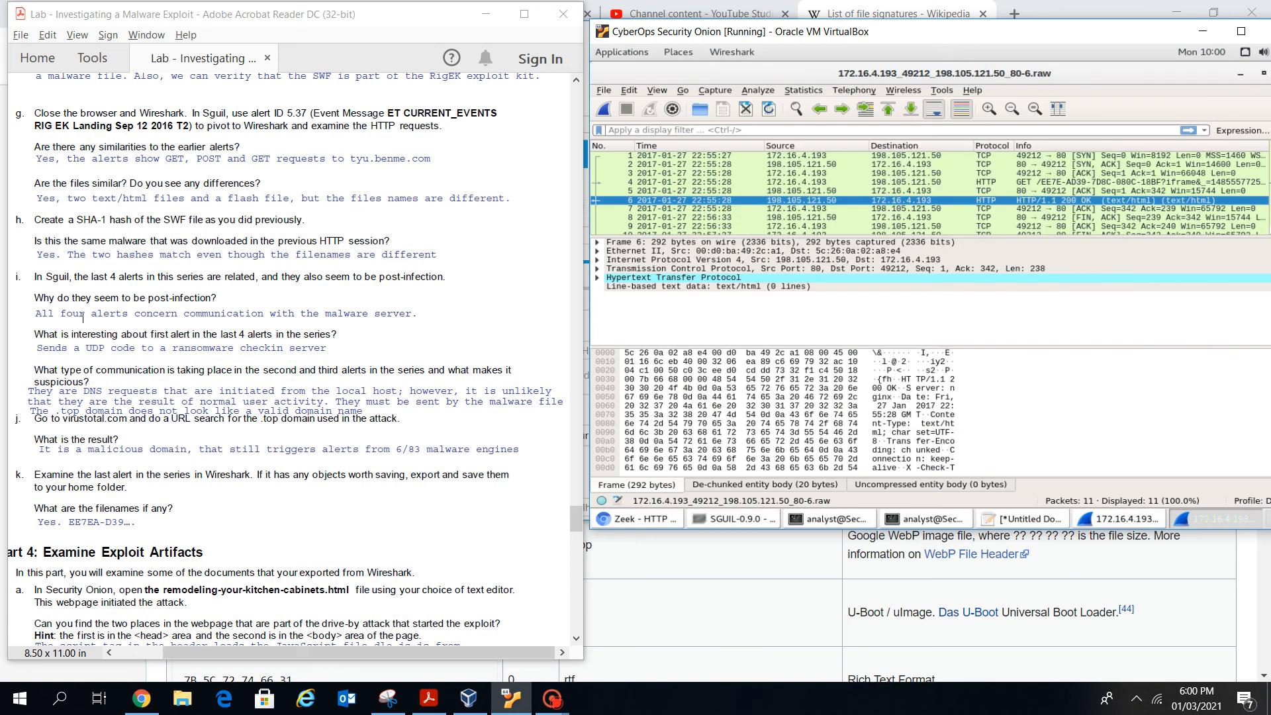
Step: Read the lab's Part 4 instructions on finding the two drive-by attack places in remodeling-your-kitchen-cabinets.html
{"action": "left_click_drag", "start_coordinate": [377, 653], "coordinate": [324, 653]}
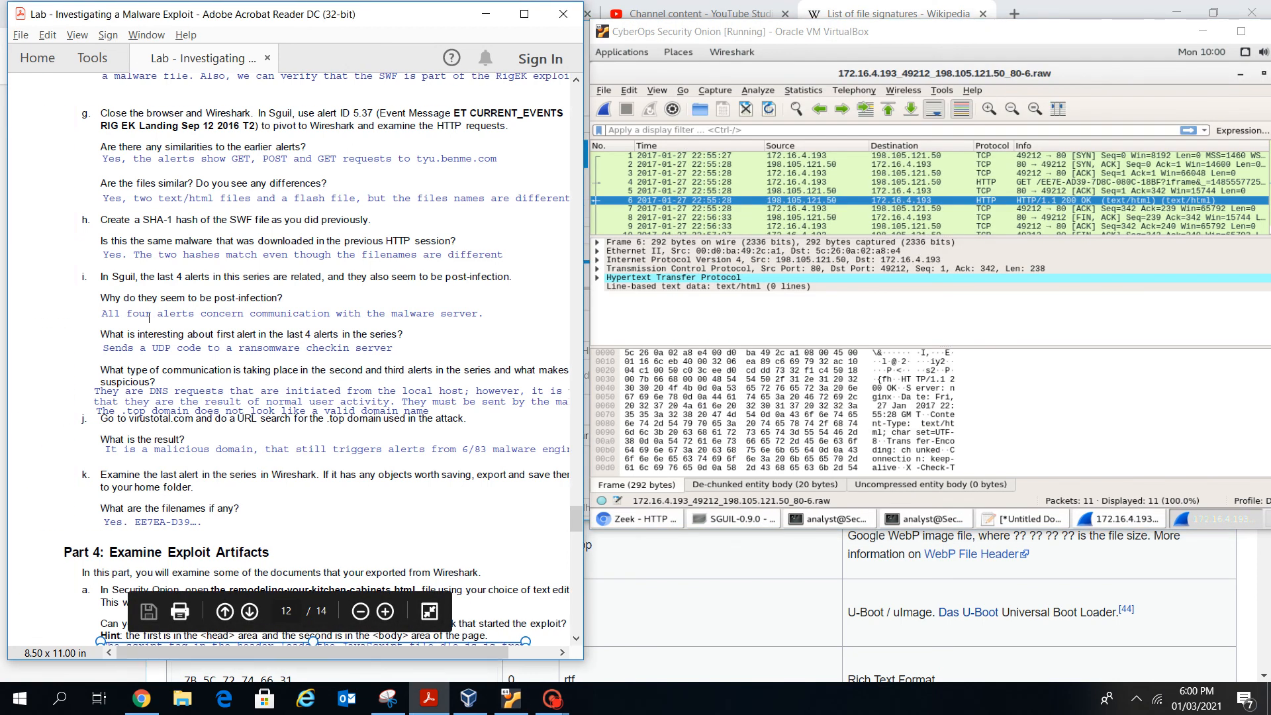
{"action": "scroll", "coordinate": [345, 340], "scroll_direction": "down", "scroll_amount": 1}
{"action": "scroll", "coordinate": [345, 340], "scroll_direction": "down", "scroll_amount": 5}
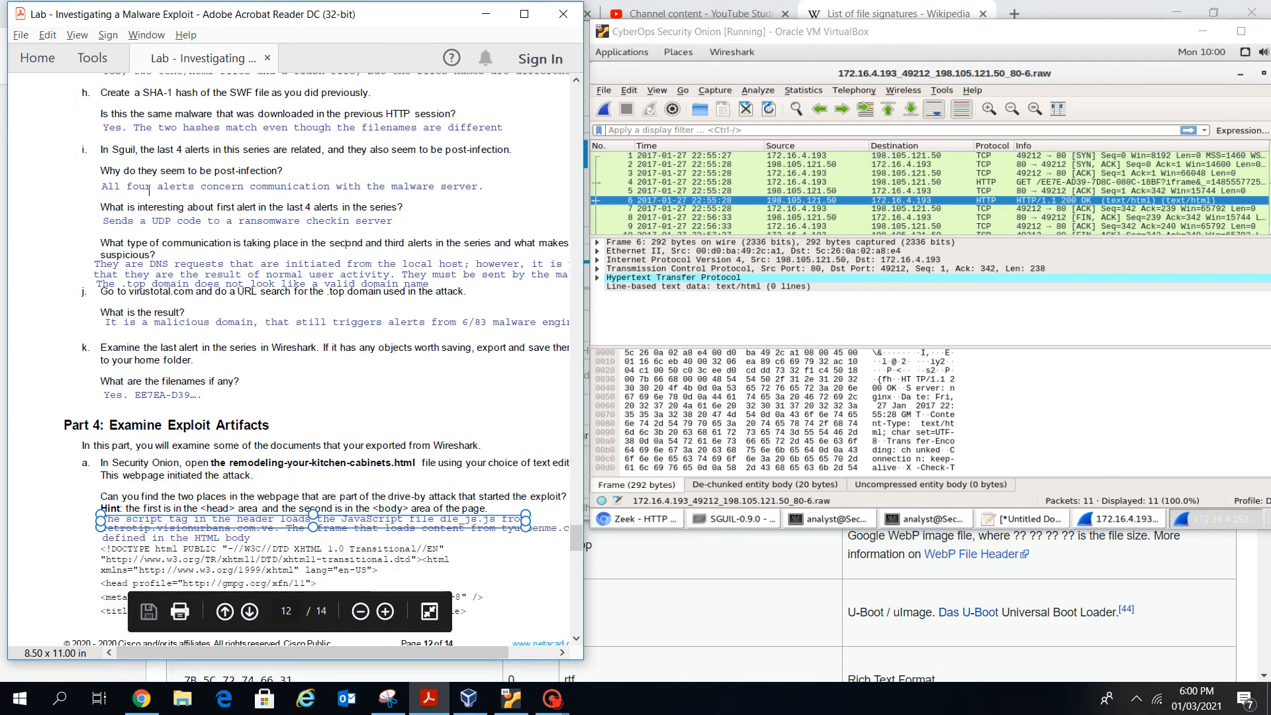
{"action": "scroll", "coordinate": [149, 152], "scroll_direction": "down", "scroll_amount": 1}
{"action": "scroll", "coordinate": [346, 204], "scroll_direction": "up", "scroll_amount": 1}
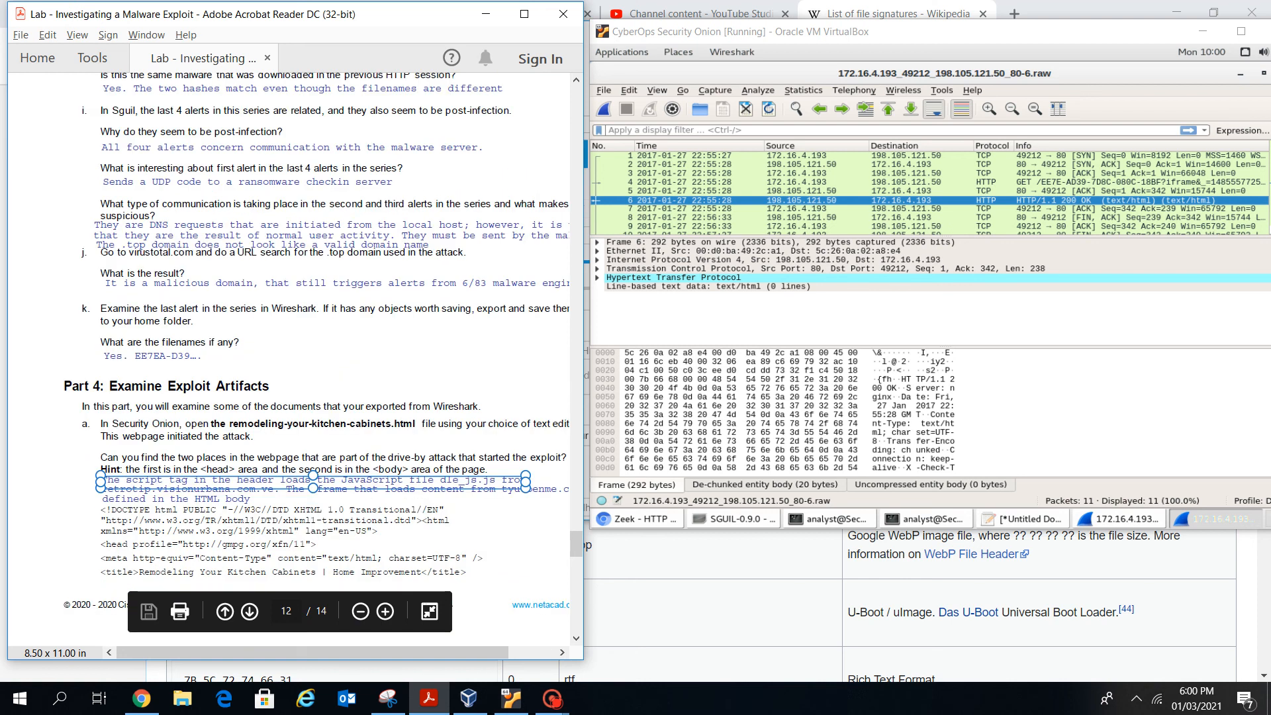
Step: Close the Wireshark capture for alert 5.78 and dismiss Sguil's raw file notice
{"action": "left_click_drag", "start_coordinate": [980, 31], "coordinate": [858, 40]}
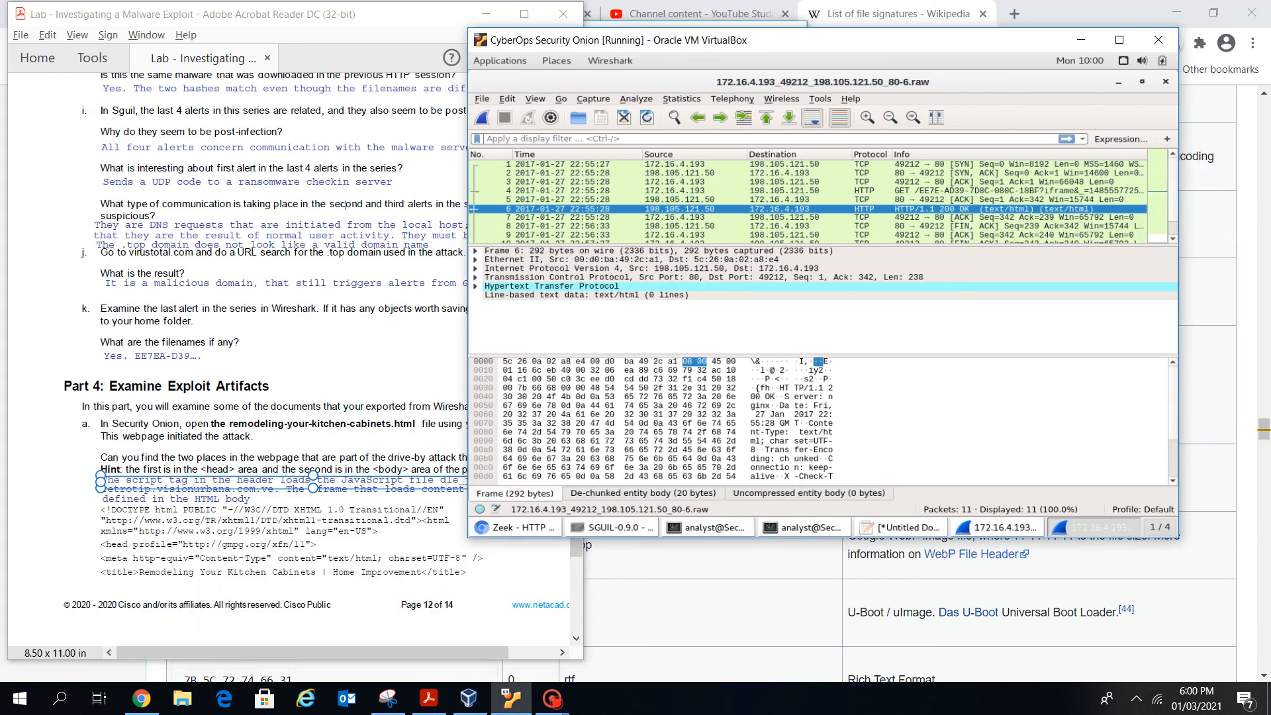
{"action": "left_click", "coordinate": [1165, 82]}
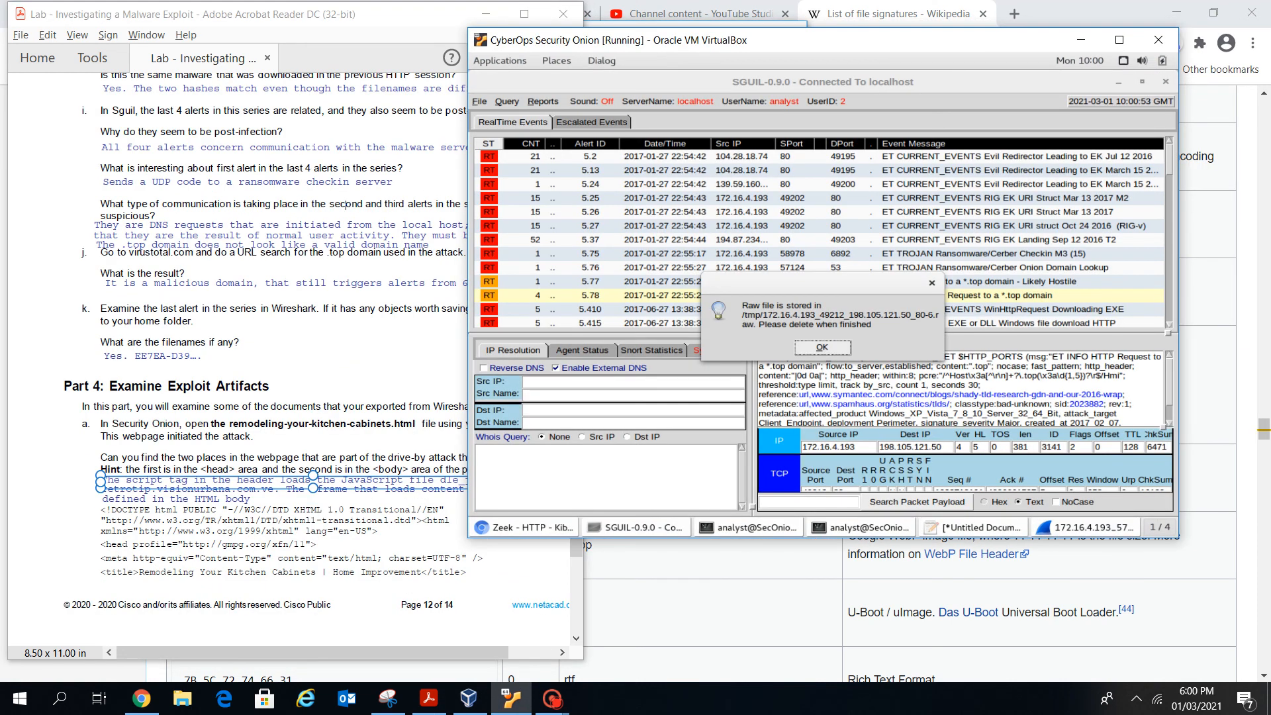
{"action": "left_click", "coordinate": [822, 347]}
{"action": "left_click_drag", "start_coordinate": [836, 40], "coordinate": [896, 40]}
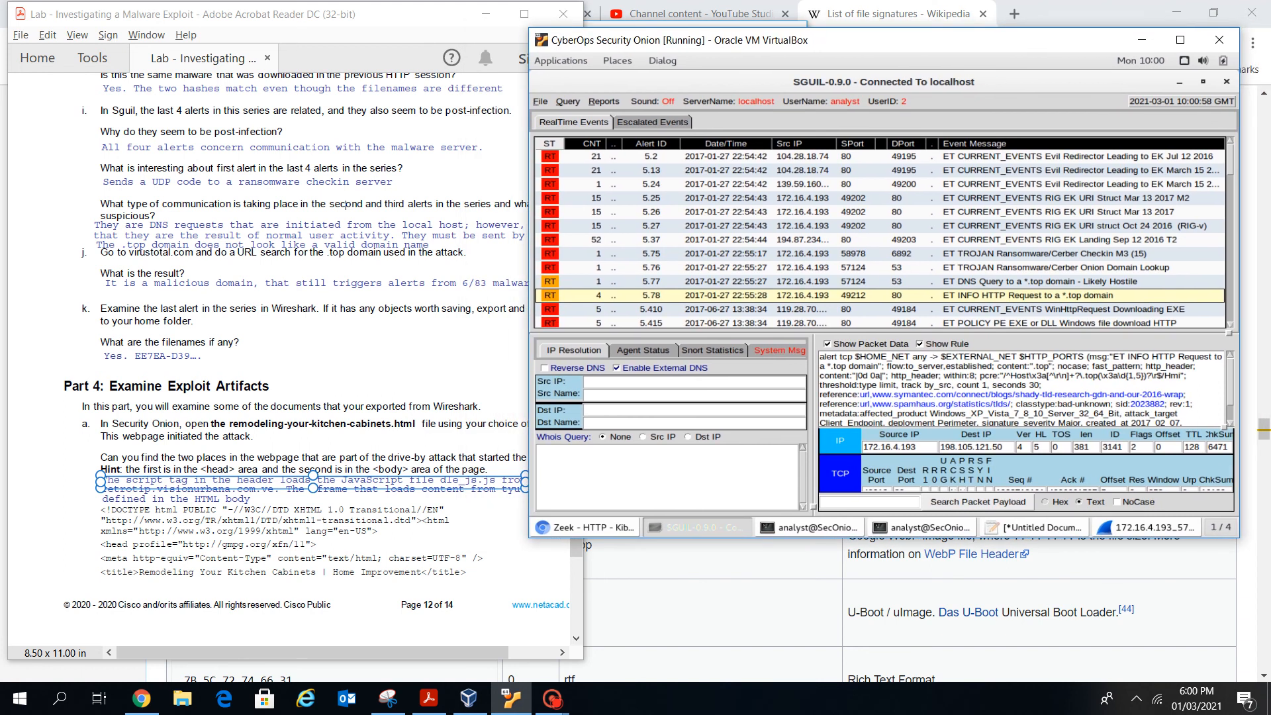
Step: Clear the virtual machine's desktop by minimizing Sguil and the Kibana browser, closing one terminal and minimizing the other
{"action": "left_click", "coordinate": [1180, 81]}
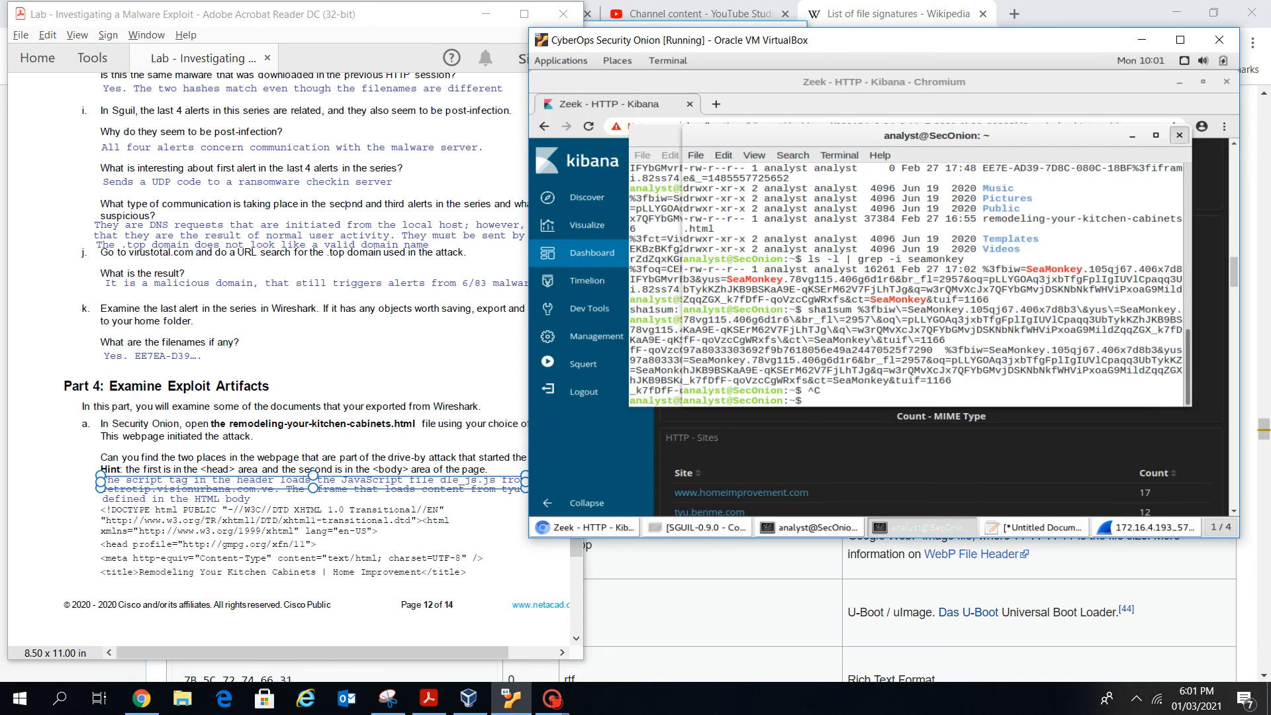
{"action": "left_click", "coordinate": [1179, 135]}
{"action": "left_click", "coordinate": [1079, 135]}
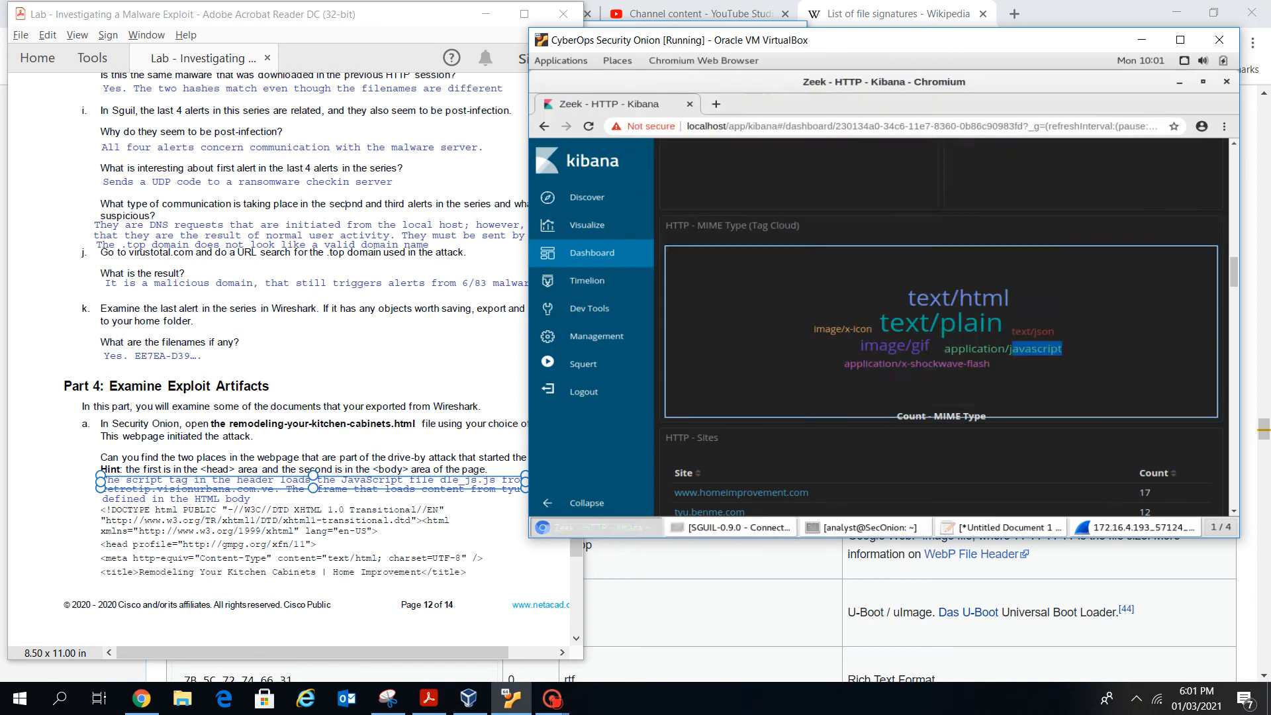
{"action": "left_click", "coordinate": [1180, 82]}
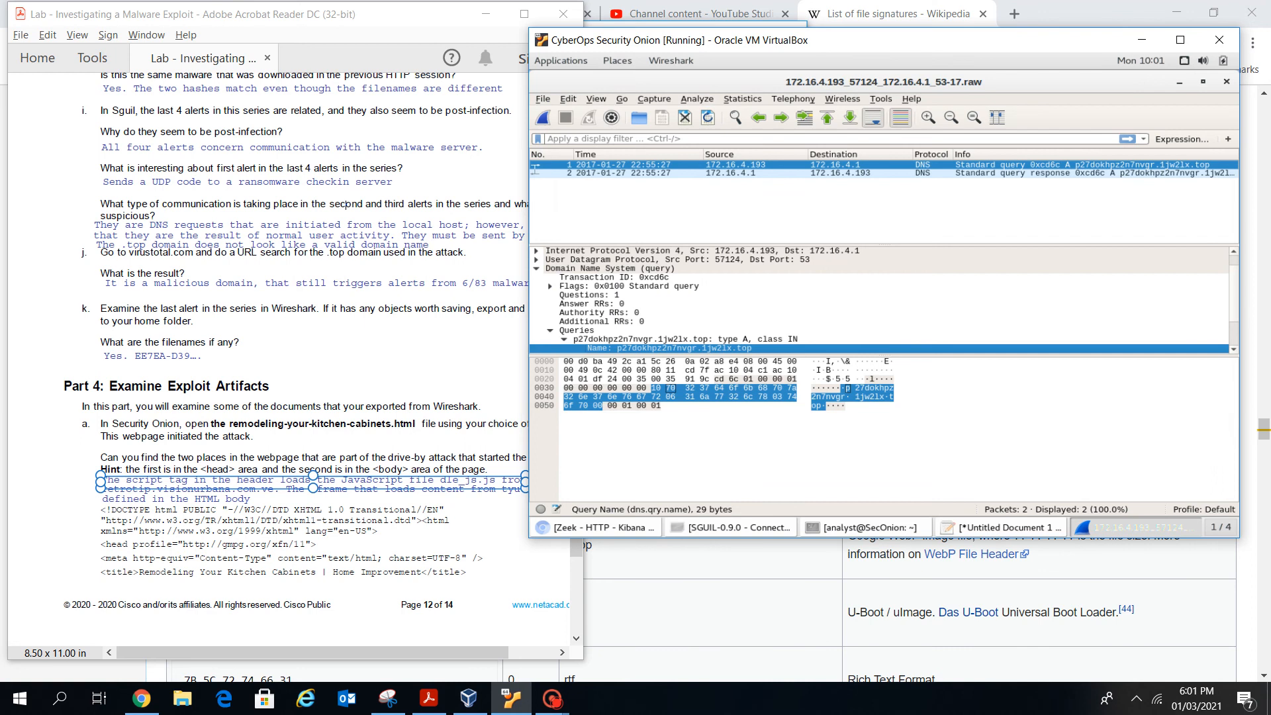
Step: Close the Wireshark capture and open remodeling-your-kitchen-cabinets.html from the home folder in gedit, beside the lab document
{"action": "left_click", "coordinate": [1227, 81]}
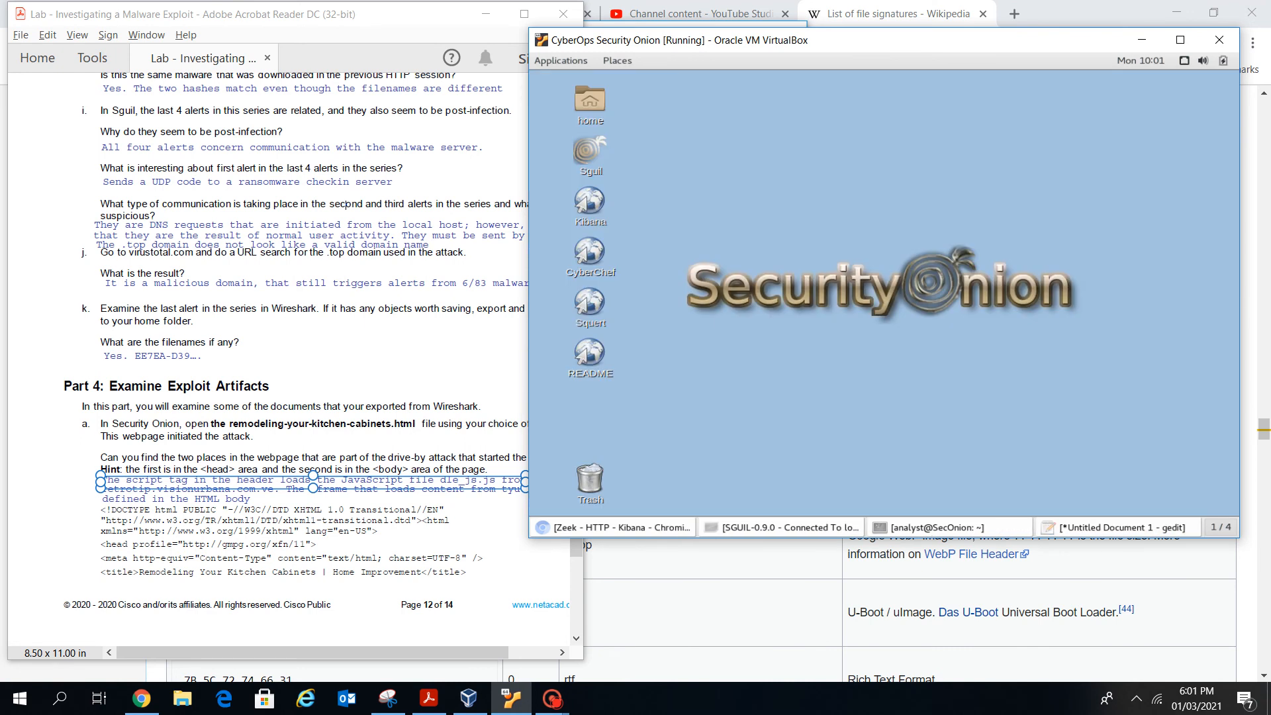
{"action": "double_click", "coordinate": [590, 101]}
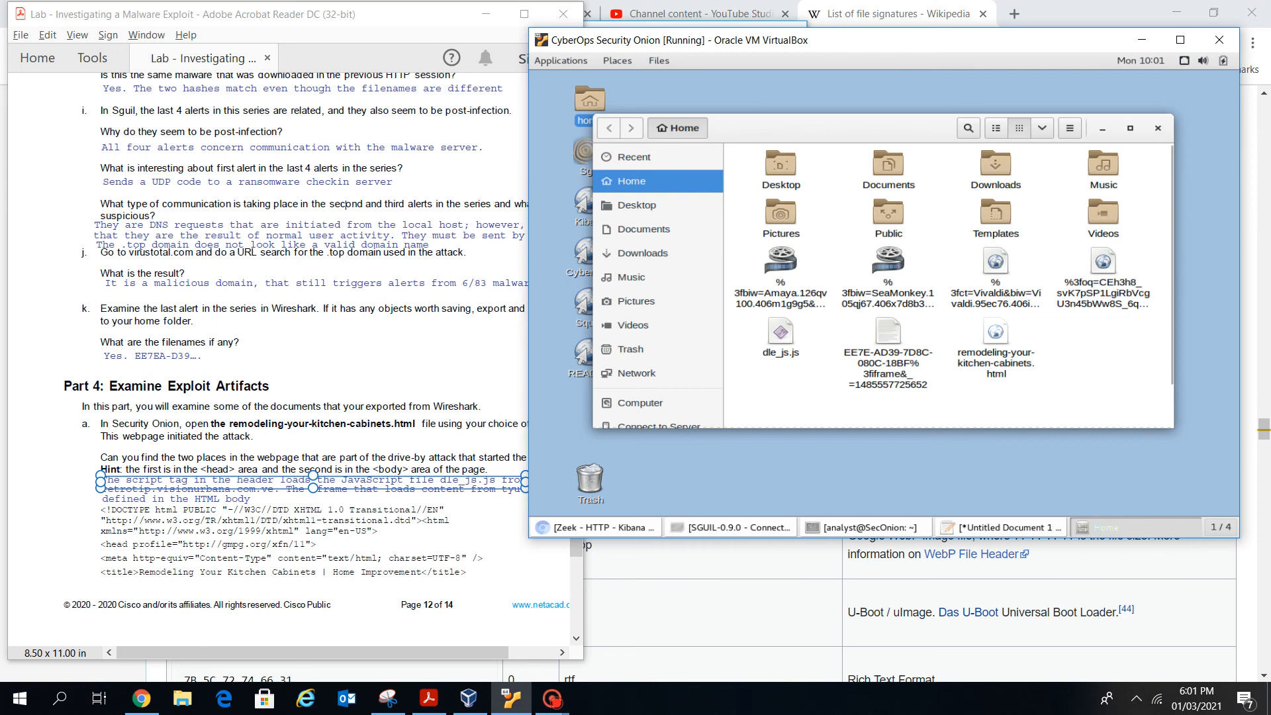
{"action": "right_click", "coordinate": [996, 334]}
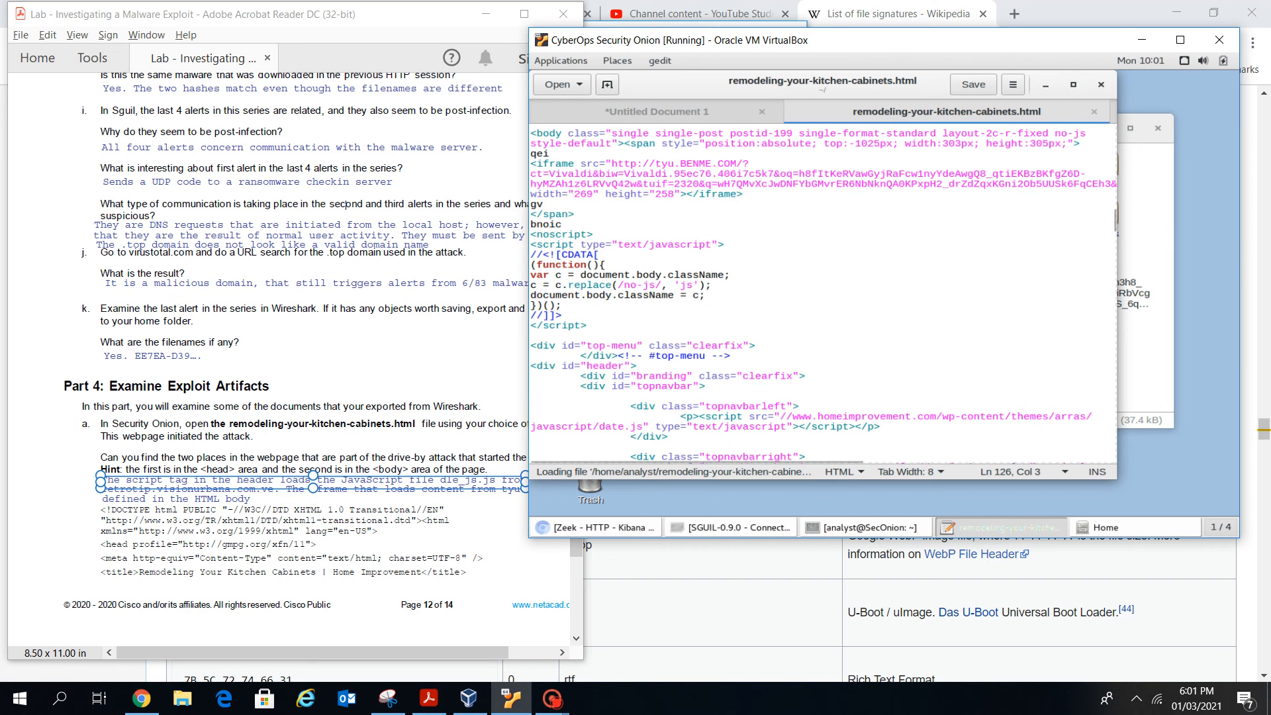
{"action": "scroll", "coordinate": [823, 293], "scroll_direction": "up", "scroll_amount": 20}
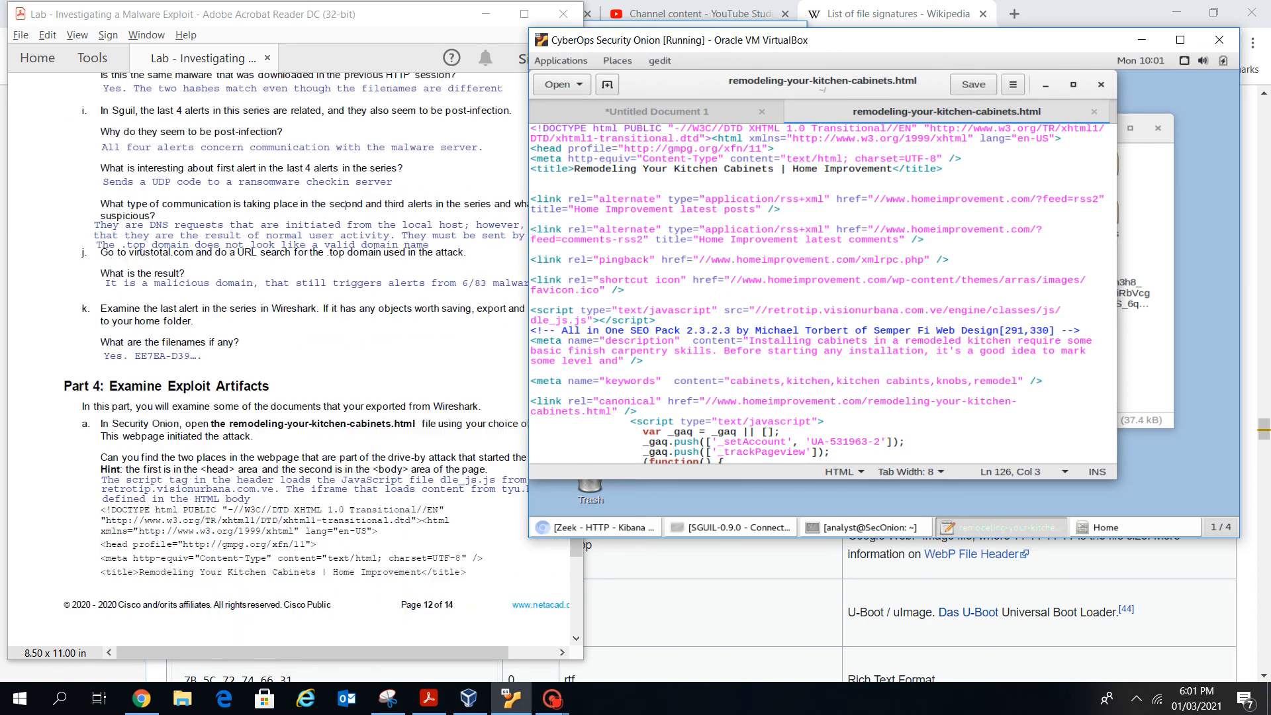
{"action": "left_click_drag", "start_coordinate": [913, 41], "coordinate": [962, 37]}
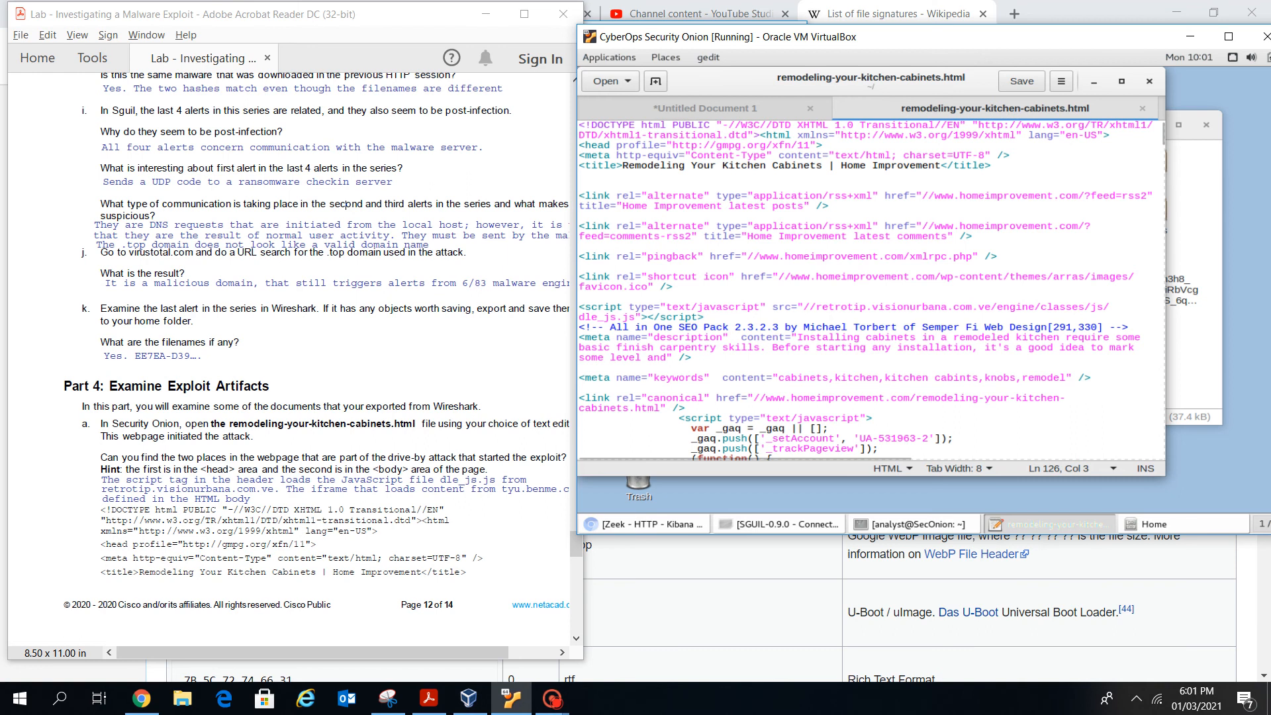
Step: Highlight the head's script tag that loads from retrotip.visionurbana.com.ve, followed by its dle_js.js filename
{"action": "left_click_drag", "start_coordinate": [580, 156], "coordinate": [690, 318]}
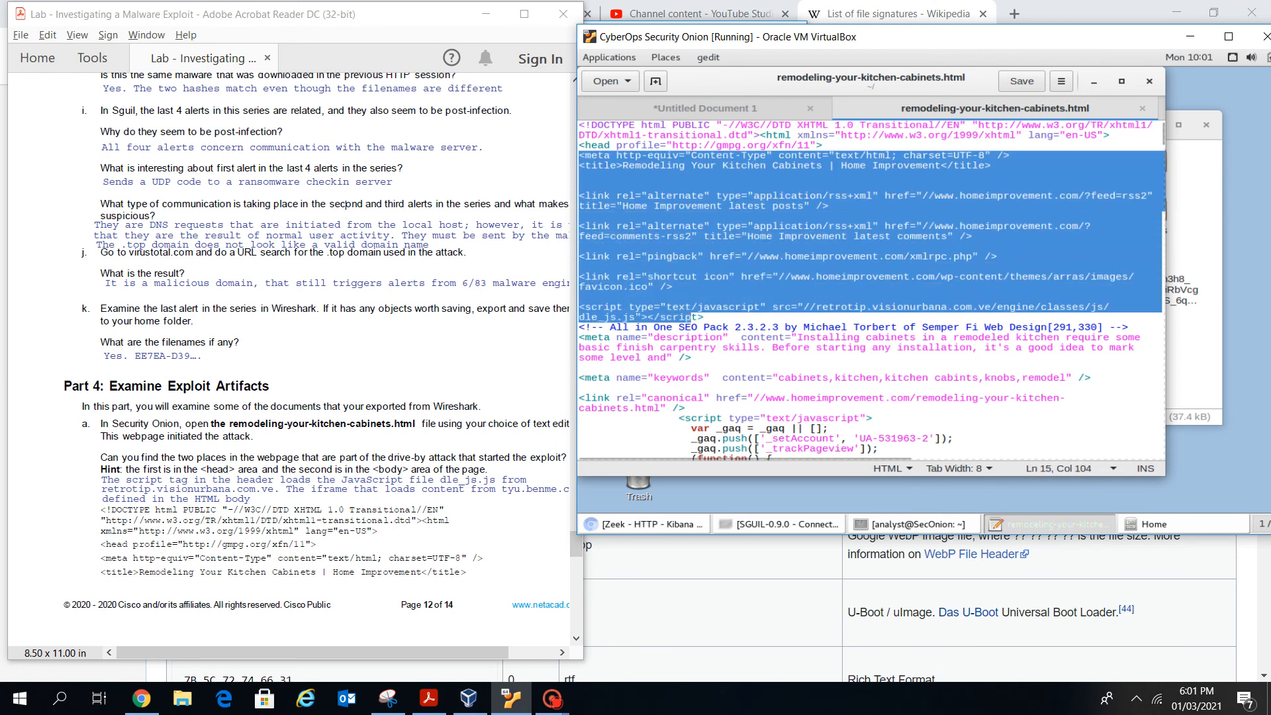
{"action": "left_click", "coordinate": [604, 307]}
{"action": "left_click_drag", "start_coordinate": [579, 307], "coordinate": [728, 317]}
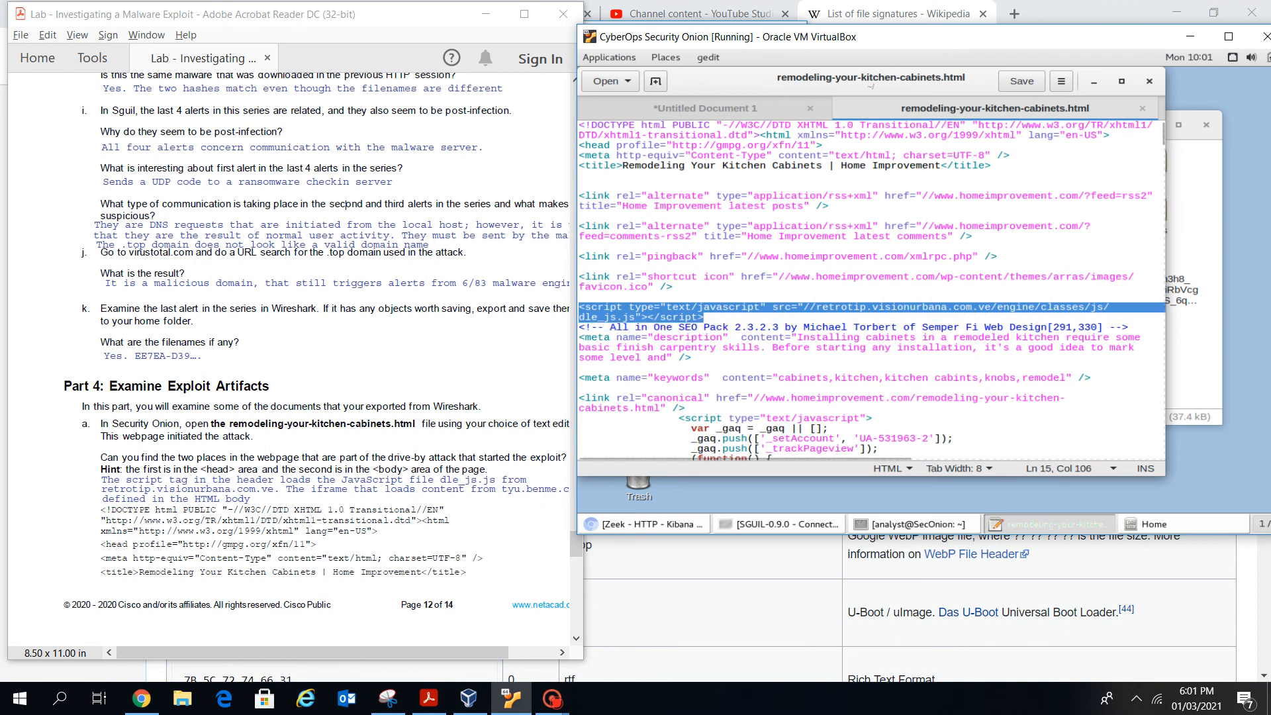
{"action": "left_click", "coordinate": [641, 317]}
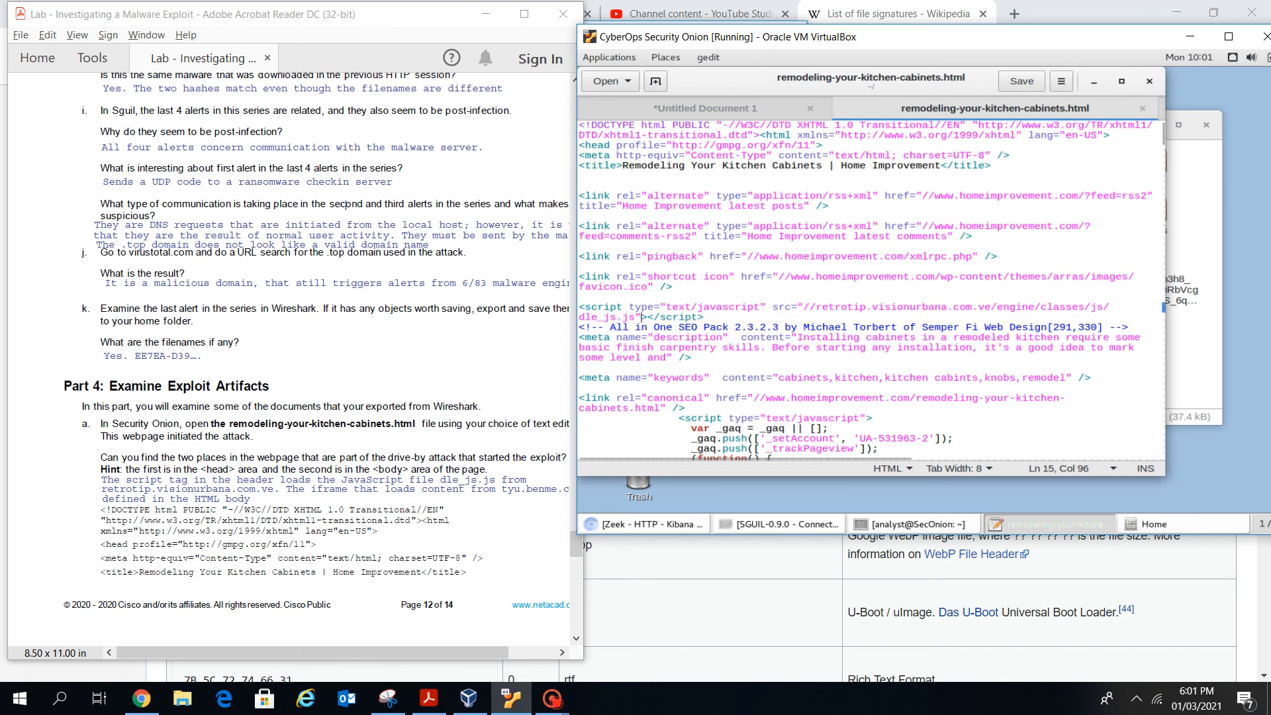
{"action": "left_click_drag", "start_coordinate": [635, 317], "coordinate": [579, 318]}
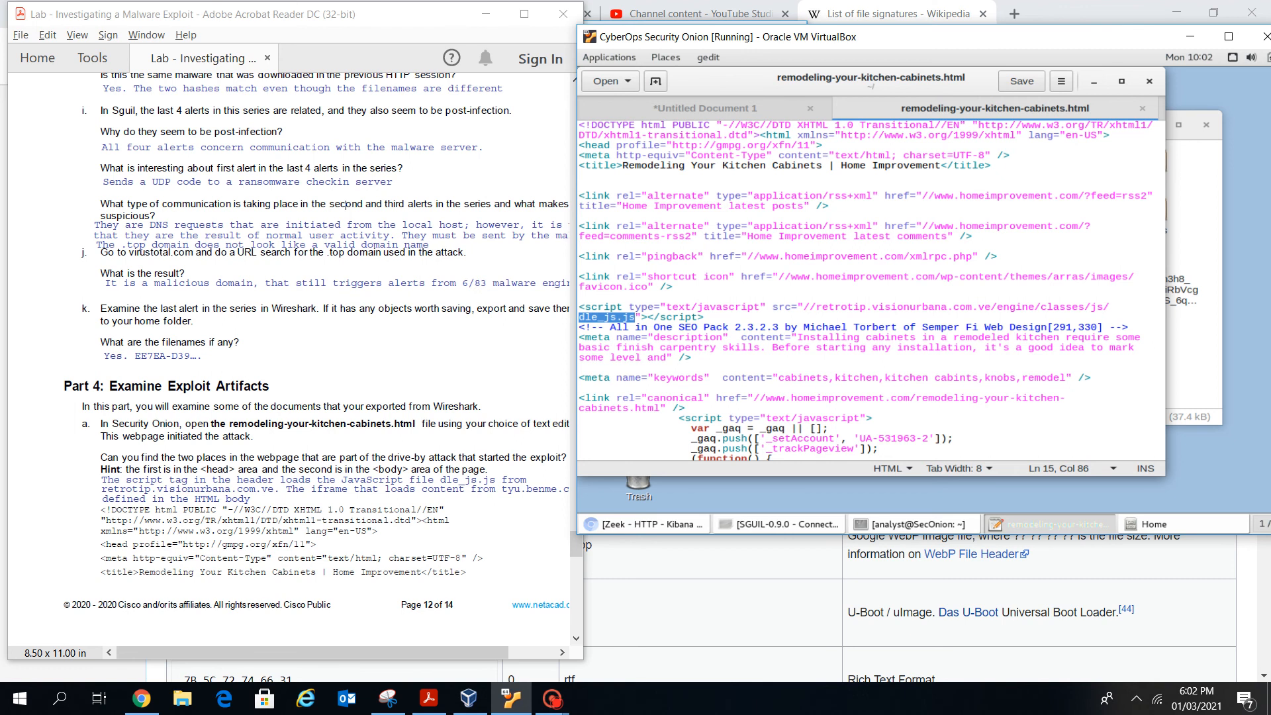
Step: Search the HTML file for "body" and highlight the opening iframe tag that points to tyu.BENME.COM
{"action": "left_click", "coordinate": [346, 204]}
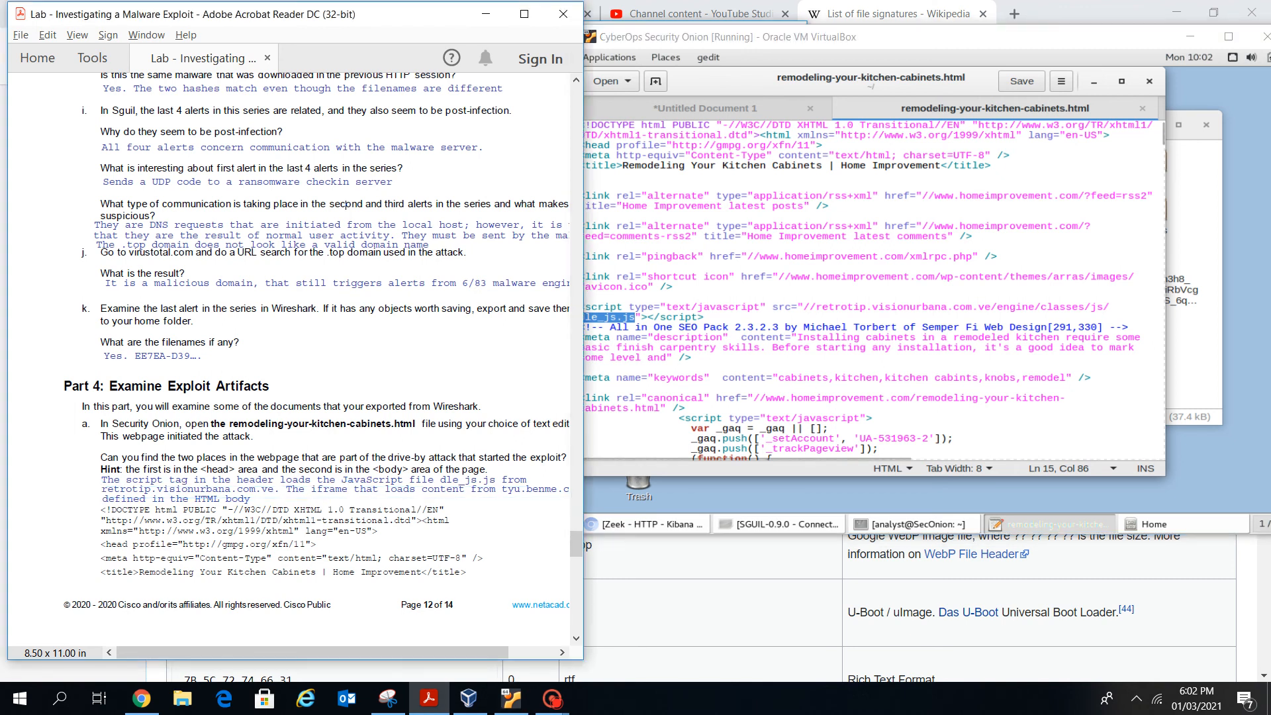
{"action": "scroll", "coordinate": [691, 356], "scroll_direction": "down", "scroll_amount": 1}
{"action": "left_click", "coordinate": [692, 356]}
{"action": "scroll", "coordinate": [692, 356], "scroll_direction": "down", "scroll_amount": 7}
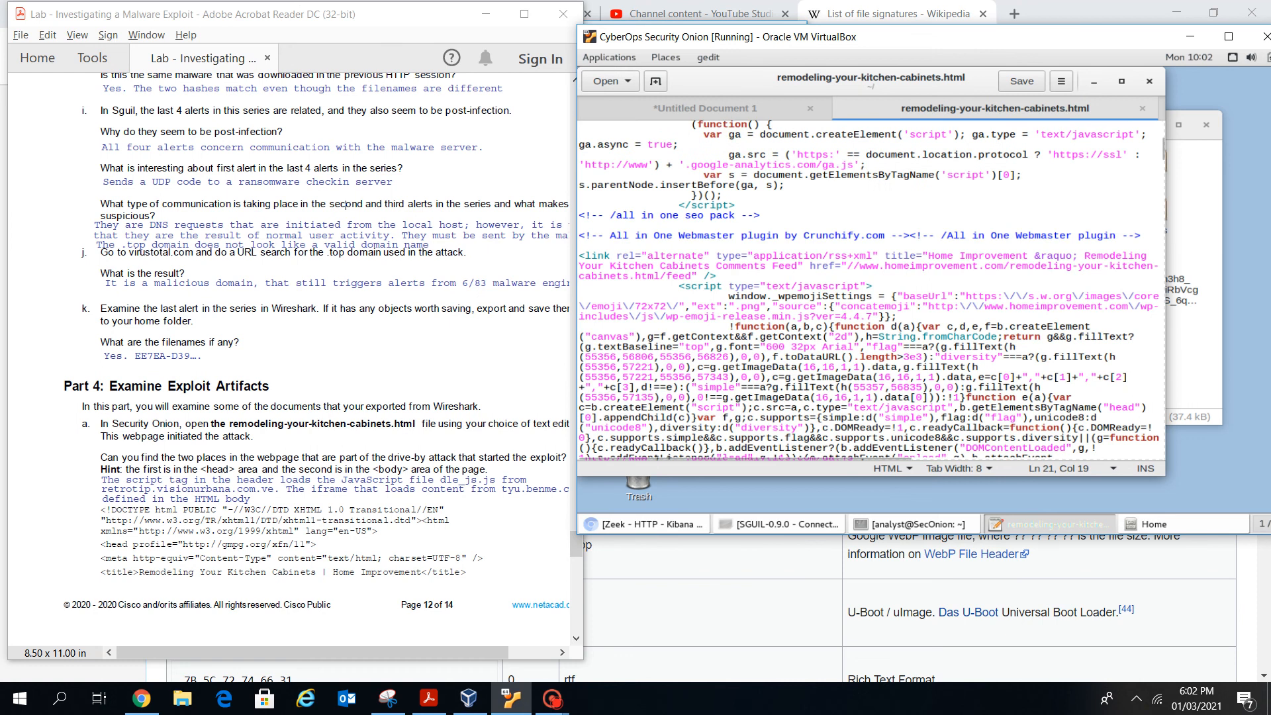
{"action": "scroll", "coordinate": [691, 357], "scroll_direction": "up", "scroll_amount": 3}
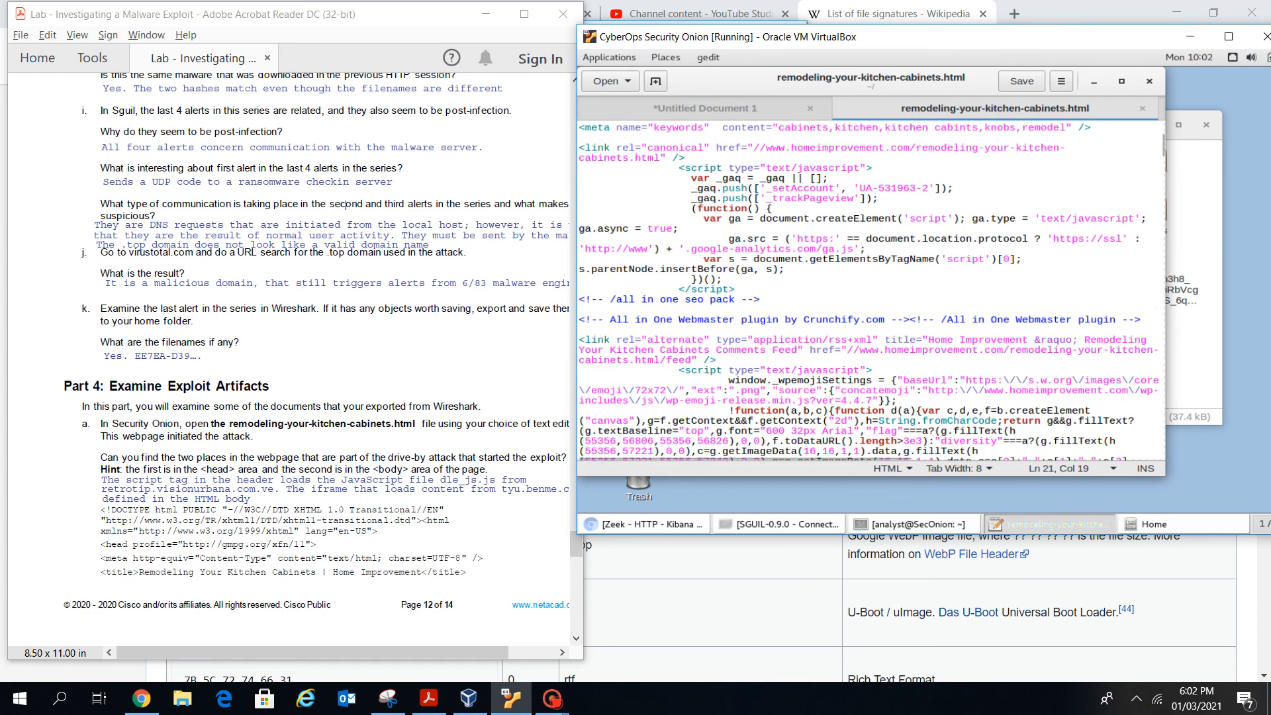
{"action": "scroll", "coordinate": [691, 357], "scroll_direction": "up", "scroll_amount": 7}
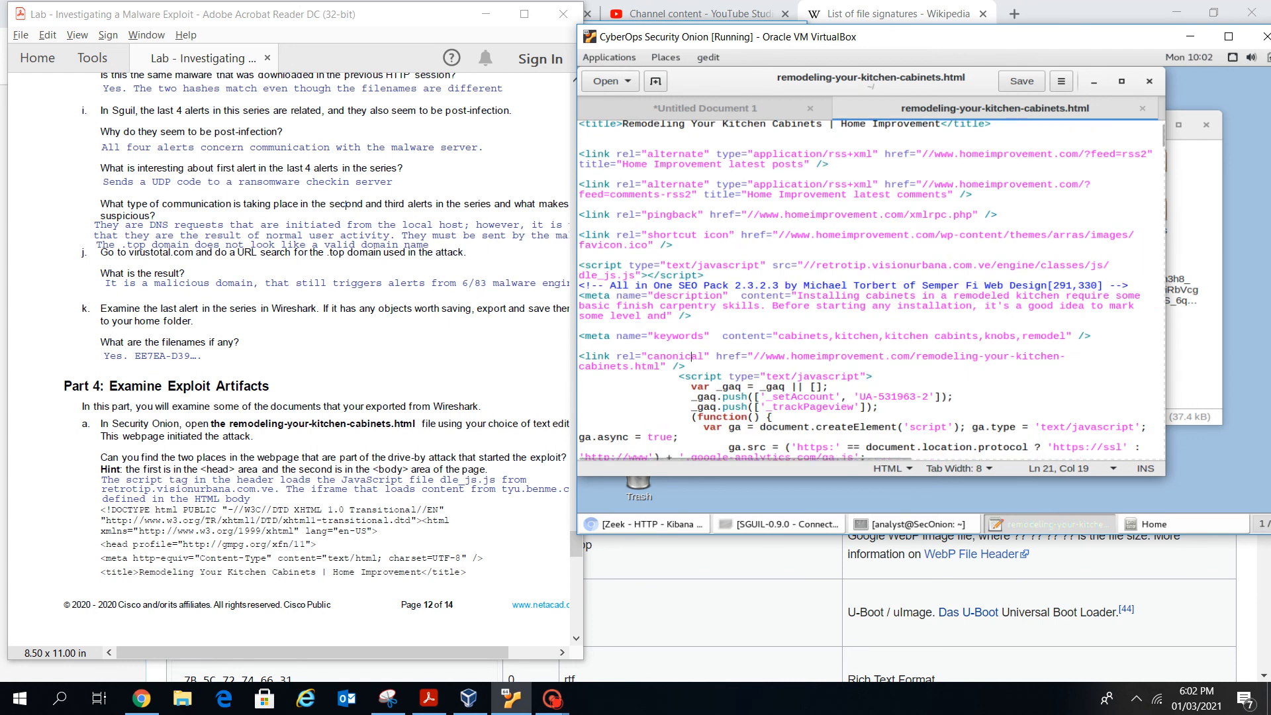
{"action": "key", "text": "ctrl+f"}
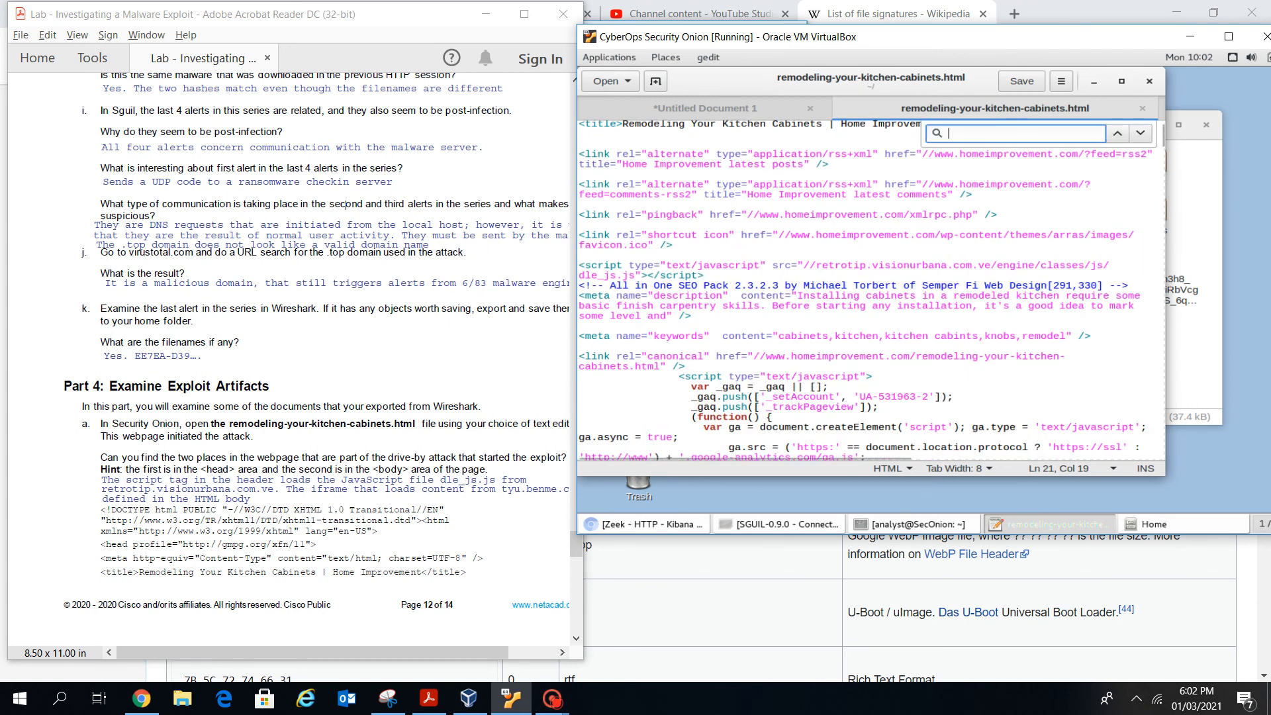
{"action": "type", "text": "body"}
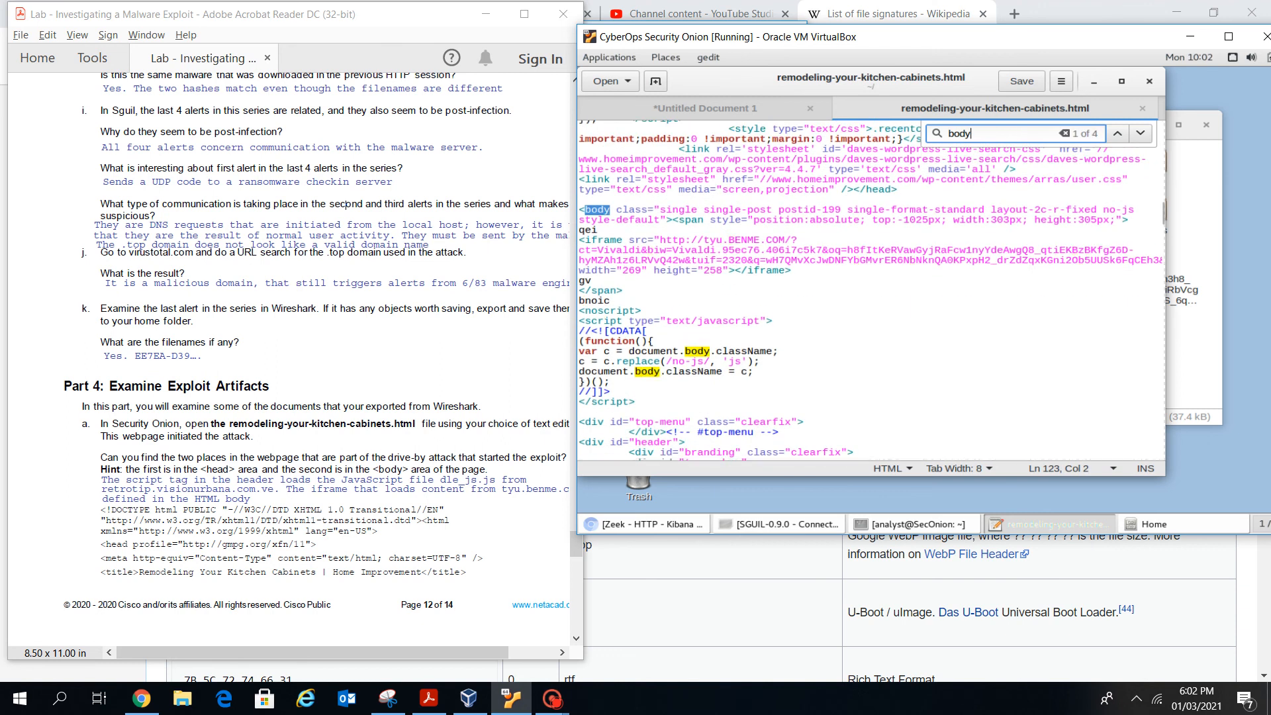
{"action": "left_click", "coordinate": [653, 340]}
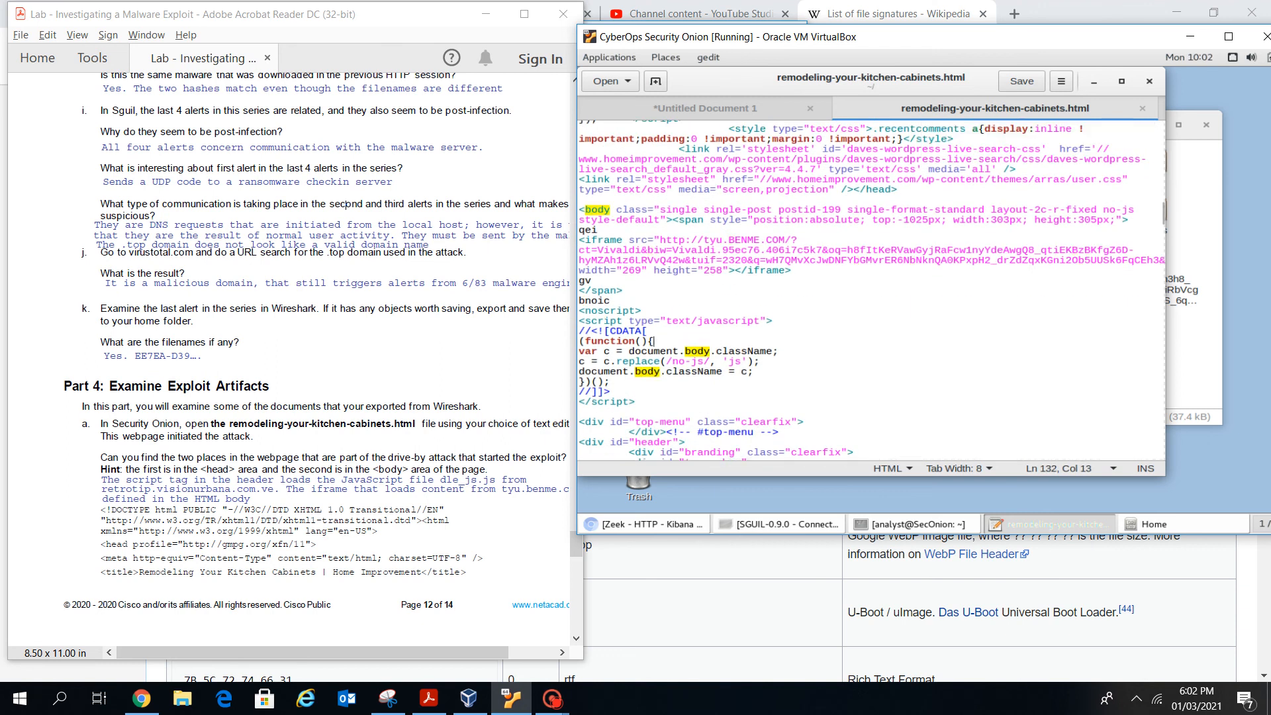
{"action": "left_click_drag", "start_coordinate": [579, 240], "coordinate": [728, 271]}
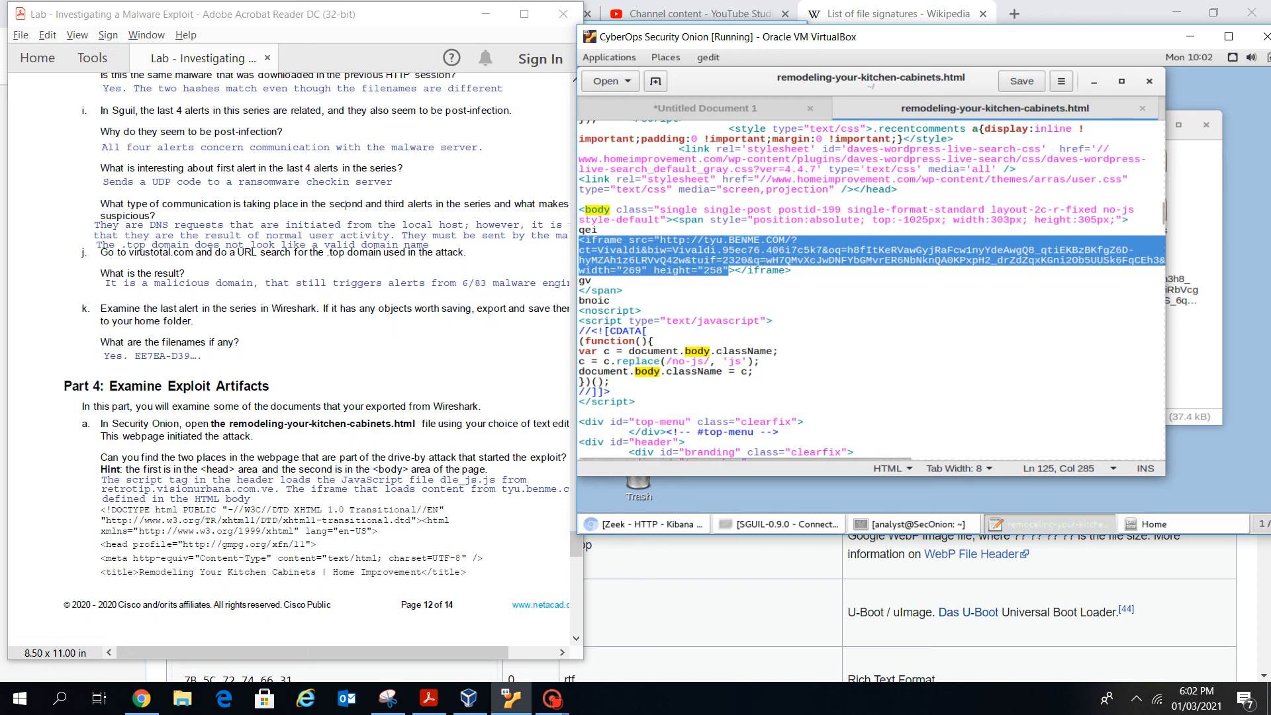
{"action": "key", "text": "shift+Right"}
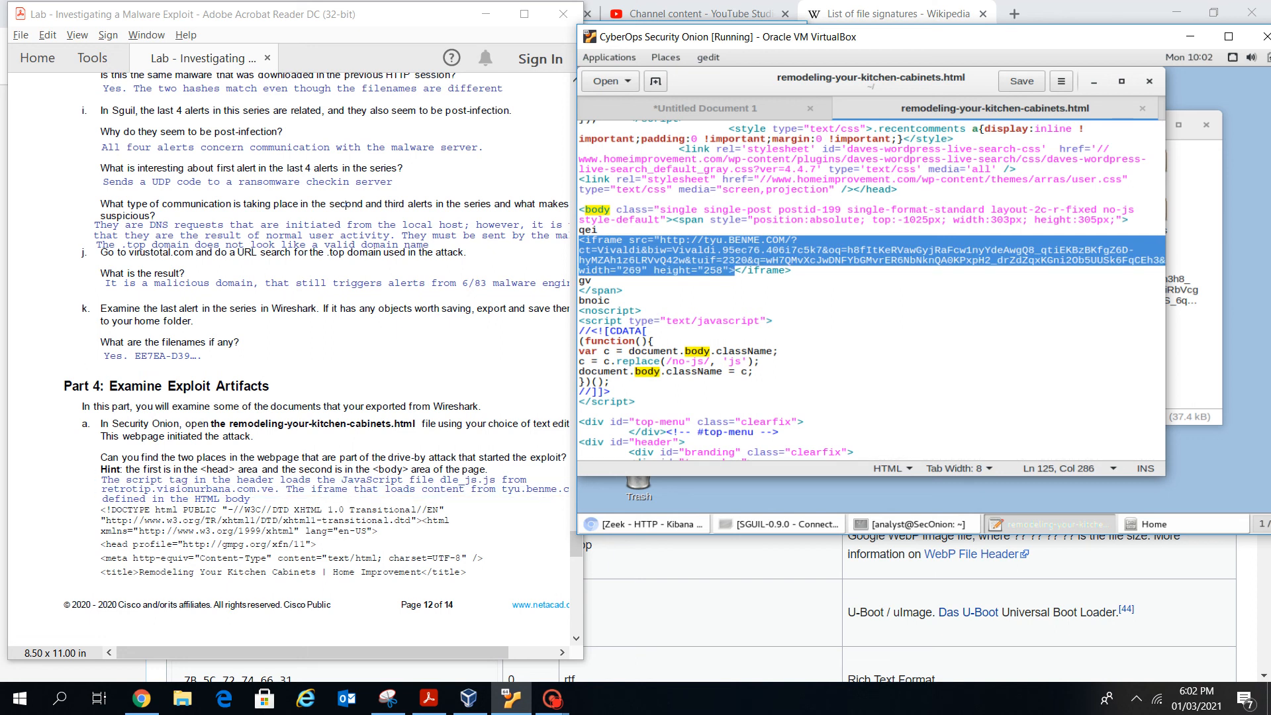
{"action": "left_click_drag", "start_coordinate": [312, 653], "coordinate": [346, 652]}
{"action": "left_click", "coordinate": [591, 281]}
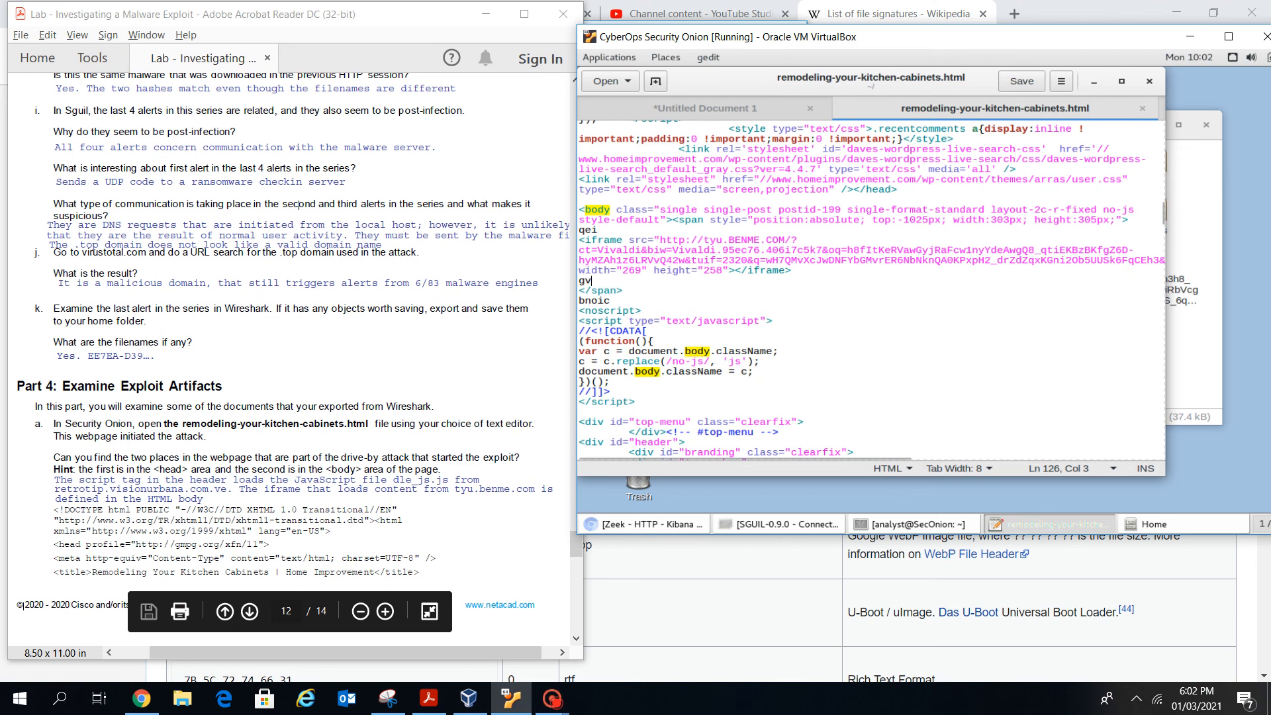
Step: Check part b of the lab instructions and open dle_js.js from the home folder in gedit
{"action": "scroll", "coordinate": [299, 204], "scroll_direction": "down", "scroll_amount": 3}
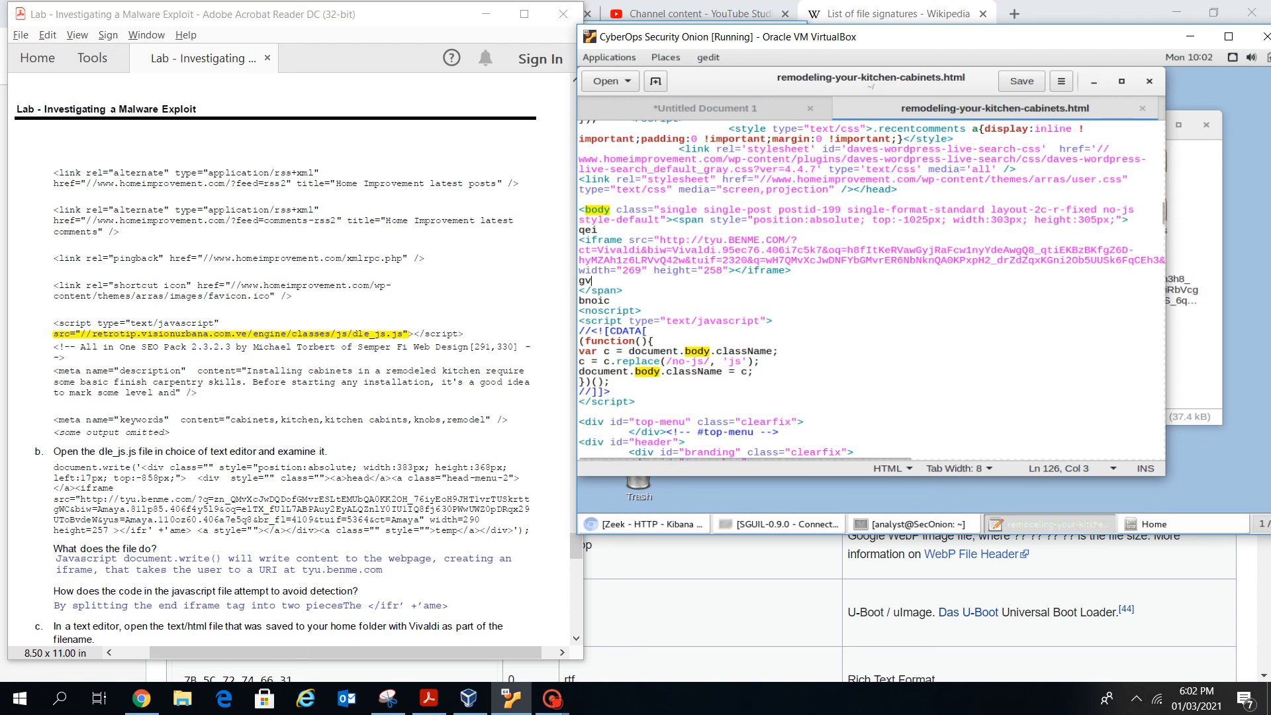
{"action": "left_click", "coordinate": [642, 311]}
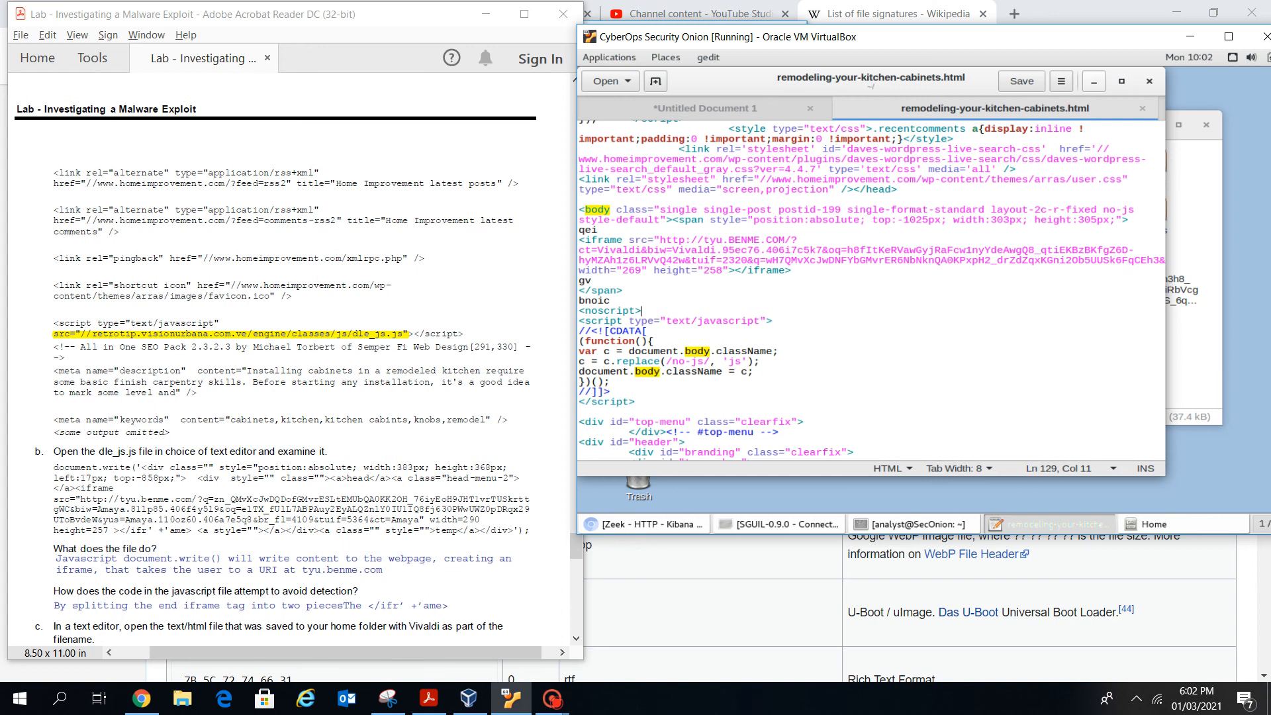
{"action": "left_click", "coordinate": [1094, 82]}
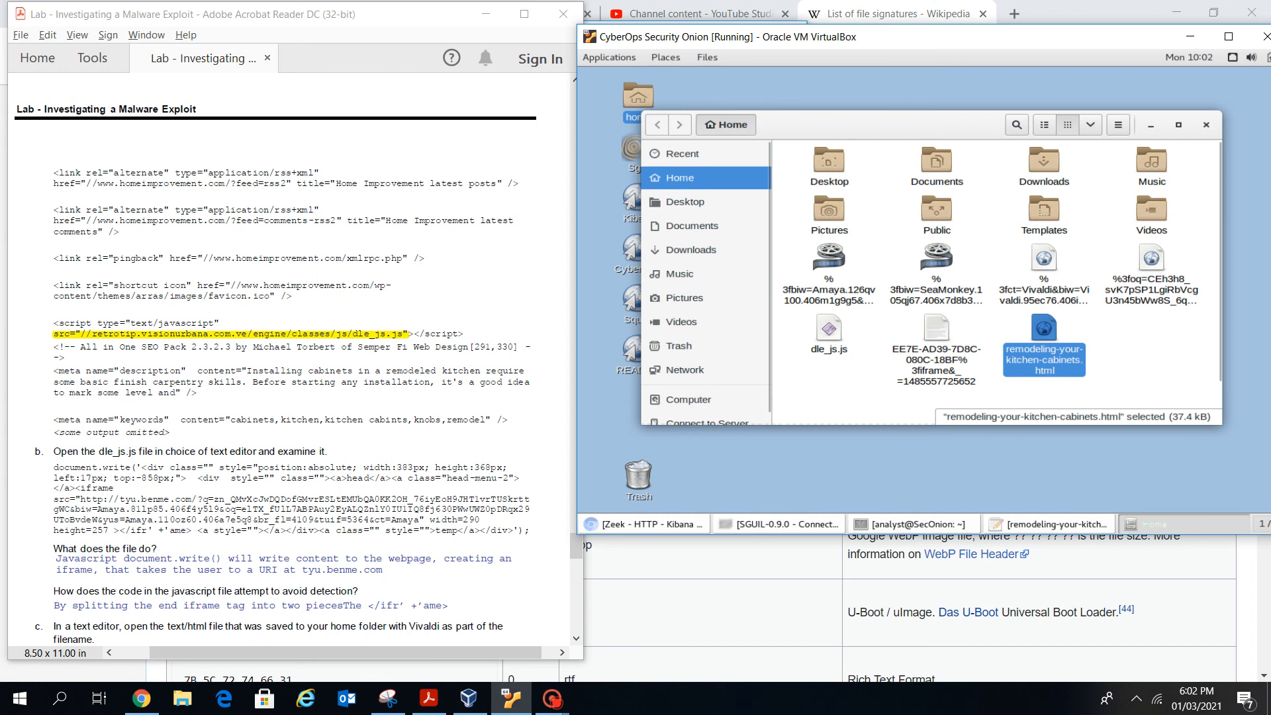
{"action": "right_click", "coordinate": [830, 329]}
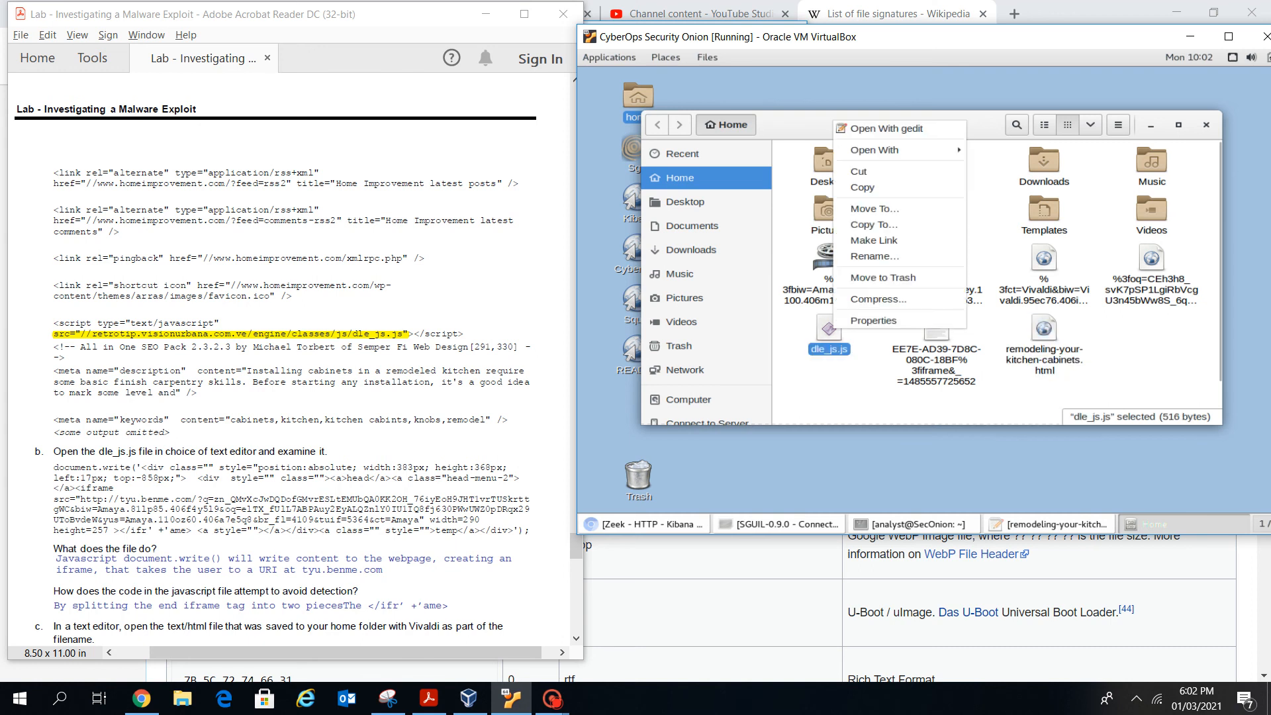
{"action": "mouse_move", "coordinate": [874, 150]}
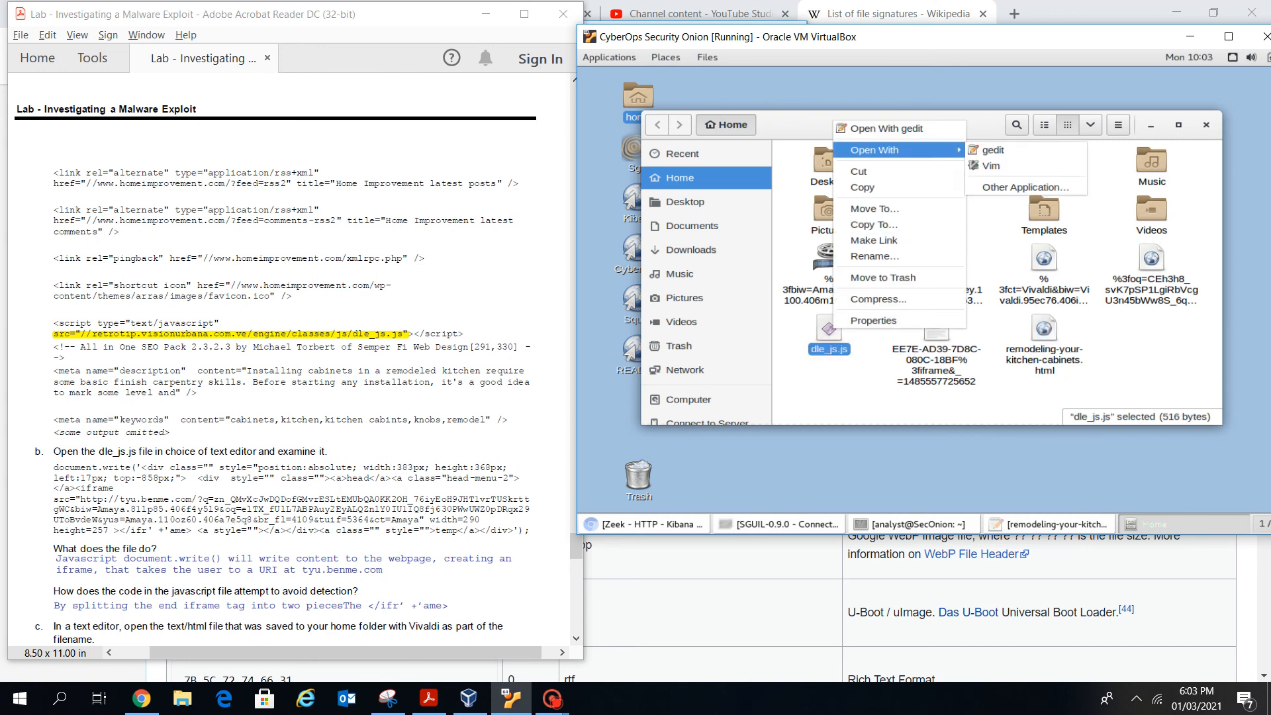
{"action": "left_click", "coordinate": [1004, 150]}
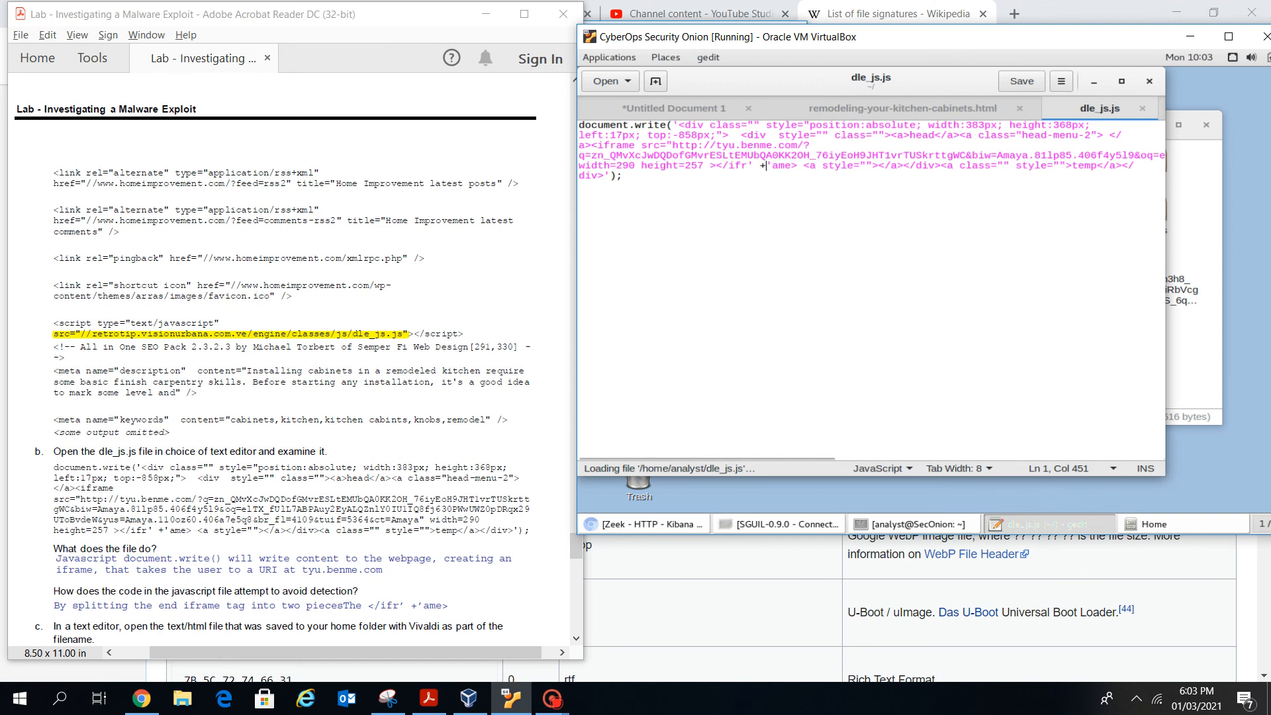
Step: Examine dle_js.js, highlighting the document.write call, the tyu.benme.com iframe, and the split closing iframe tag with its plus sign
{"action": "scroll", "coordinate": [296, 371], "scroll_direction": "down", "scroll_amount": 1}
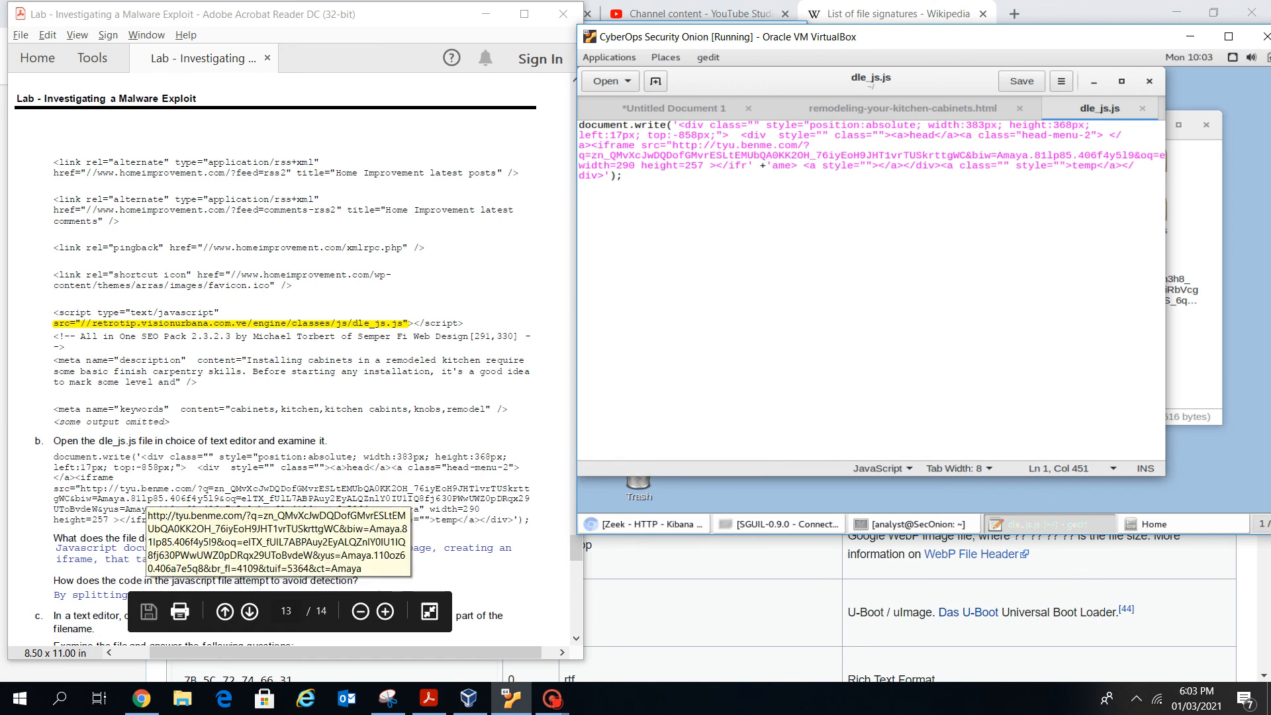
{"action": "left_click", "coordinate": [623, 176]}
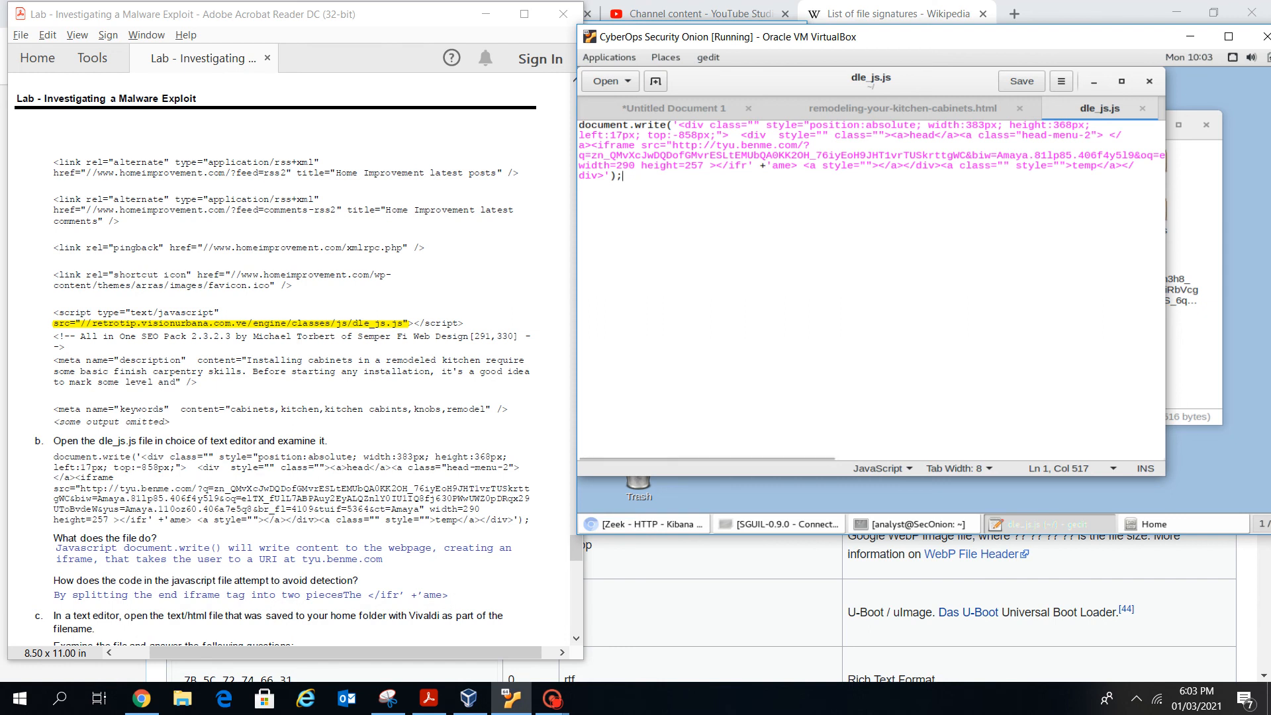
{"action": "left_click_drag", "start_coordinate": [667, 125], "coordinate": [580, 125]}
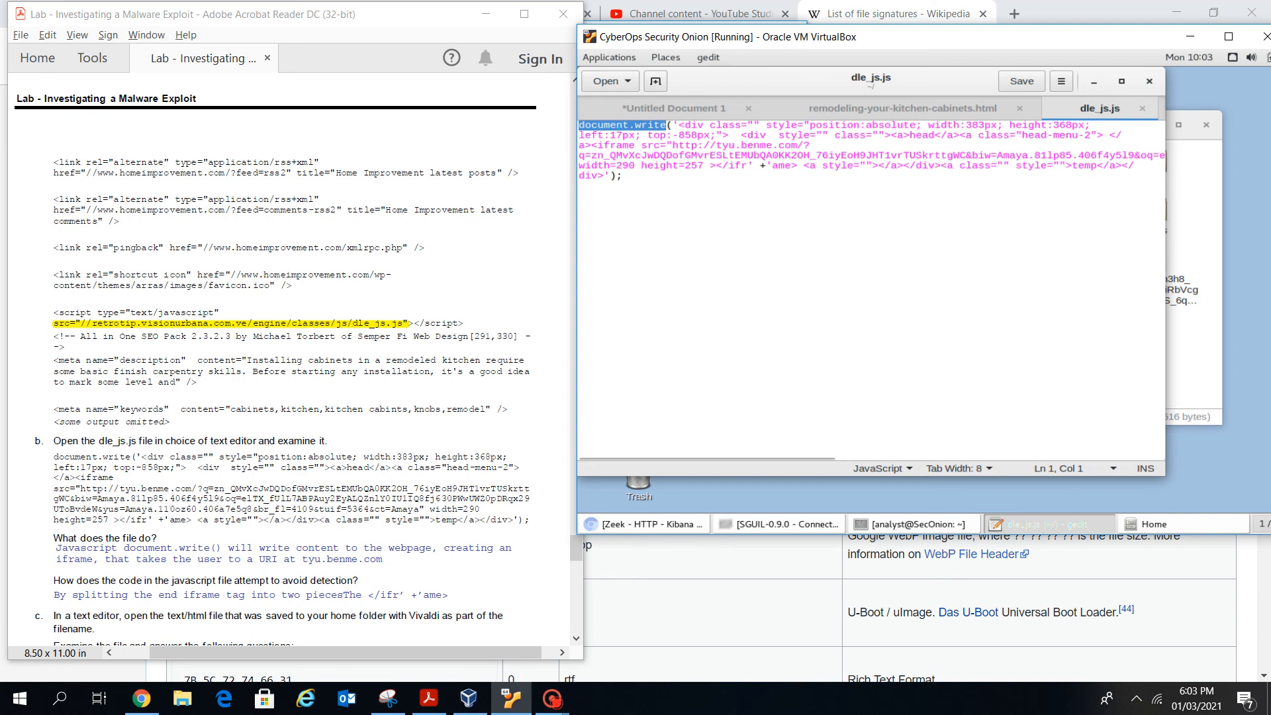
{"action": "left_click_drag", "start_coordinate": [592, 145], "coordinate": [715, 165]}
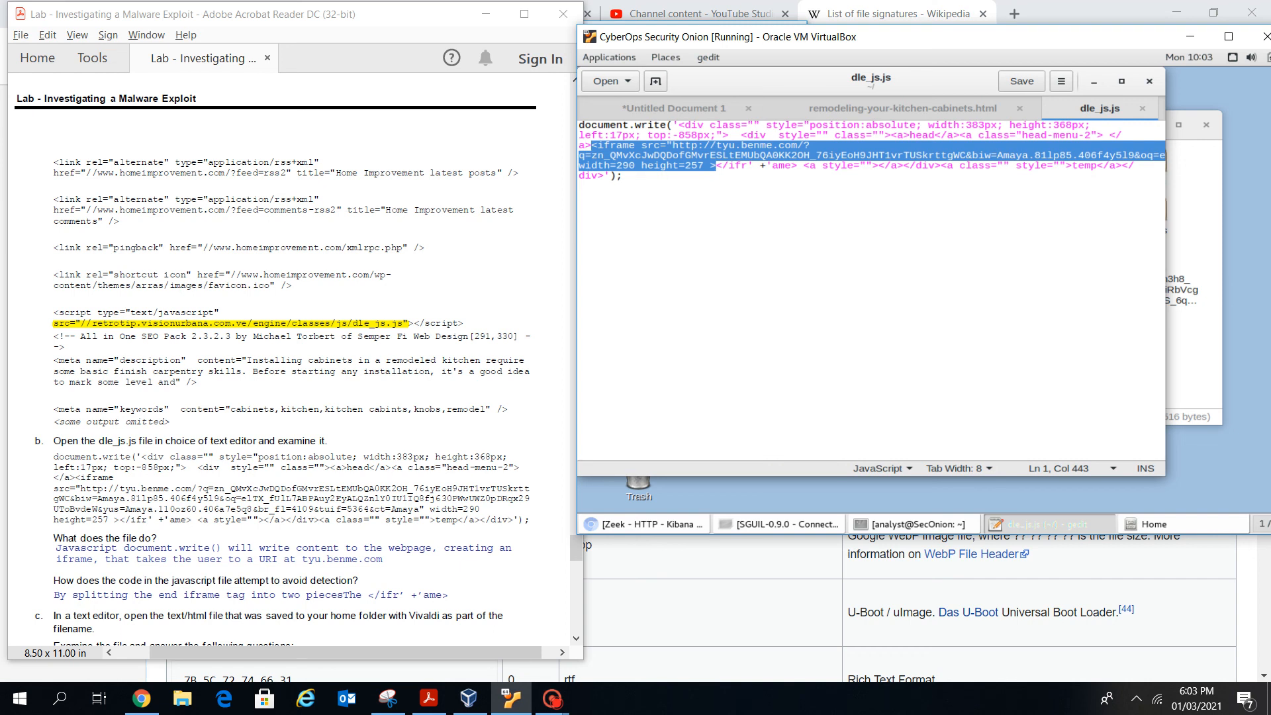
{"action": "left_click", "coordinate": [623, 176]}
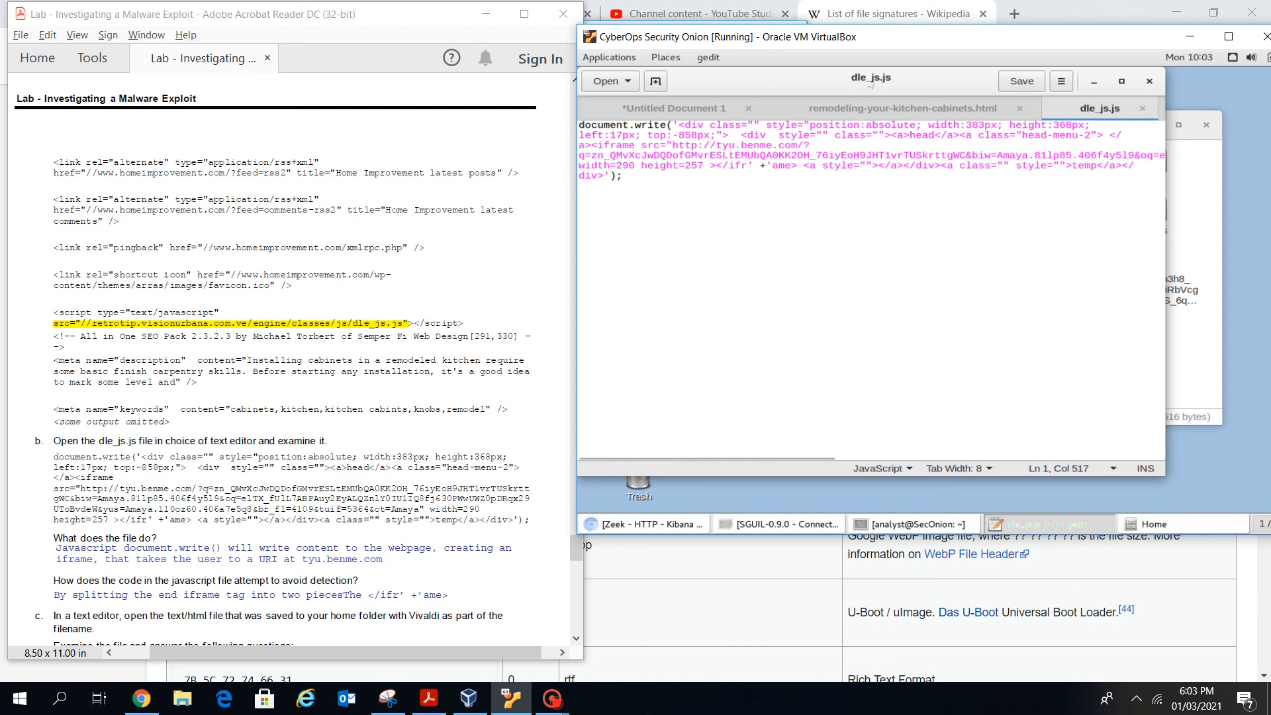
{"action": "left_click_drag", "start_coordinate": [716, 165], "coordinate": [803, 165]}
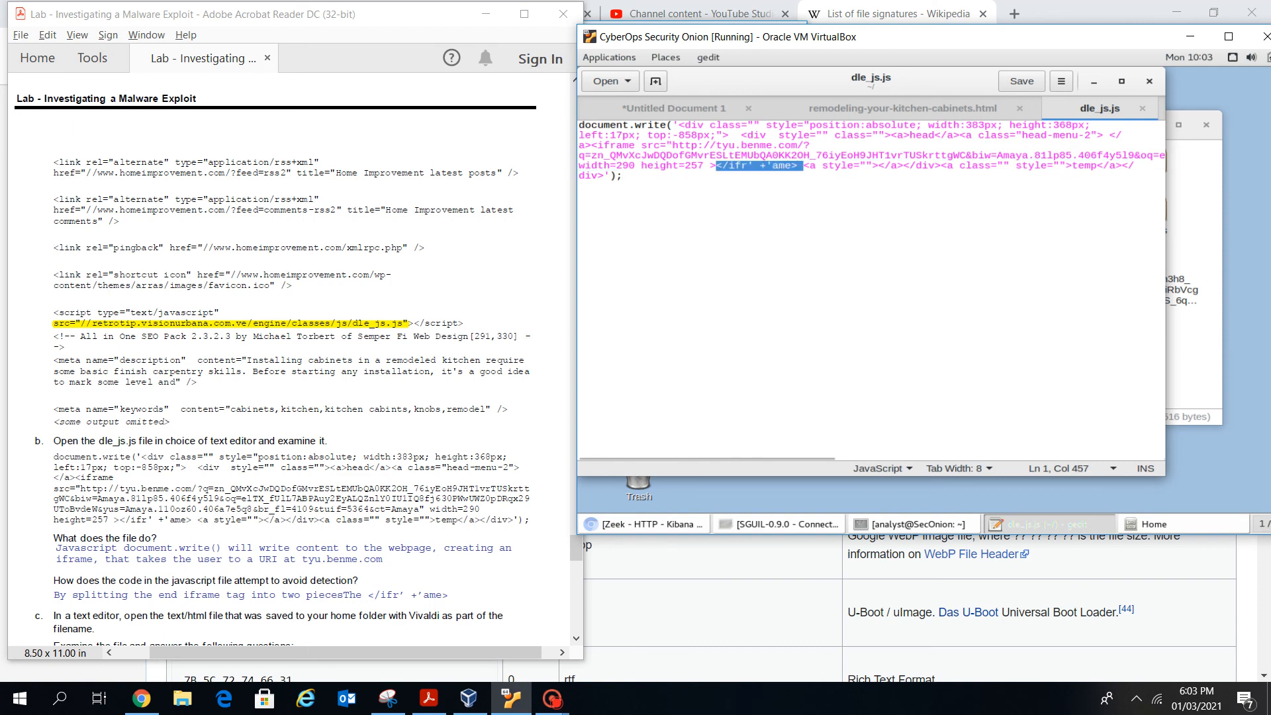
{"action": "left_click", "coordinate": [766, 166]}
{"action": "left_click_drag", "start_coordinate": [766, 165], "coordinate": [762, 166]}
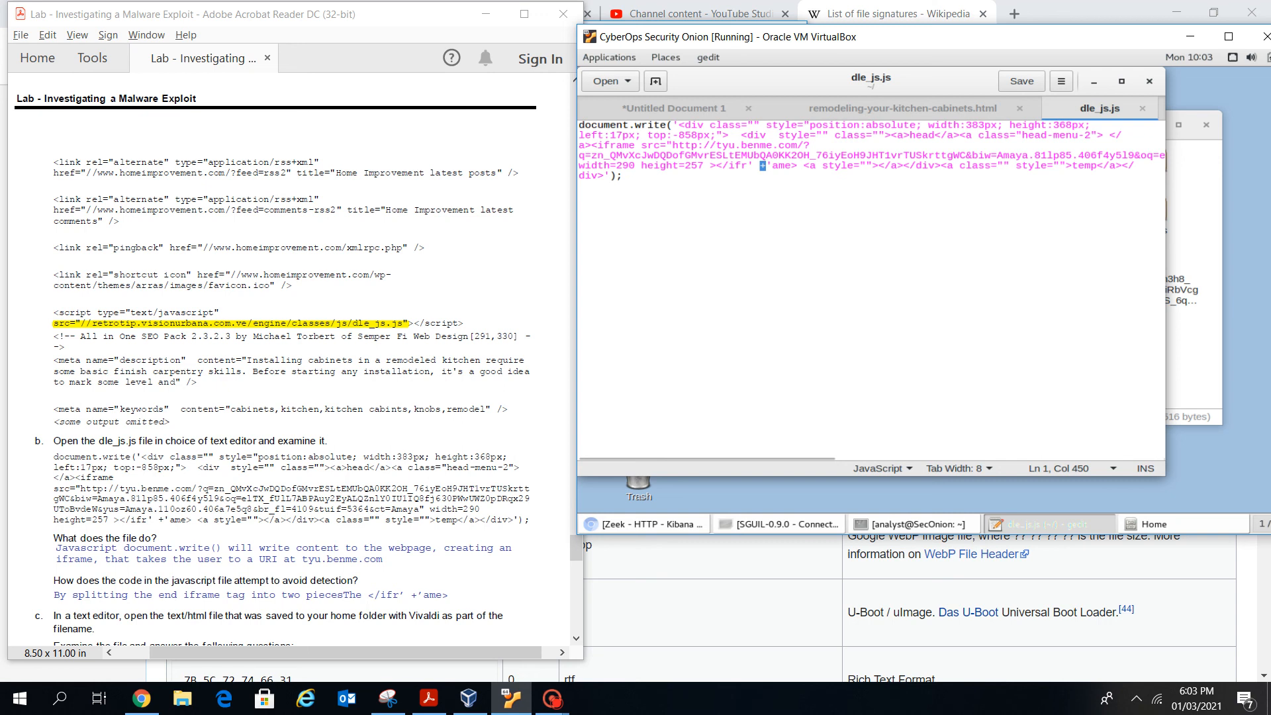
{"action": "left_click", "coordinate": [623, 177]}
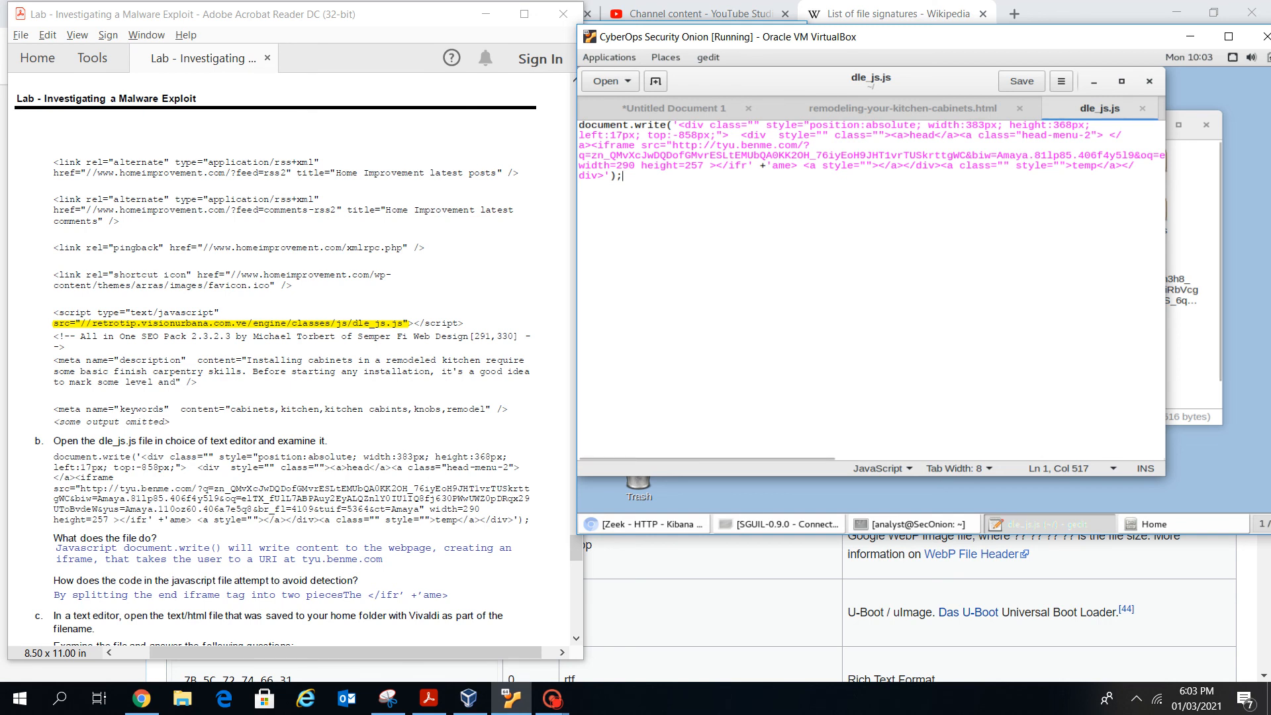
Step: Read part c of the lab instructions and open the Vivaldi text/html file from the home folder in gedit
{"action": "scroll", "coordinate": [285, 531], "scroll_direction": "down", "scroll_amount": 2}
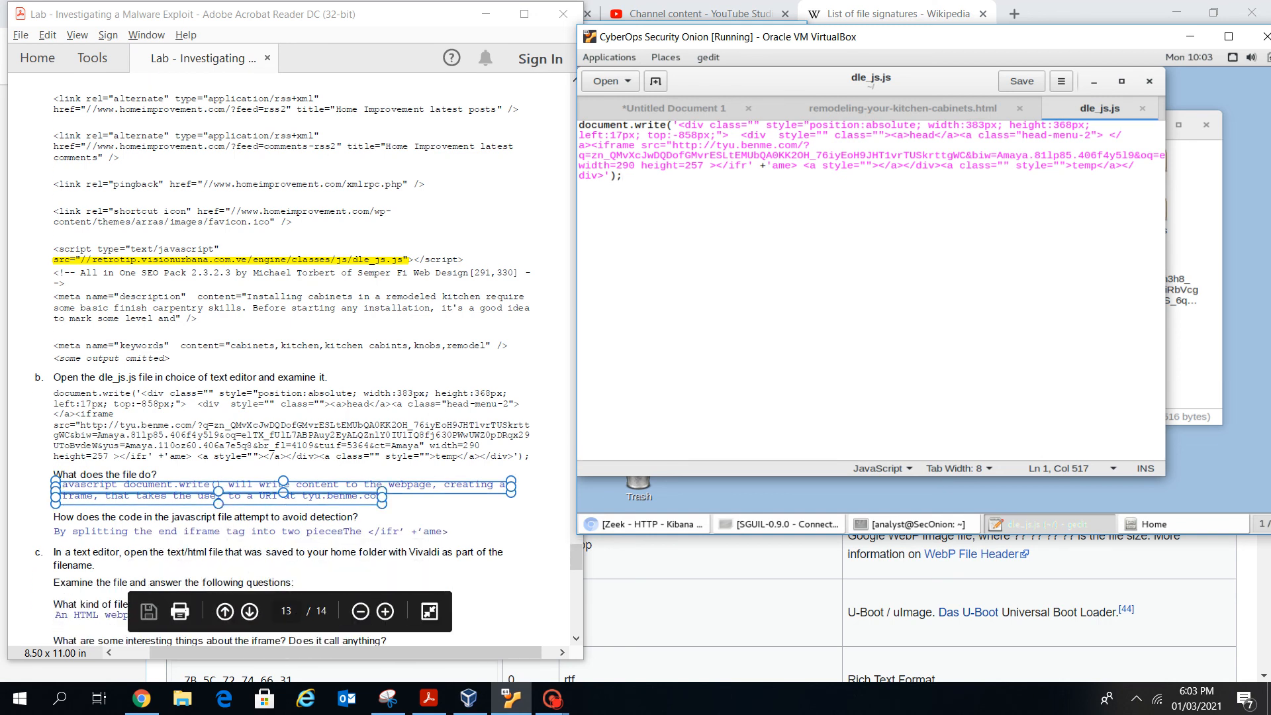
{"action": "scroll", "coordinate": [284, 531], "scroll_direction": "down", "scroll_amount": 3}
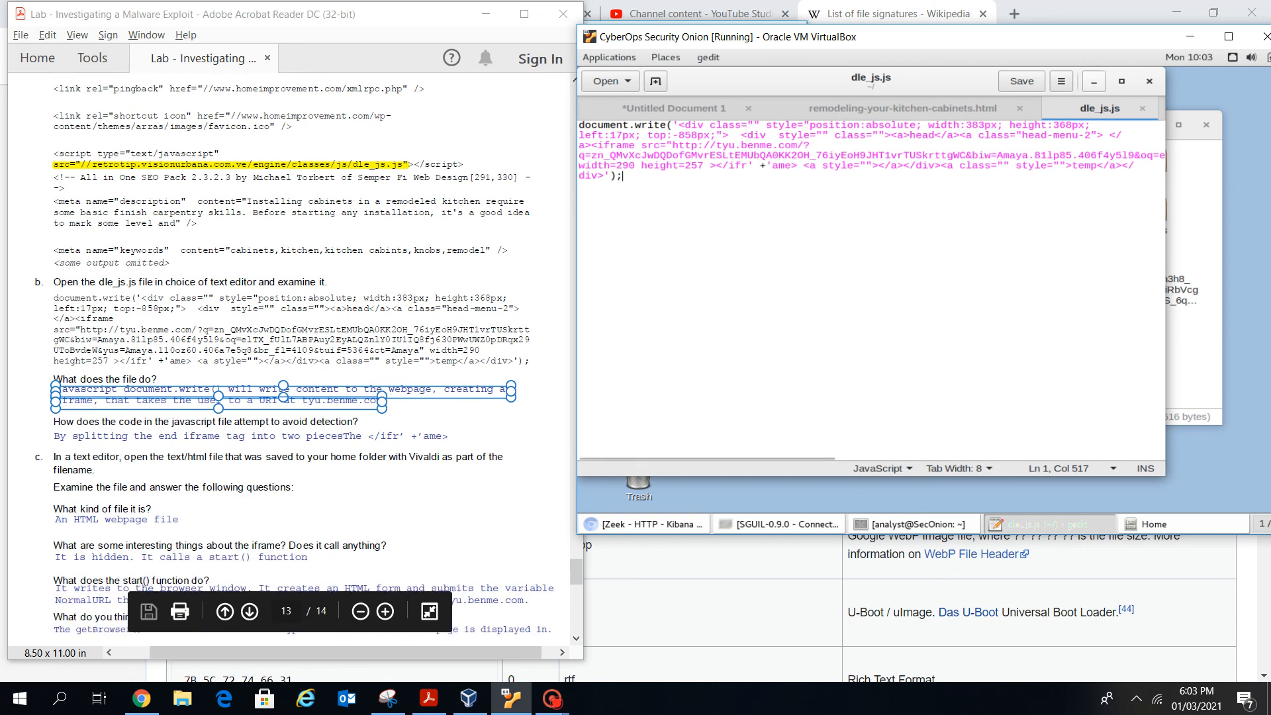
{"action": "left_click", "coordinate": [1094, 81]}
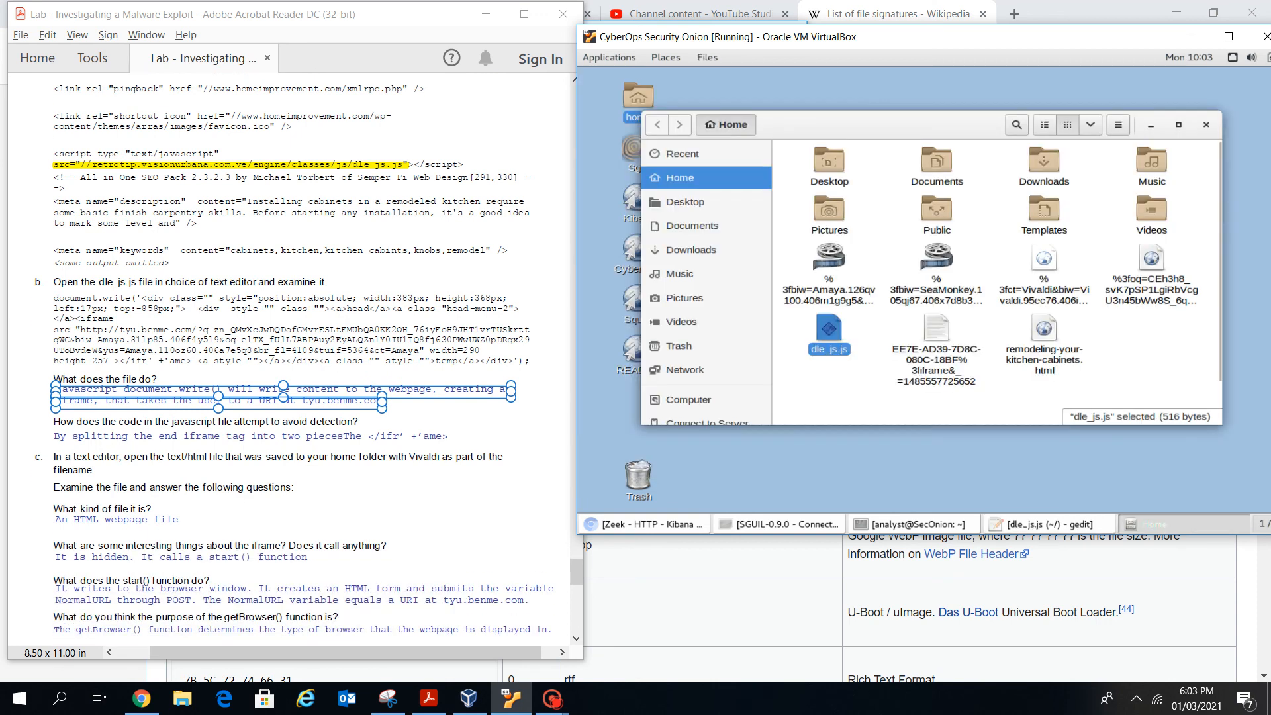
{"action": "right_click", "coordinate": [1062, 275]}
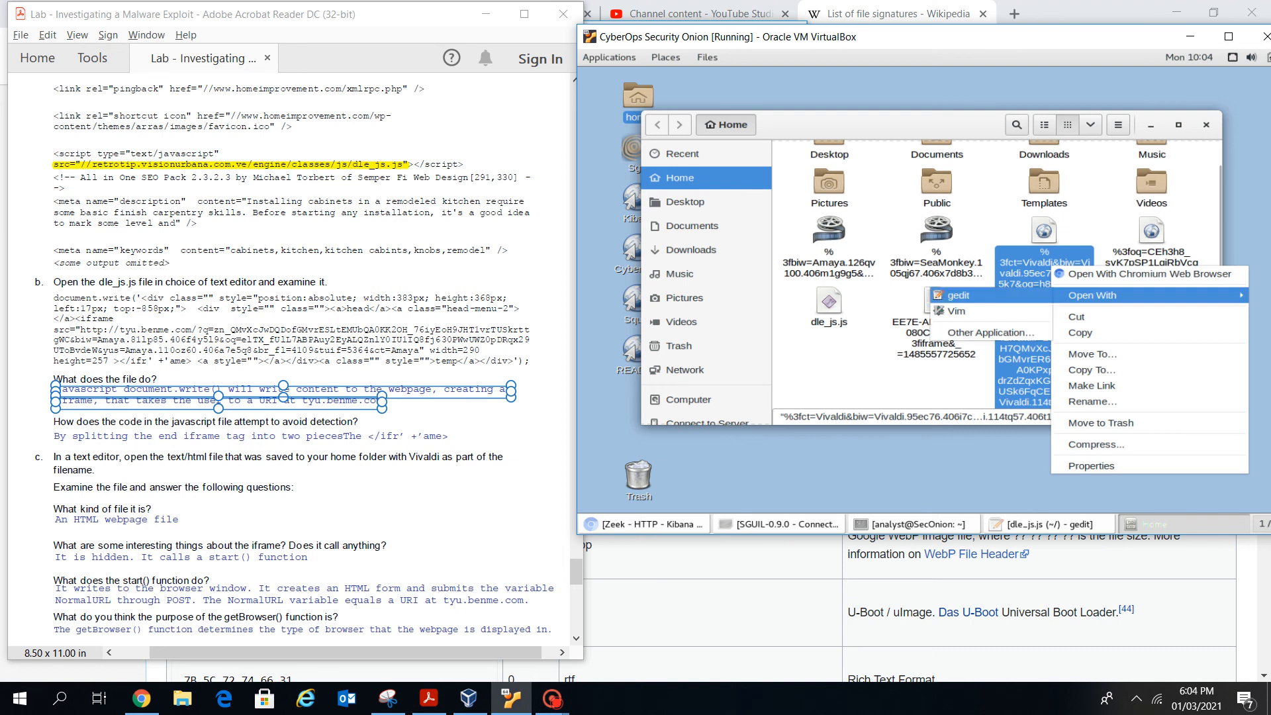
{"action": "key", "text": "Escape"}
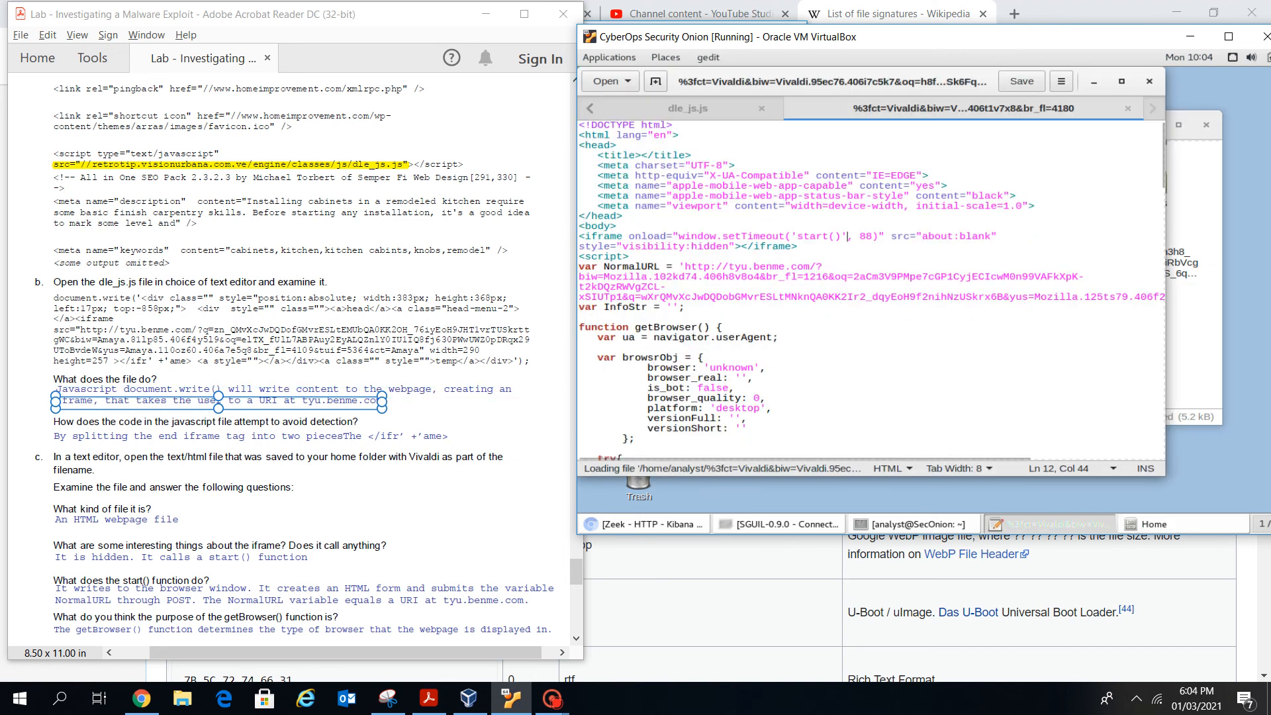
{"action": "scroll", "coordinate": [294, 354], "scroll_direction": "down", "scroll_amount": 1}
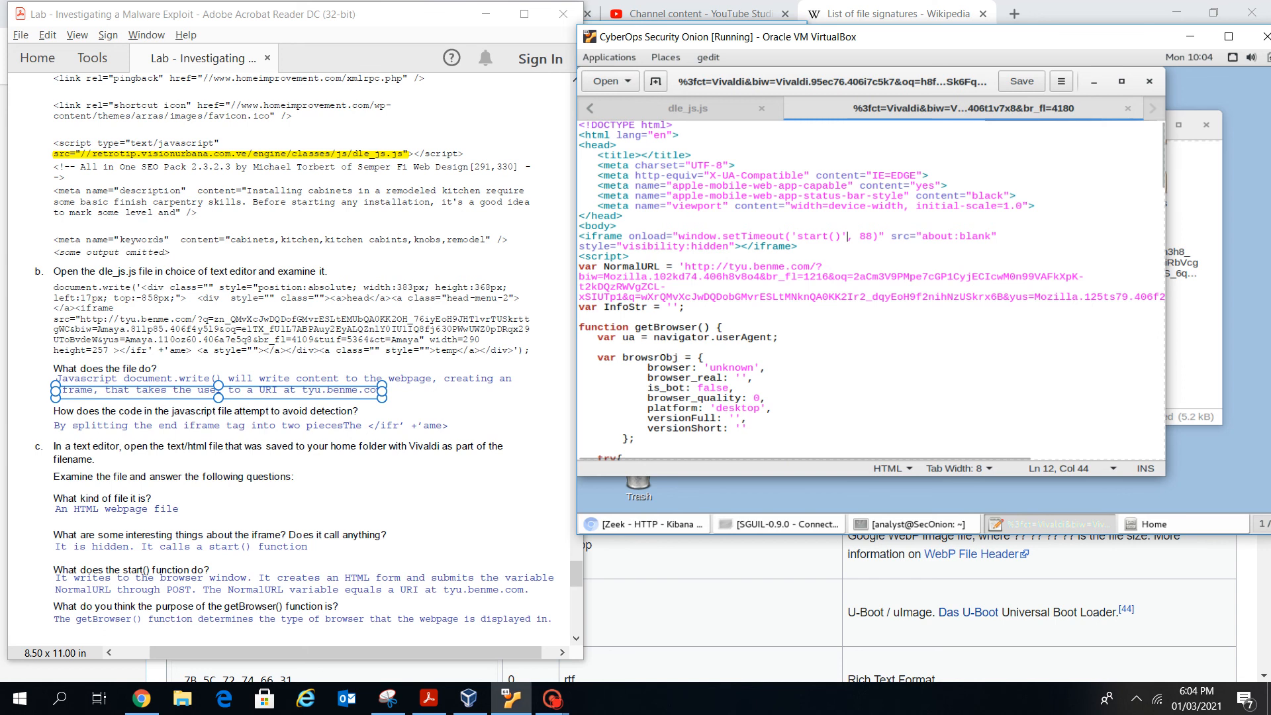
Step: Highlight the Vivaldi file's doctype and html tags, the lab's iframe question, and the hidden iframe tag with its start() call
{"action": "left_click_drag", "start_coordinate": [679, 136], "coordinate": [585, 125]}
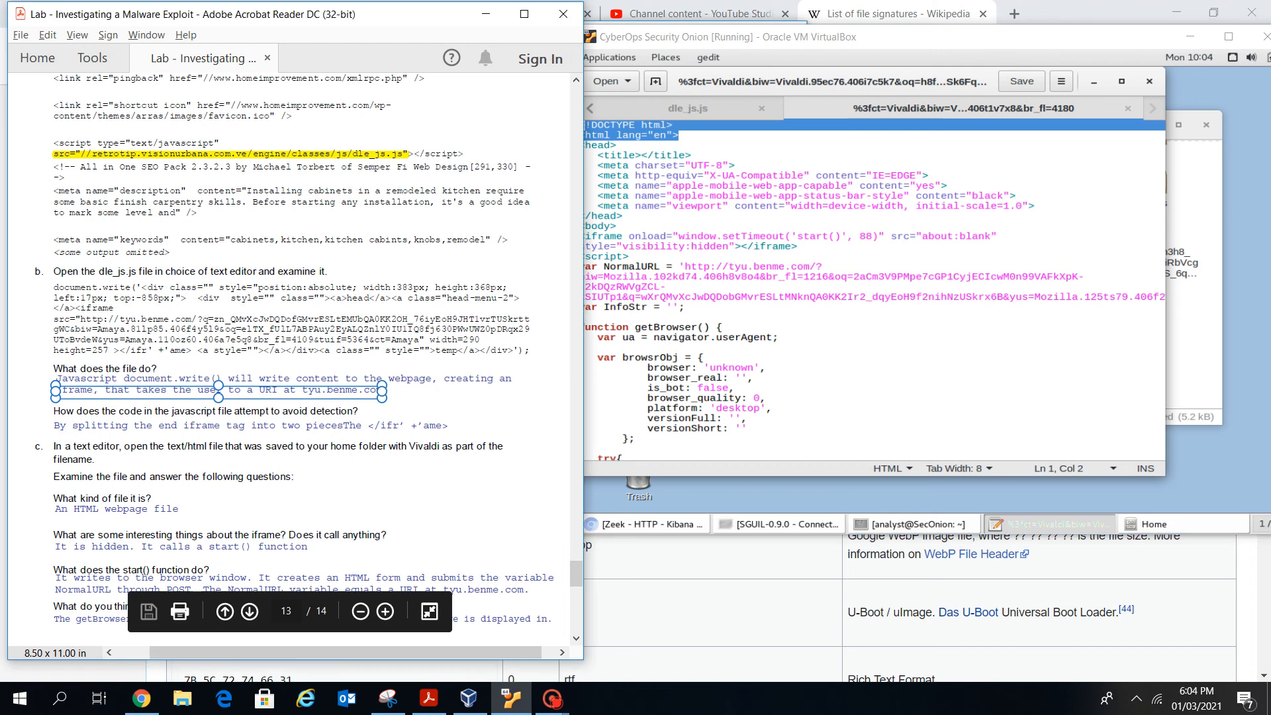
{"action": "left_click_drag", "start_coordinate": [206, 535], "coordinate": [339, 535]}
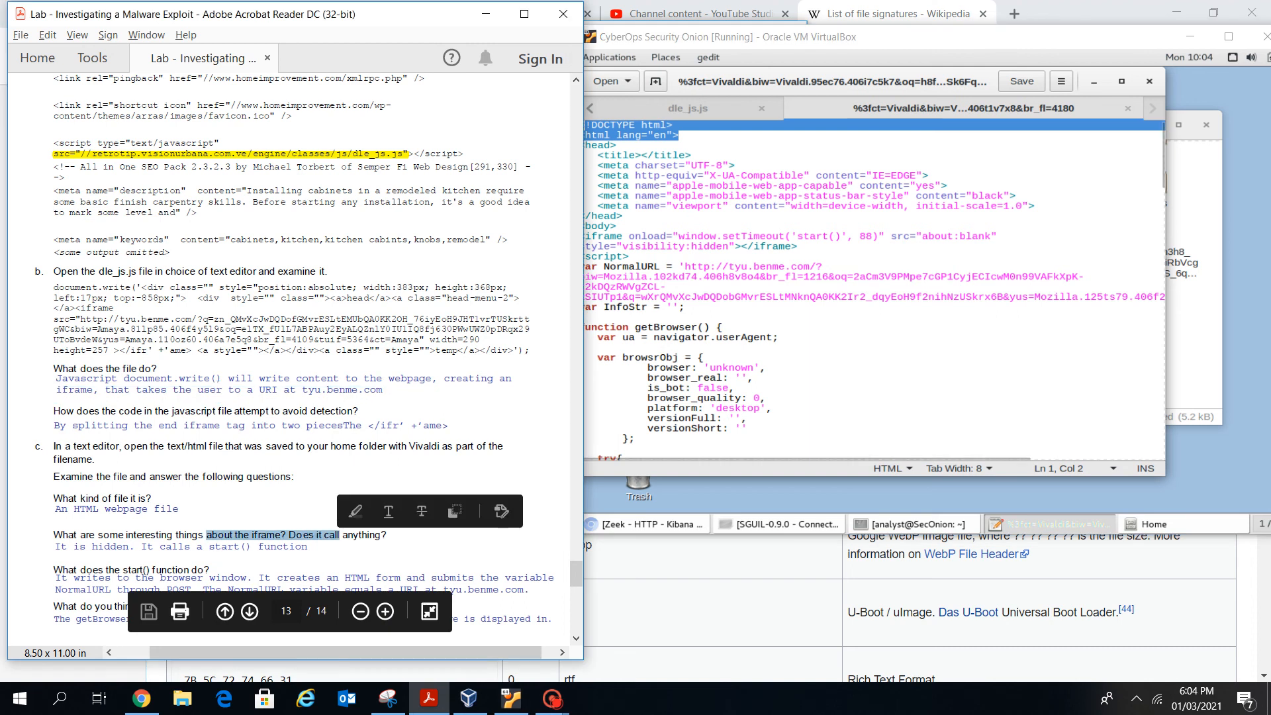
{"action": "left_click", "coordinate": [723, 246]}
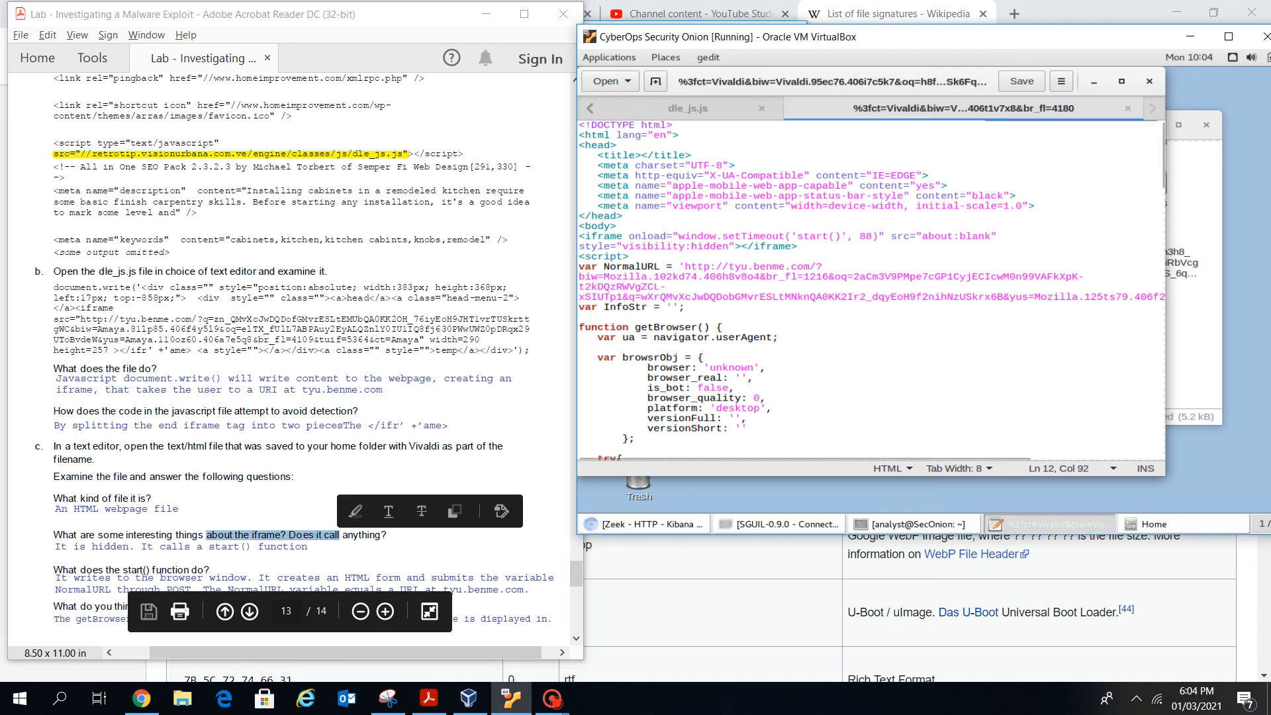
{"action": "left_click_drag", "start_coordinate": [579, 236], "coordinate": [735, 247]}
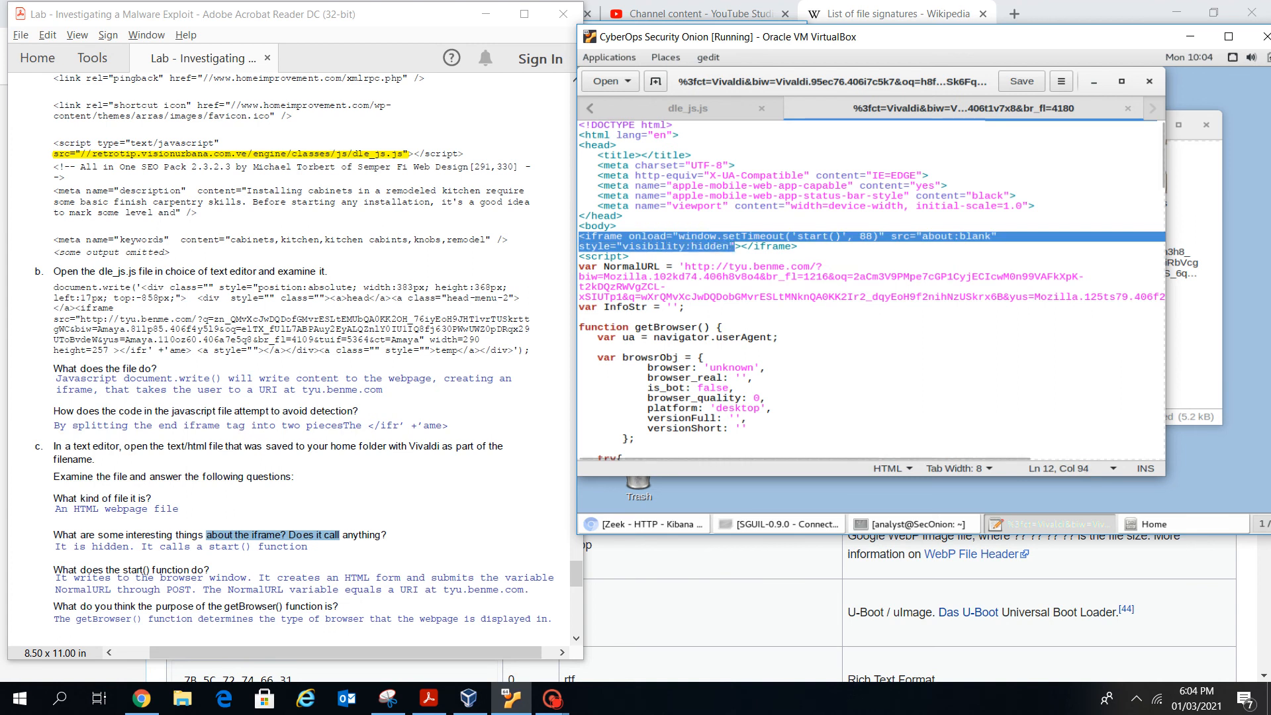
{"action": "left_click_drag", "start_coordinate": [841, 236], "coordinate": [797, 237]}
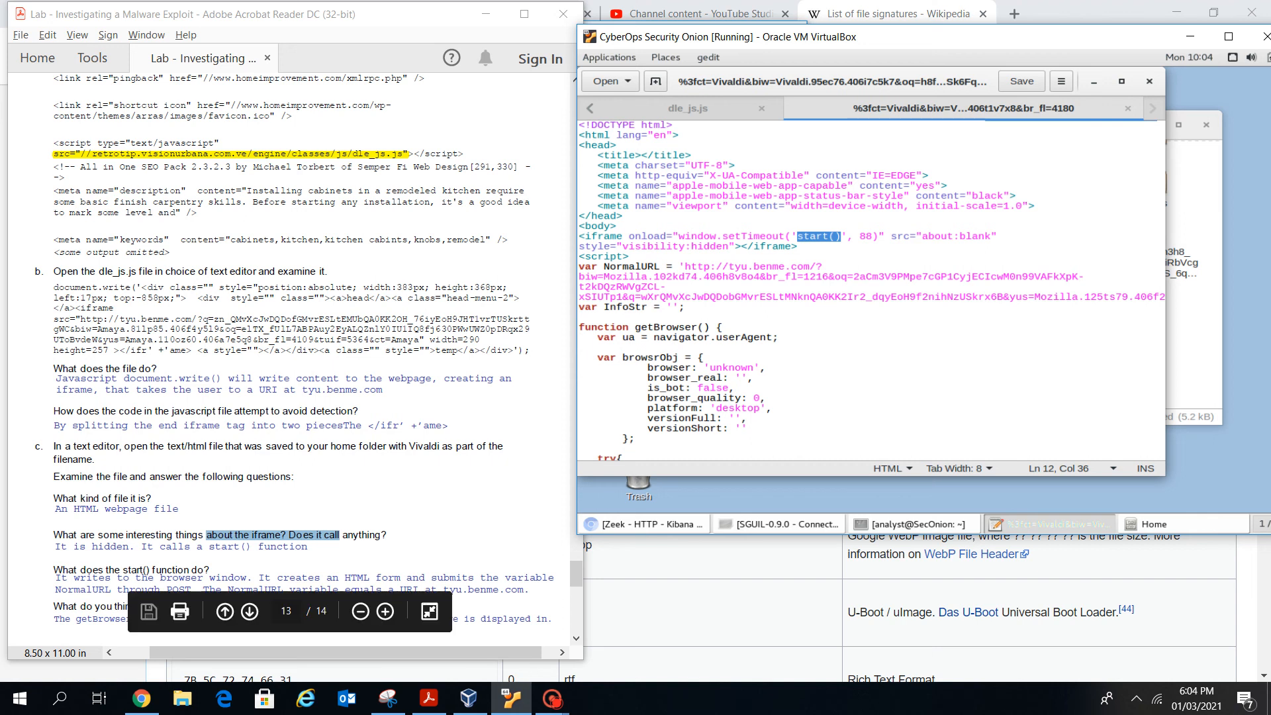
Step: Review the lab's question on the start() function and highlight the NormalURL variable pointing to tyu.benme.com in the script
{"action": "left_click", "coordinate": [233, 570]}
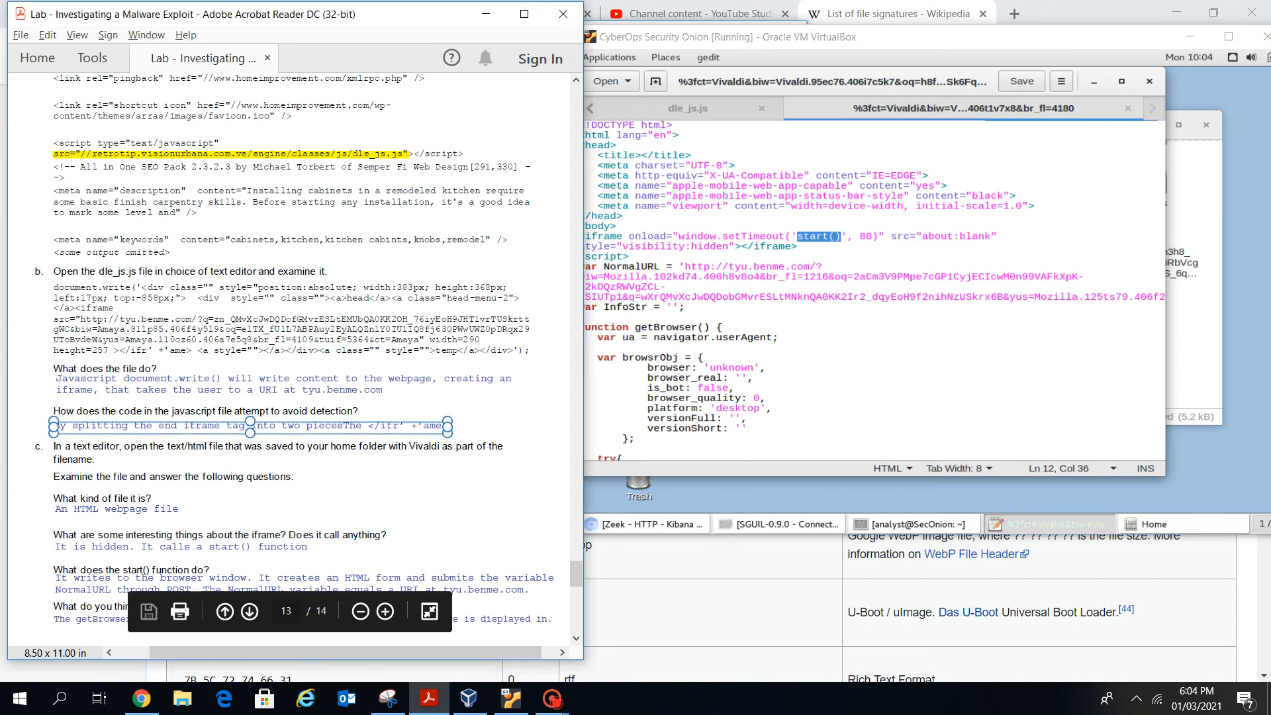
{"action": "scroll", "coordinate": [258, 424], "scroll_direction": "down", "scroll_amount": 1}
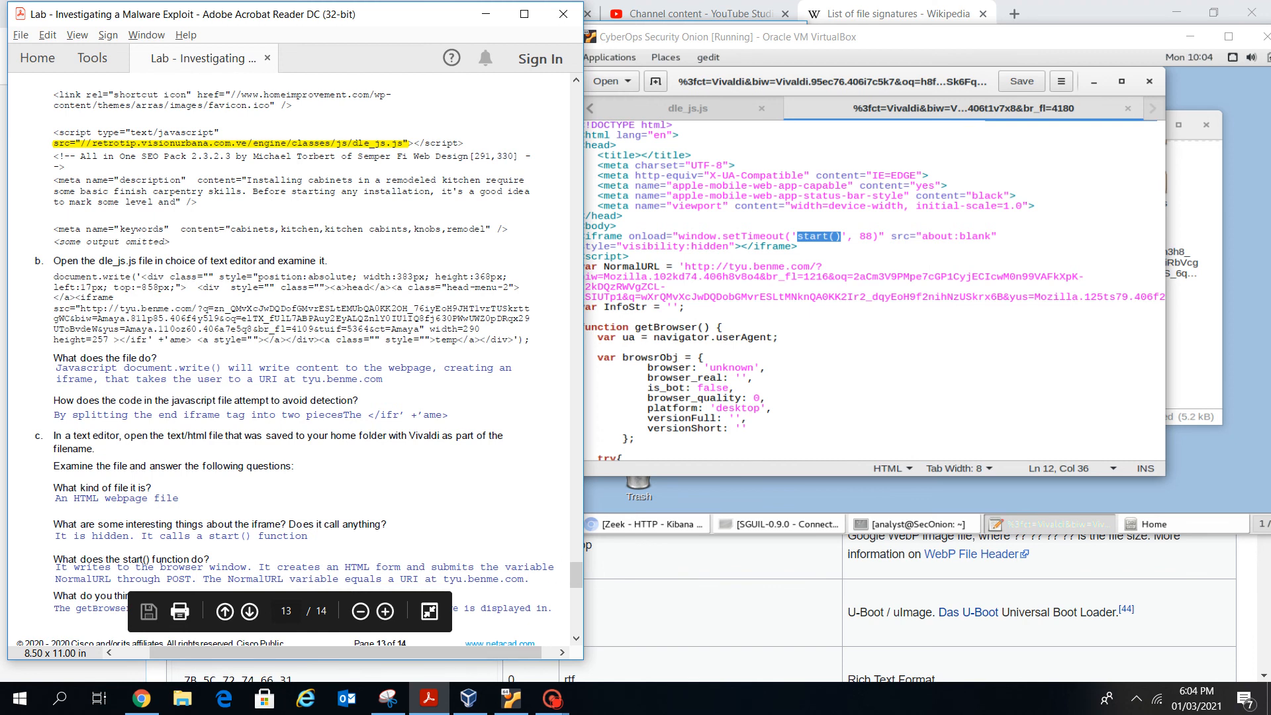
{"action": "left_click", "coordinate": [286, 611]}
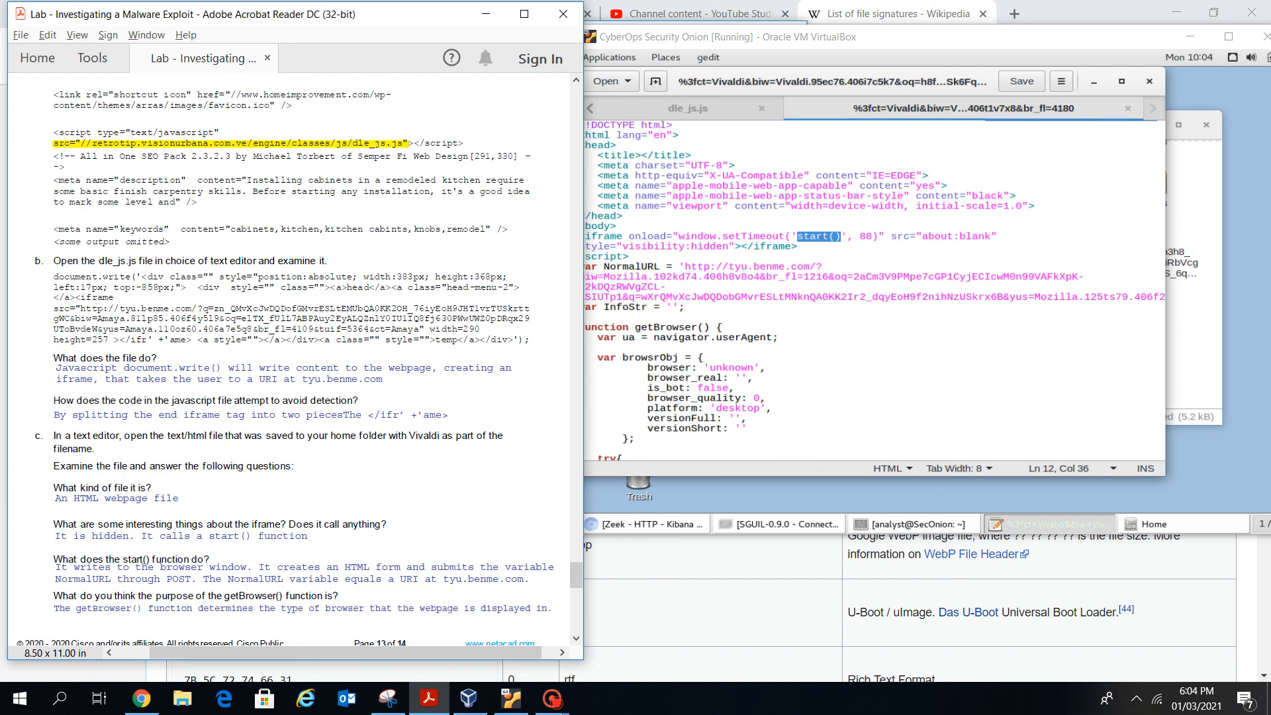
{"action": "left_click", "coordinate": [735, 327]}
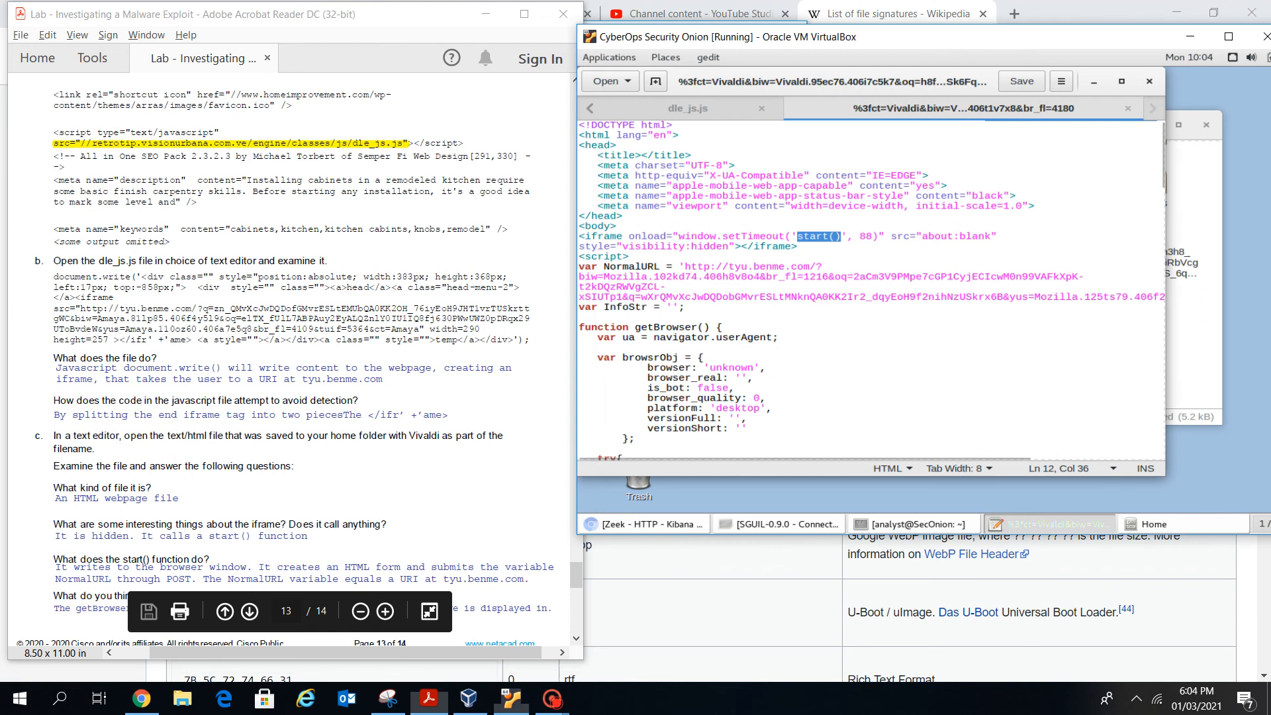
{"action": "left_click_drag", "start_coordinate": [818, 266], "coordinate": [604, 267]}
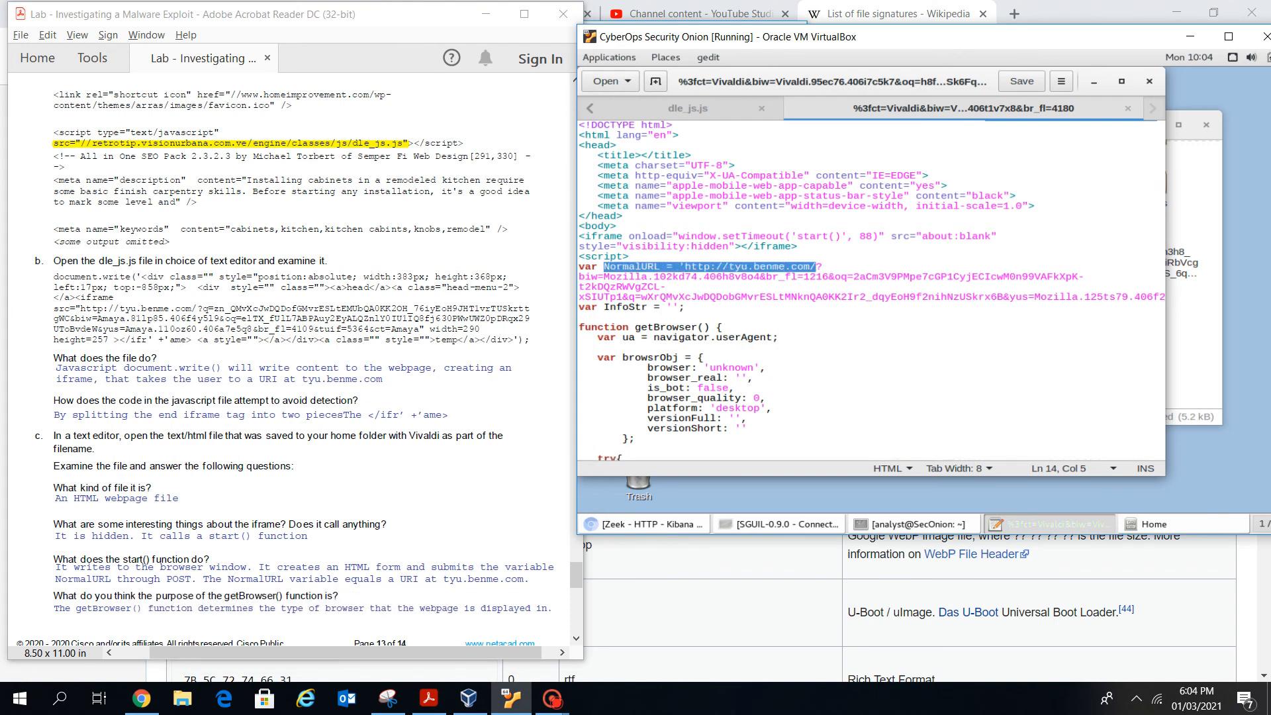
Step: Examine the getBrowser() function's browser-detection code and check the lab's question about its purpose
{"action": "left_click", "coordinate": [722, 357]}
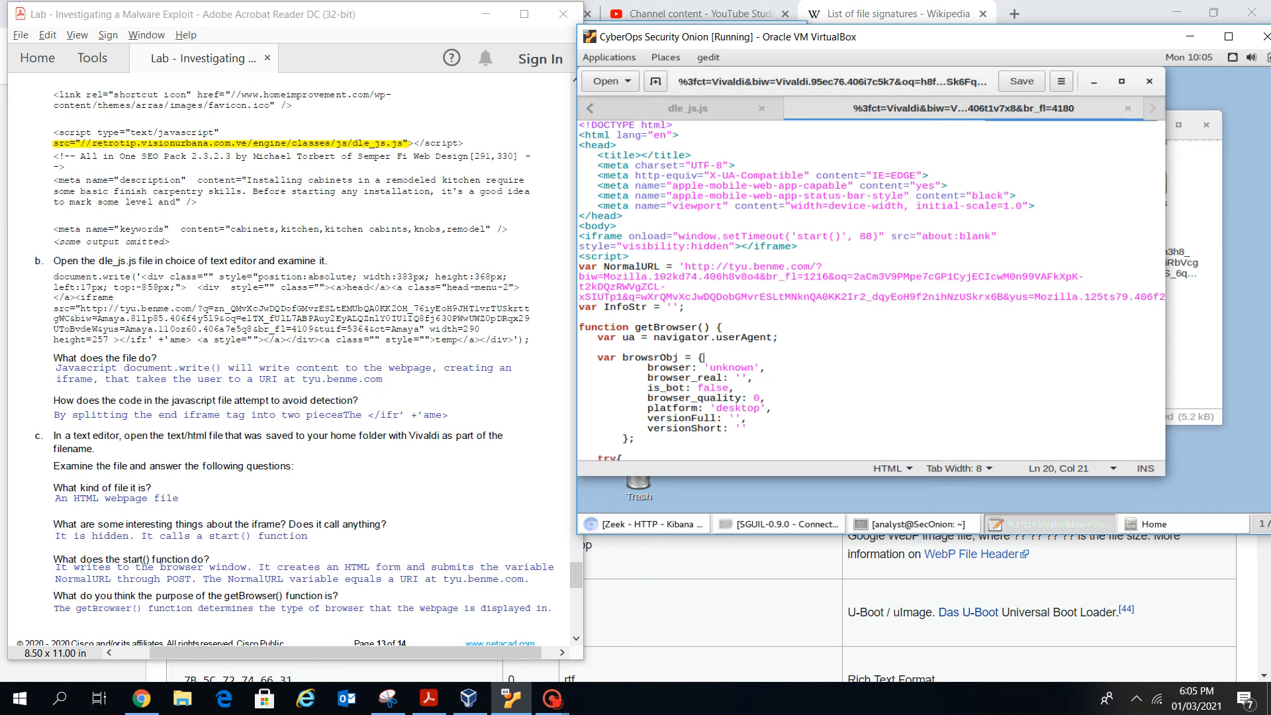
{"action": "scroll", "coordinate": [871, 291], "scroll_direction": "down", "scroll_amount": 10}
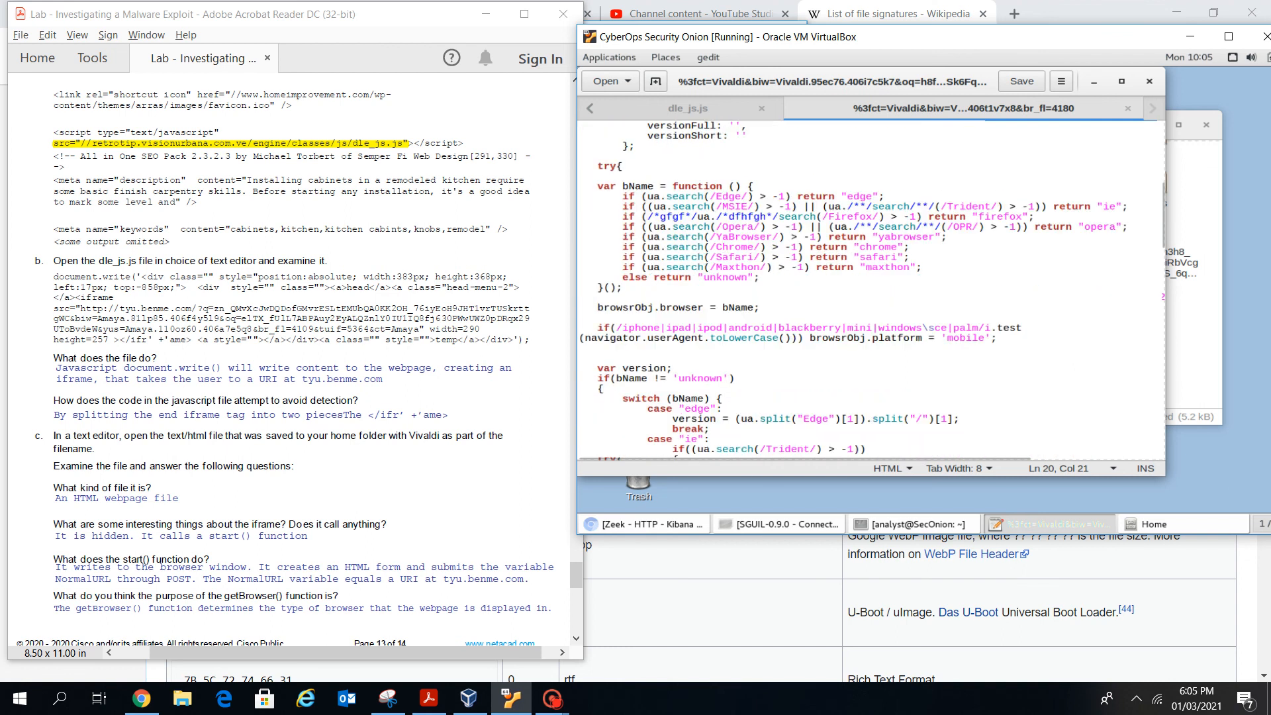
{"action": "scroll", "coordinate": [871, 291], "scroll_direction": "up", "scroll_amount": 10}
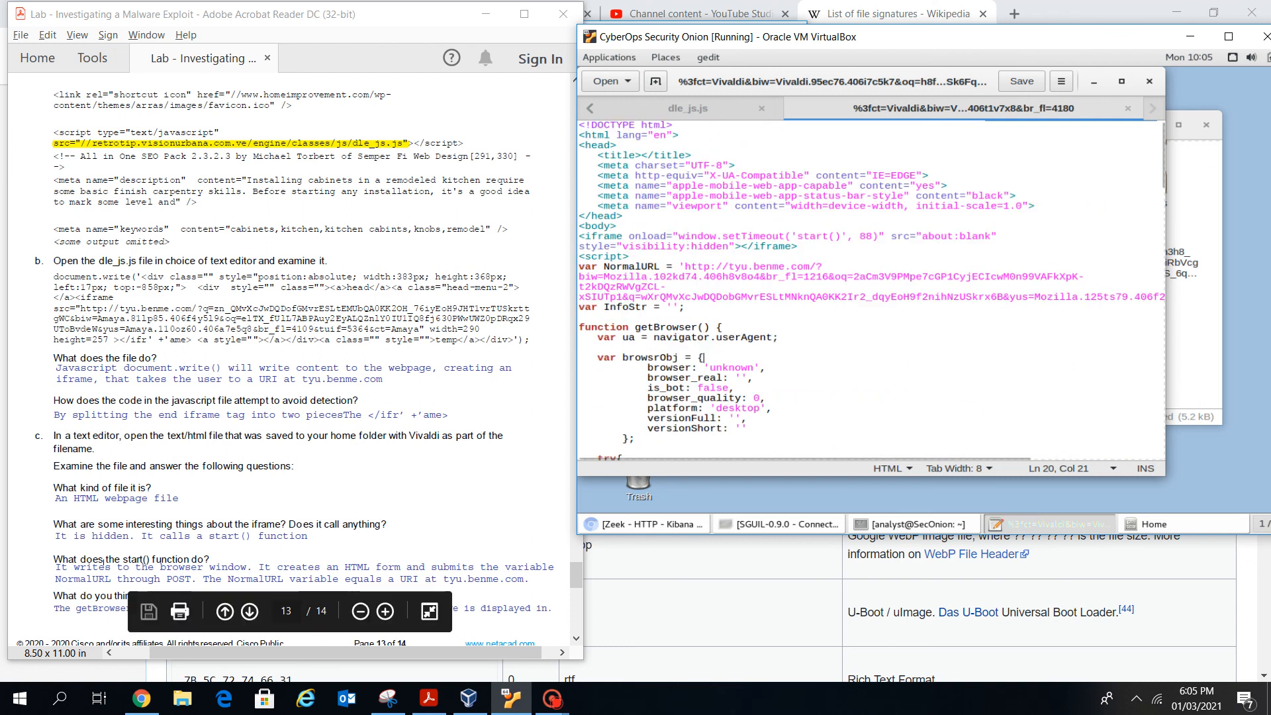
{"action": "left_click", "coordinate": [101, 615]}
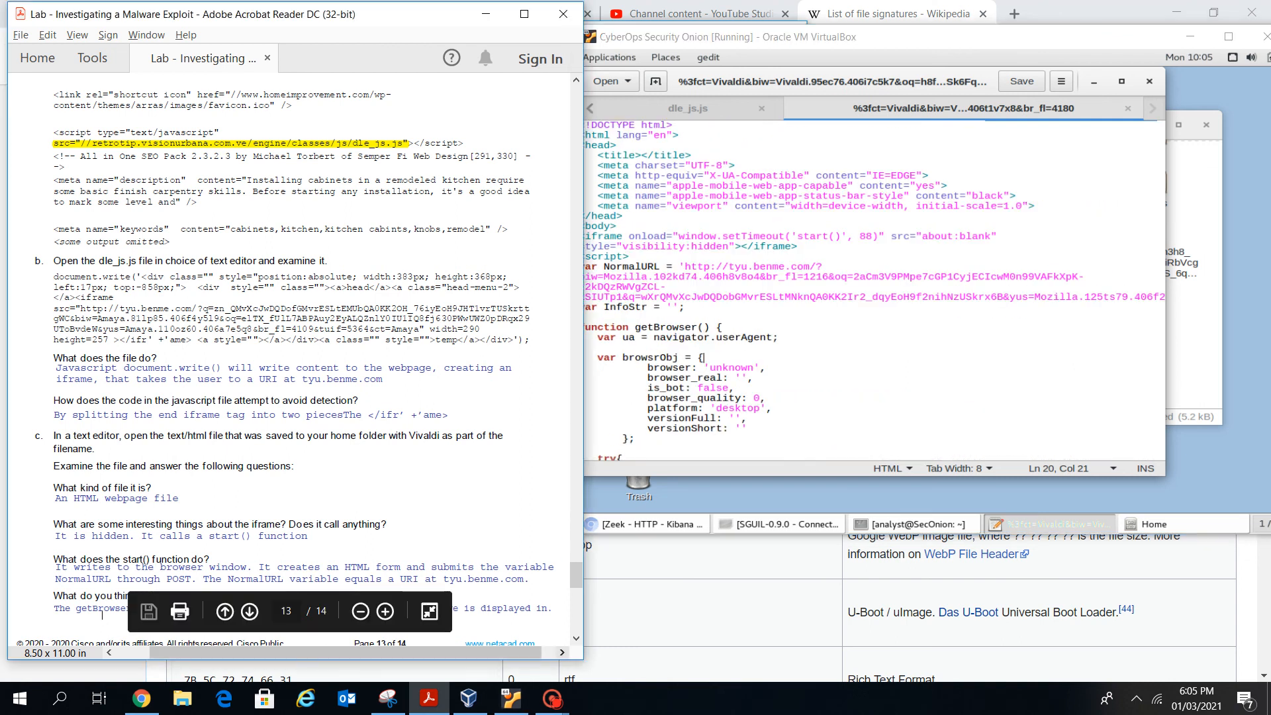
{"action": "scroll", "coordinate": [284, 361], "scroll_direction": "down", "scroll_amount": 1}
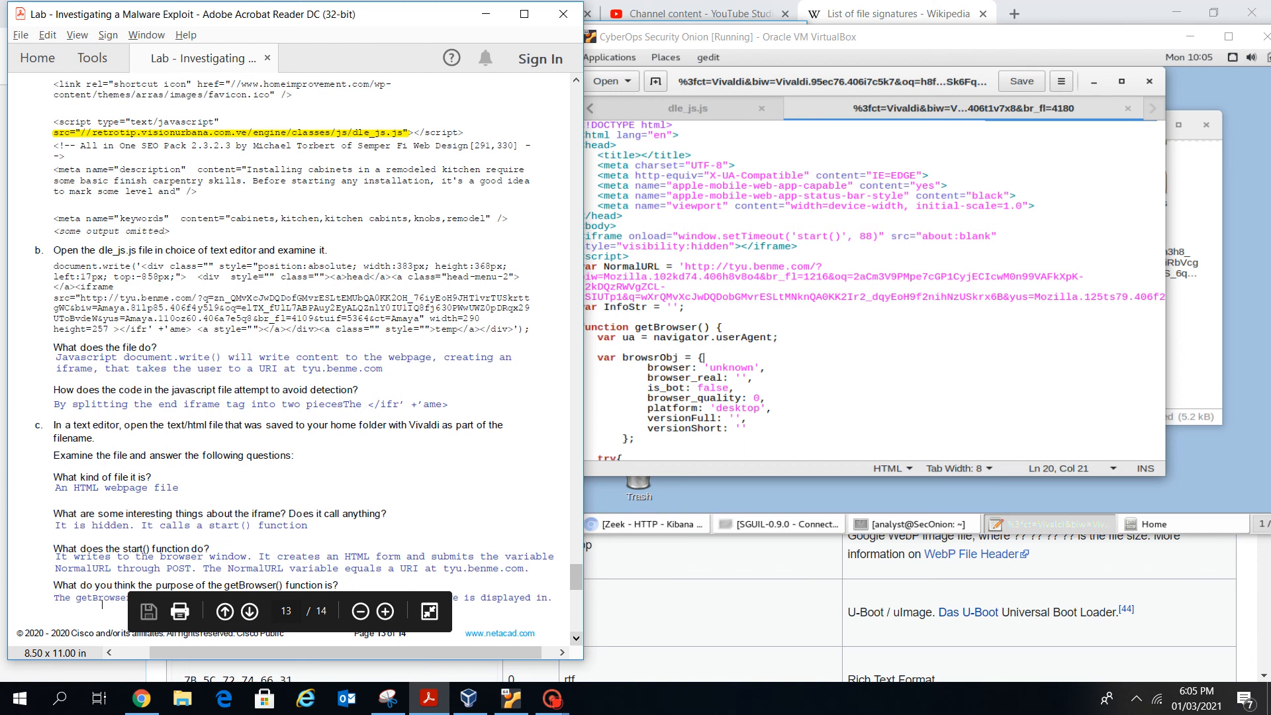
{"action": "scroll", "coordinate": [284, 361], "scroll_direction": "down", "scroll_amount": 1}
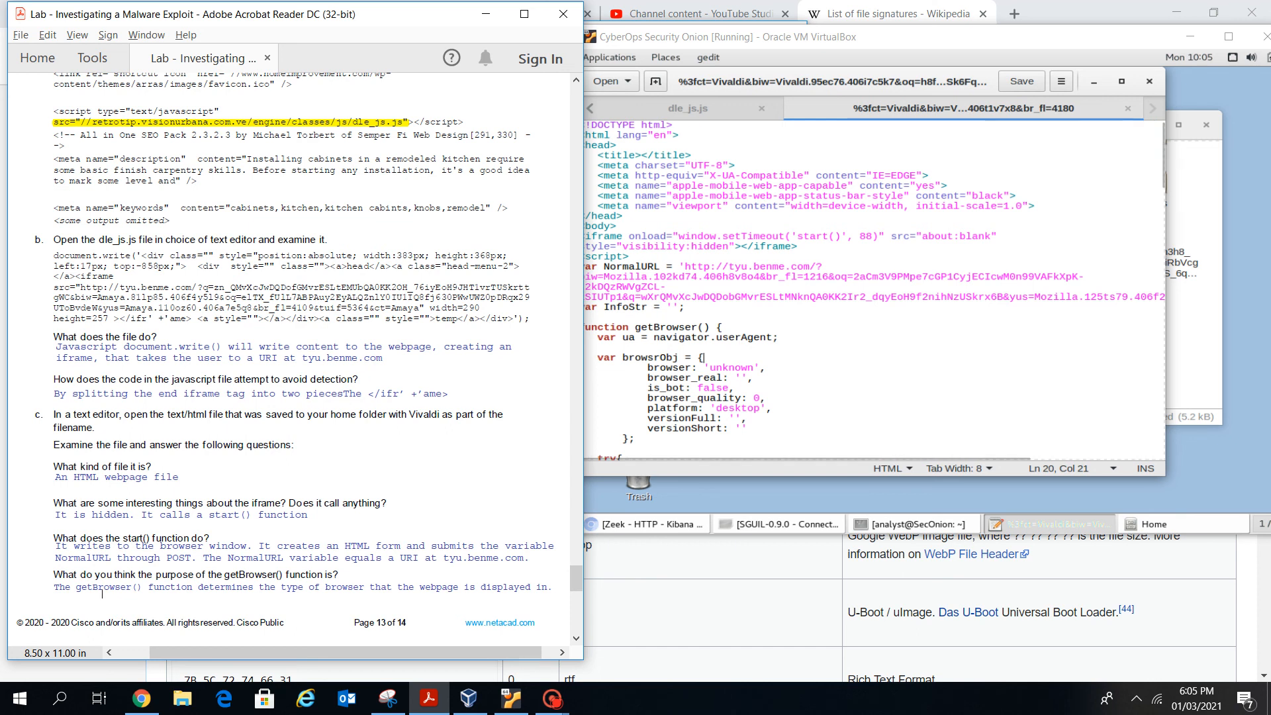
Step: Shift the gedit window clear of the lab document and advance the document to the Reflection section
{"action": "left_click_drag", "start_coordinate": [832, 82], "coordinate": [895, 83]}
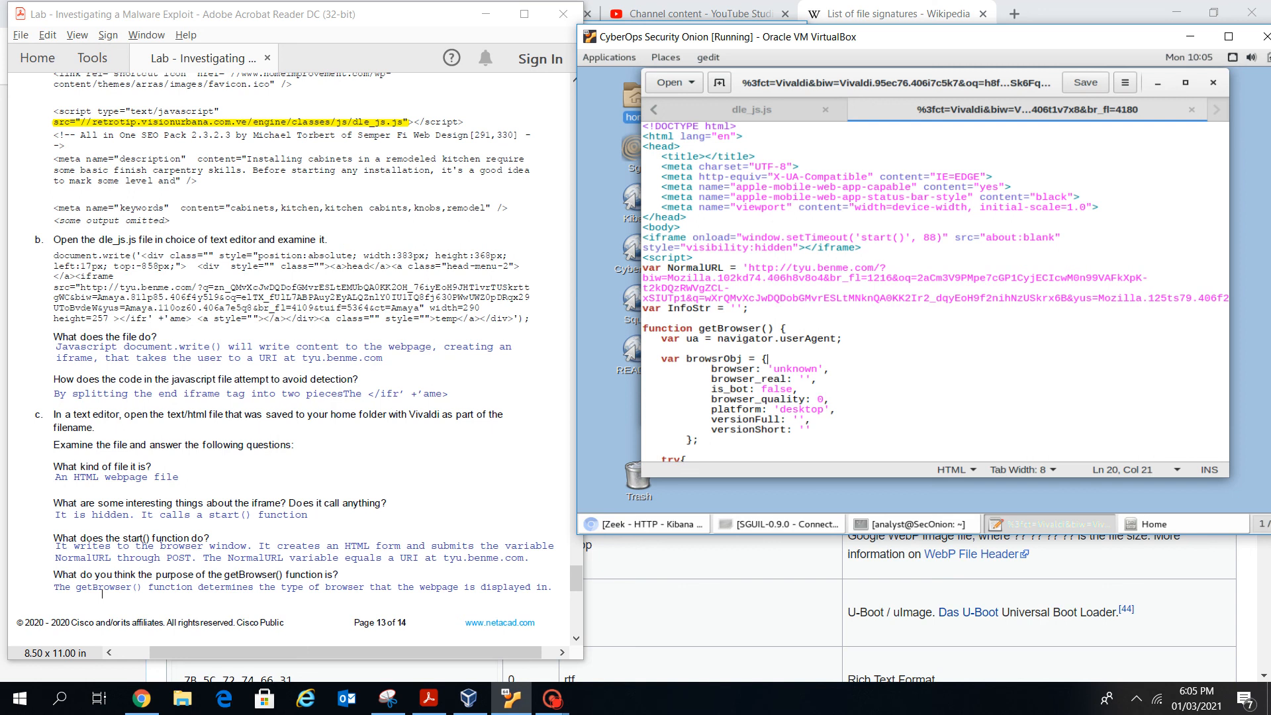
{"action": "left_click", "coordinate": [101, 592]}
{"action": "scroll", "coordinate": [102, 593], "scroll_direction": "down", "scroll_amount": 5}
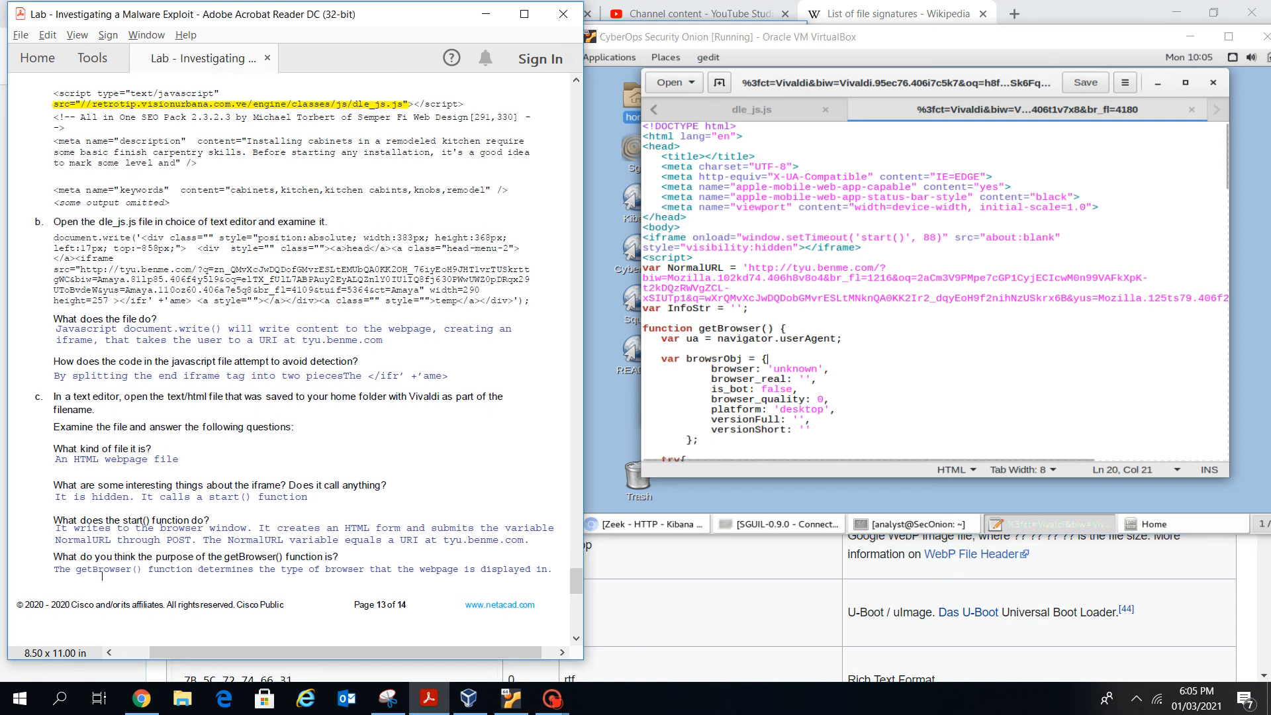
{"action": "scroll", "coordinate": [291, 358], "scroll_direction": "up", "scroll_amount": 5}
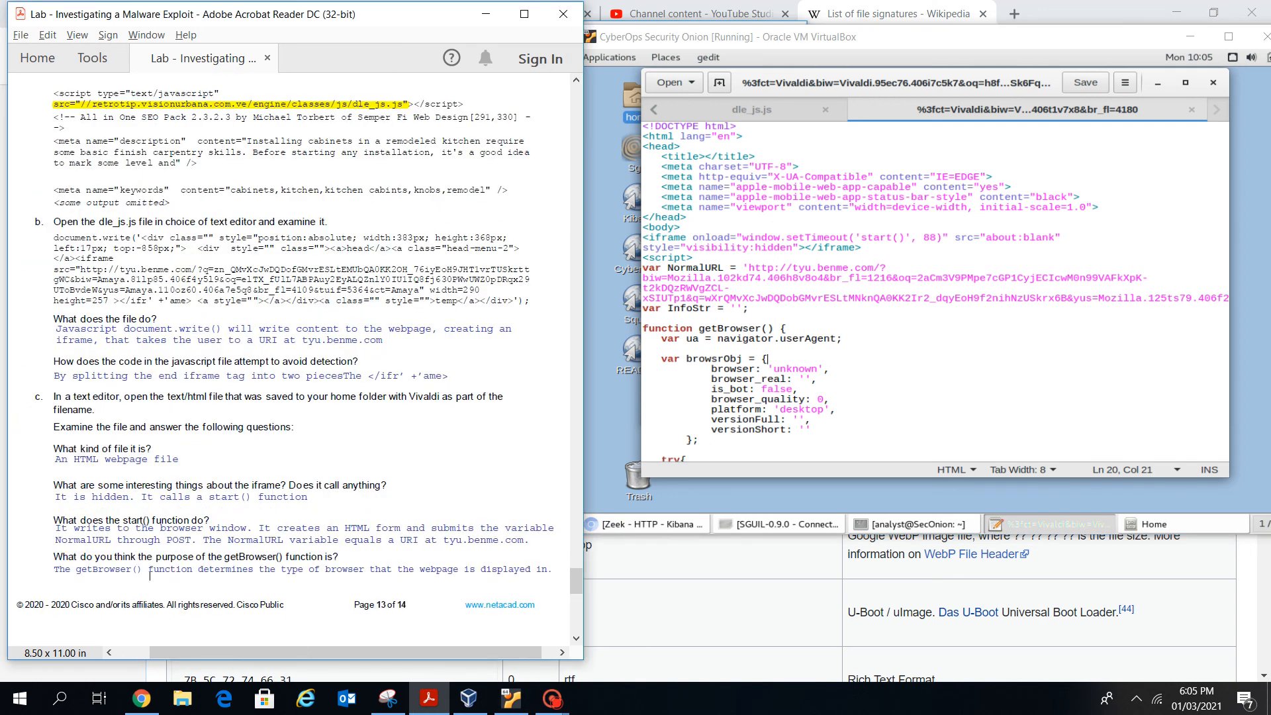
{"action": "scroll", "coordinate": [150, 574], "scroll_direction": "down", "scroll_amount": 5}
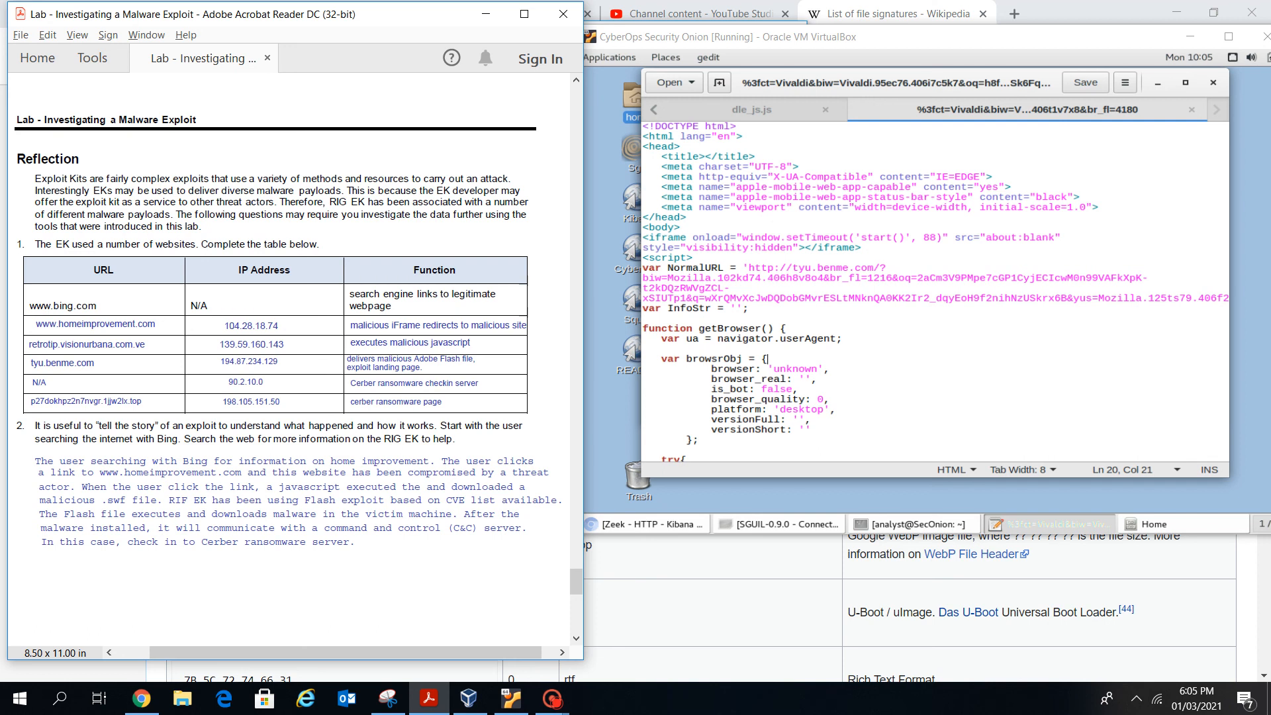
Step: Cancel closing gedit with its unsaved document and minimize the editor window instead
{"action": "left_click", "coordinate": [1213, 83]}
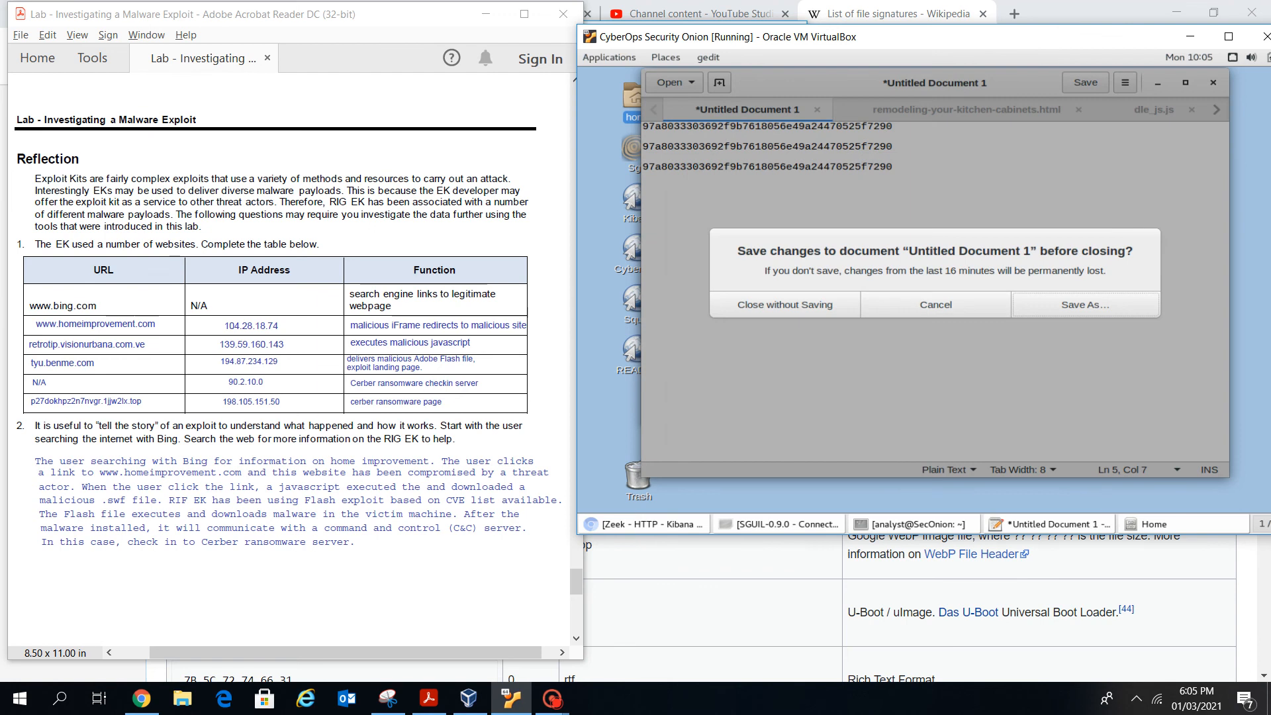
{"action": "left_click", "coordinate": [935, 305]}
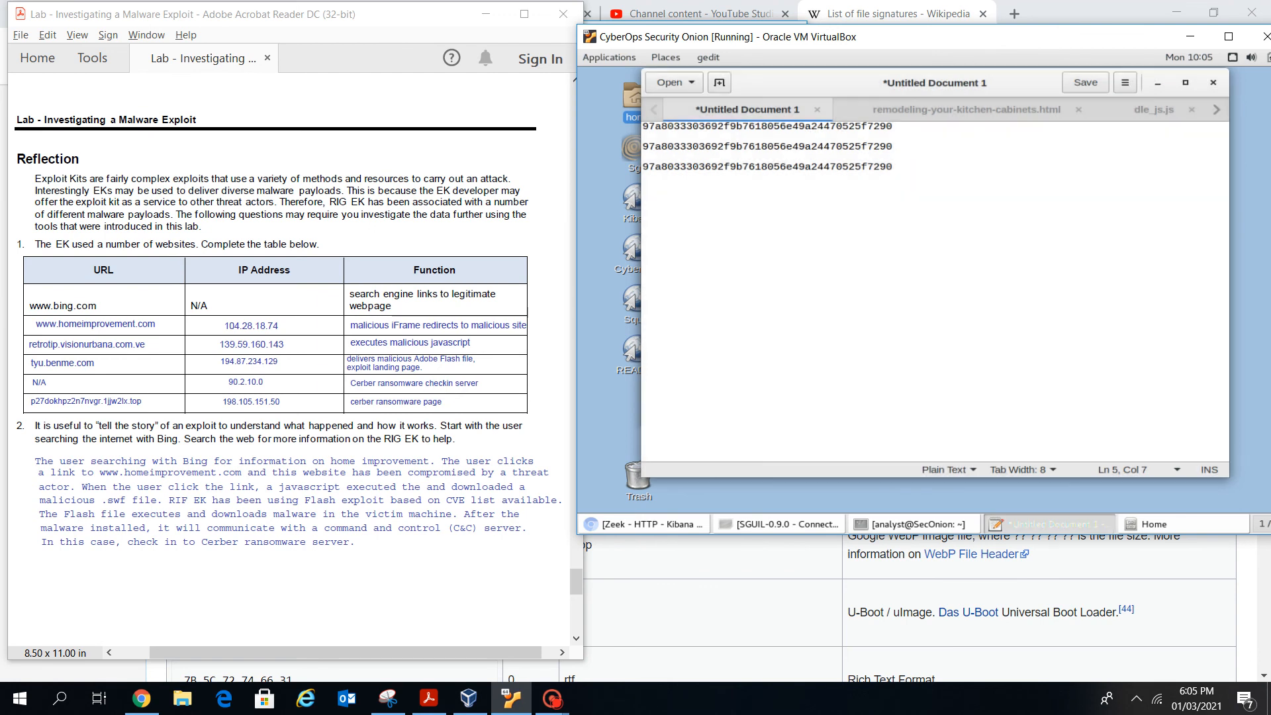
{"action": "left_click", "coordinate": [1158, 83]}
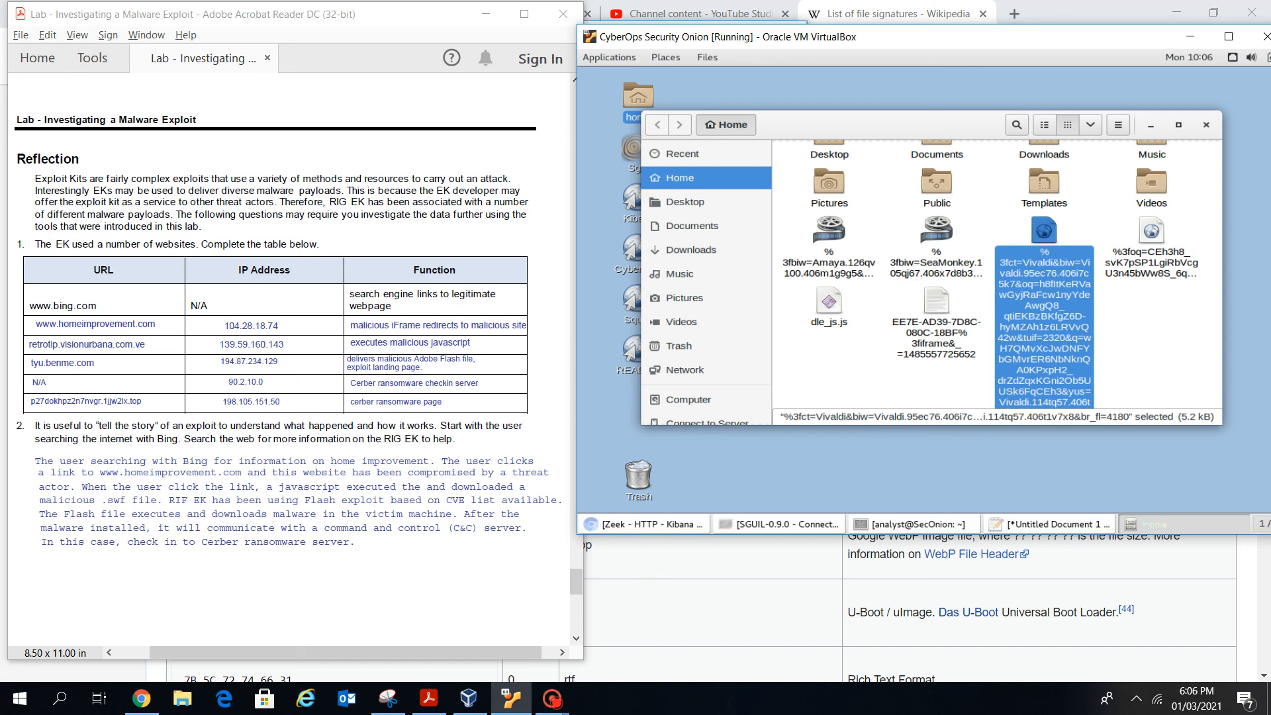
Step: Highlight the Reflection sentence about investigating the data further with the lab's tools, and switch to the SGUIL alert list
{"action": "left_click_drag", "start_coordinate": [109, 202], "coordinate": [182, 202]}
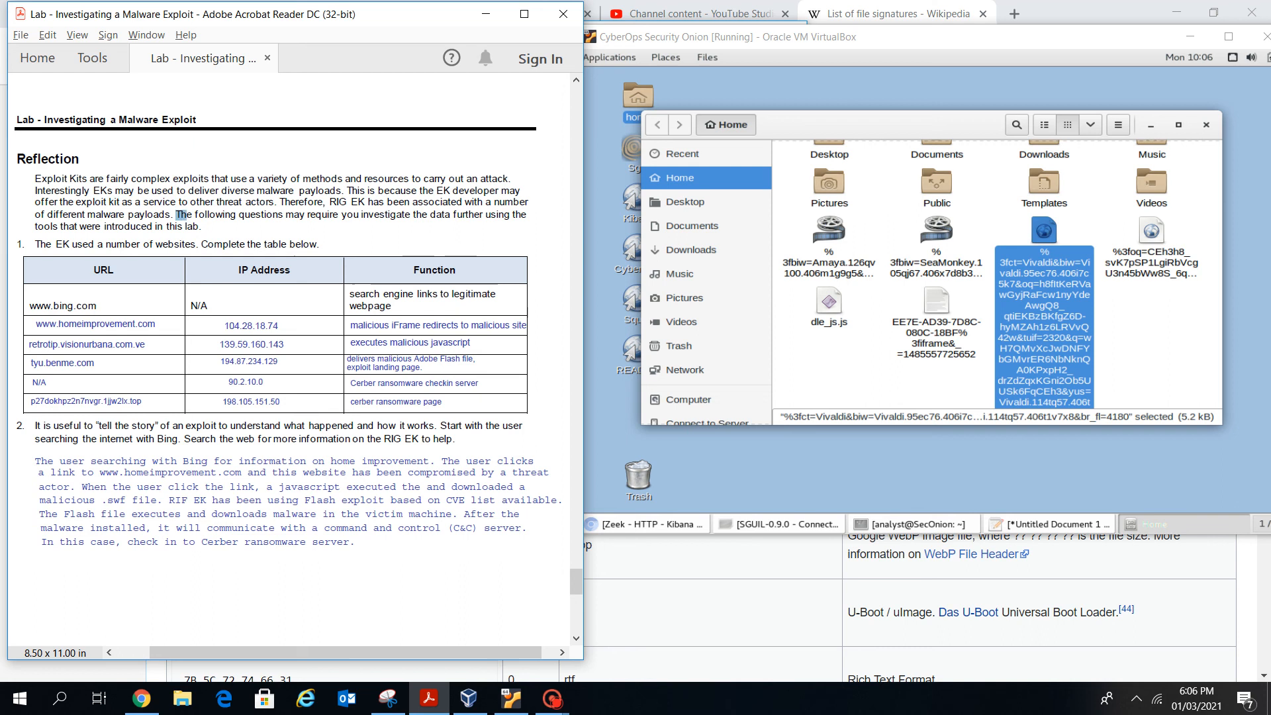
{"action": "left_click_drag", "start_coordinate": [176, 214], "coordinate": [202, 227]}
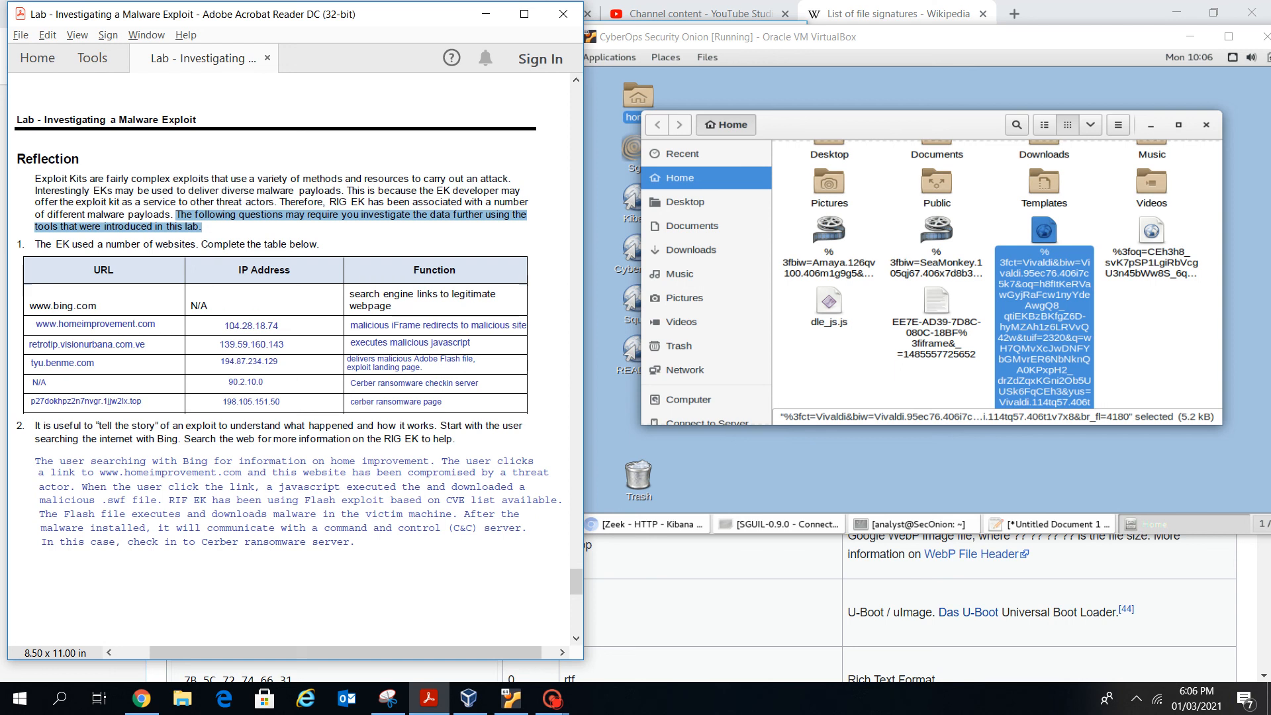
{"action": "left_click", "coordinate": [286, 227]}
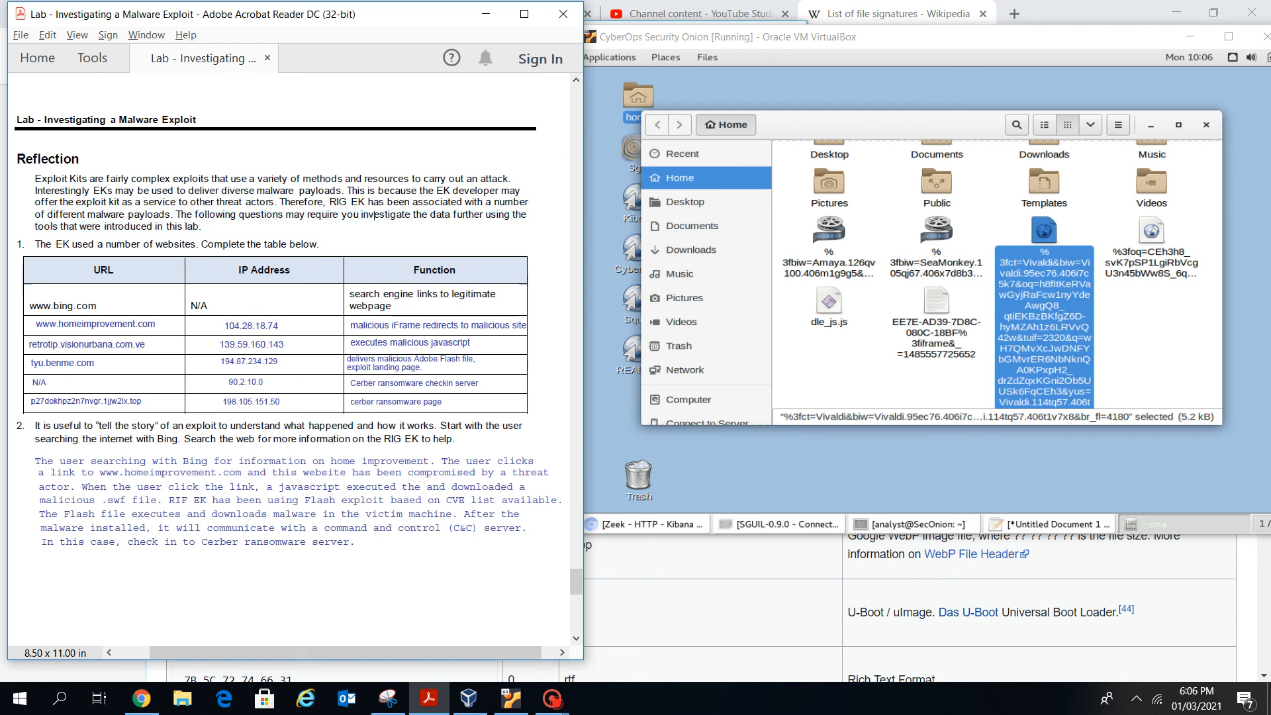
{"action": "left_click_drag", "start_coordinate": [413, 215], "coordinate": [527, 215]}
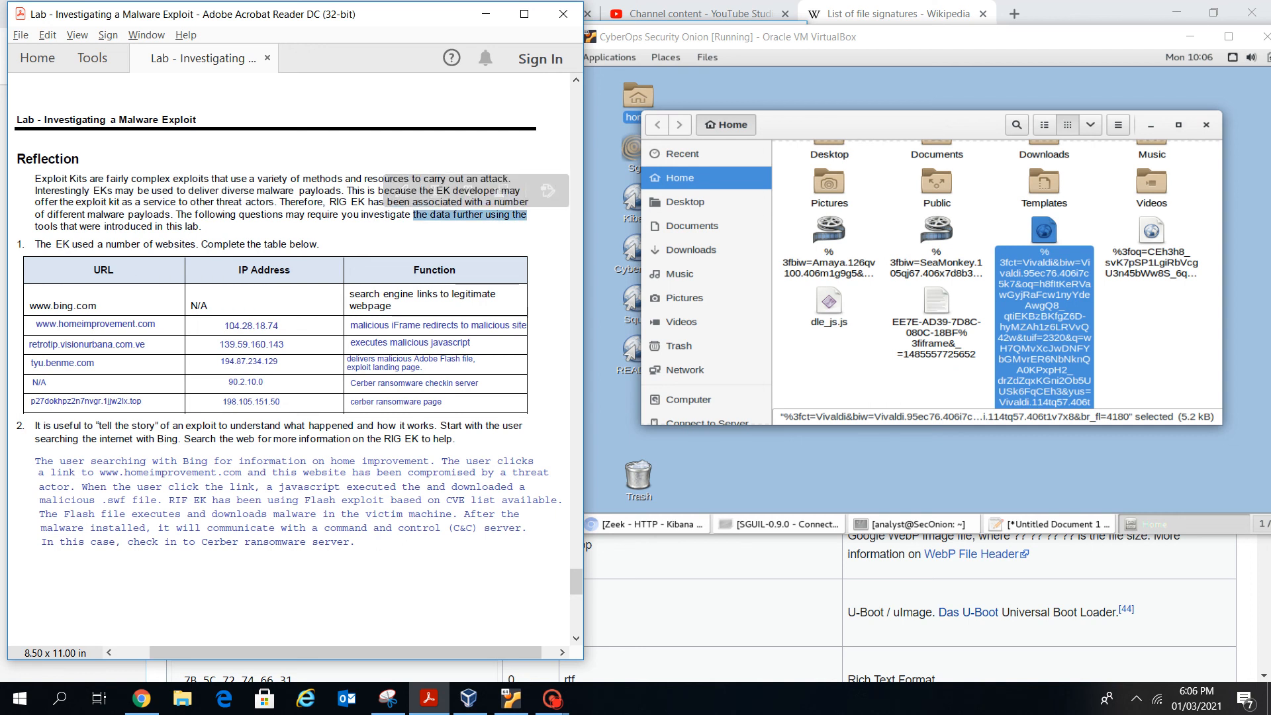
{"action": "left_click_drag", "start_coordinate": [202, 226], "coordinate": [80, 227]}
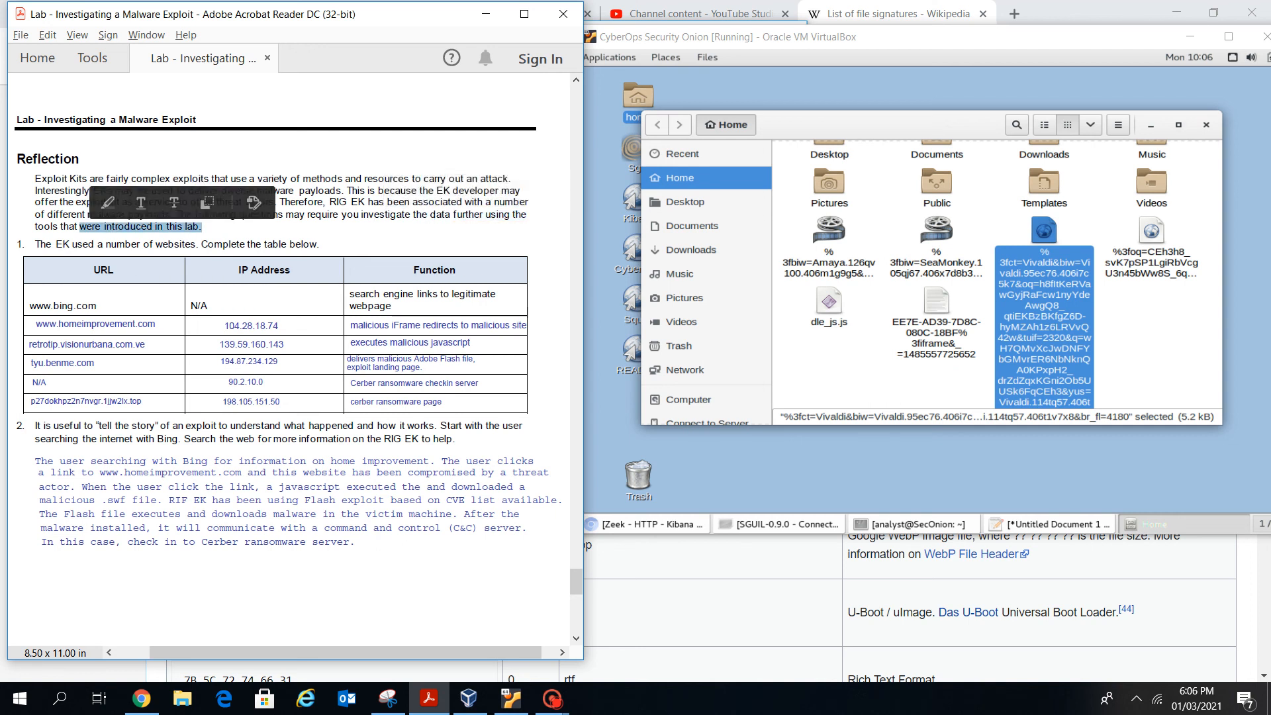
{"action": "left_click", "coordinate": [782, 525]}
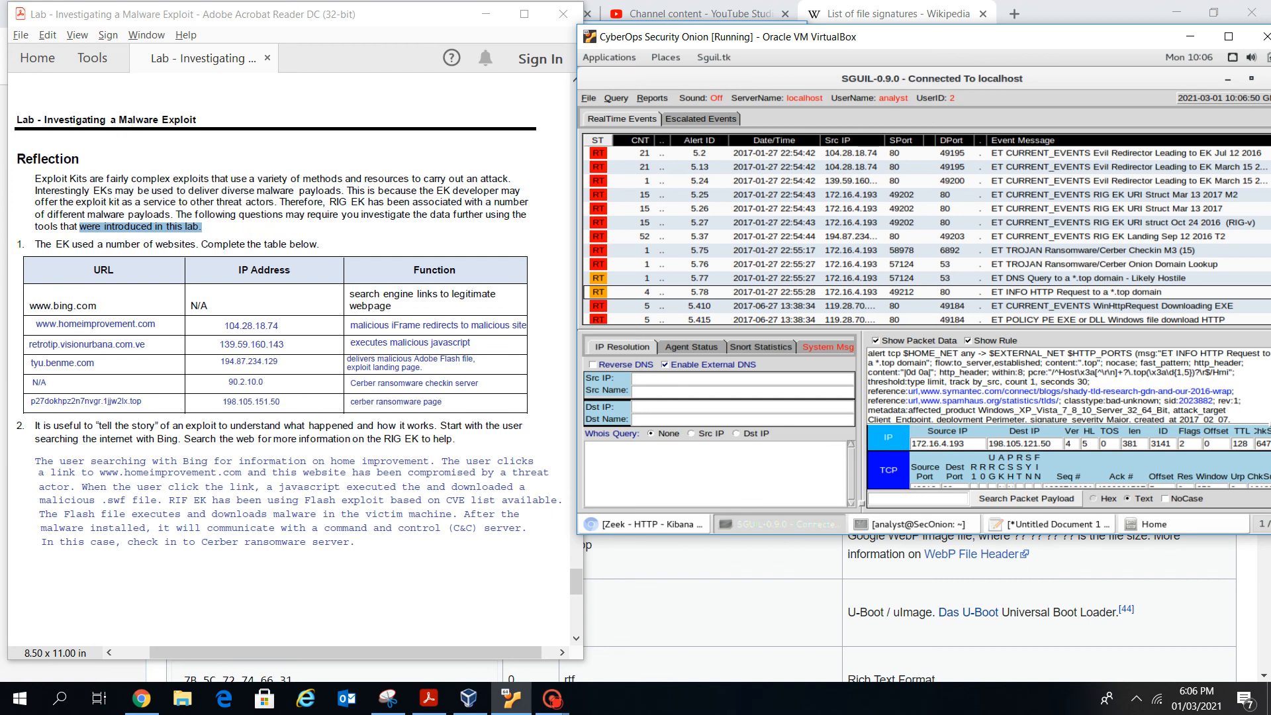
Step: Check the investigation options available for alert 5.13, and widen the collapsed Dst IP column in the alert list
{"action": "right_click", "coordinate": [682, 167]}
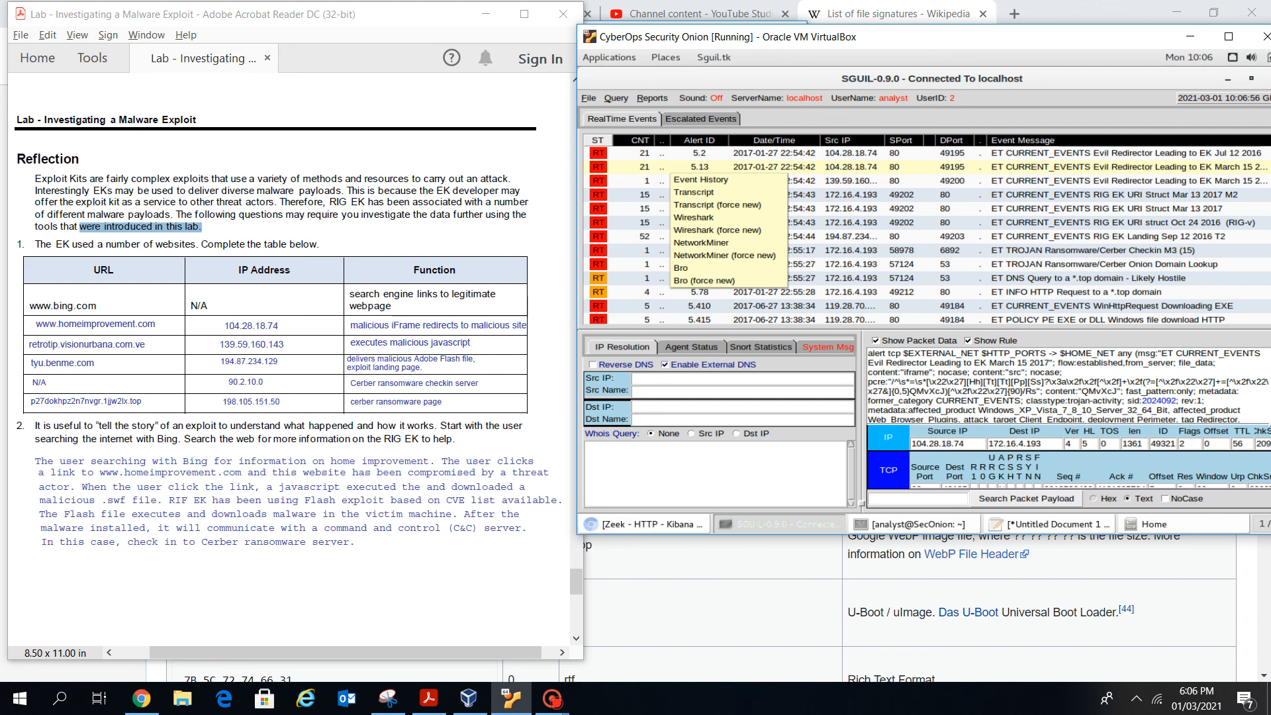
{"action": "key", "text": "Escape"}
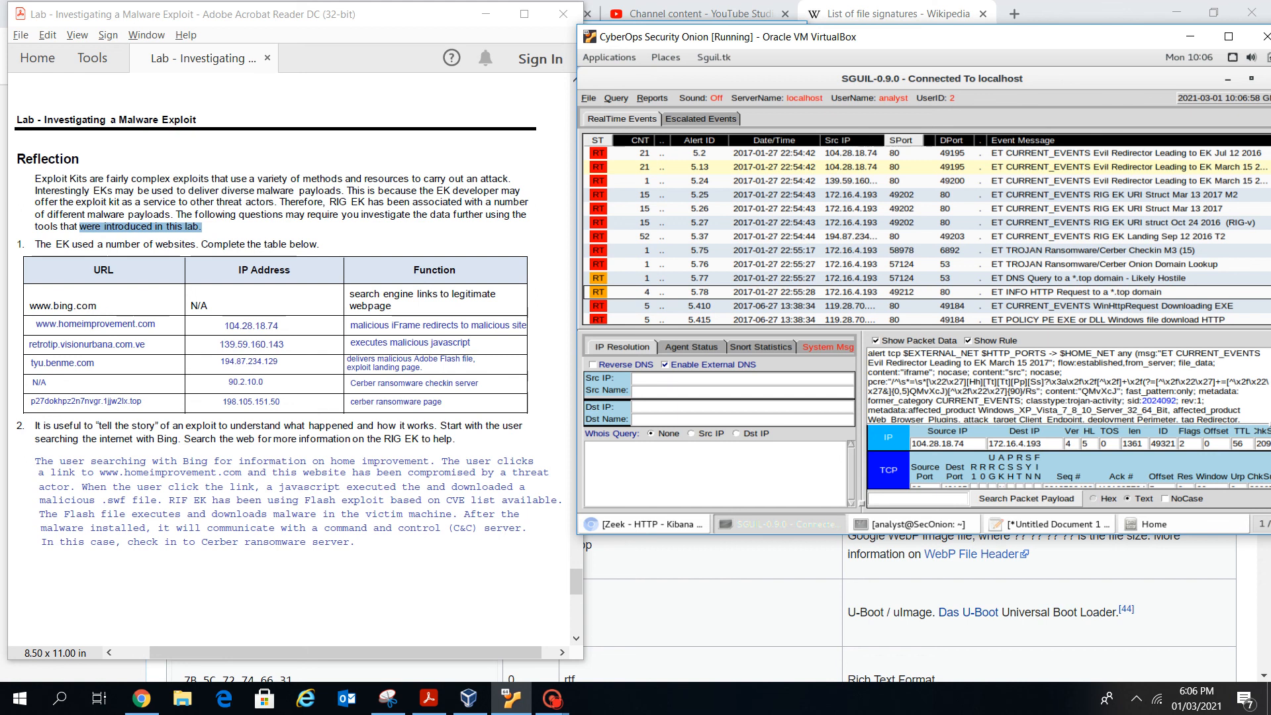
{"action": "left_click_drag", "start_coordinate": [934, 141], "coordinate": [1051, 140]}
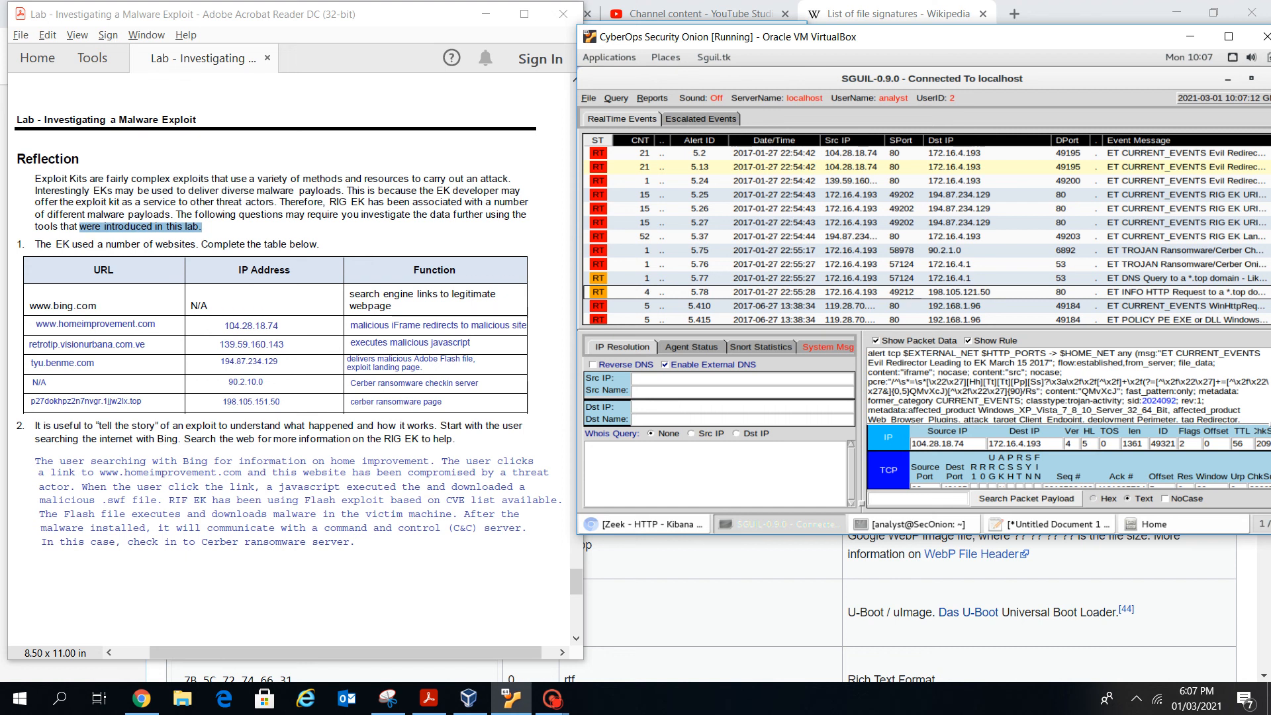
Step: Review the rule and packet details of alerts 5.2, 5.24 and 5.25 against the exploit kit website table in Reflection question 1
{"action": "left_click", "coordinate": [850, 153]}
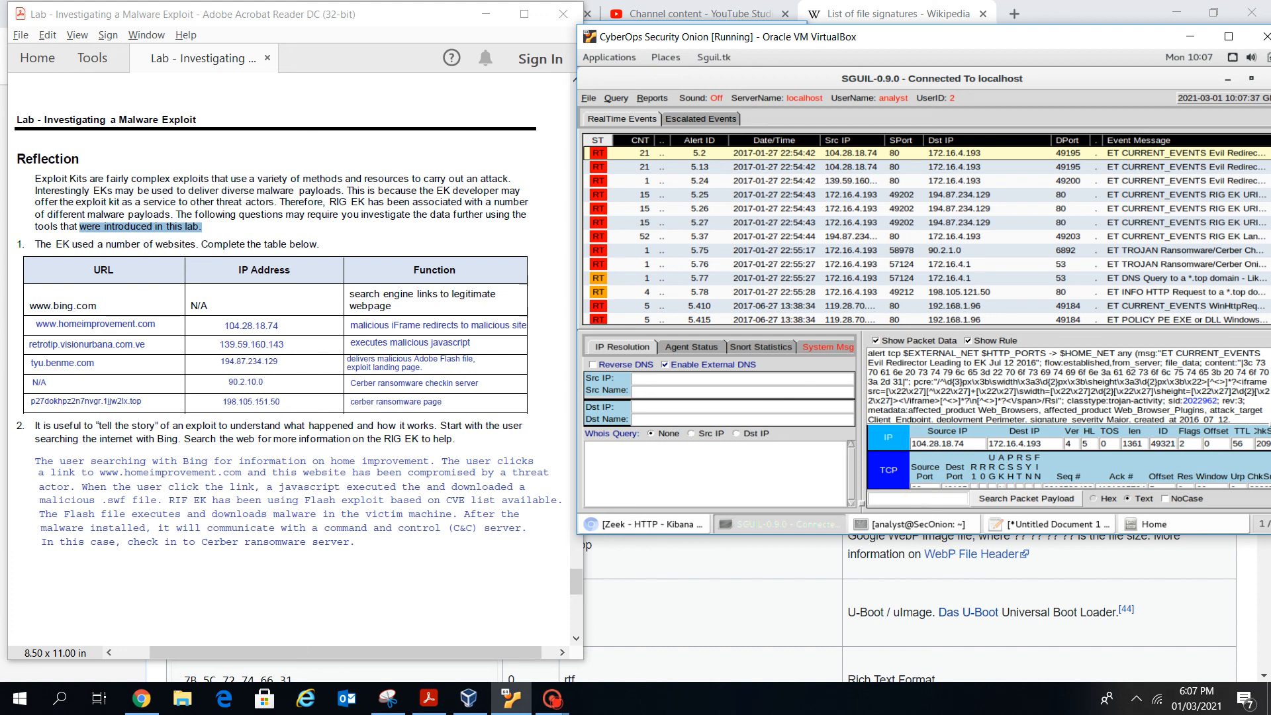
{"action": "left_click", "coordinate": [850, 180]}
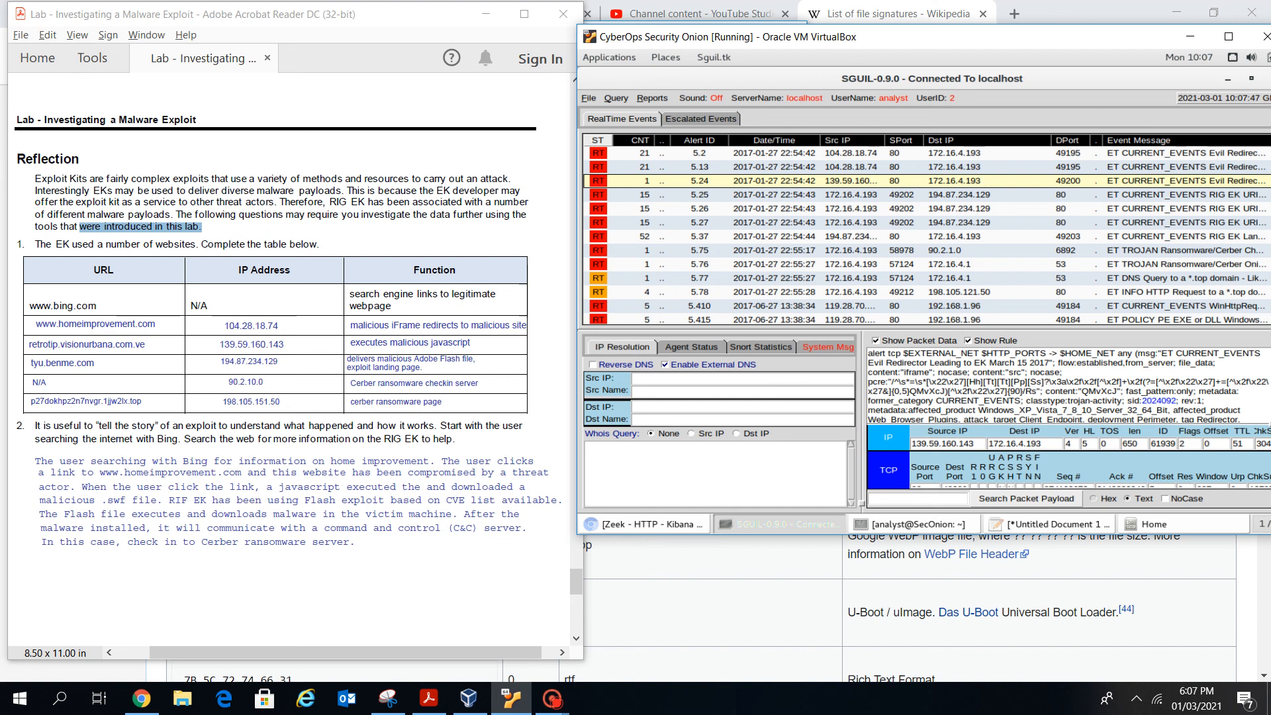
{"action": "scroll", "coordinate": [1067, 386], "scroll_direction": "down", "scroll_amount": 1}
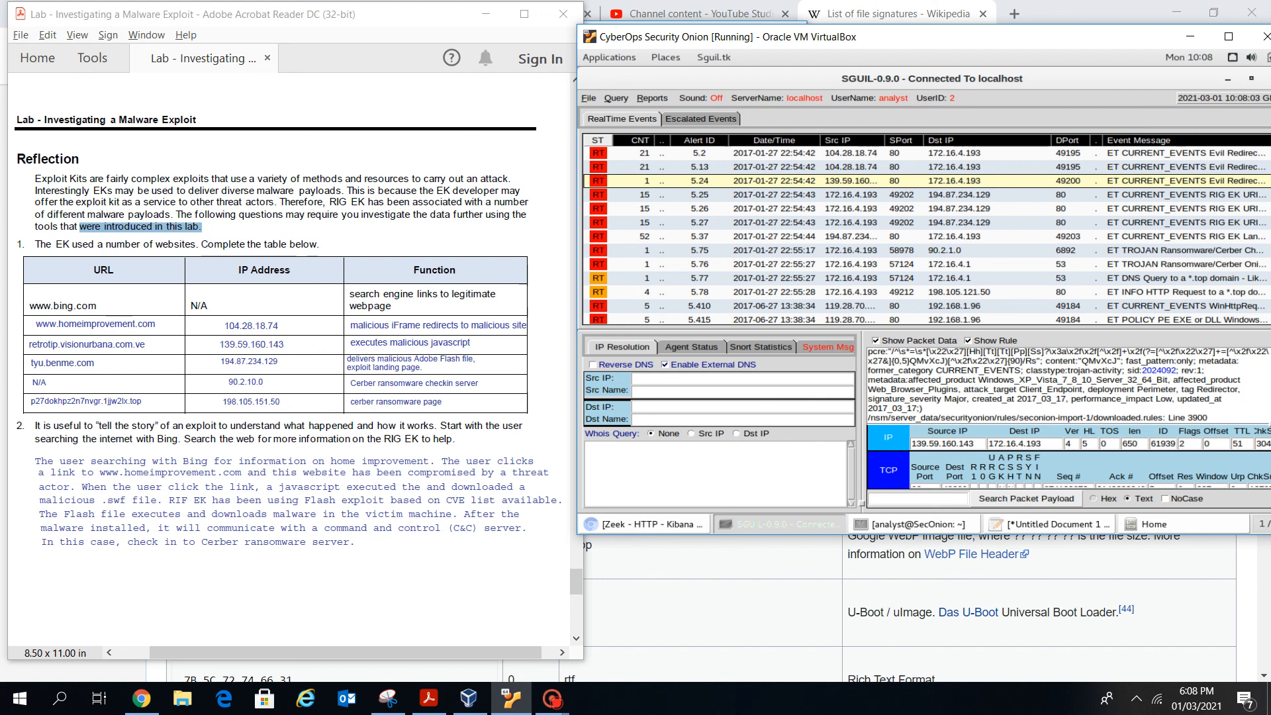
{"action": "left_click", "coordinate": [958, 195]}
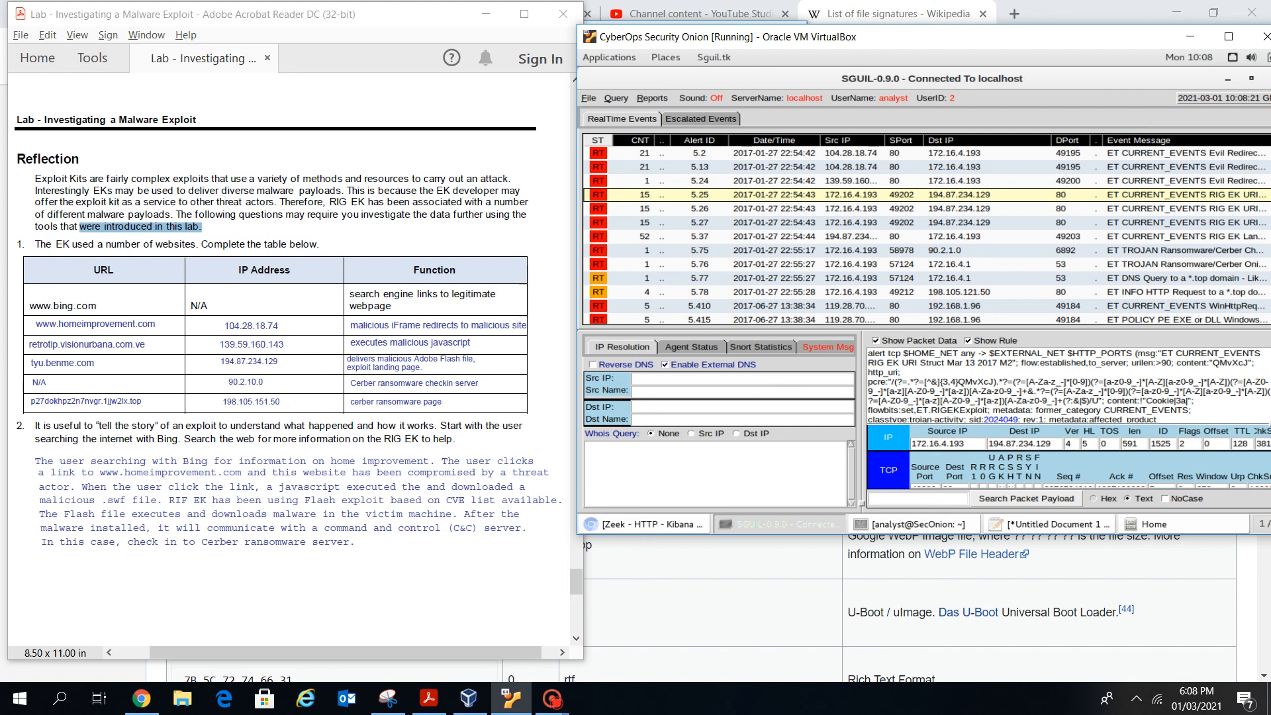
{"action": "left_click", "coordinate": [292, 370]}
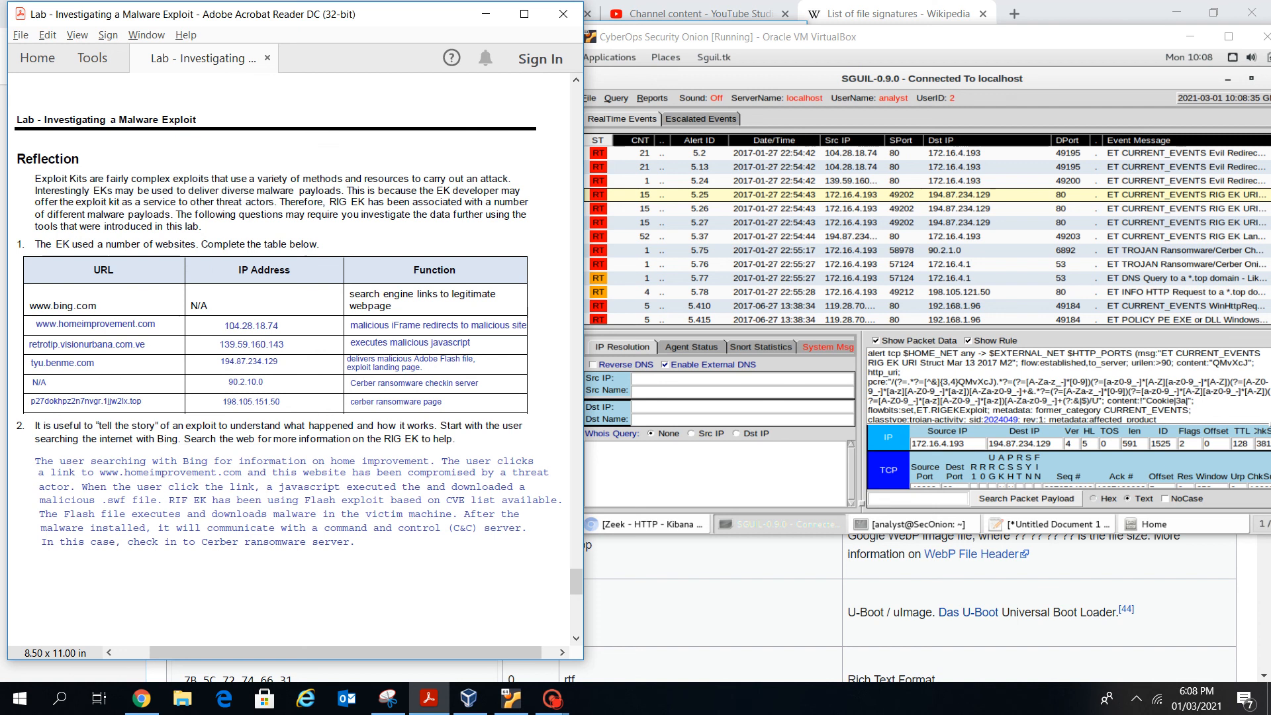
Step: Review the details of alerts 5.37, 5.75 and 5.78 against the landing page and Cerber rows of the Reflection table
{"action": "left_click", "coordinate": [851, 236]}
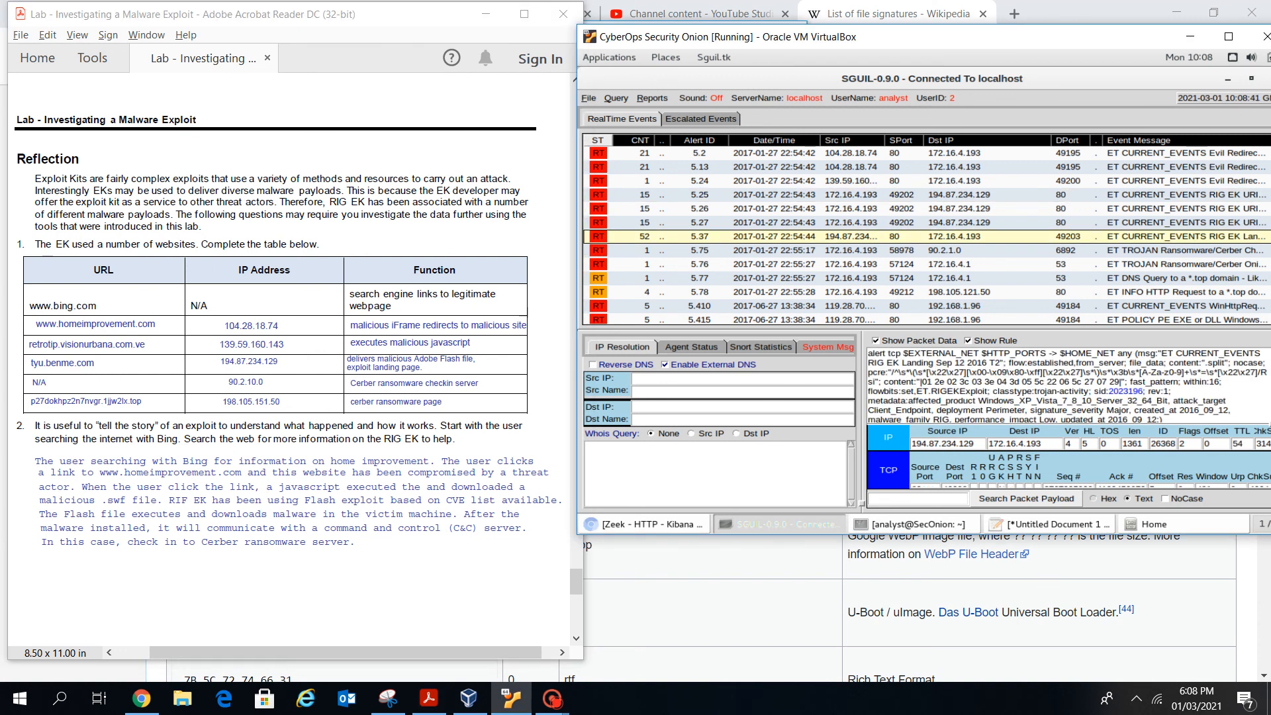
{"action": "left_click", "coordinate": [851, 251]}
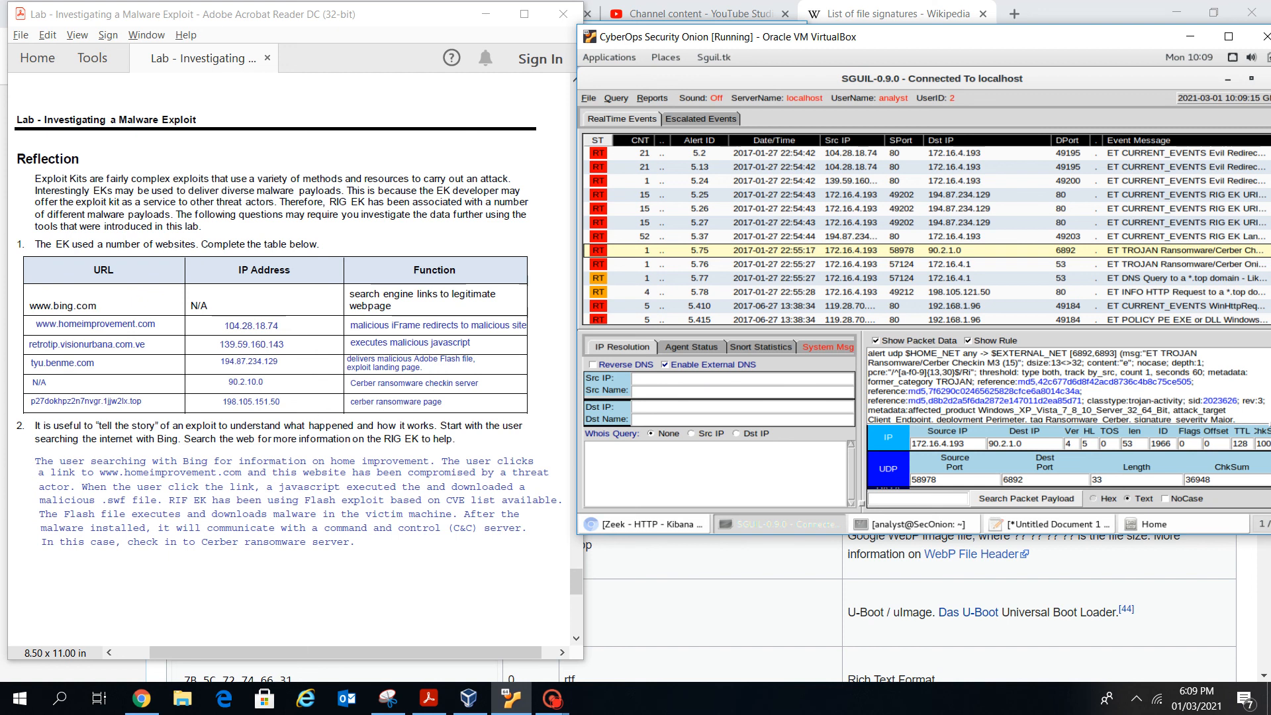
{"action": "left_click", "coordinate": [257, 418]}
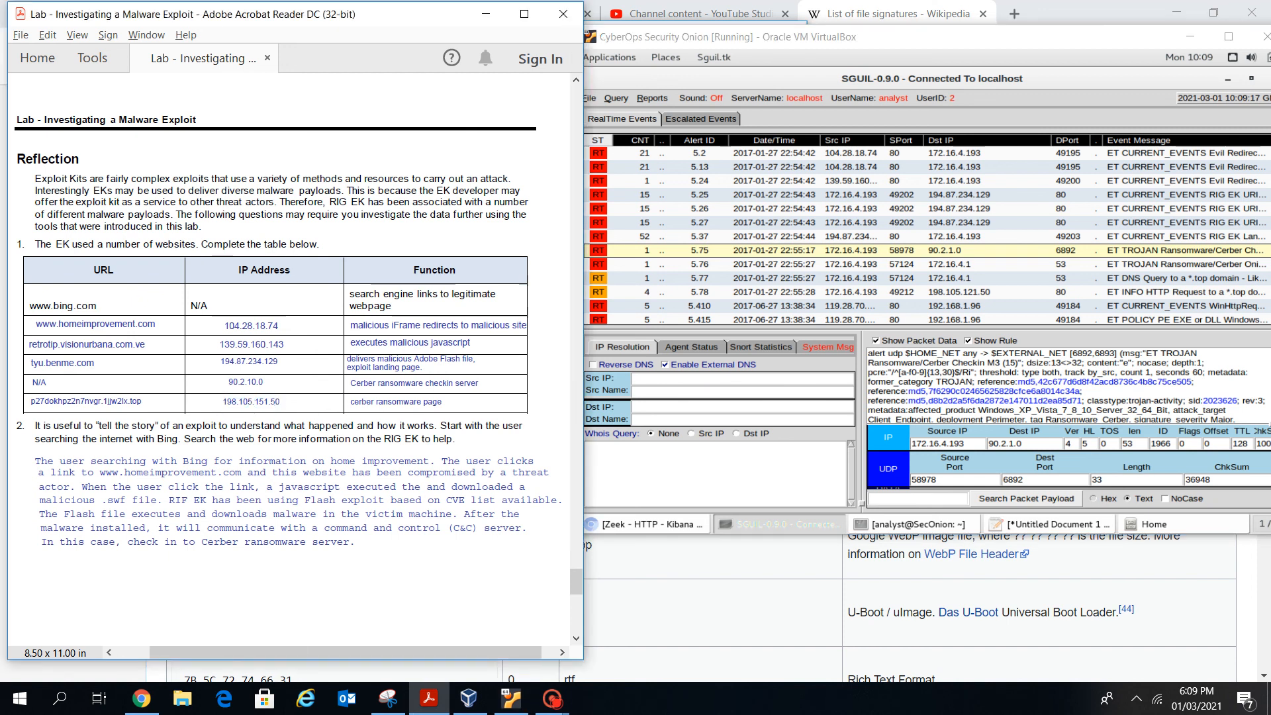
{"action": "left_click", "coordinate": [960, 292]}
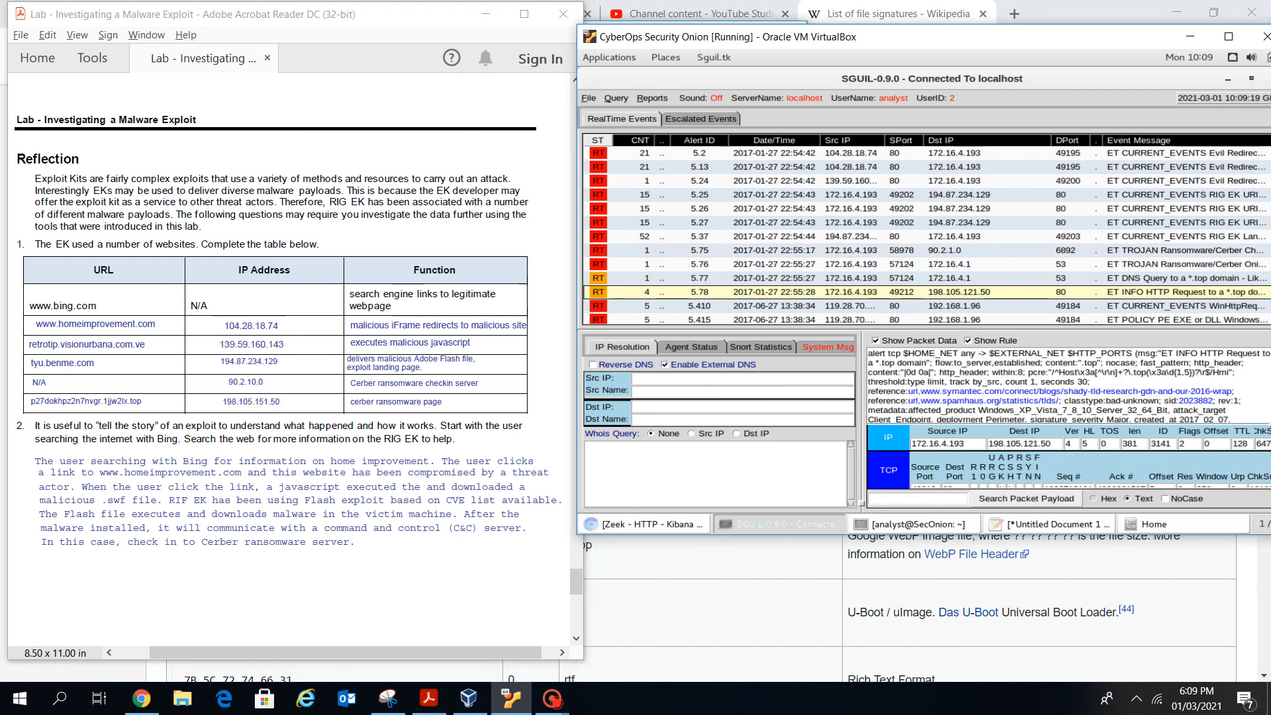
{"action": "left_click", "coordinate": [86, 402]}
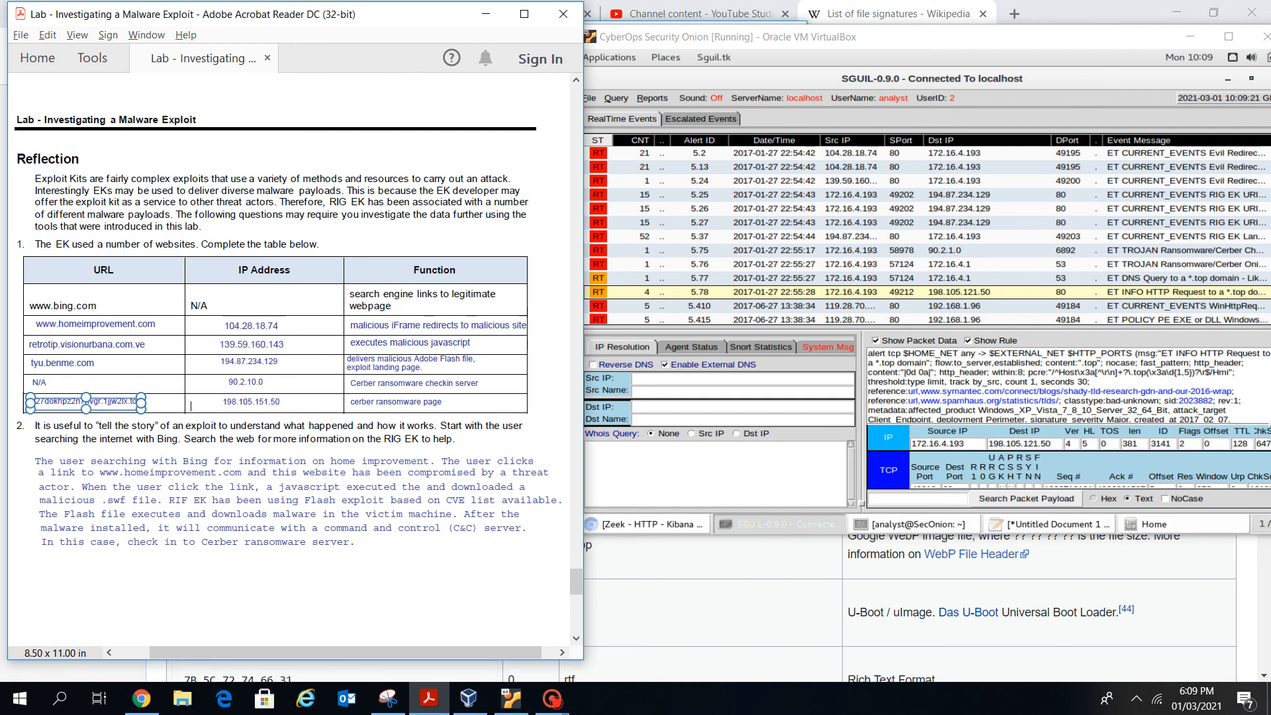
{"action": "left_click", "coordinate": [191, 406]}
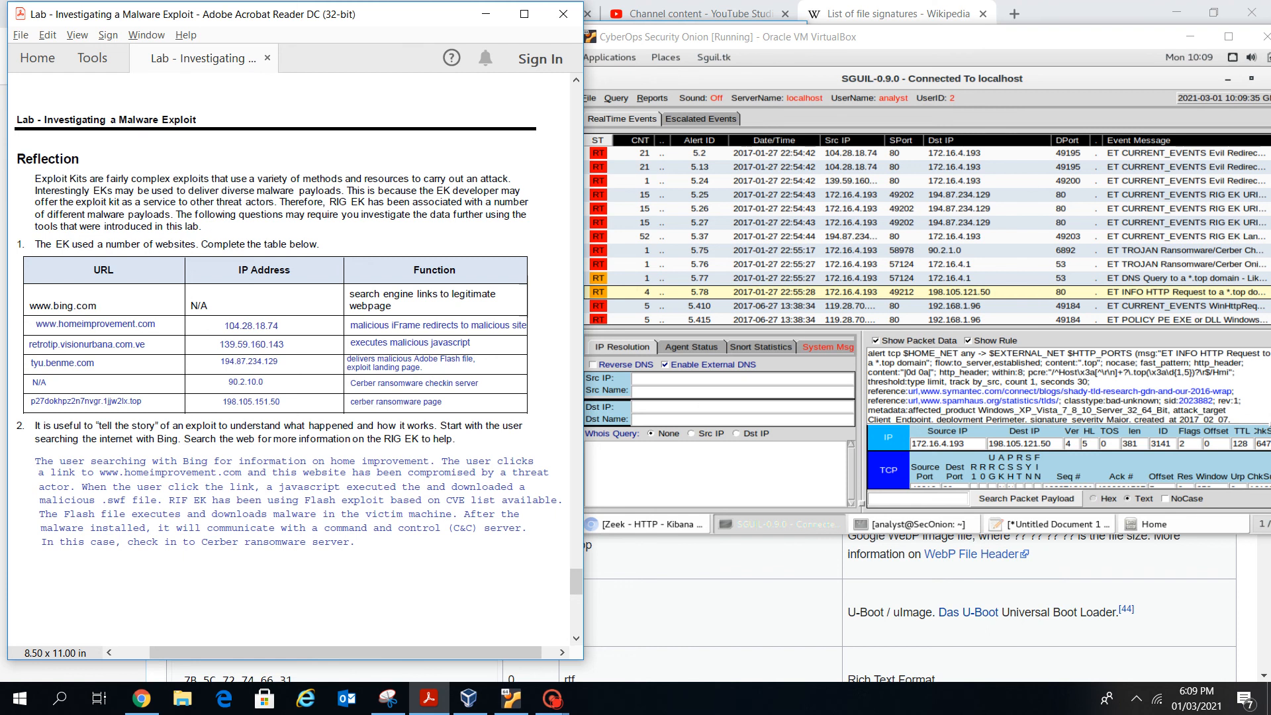
Step: Check the investigation options available for alert 5.78, and review the written exploit story answering Reflection question 2
{"action": "right_click", "coordinate": [672, 295]}
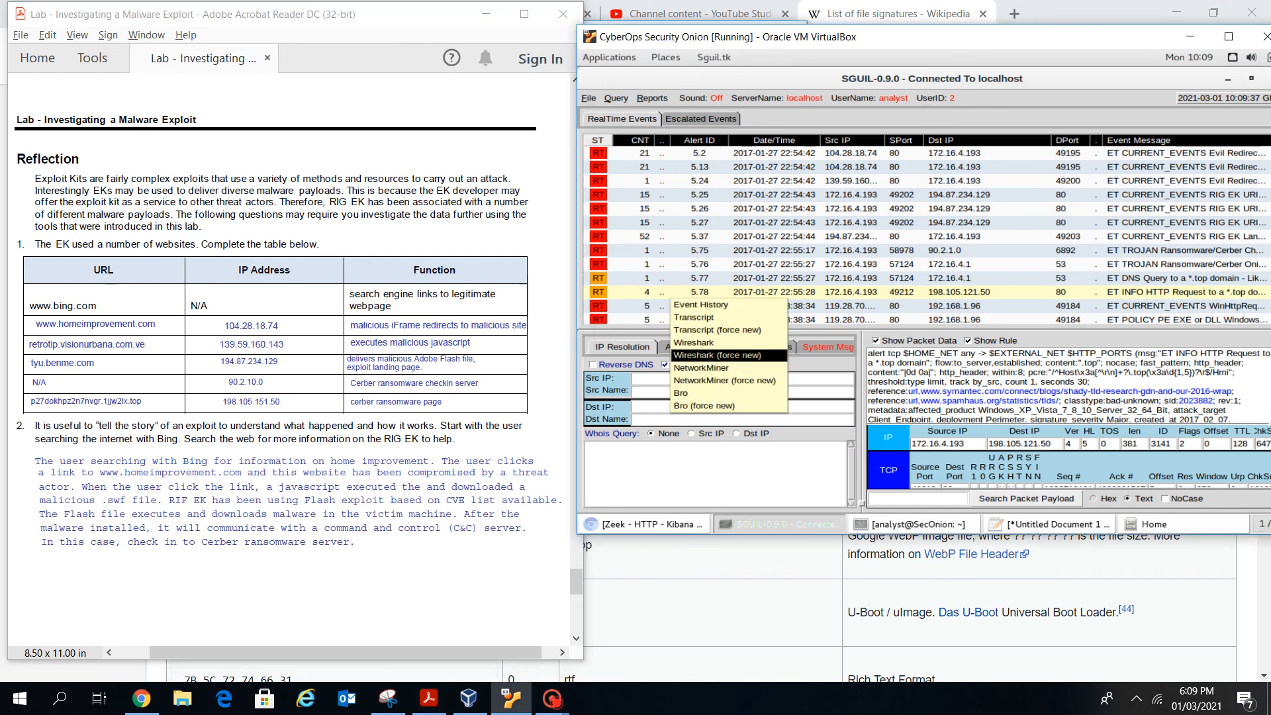
{"action": "left_click", "coordinate": [627, 361]}
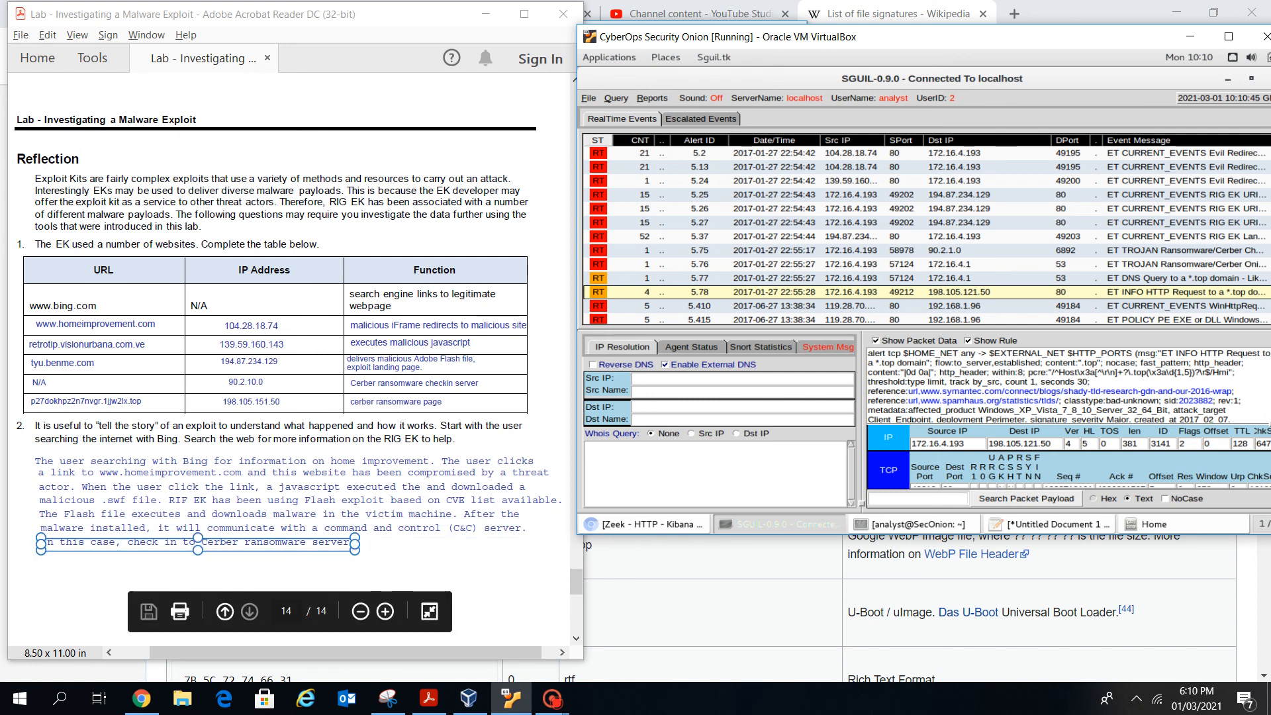
{"action": "left_click", "coordinate": [285, 437]}
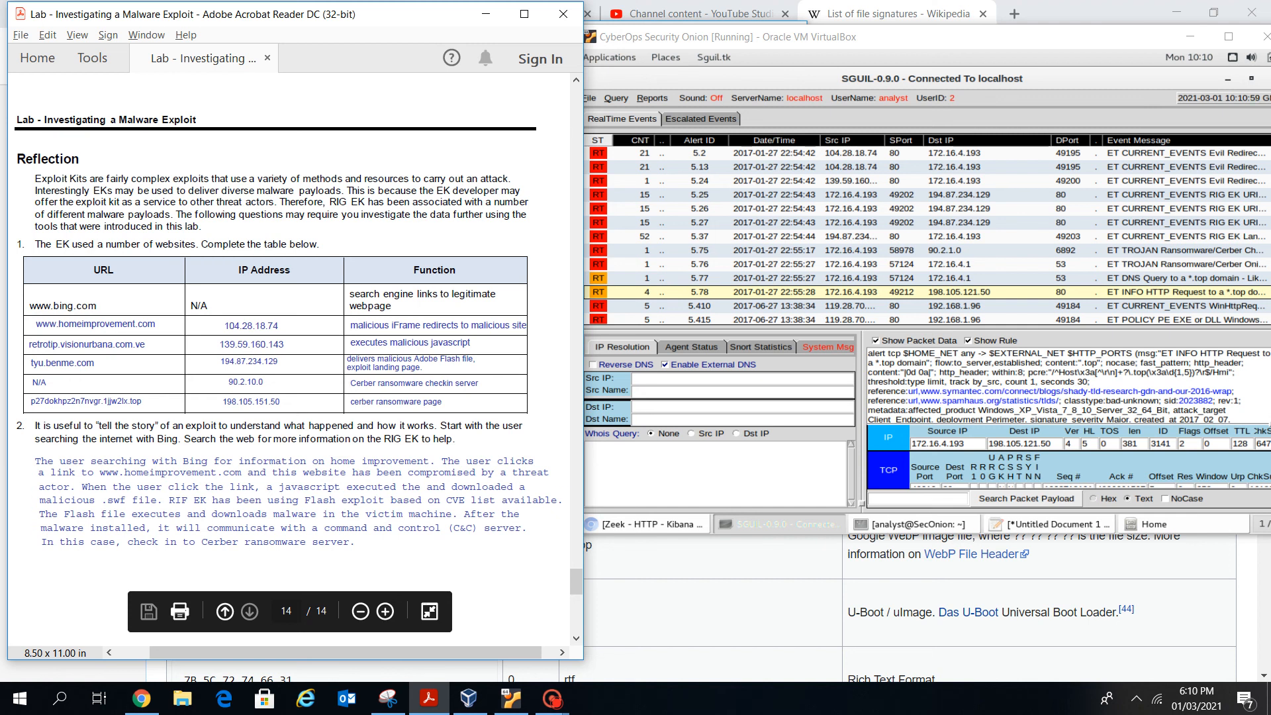
{"action": "left_click", "coordinate": [552, 699]}
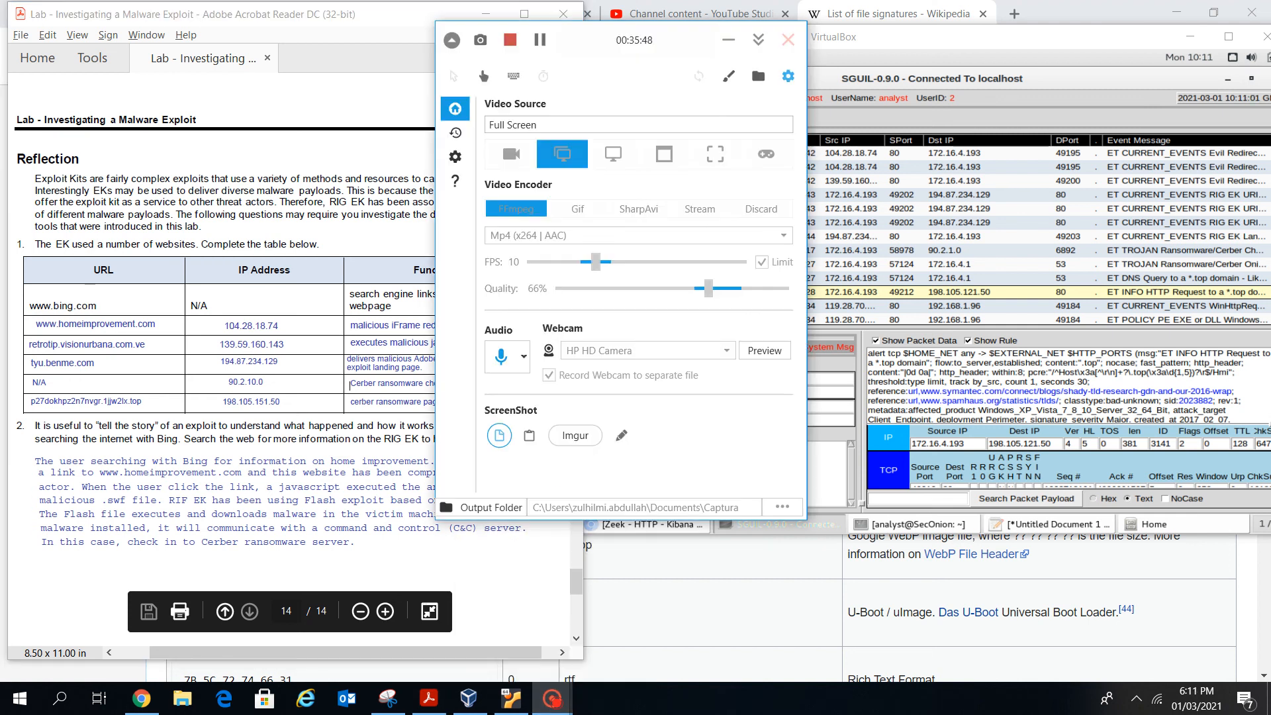